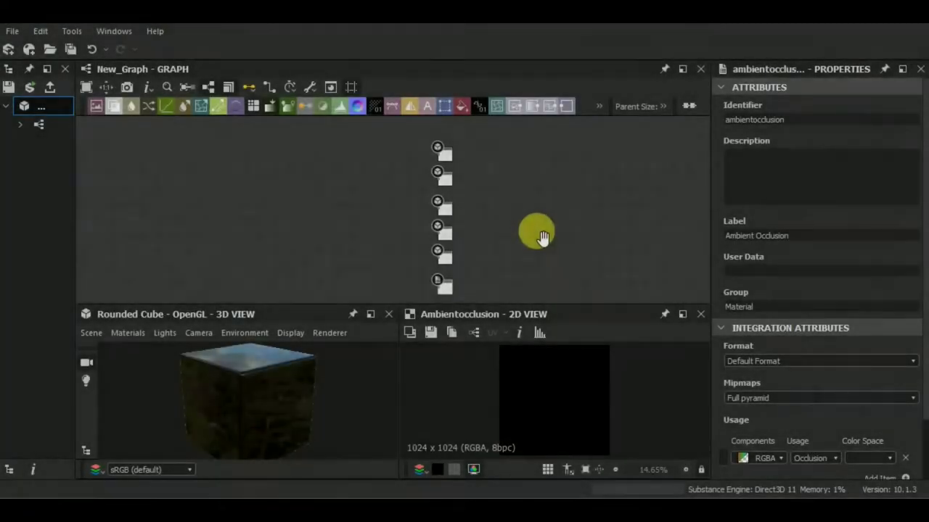
# - Feed Roughness from a grayscale Uniform Color node with its grey value at 63
pyautogui.moveTo(543, 238); pyautogui.dragTo(547, 251, button='middle')
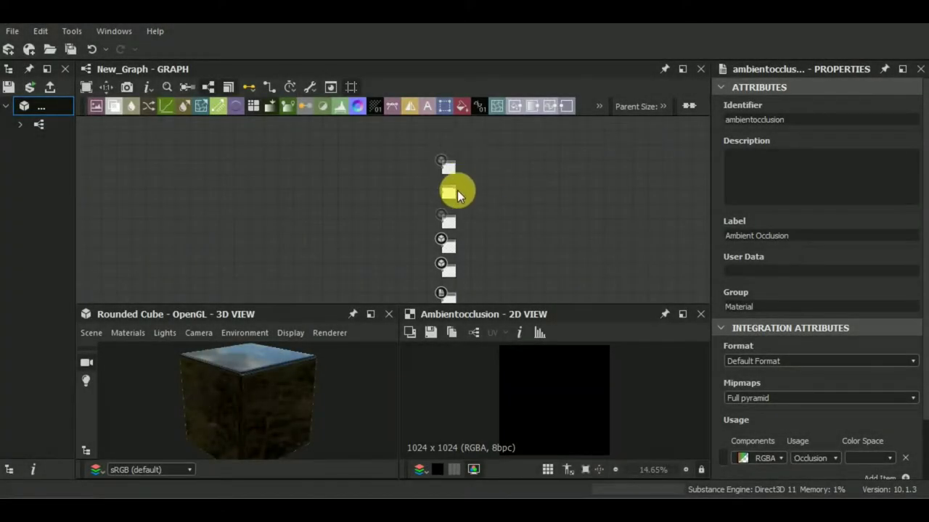
pyautogui.scroll(2, 452, 178)
pyautogui.scroll(3, 479, 163)
pyautogui.scroll(3, 507, 188)
pyautogui.scroll(3, 478, 189)
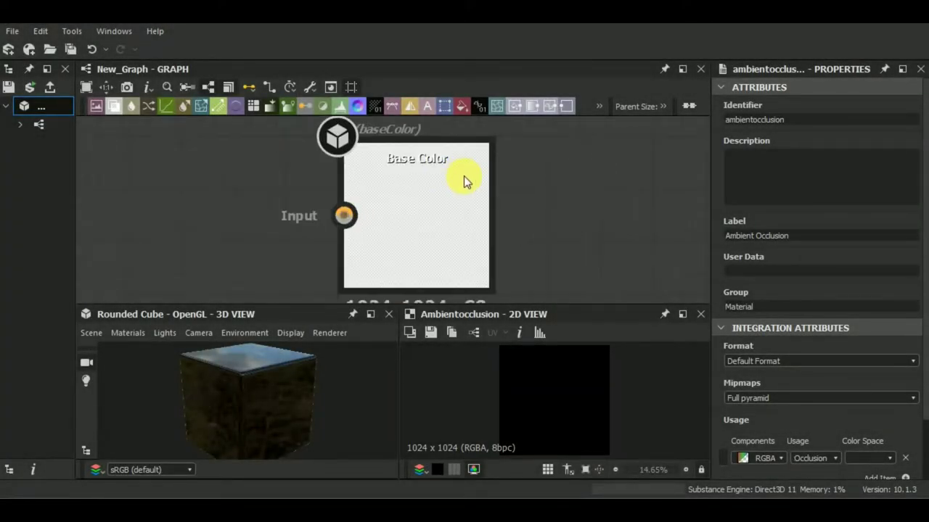
pyautogui.scroll(-3, 465, 176)
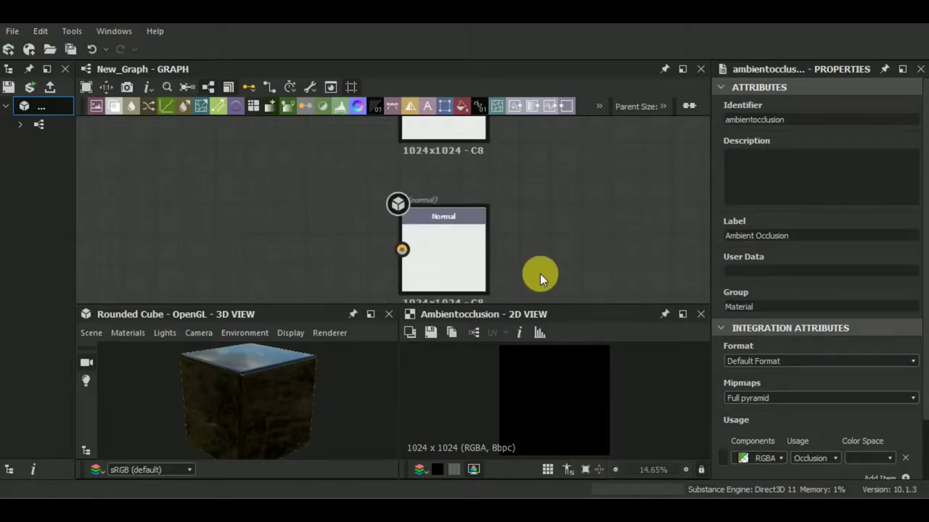
pyautogui.moveTo(539, 280); pyautogui.dragTo(536, 135, button='middle')
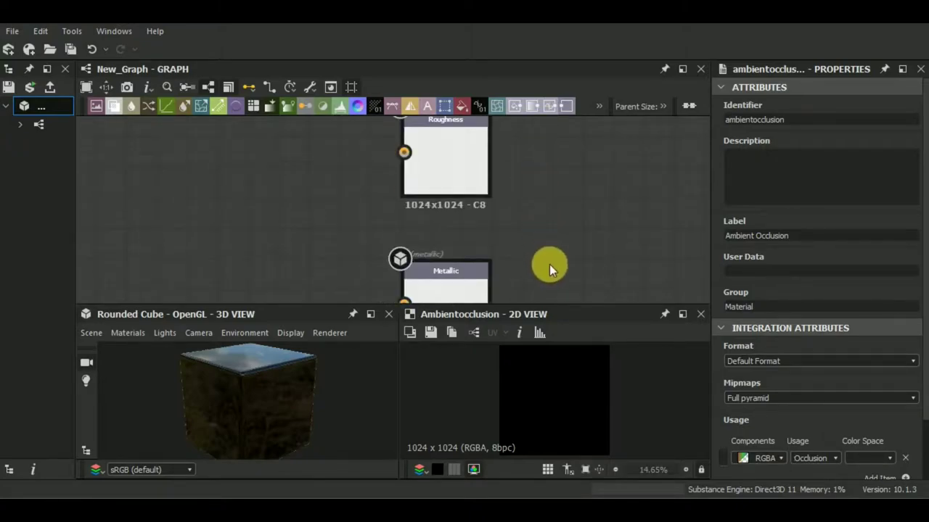
pyautogui.moveTo(549, 264)
pyautogui.mouseDown(button='middle')
pyautogui.moveTo(546, 169)
pyautogui.moveTo(543, 182)
pyautogui.mouseUp(button='middle')
pyautogui.moveTo(542, 220); pyautogui.dragTo(544, 172, button='middle')
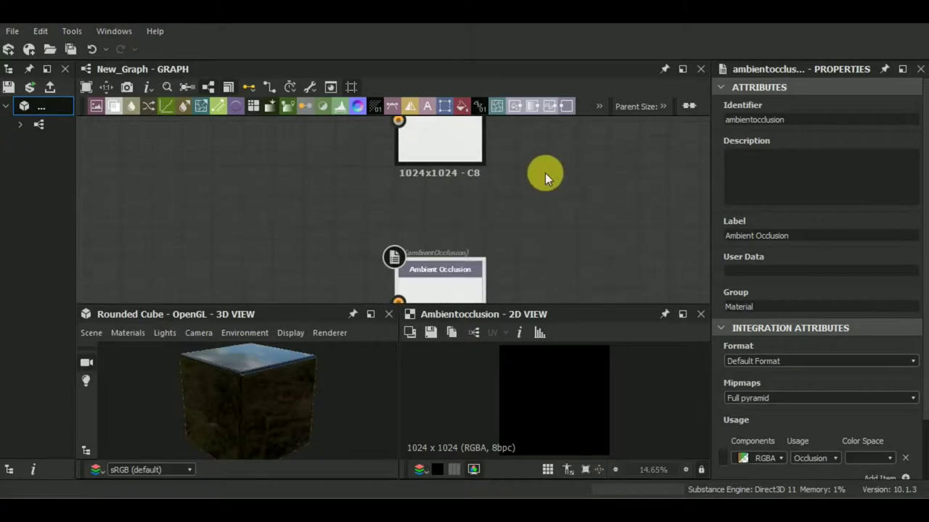
pyautogui.scroll(-2, 472, 275)
pyautogui.scroll(-3, 473, 274)
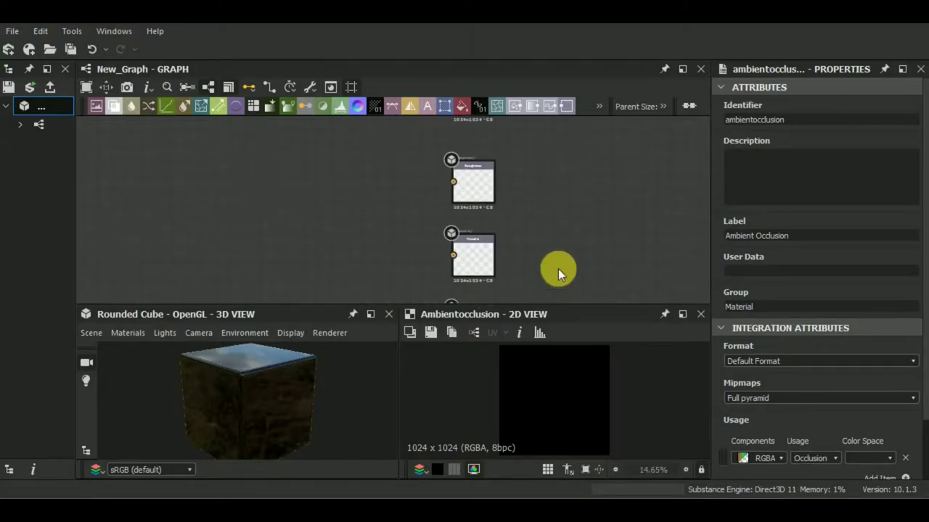
pyautogui.click(462, 110)
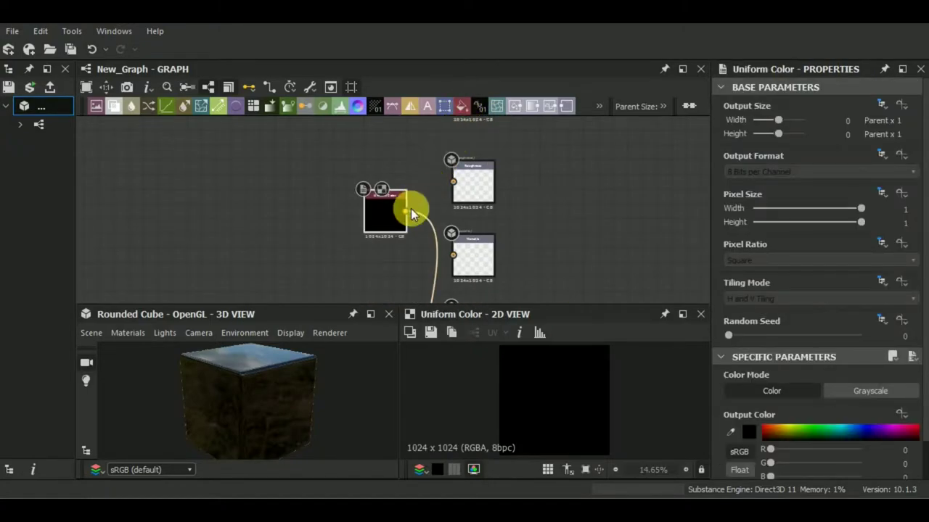
pyautogui.hotkey('ctrl', 'z')
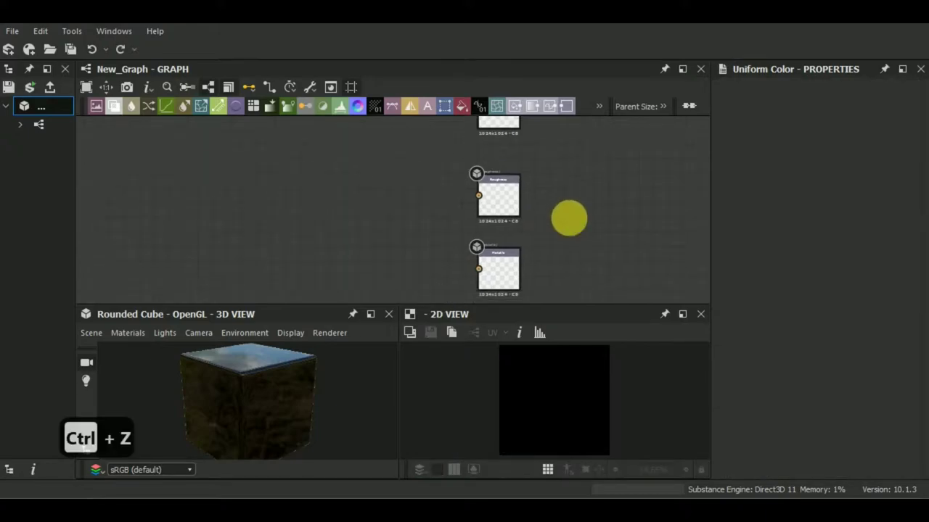
pyautogui.click(463, 111)
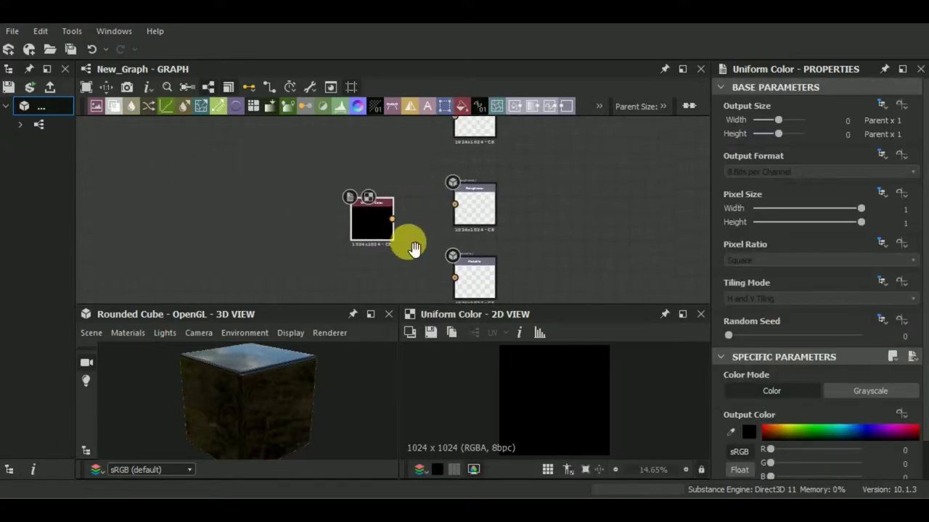
pyautogui.moveTo(370, 234); pyautogui.dragTo(450, 214)
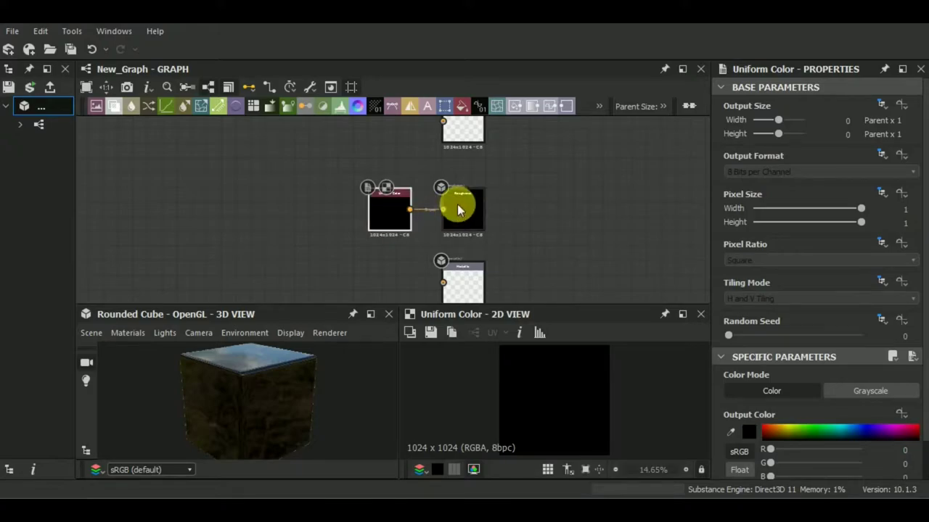
pyautogui.scroll(2, 457, 208)
pyautogui.scroll(2, 460, 201)
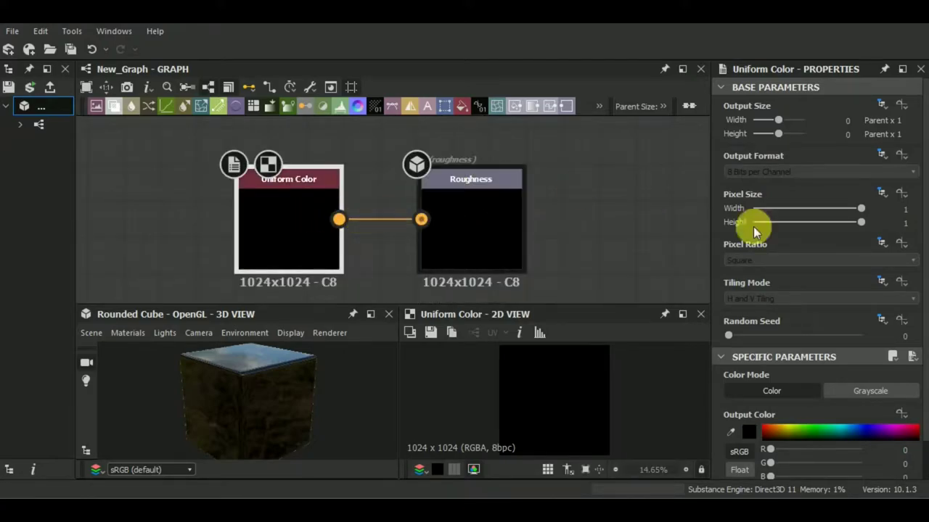
pyautogui.click(856, 388)
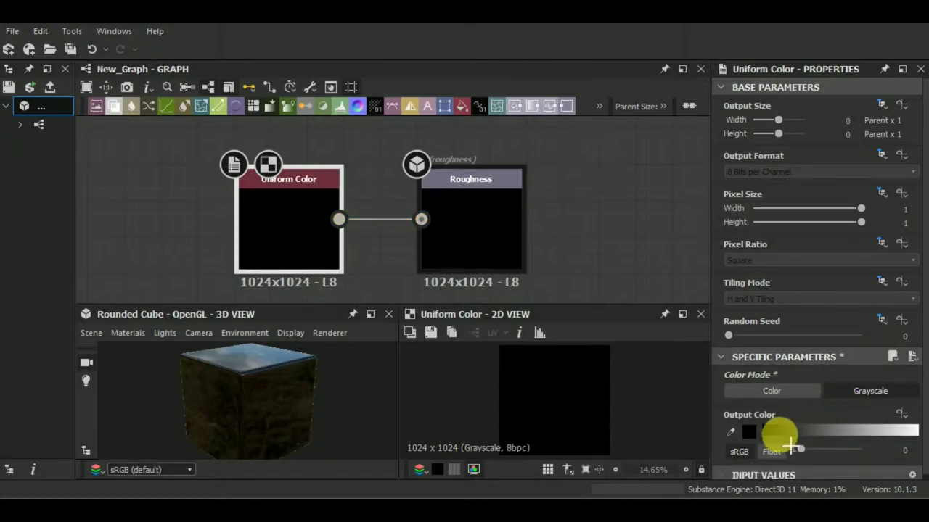
pyautogui.moveTo(771, 449); pyautogui.dragTo(812, 448)
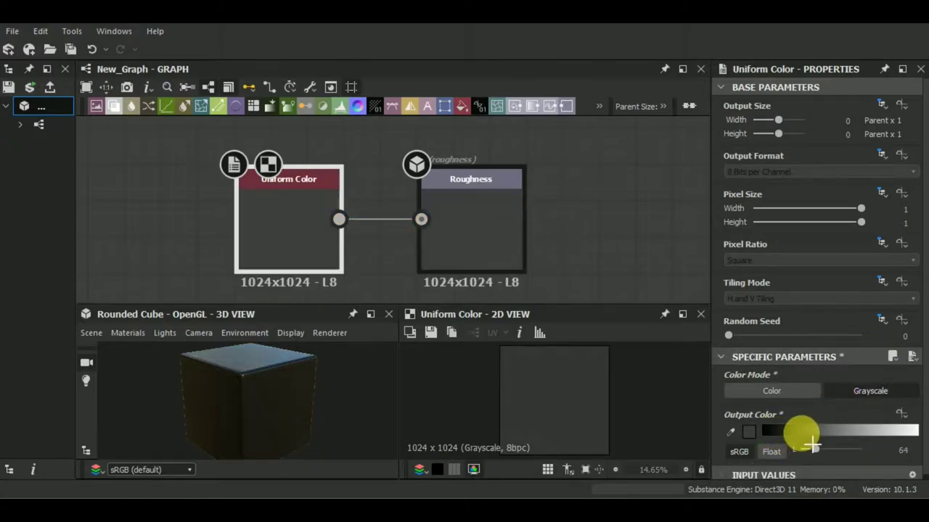
# - Add a second grayscale Uniform Color at dark grey 36 beside the Metallic output
pyautogui.moveTo(584, 197); pyautogui.dragTo(588, 162, button='middle')
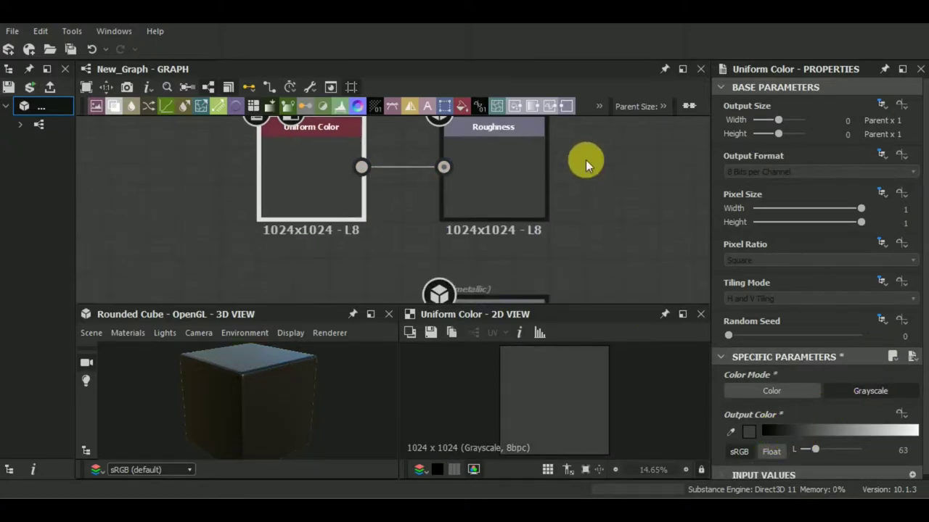
pyautogui.scroll(-2, 588, 161)
pyautogui.click(460, 107)
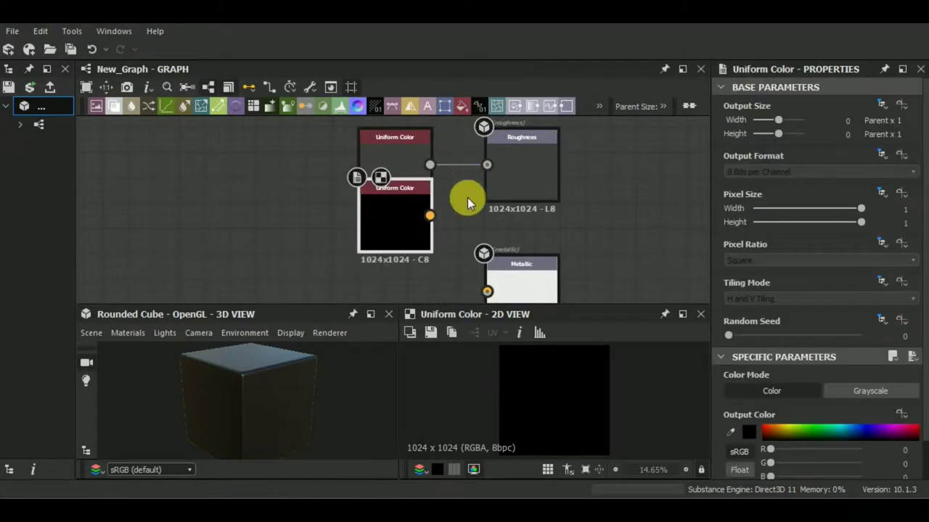
pyautogui.moveTo(609, 163); pyautogui.dragTo(585, 108, button='middle')
pyautogui.moveTo(388, 176)
pyautogui.mouseDown()
pyautogui.moveTo(394, 244)
pyautogui.moveTo(464, 236)
pyautogui.mouseUp()
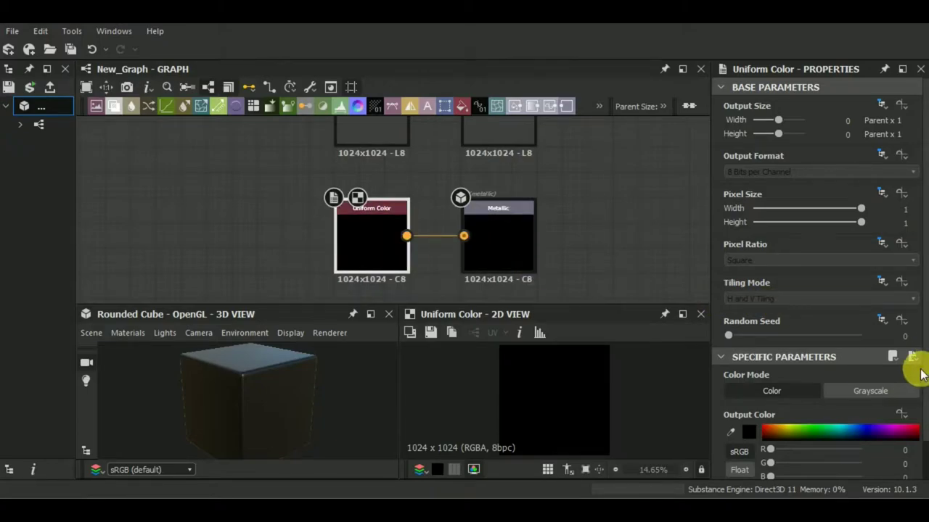
pyautogui.click(872, 391)
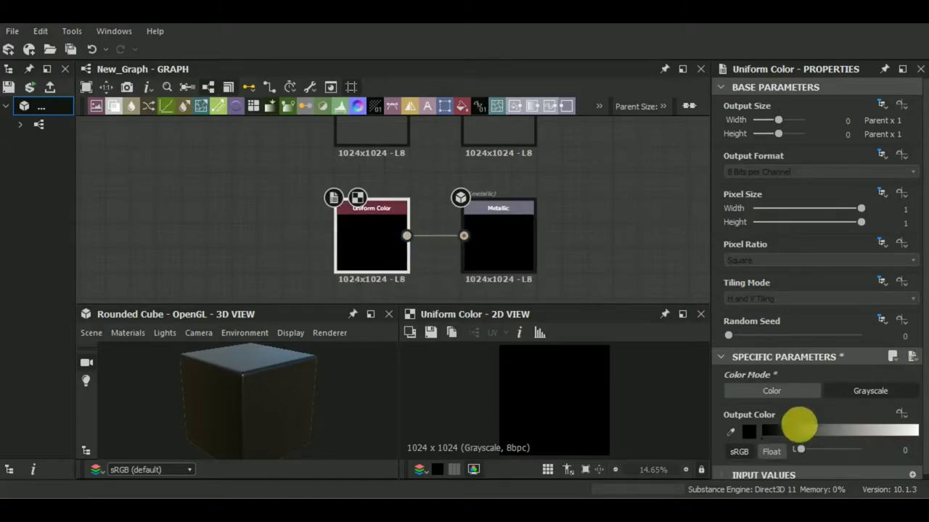
pyautogui.click(772, 433)
pyautogui.moveTo(772, 433); pyautogui.dragTo(783, 433)
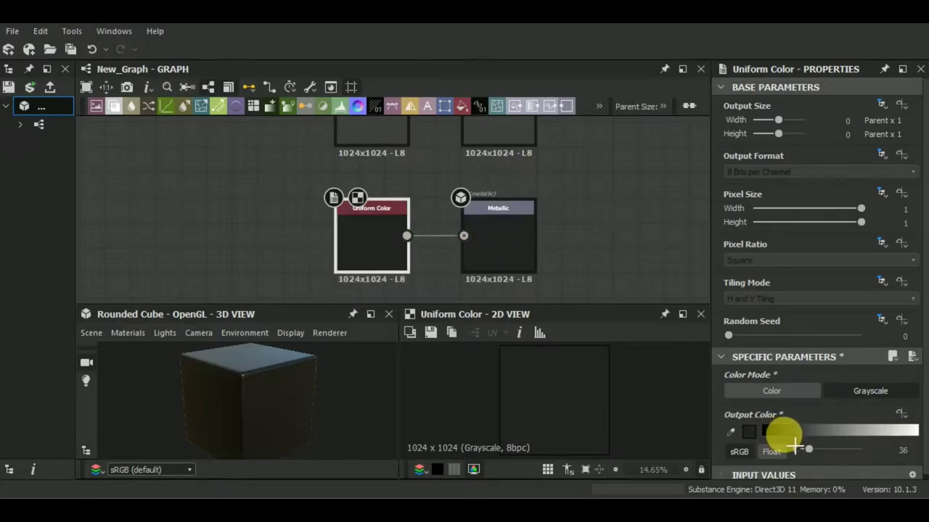
pyautogui.scroll(-3, 617, 210)
pyautogui.scroll(-3, 614, 224)
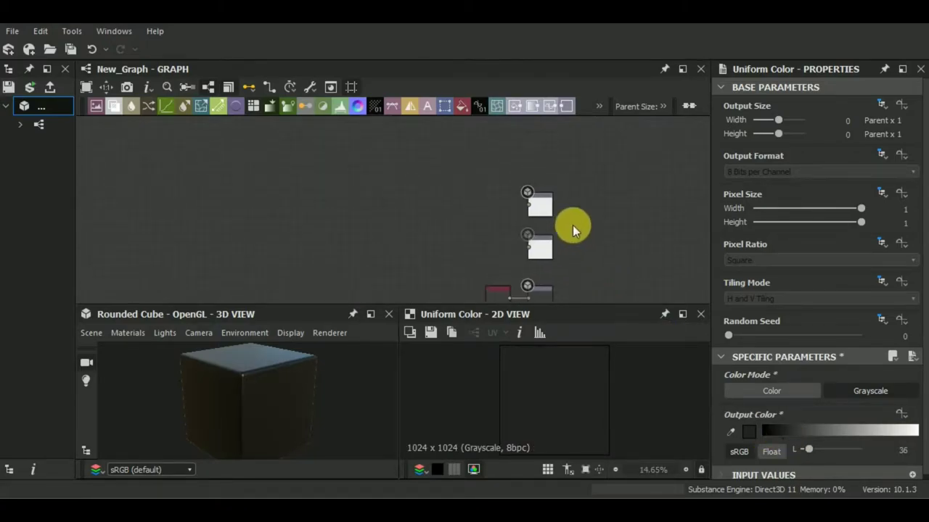
# - Connect a third Uniform Color to Base Color, grayscale at 136, for a light grey cube
pyautogui.moveTo(462, 107); pyautogui.dragTo(421, 204)
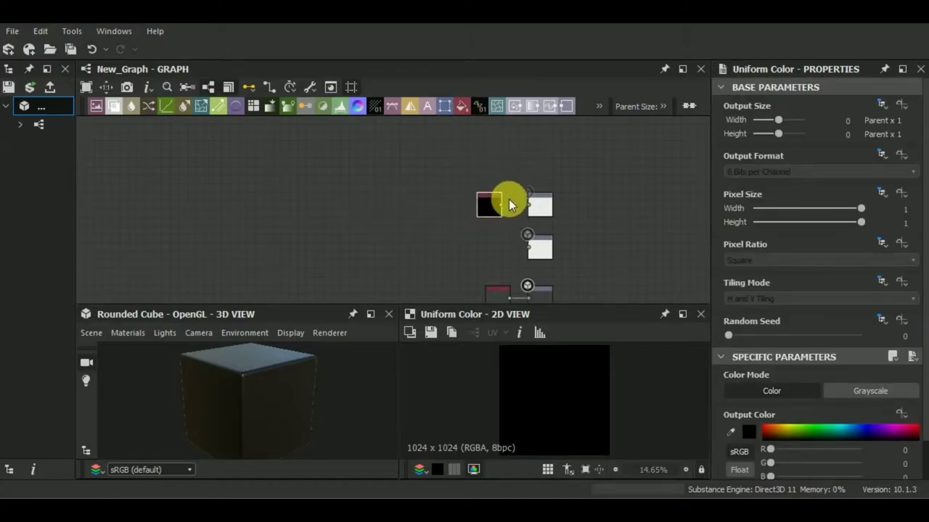
pyautogui.scroll(3, 509, 200)
pyautogui.moveTo(481, 219); pyautogui.dragTo(578, 220)
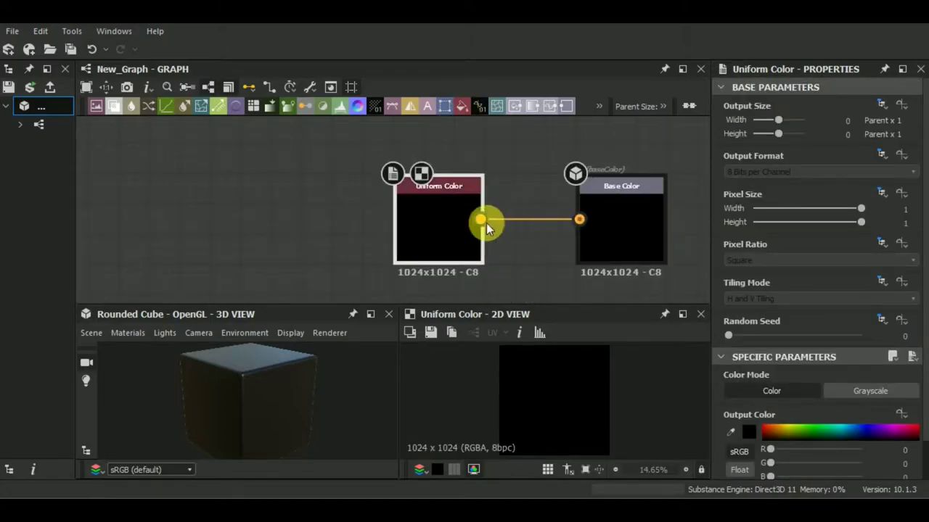
pyautogui.click(854, 392)
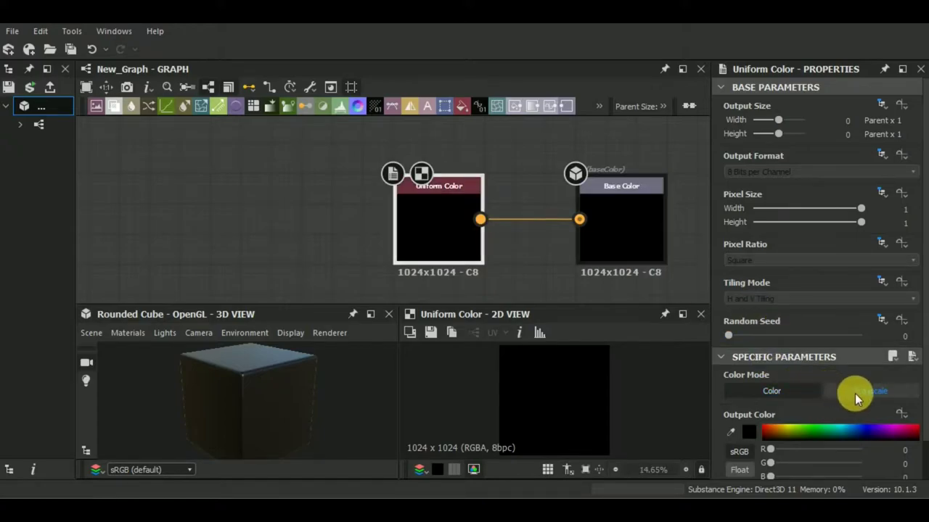
pyautogui.moveTo(798, 448); pyautogui.dragTo(848, 434)
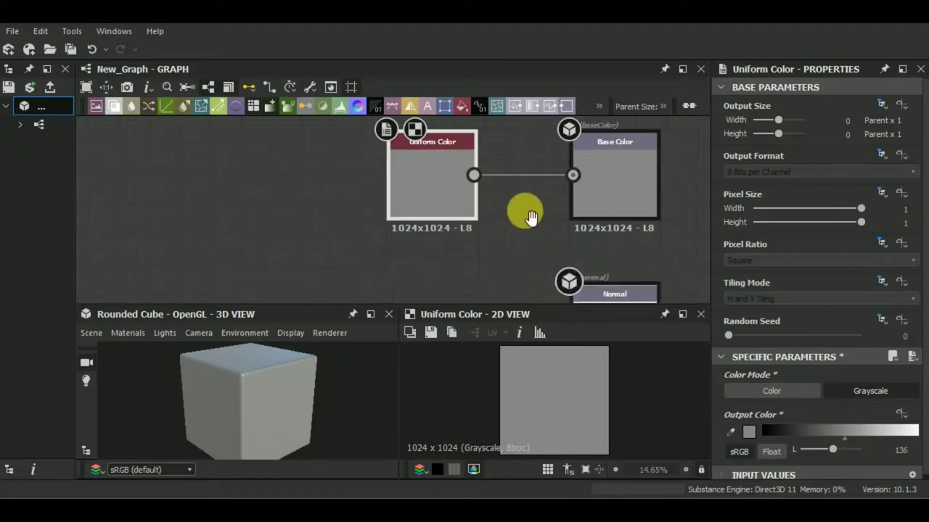
pyautogui.scroll(-2, 520, 191)
pyautogui.scroll(-2, 520, 190)
pyautogui.scroll(-1, 520, 191)
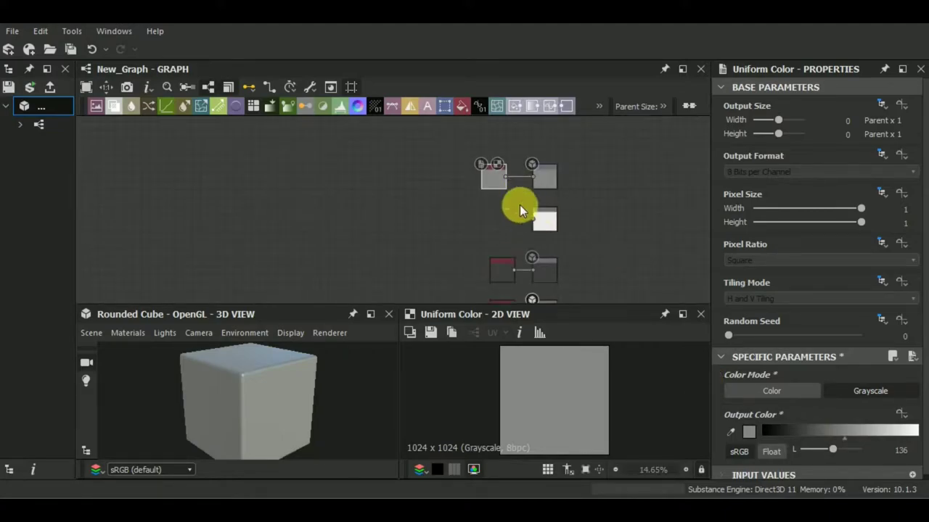
pyautogui.scroll(-1, 632, 245)
pyautogui.scroll(-1, 610, 198)
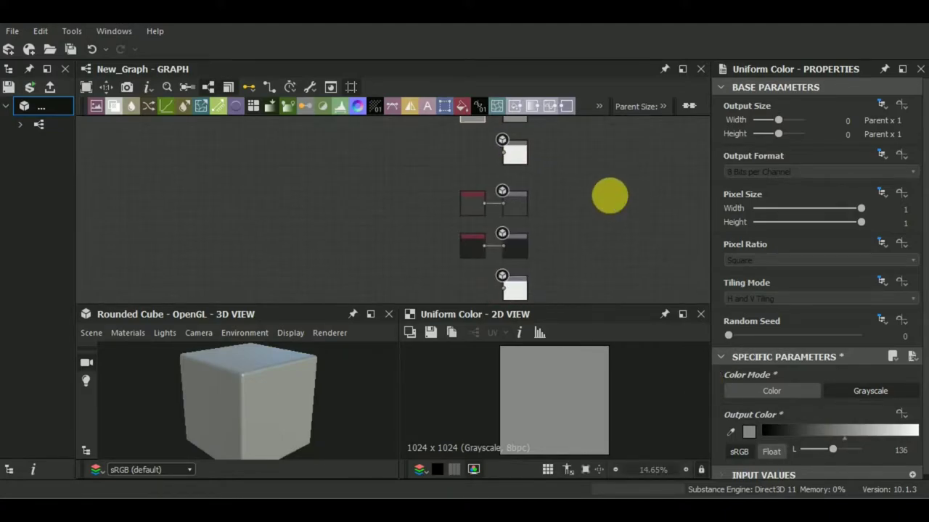
pyautogui.scroll(-1, 609, 195)
pyautogui.moveTo(625, 274); pyautogui.dragTo(595, 225, button='middle')
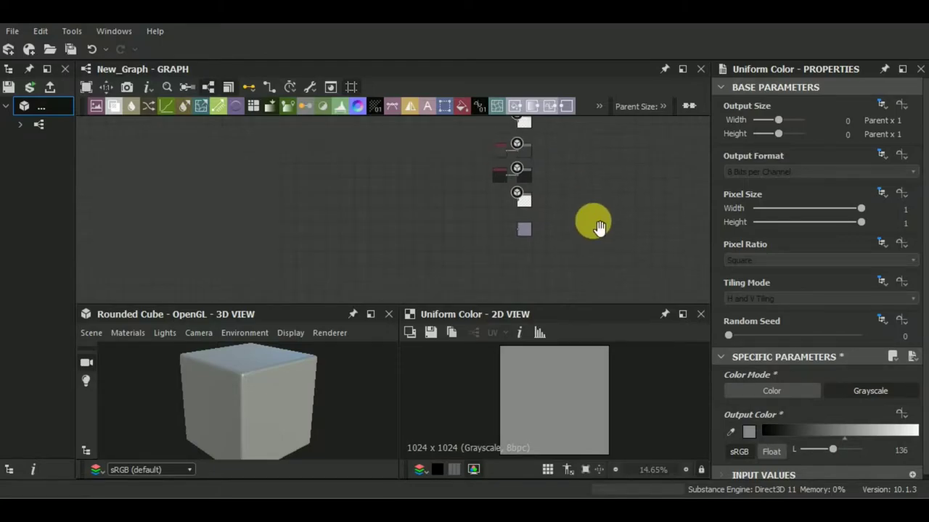
pyautogui.scroll(2, 550, 222)
pyautogui.scroll(1, 559, 222)
pyautogui.scroll(1, 573, 229)
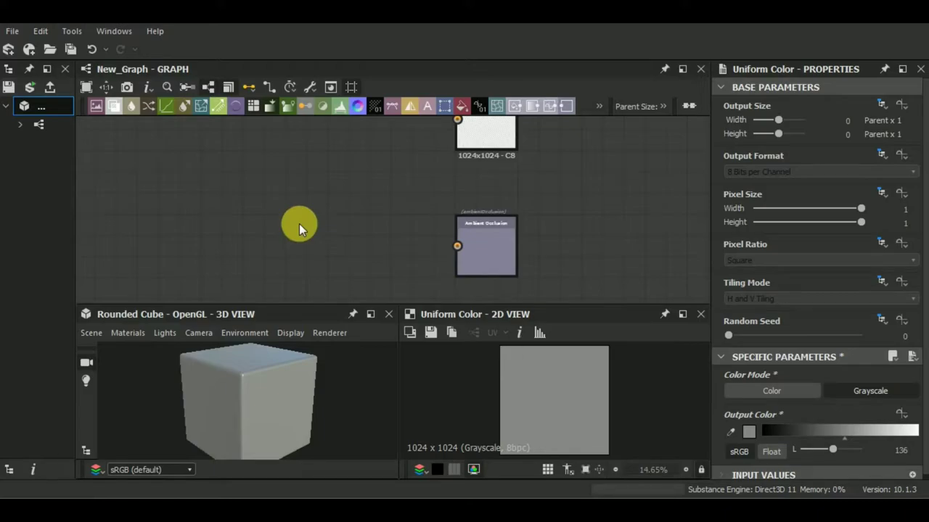
# - Add an Ambient Occlusion (HBAO) node and feed the L16 height output into it
pyautogui.press('space')
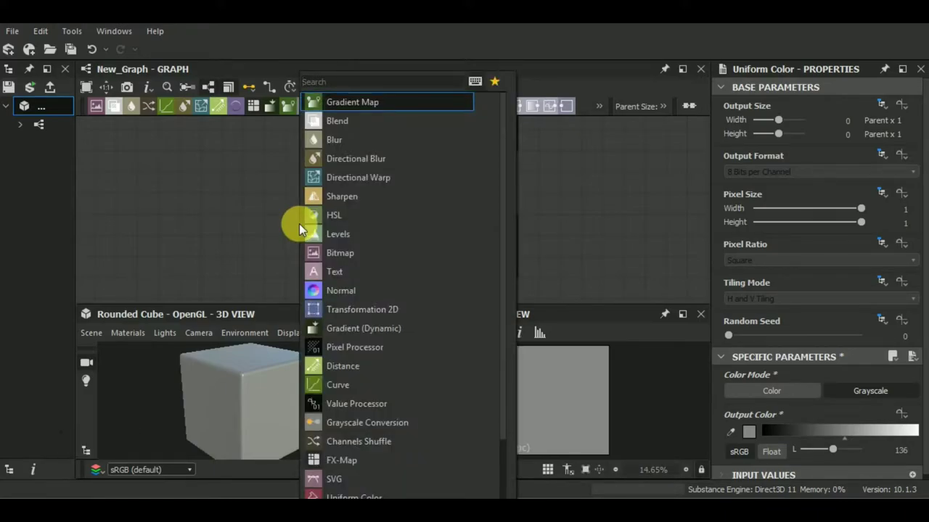
pyautogui.write('ambi')
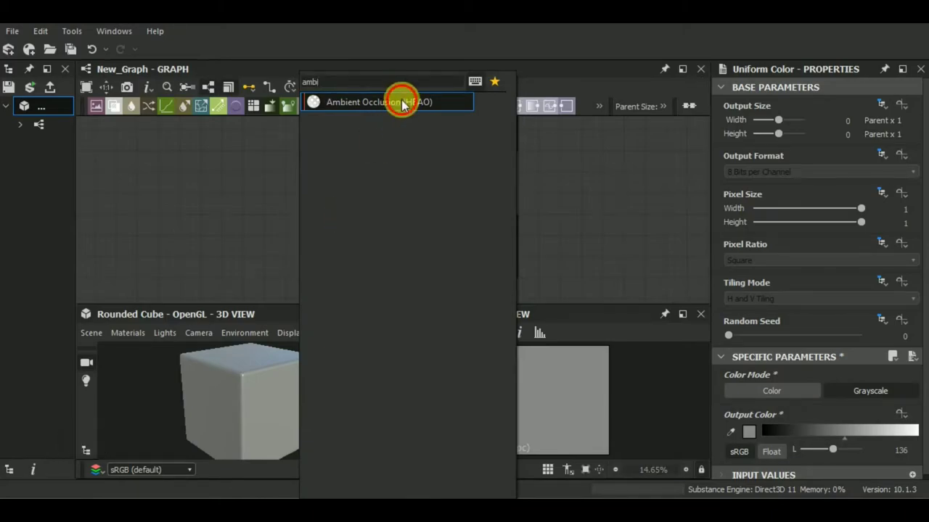
pyautogui.click(397, 103)
pyautogui.moveTo(312, 242); pyautogui.dragTo(383, 254)
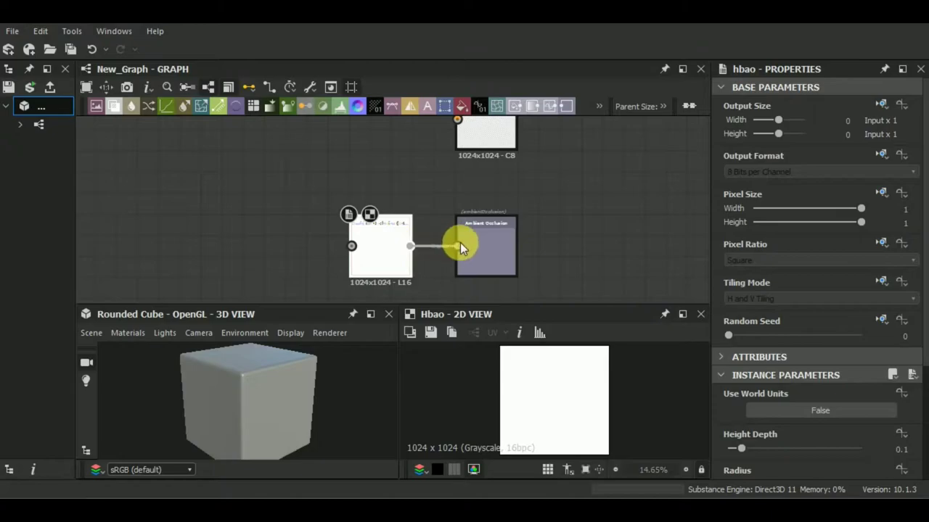
pyautogui.moveTo(460, 247); pyautogui.dragTo(457, 246)
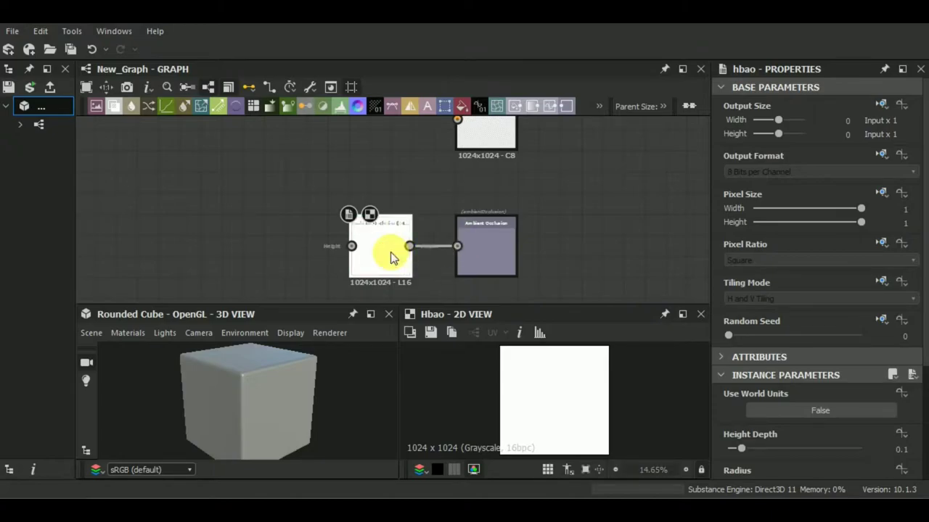
# - Show the height node in the 3D view and zoom out to fit the whole graph
pyautogui.rightClick(390, 253)
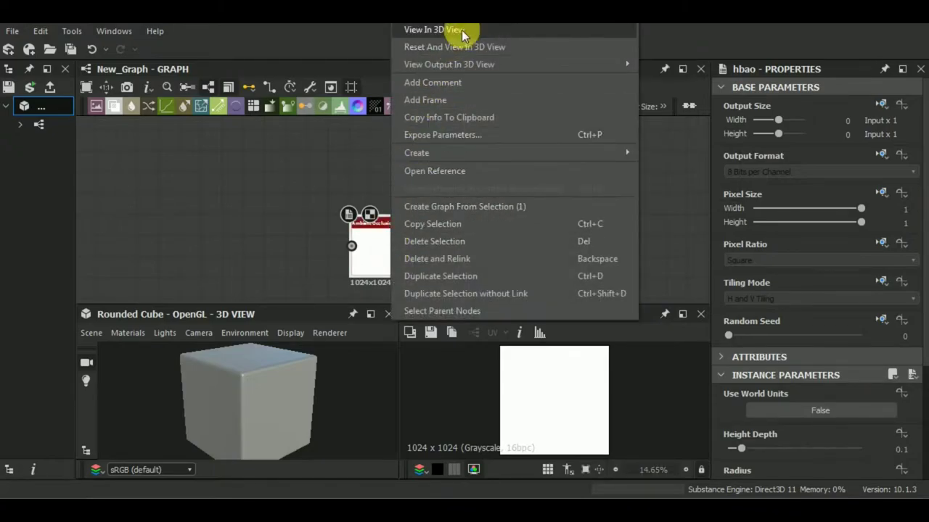
pyautogui.click(463, 29)
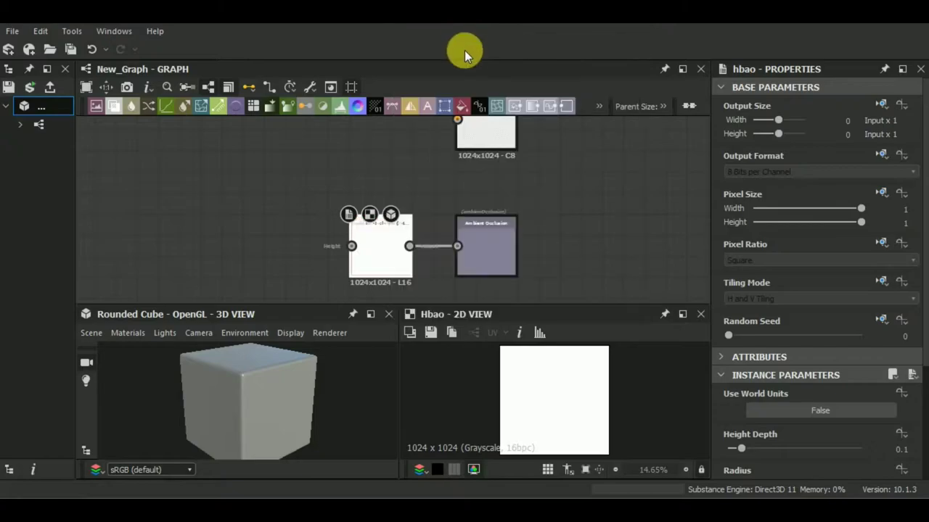
pyautogui.scroll(-2, 542, 237)
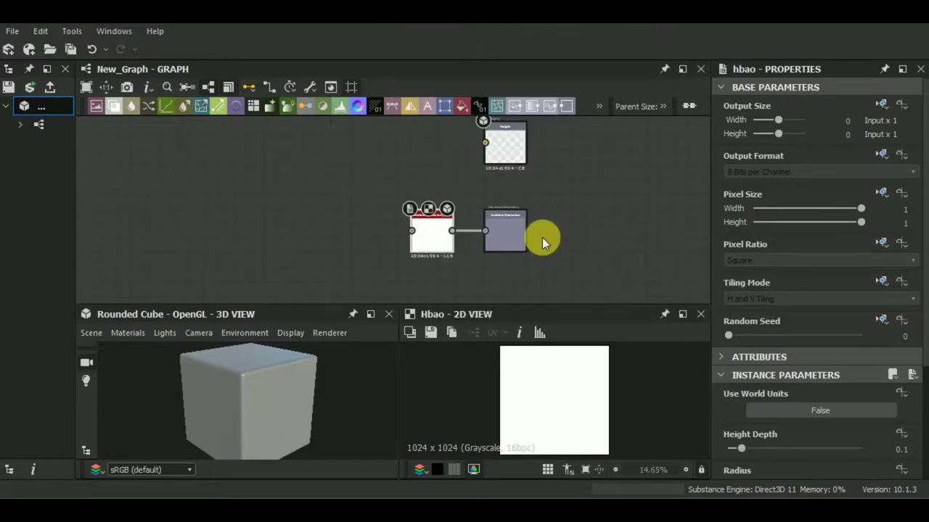
pyautogui.moveTo(596, 253); pyautogui.dragTo(573, 261, button='middle')
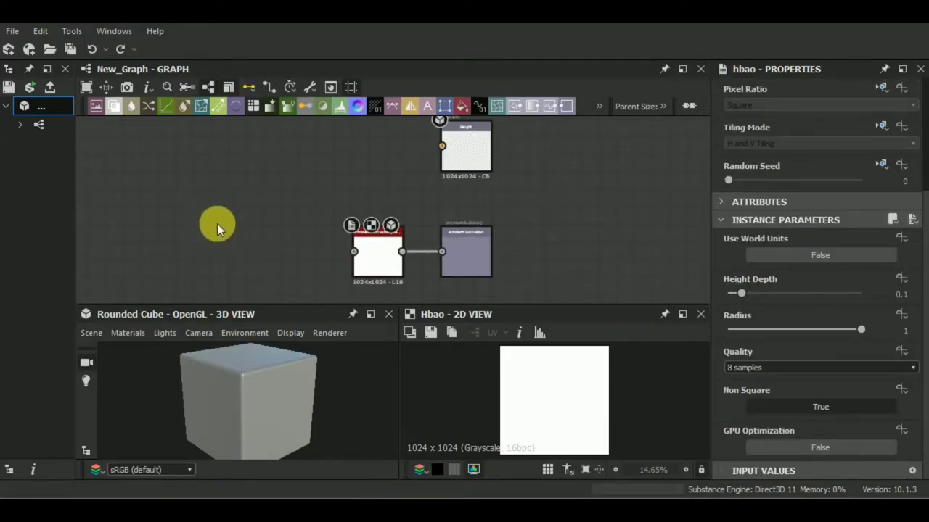
pyautogui.moveTo(216, 224)
pyautogui.mouseDown(button='middle')
pyautogui.moveTo(263, 233)
pyautogui.moveTo(244, 228)
pyautogui.moveTo(263, 180)
pyautogui.mouseUp(button='middle')
pyautogui.scroll(-3, 352, 203)
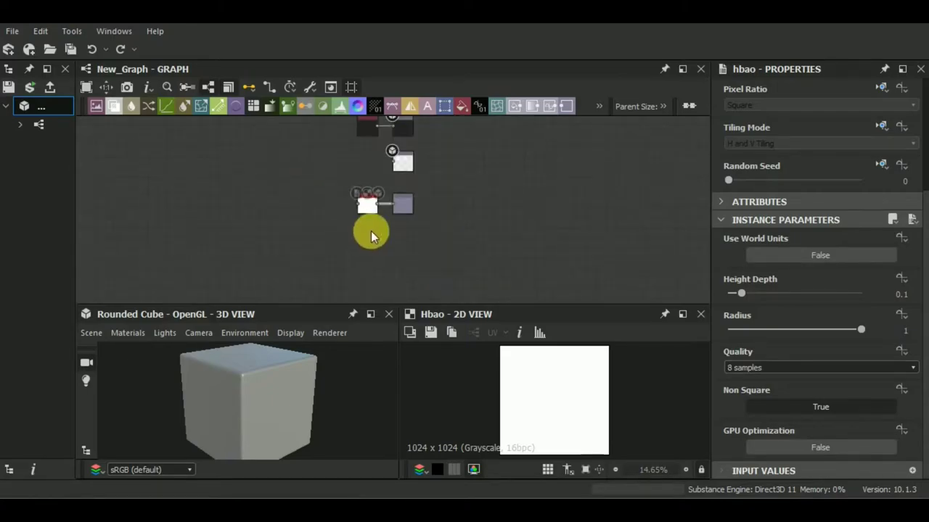
pyautogui.moveTo(368, 233); pyautogui.dragTo(390, 272, button='middle')
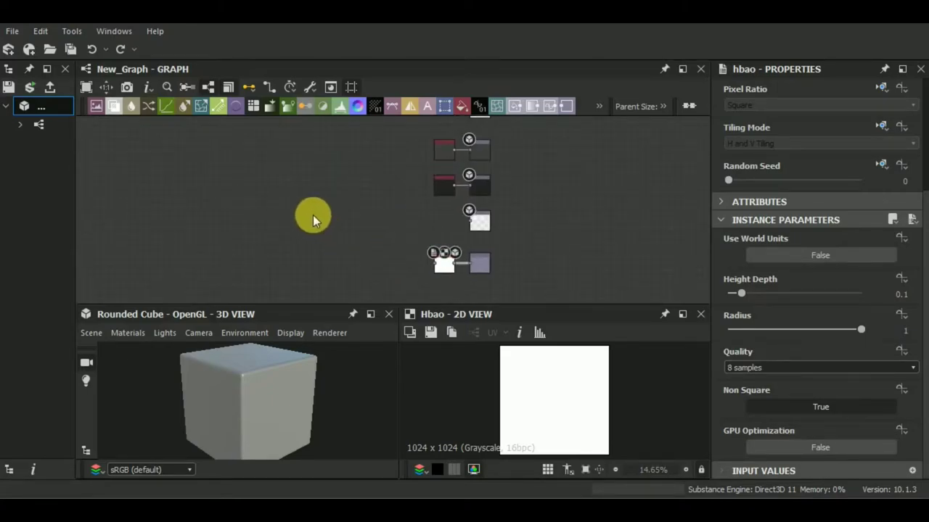
# - Add a Brick Generator node, found by searching 'brick', beside the other nodes
pyautogui.press('space')
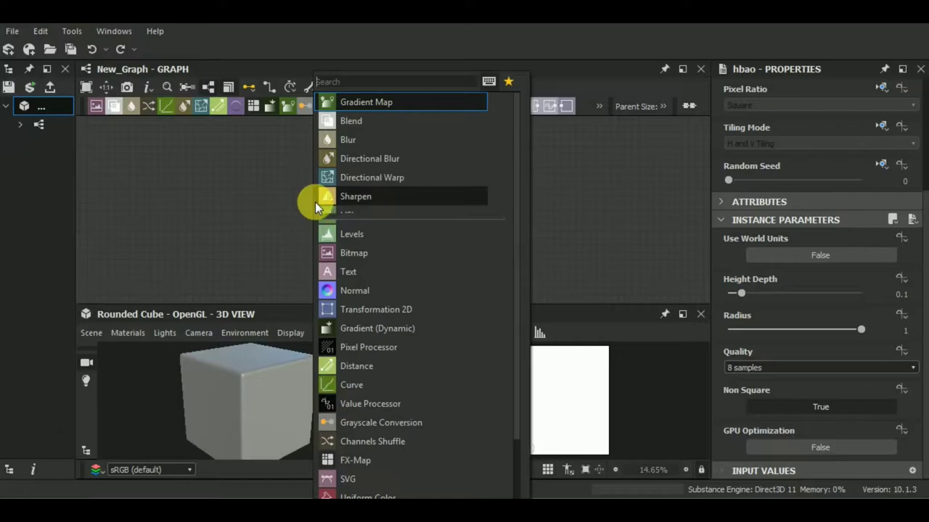
pyautogui.write('brick')
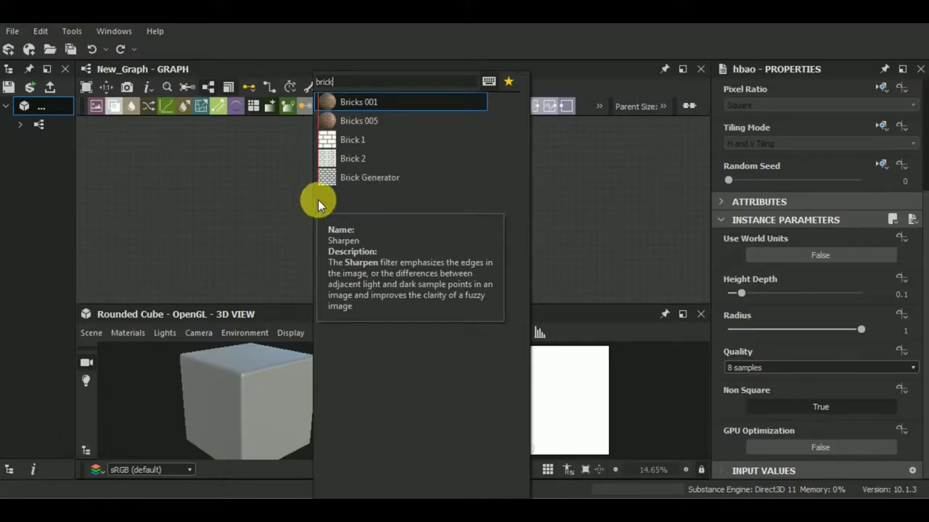
pyautogui.click(368, 180)
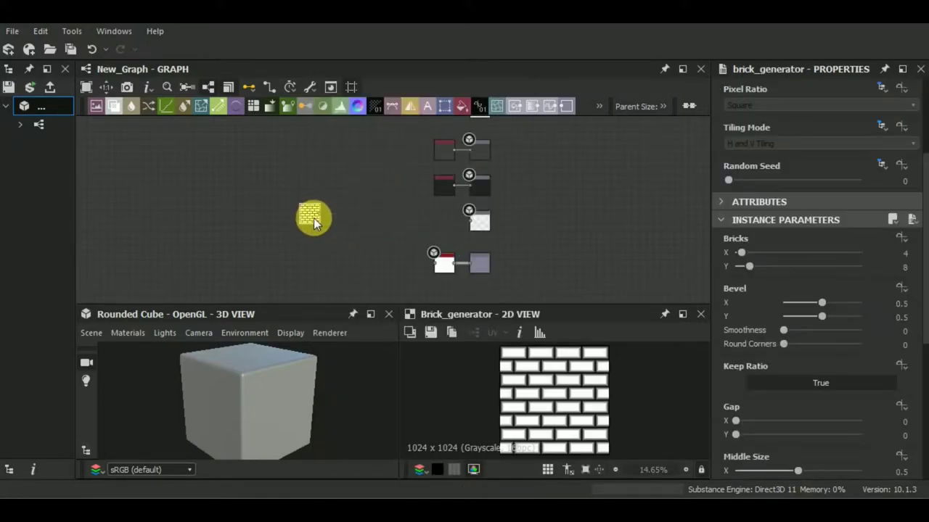
pyautogui.moveTo(338, 243); pyautogui.dragTo(356, 274, button='middle')
pyautogui.moveTo(332, 217)
pyautogui.mouseDown()
pyautogui.moveTo(331, 228)
pyautogui.moveTo(338, 152)
pyautogui.moveTo(346, 208)
pyautogui.mouseUp()
# - Set the Brick Generator to 2 bricks across and 6 rows
pyautogui.scroll(3, 346, 207)
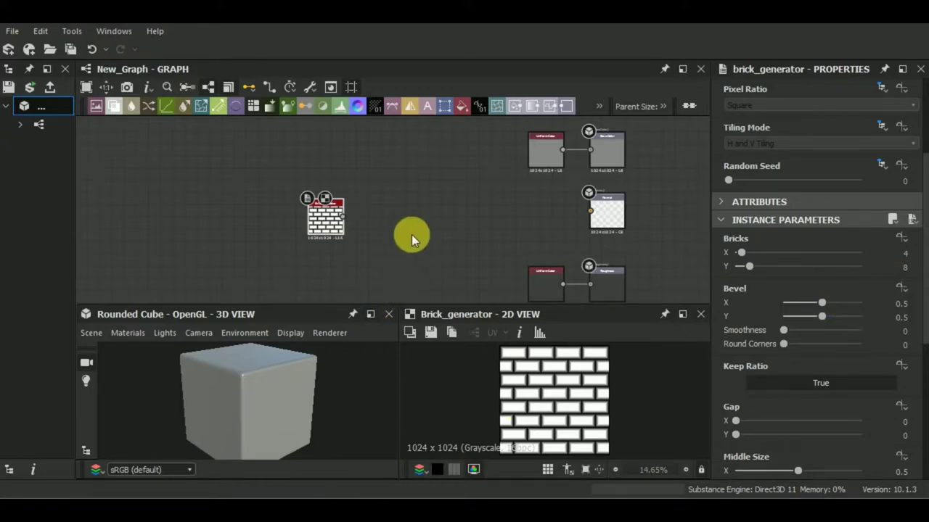
pyautogui.scroll(3, 364, 227)
pyautogui.scroll(2, 364, 227)
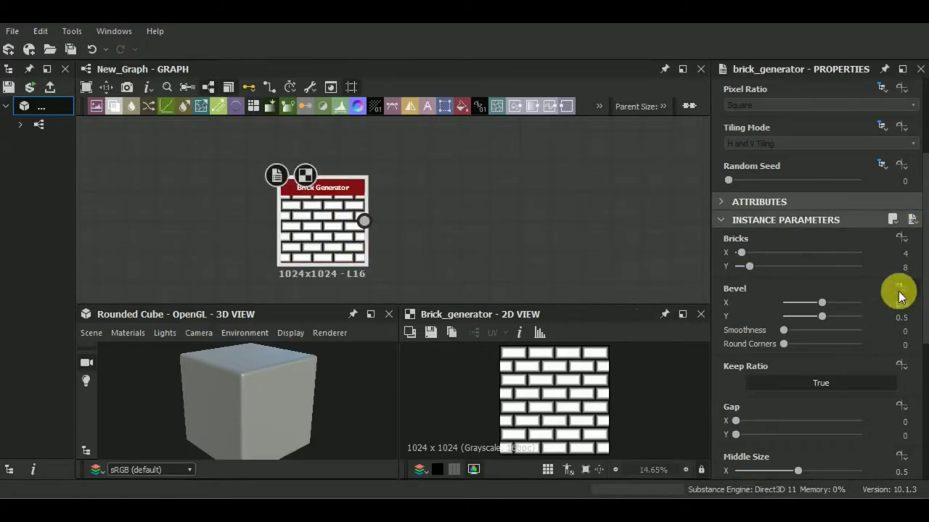
pyautogui.moveTo(742, 251); pyautogui.dragTo(747, 269)
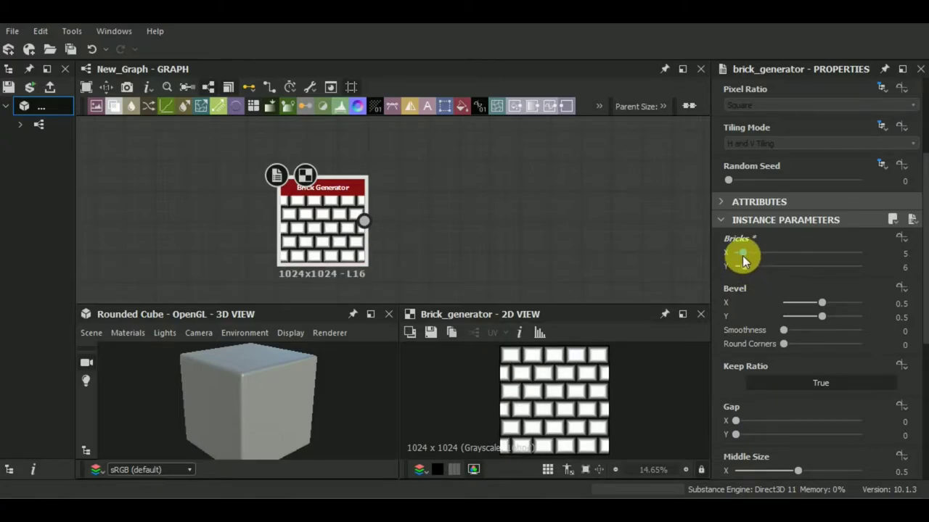
pyautogui.moveTo(741, 255); pyautogui.dragTo(738, 255)
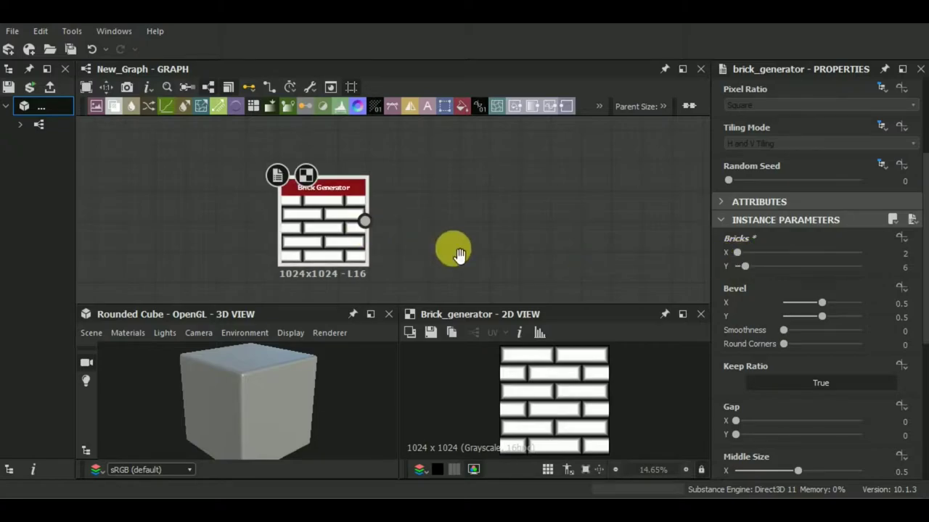
pyautogui.press('f')
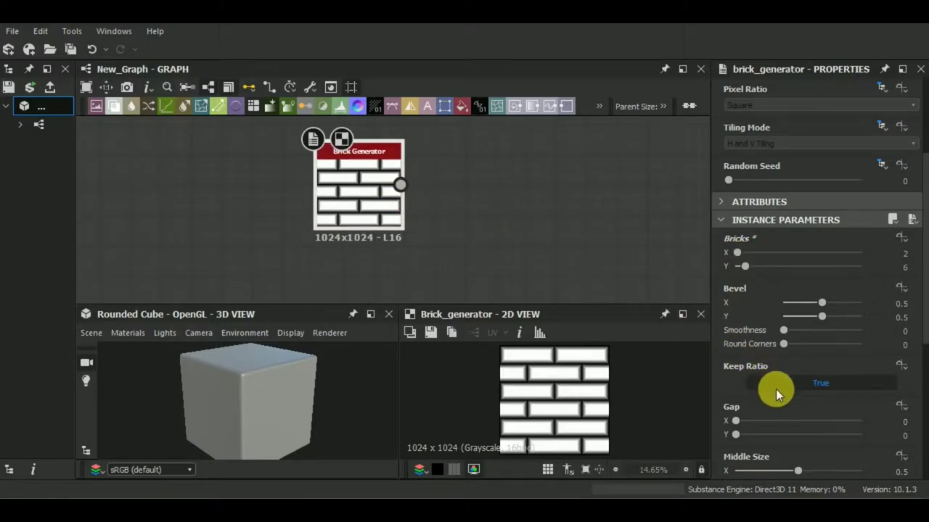
# - Set the brick Middle Size to 0.49 by 0.5
pyautogui.scroll(-2, 776, 389)
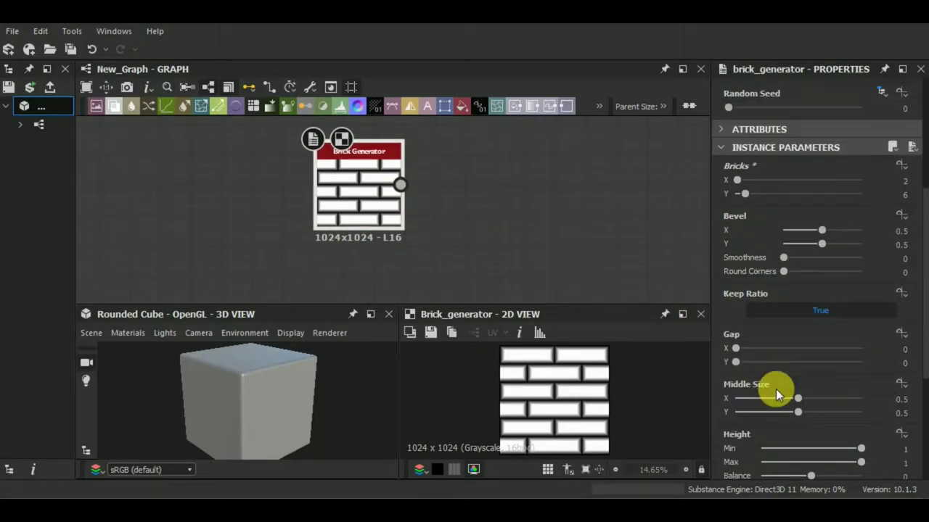
pyautogui.moveTo(796, 399)
pyautogui.mouseDown()
pyautogui.moveTo(783, 397)
pyautogui.moveTo(787, 413)
pyautogui.moveTo(799, 412)
pyautogui.mouseUp()
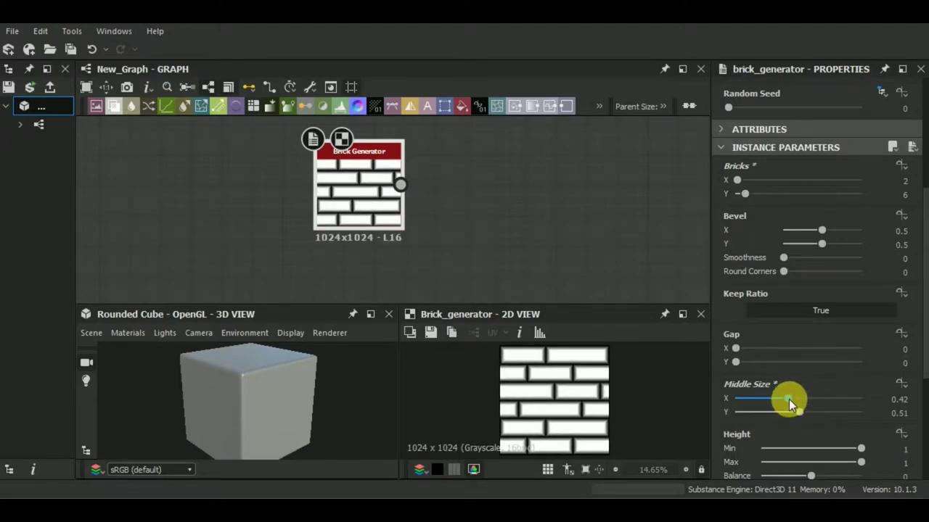
pyautogui.moveTo(799, 413); pyautogui.dragTo(796, 400)
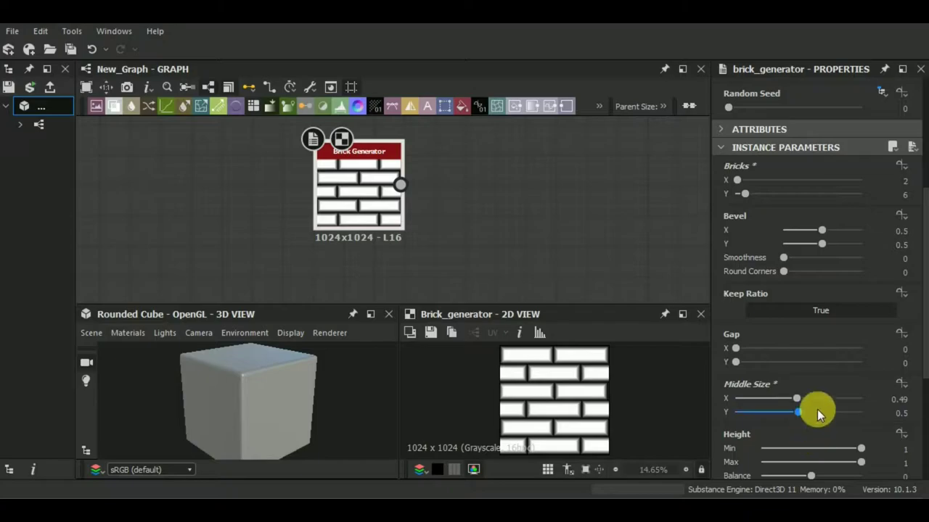
pyautogui.scroll(2, 839, 288)
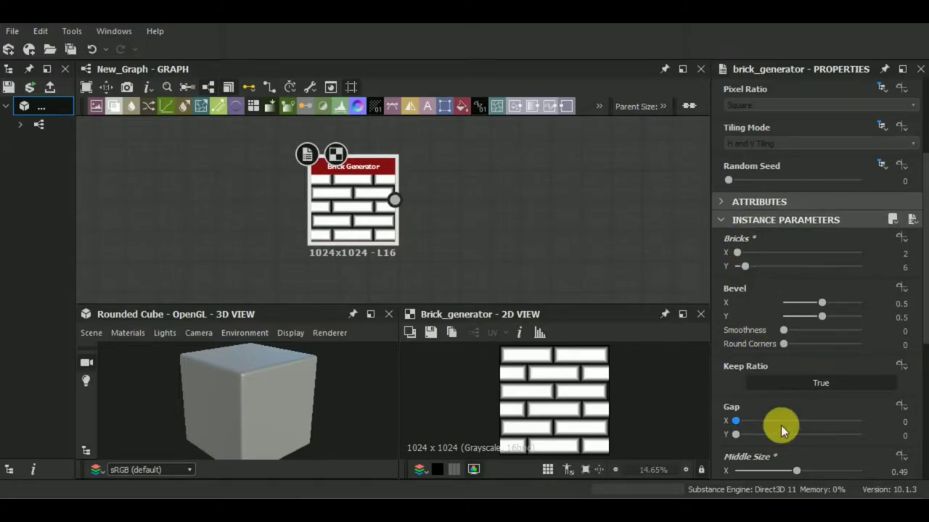
pyautogui.scroll(-6, 781, 425)
pyautogui.scroll(-2, 780, 425)
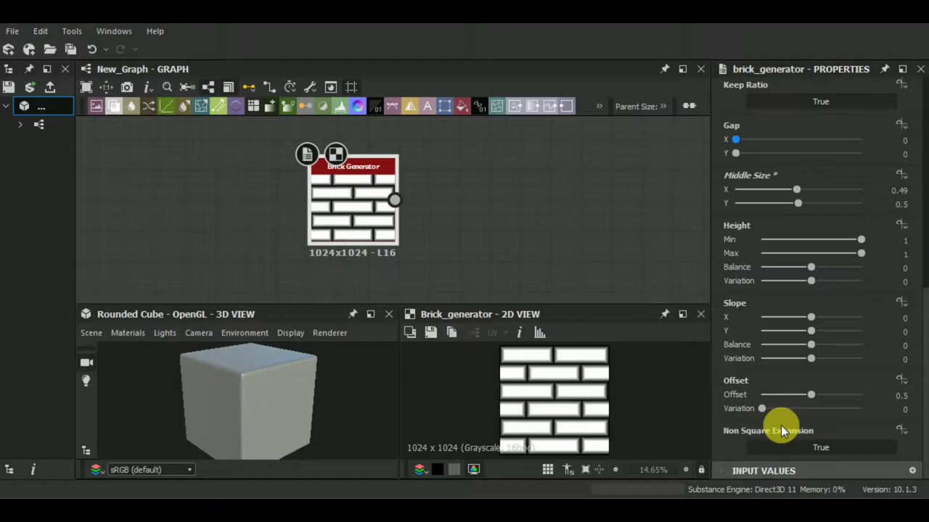
pyautogui.scroll(5, 776, 425)
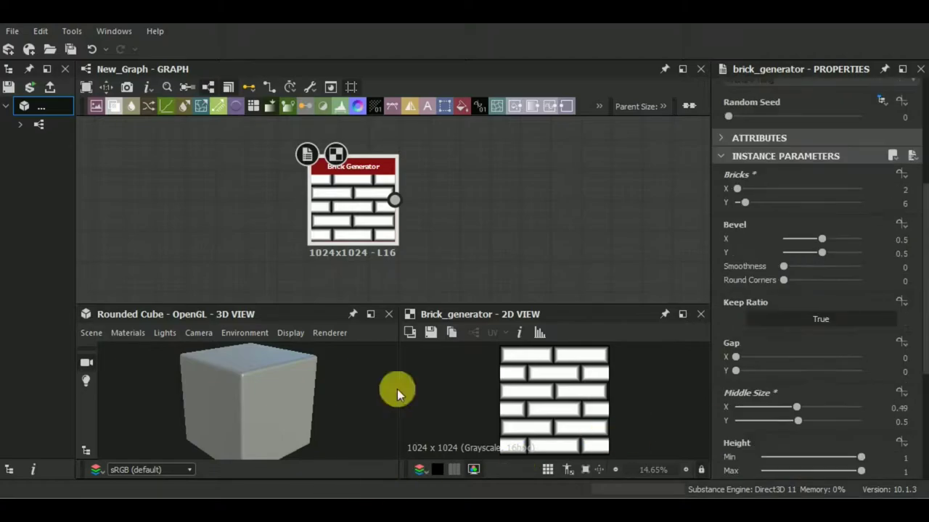
pyautogui.moveTo(508, 247); pyautogui.dragTo(472, 245, button='middle')
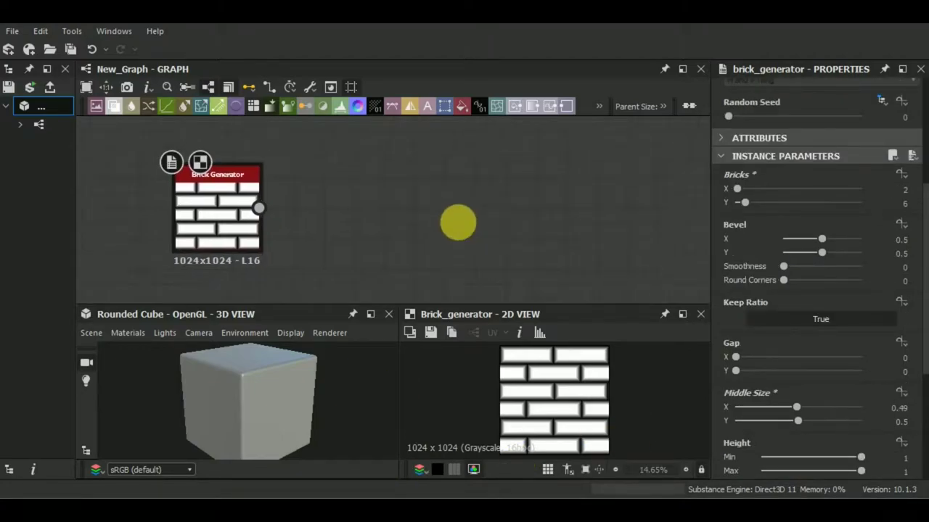
pyautogui.scroll(-3, 458, 222)
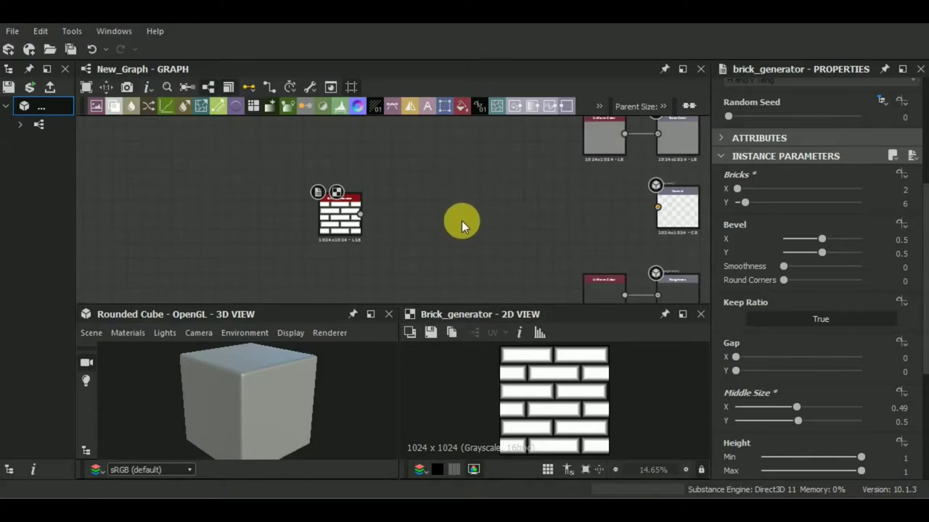
# - Add a Normal node fed by the brick pattern, with intensity 20
pyautogui.press('space')
pyautogui.click(508, 290)
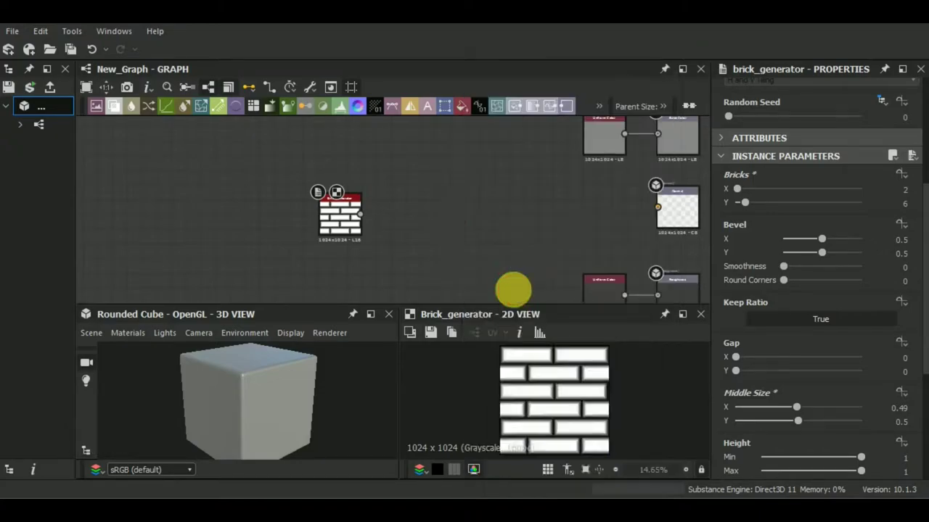
pyautogui.moveTo(361, 216); pyautogui.dragTo(437, 221)
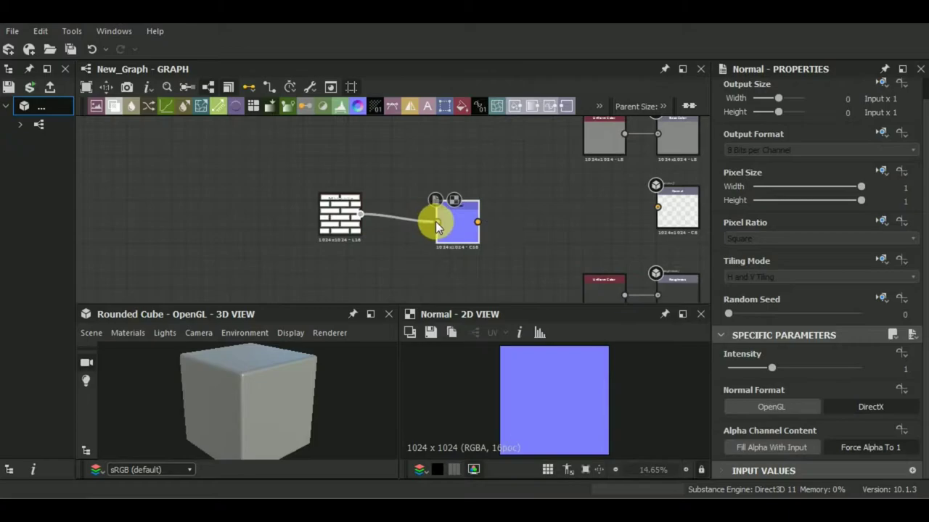
pyautogui.moveTo(547, 241); pyautogui.dragTo(492, 245, button='middle')
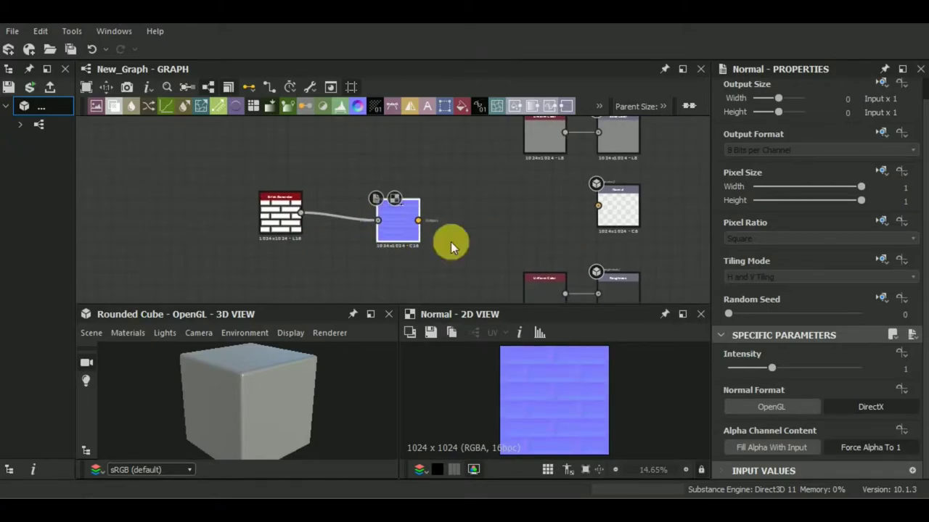
pyautogui.doubleClick(906, 370)
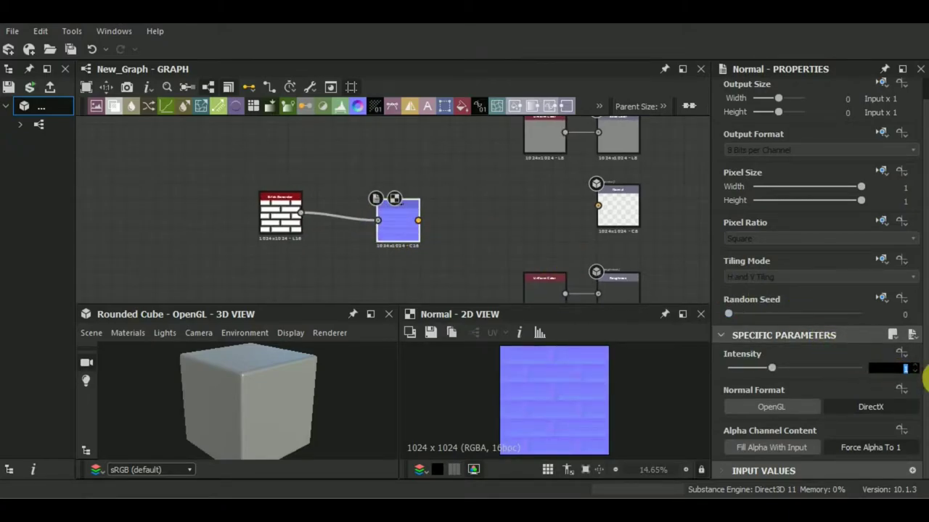
pyautogui.write('20')
pyautogui.click(658, 270)
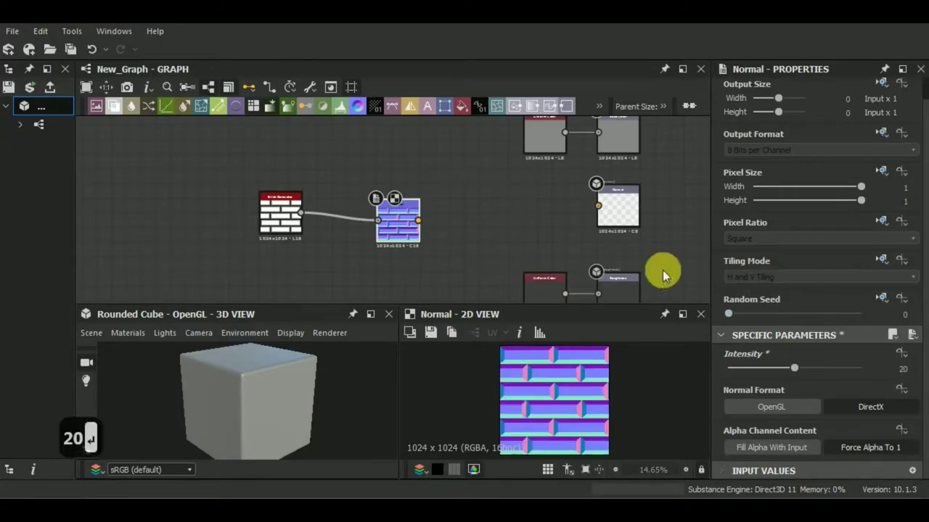
# - Wire the normal map into the Normal output and line up the brick nodes
pyautogui.moveTo(484, 244); pyautogui.dragTo(438, 256, button='middle')
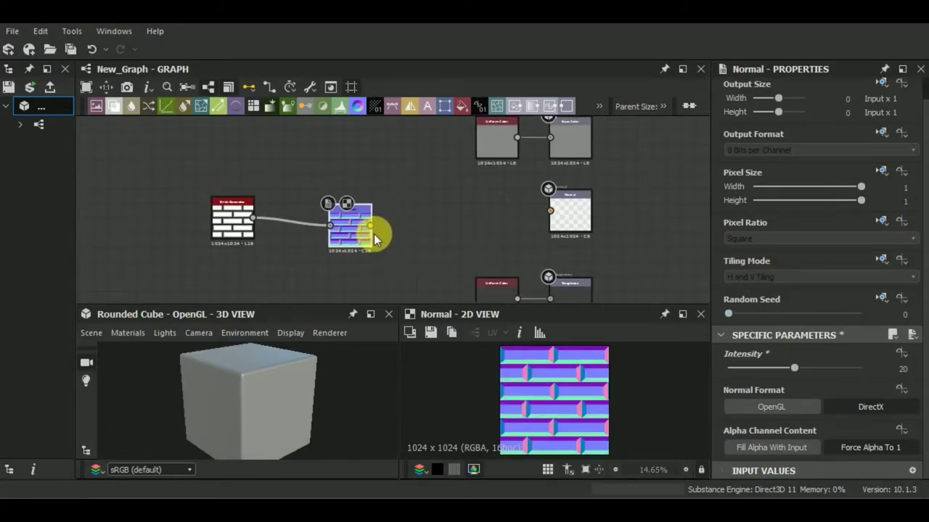
pyautogui.moveTo(370, 226); pyautogui.dragTo(550, 211)
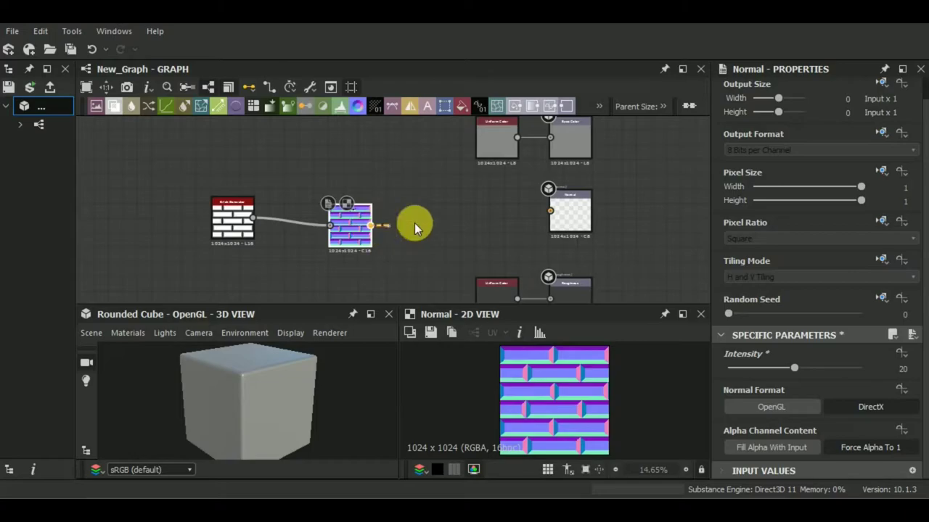
pyautogui.moveTo(359, 240); pyautogui.dragTo(506, 225)
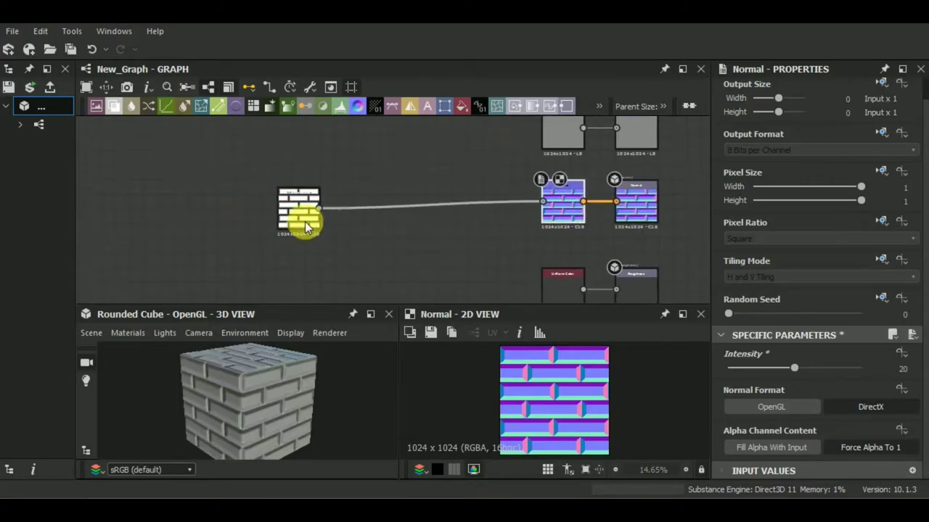
pyautogui.moveTo(300, 218); pyautogui.dragTo(379, 218)
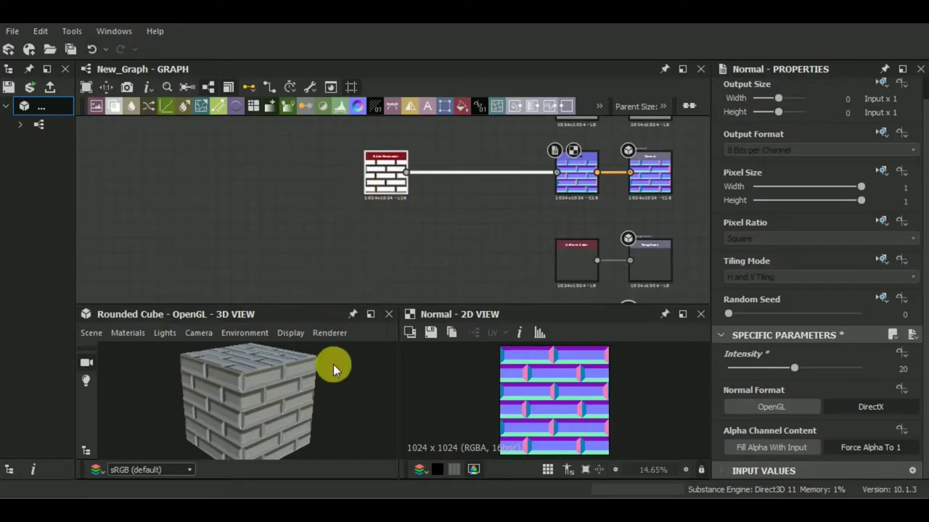
pyautogui.moveTo(331, 367)
pyautogui.mouseDown()
pyautogui.moveTo(301, 388)
pyautogui.moveTo(325, 421)
pyautogui.mouseUp()
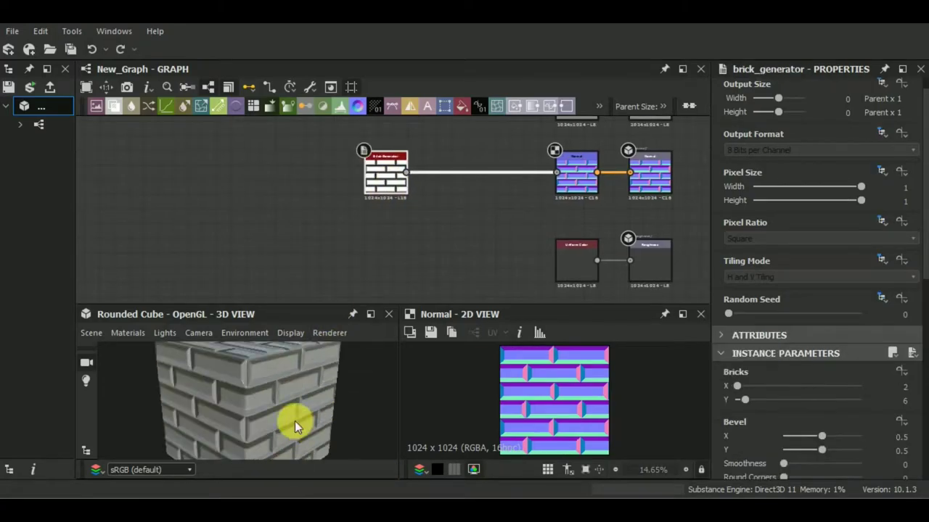
# - Switch the 3D preview mesh to a Rounded Cylinder and frame it straight-on
pyautogui.click(92, 333)
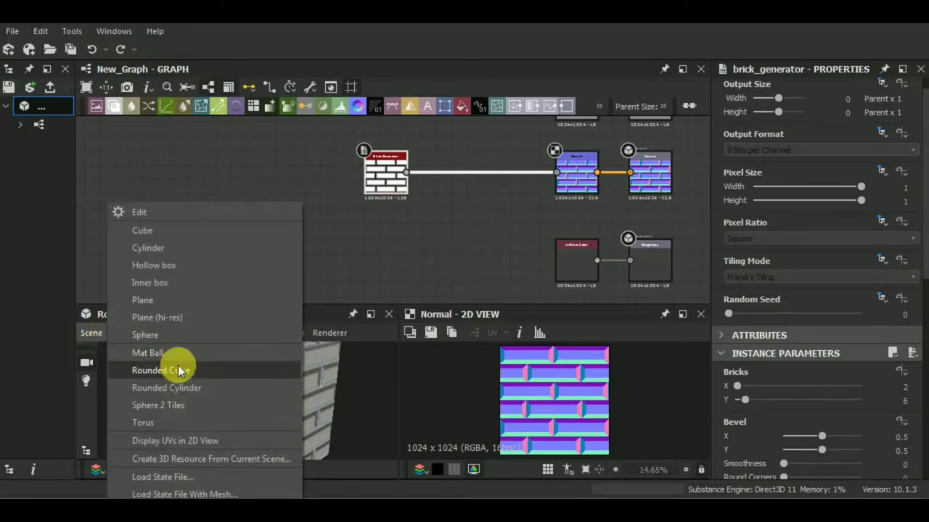
pyautogui.click(184, 387)
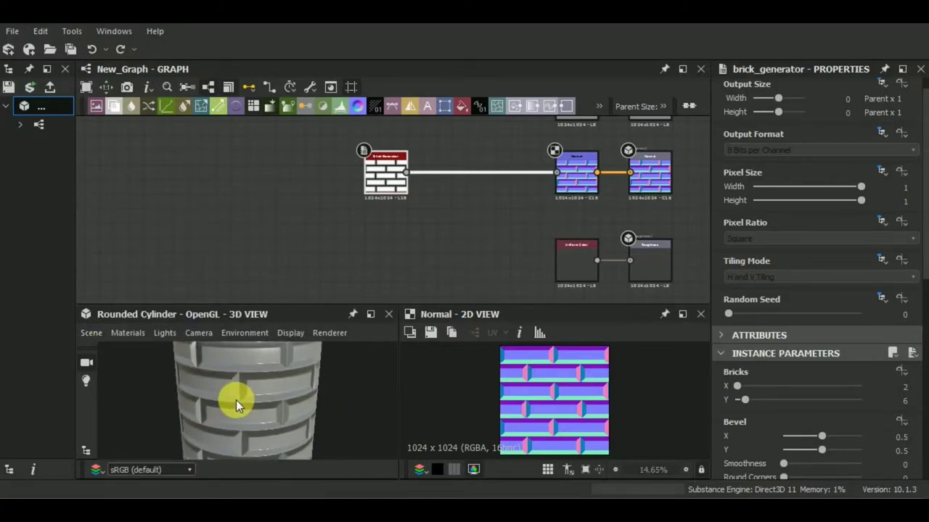
pyautogui.moveTo(236, 405); pyautogui.dragTo(259, 417)
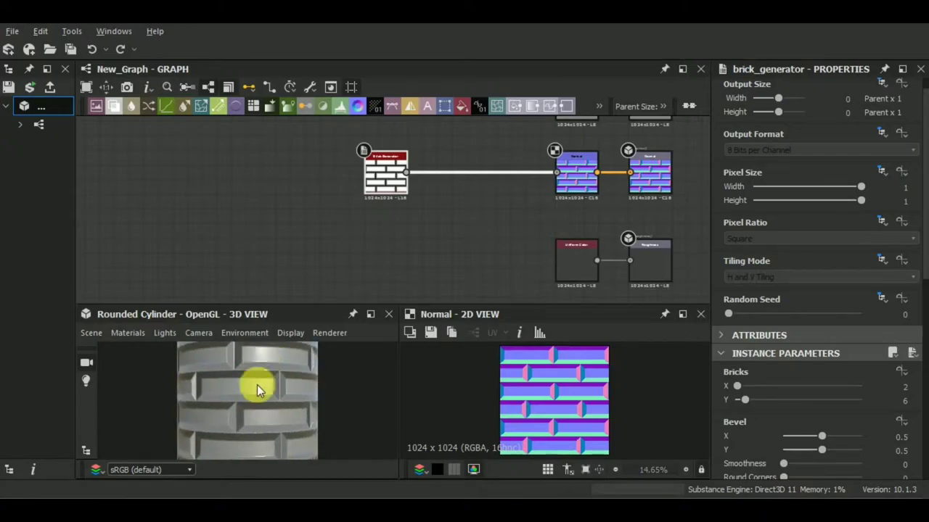
pyautogui.scroll(-3, 258, 418)
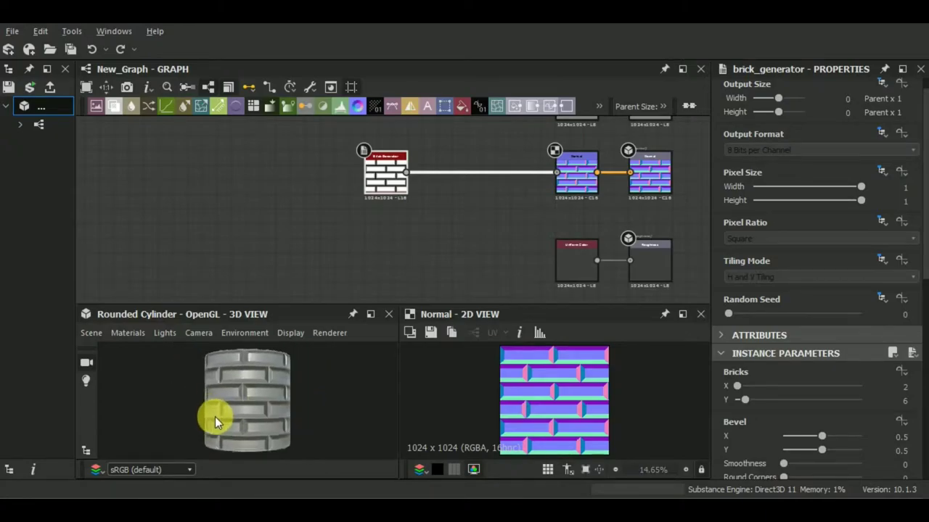
pyautogui.scroll(2, 231, 371)
pyautogui.scroll(2, 241, 383)
pyautogui.scroll(2, 257, 407)
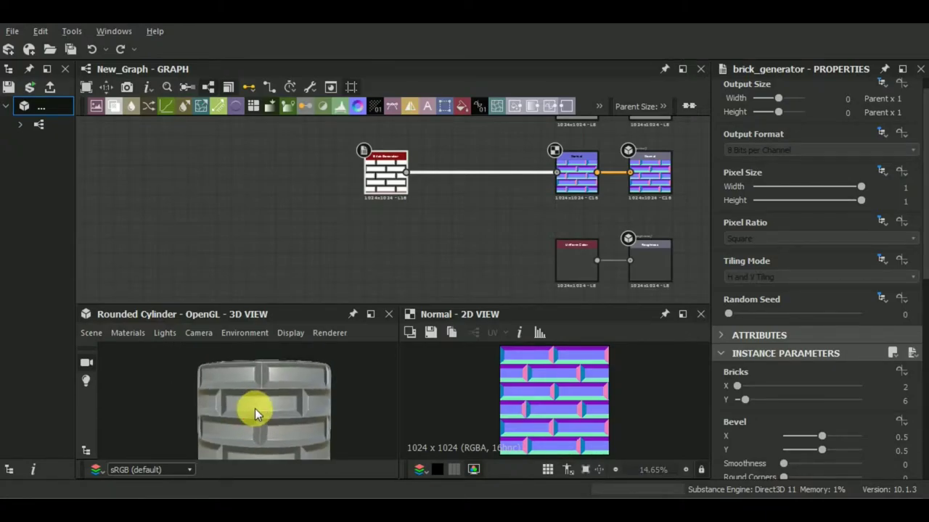
pyautogui.moveTo(254, 408); pyautogui.dragTo(259, 391)
# - Set the Brick Generator to 3 bricks across and 9 rows
pyautogui.click(384, 181)
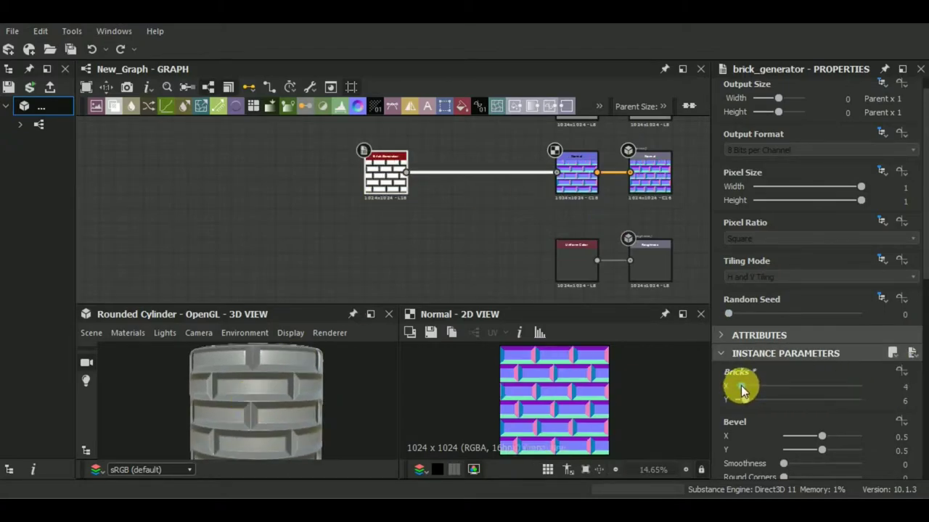
pyautogui.moveTo(738, 390); pyautogui.dragTo(740, 390)
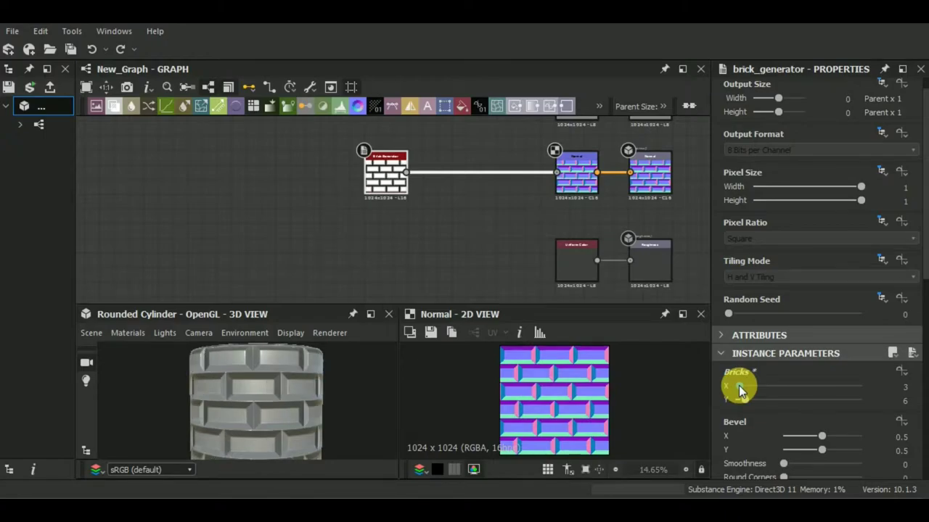
pyautogui.moveTo(748, 402); pyautogui.dragTo(750, 402)
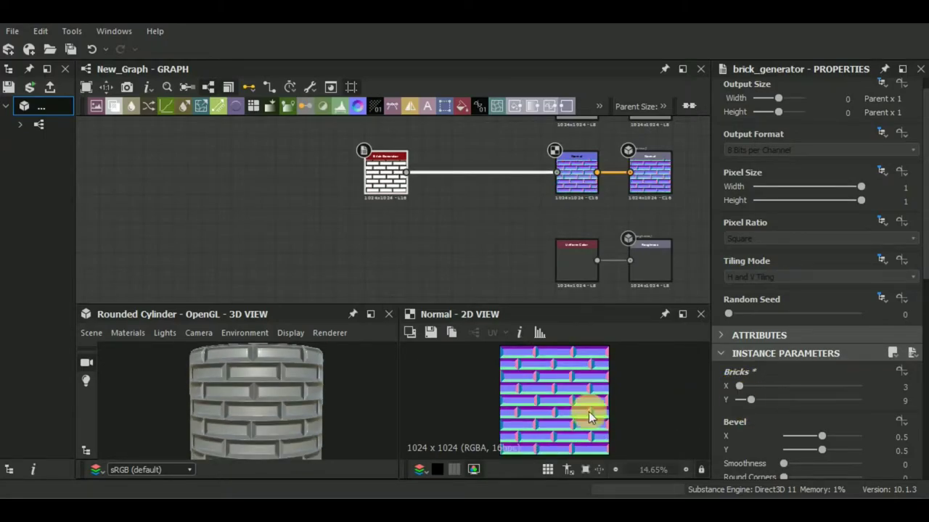
pyautogui.moveTo(341, 406); pyautogui.dragTo(285, 390)
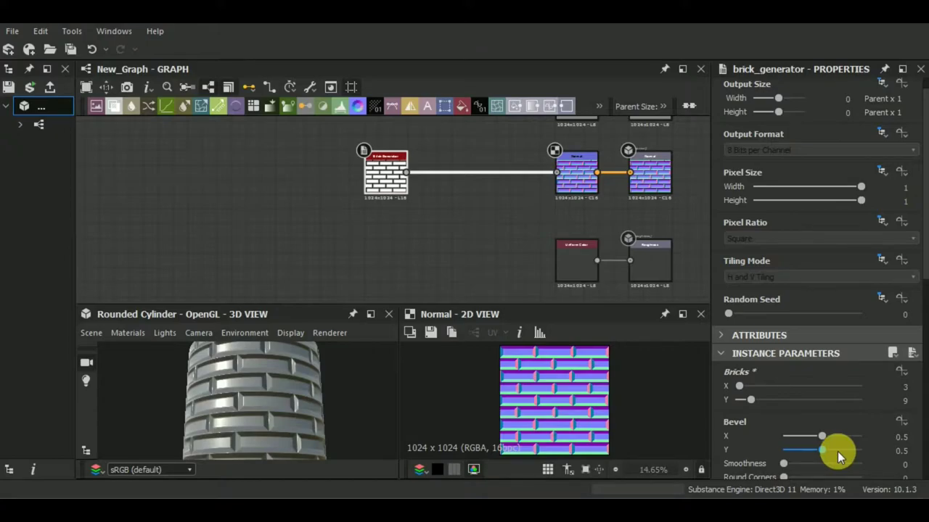
# - Set Round Corners 0.04 and Bevel Smoothness 0.71, keeping the vertical gap at 0
pyautogui.scroll(-2, 837, 451)
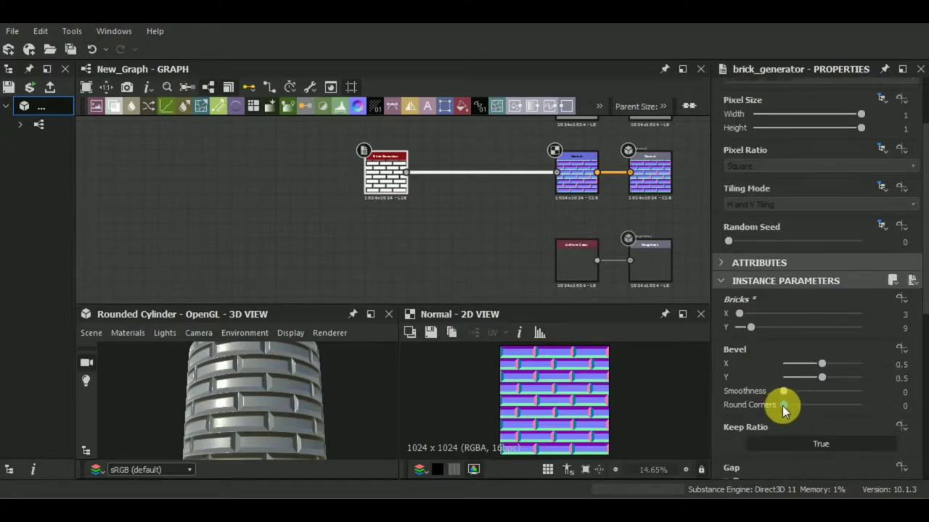
pyautogui.moveTo(784, 406); pyautogui.dragTo(837, 406)
pyautogui.moveTo(785, 392)
pyautogui.mouseDown()
pyautogui.moveTo(856, 392)
pyautogui.moveTo(838, 393)
pyautogui.mouseUp()
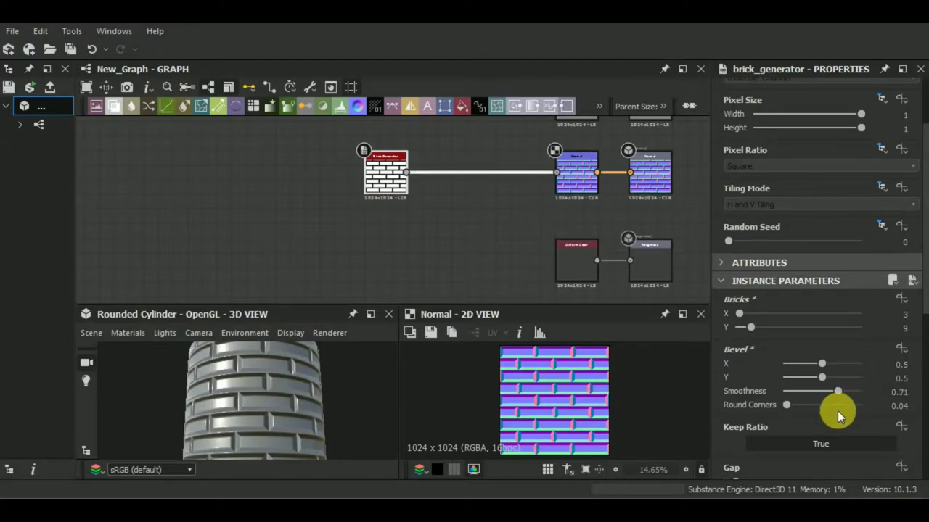
pyautogui.scroll(-2, 837, 410)
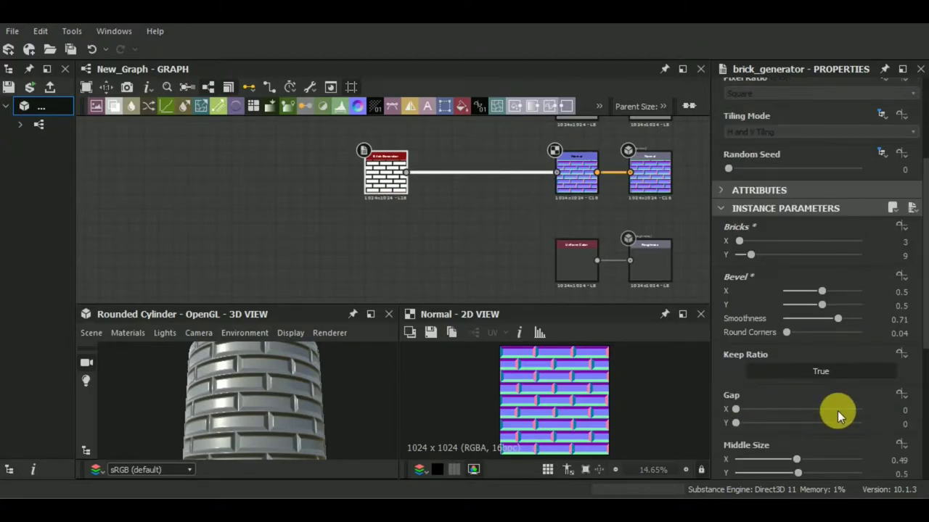
pyautogui.moveTo(736, 408)
pyautogui.mouseDown()
pyautogui.moveTo(720, 410)
pyautogui.moveTo(902, 428)
pyautogui.mouseUp()
pyautogui.doubleClick(903, 427)
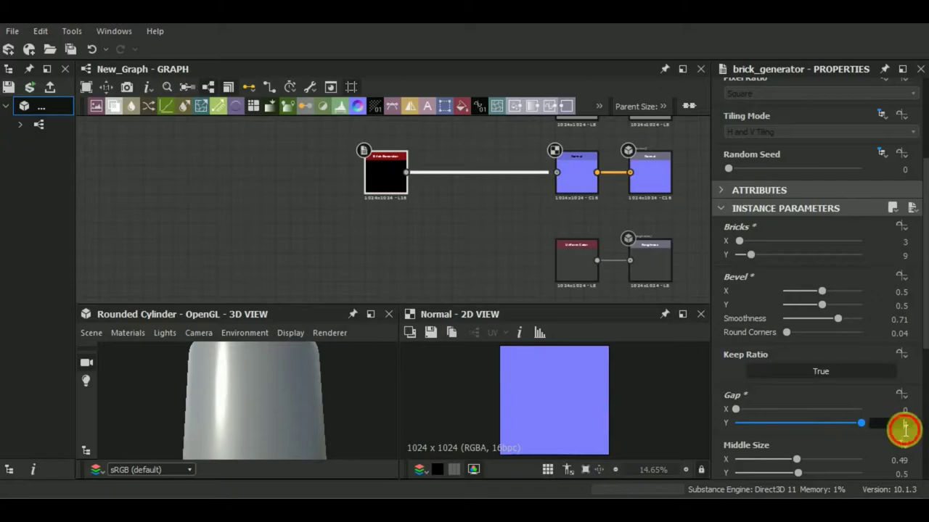
pyautogui.write('-1')
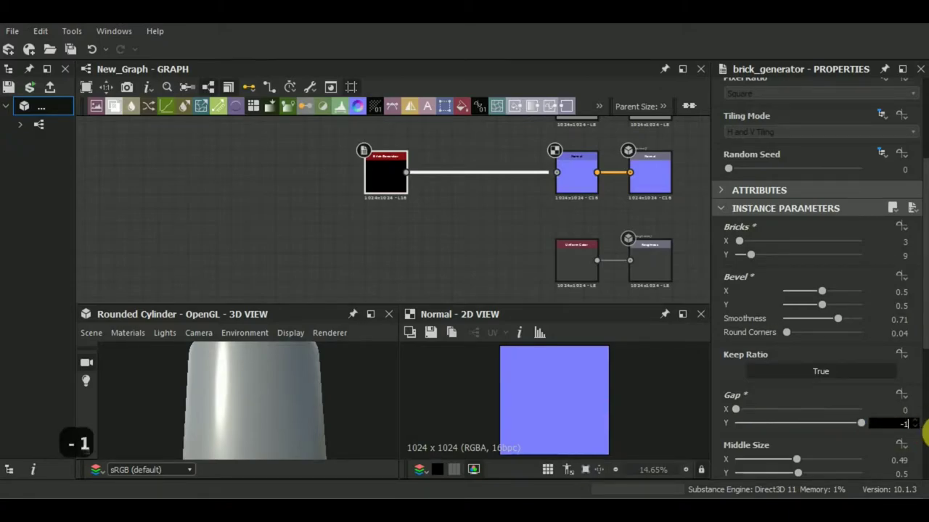
pyautogui.press('Return')
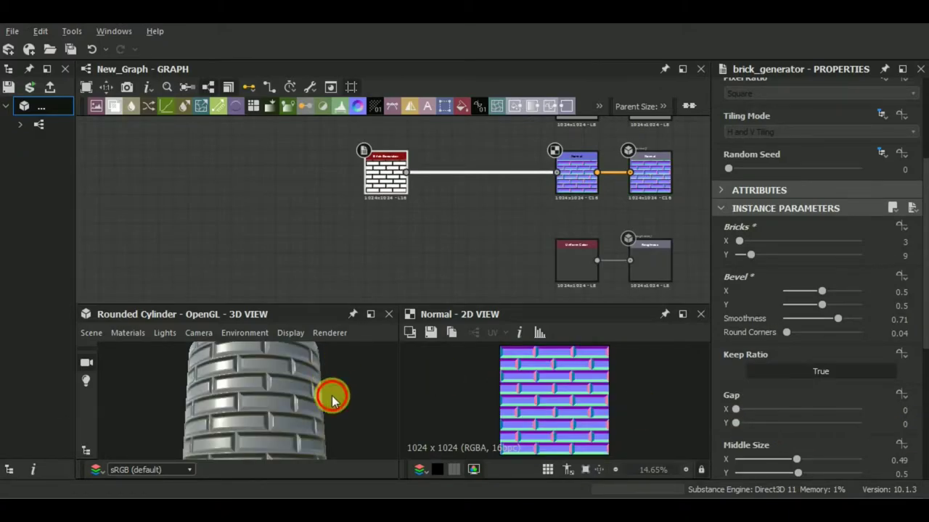
# - Inspect the cylinder up close and lower the brick rows to 8
pyautogui.moveTo(332, 401); pyautogui.dragTo(328, 417, button='right')
pyautogui.moveTo(328, 418); pyautogui.dragTo(239, 385)
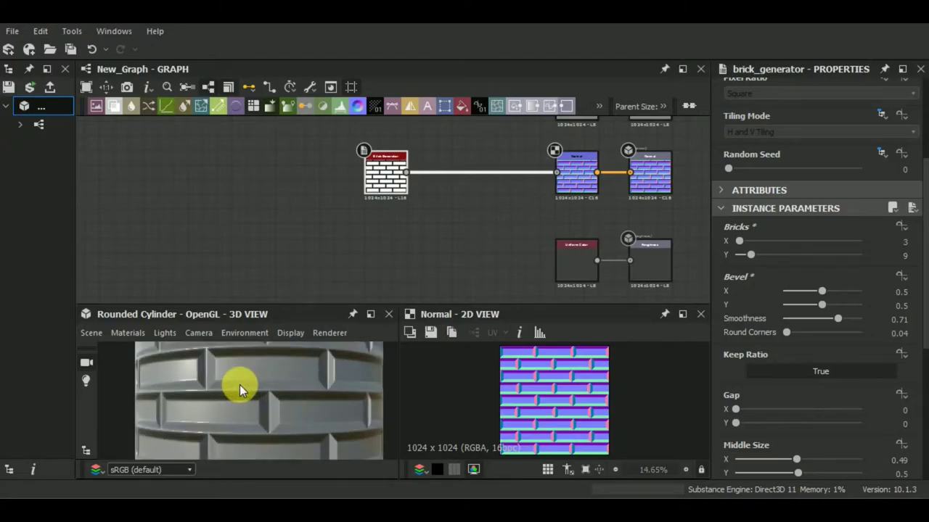
pyautogui.moveTo(239, 385); pyautogui.dragTo(286, 376, button='right')
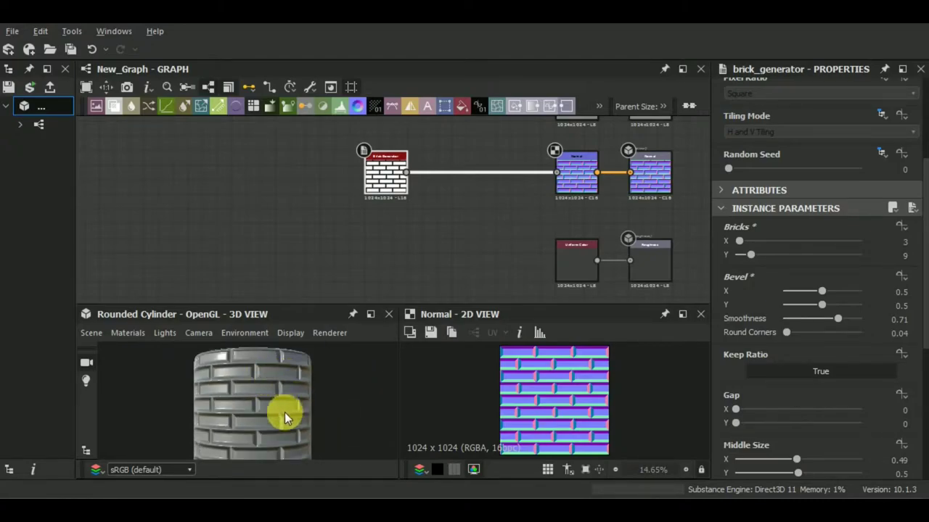
pyautogui.moveTo(284, 412); pyautogui.dragTo(298, 423)
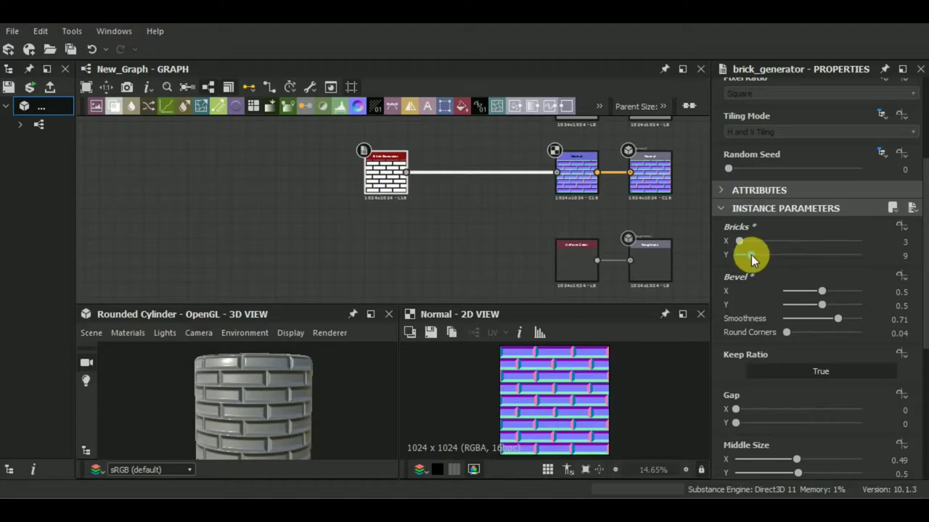
pyautogui.moveTo(751, 254); pyautogui.dragTo(750, 255)
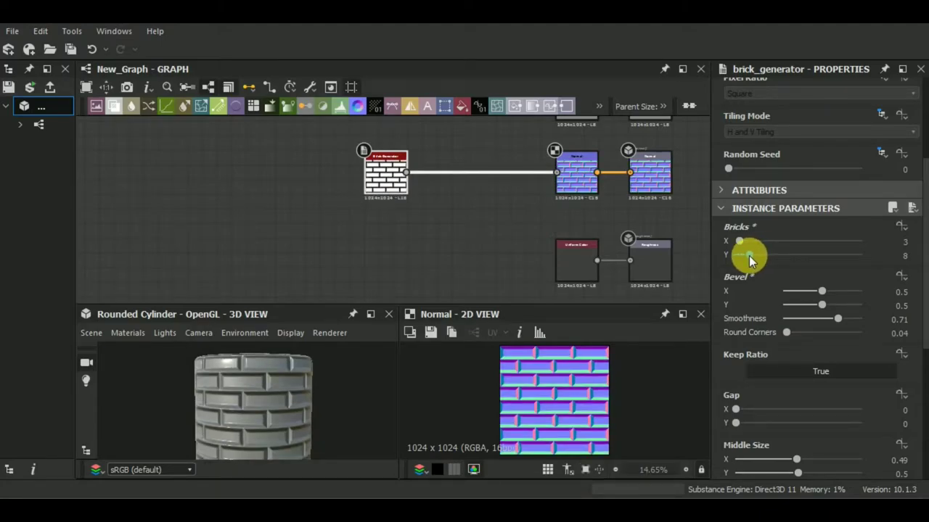
pyautogui.moveTo(505, 245); pyautogui.dragTo(453, 259, button='middle')
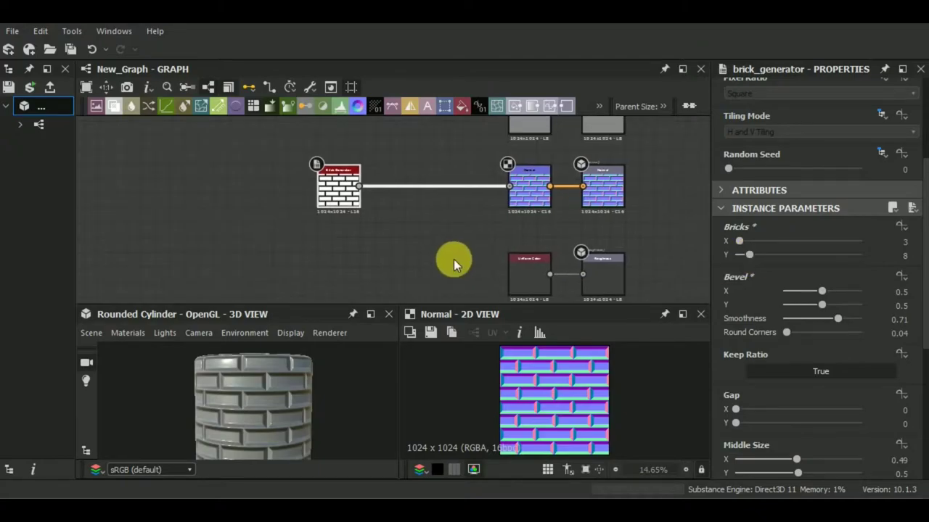
# - Insert a Transformation 2D node after the bricks, rotating them 90° to stand vertically
pyautogui.press('space')
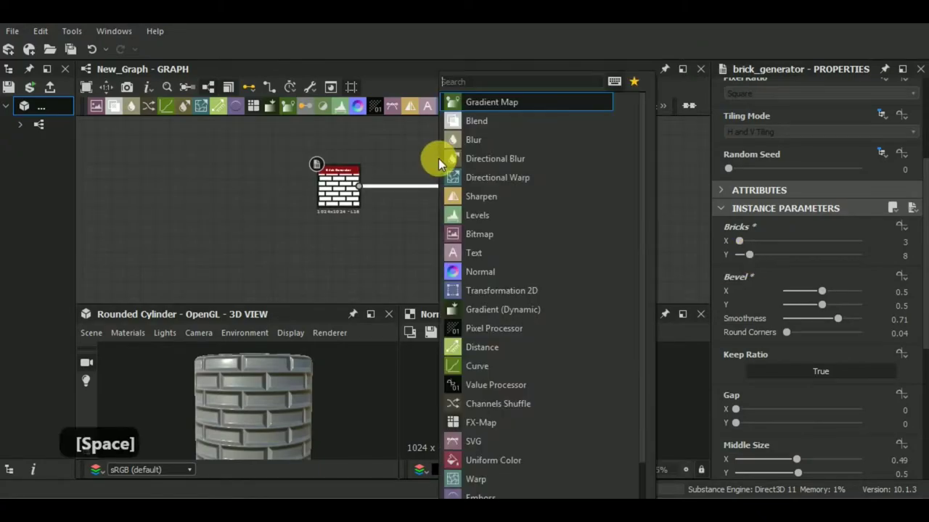
pyautogui.write('tran')
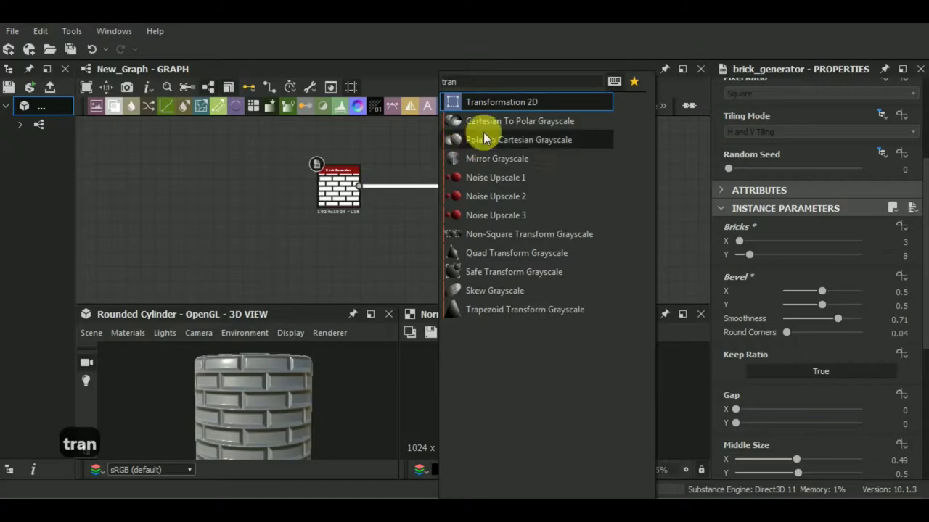
pyautogui.click(527, 103)
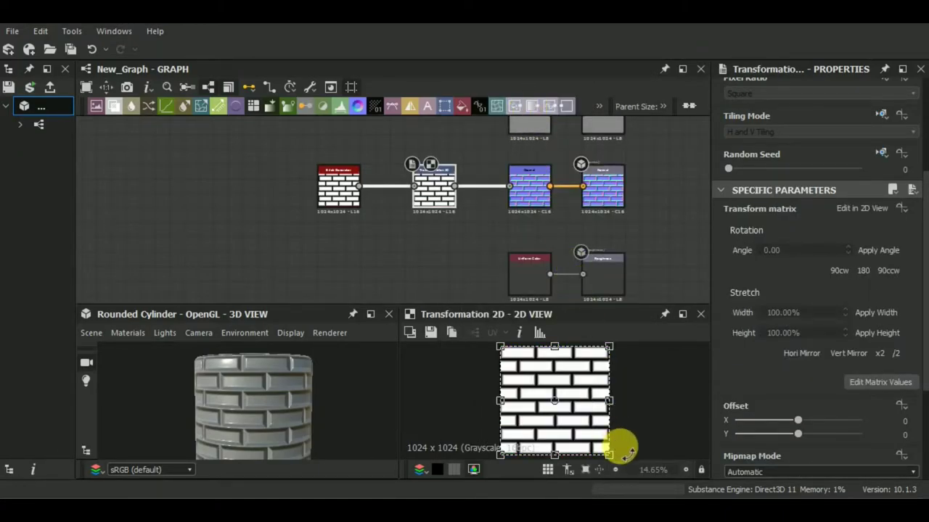
pyautogui.moveTo(626, 449); pyautogui.dragTo(602, 341)
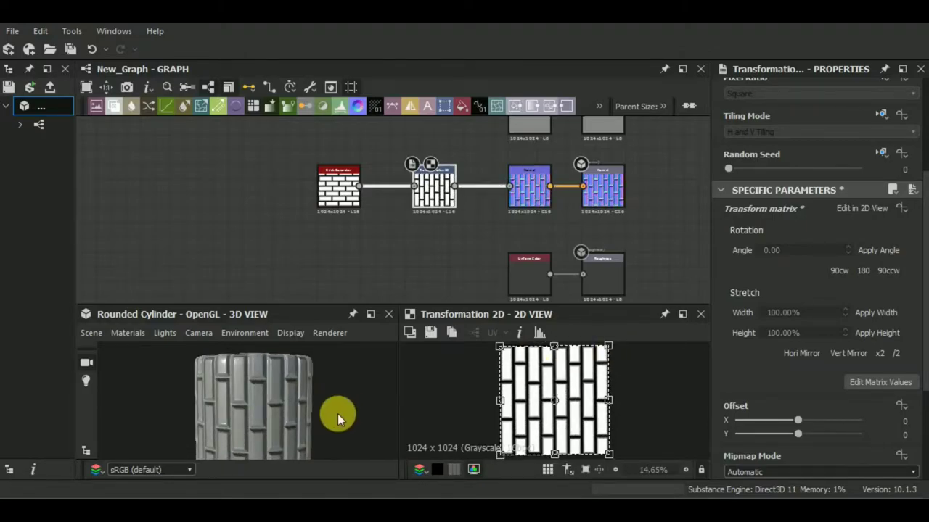
pyautogui.moveTo(337, 414); pyautogui.dragTo(328, 386, button='middle')
pyautogui.moveTo(327, 386)
pyautogui.mouseDown()
pyautogui.moveTo(346, 435)
pyautogui.moveTo(349, 424)
pyautogui.mouseUp()
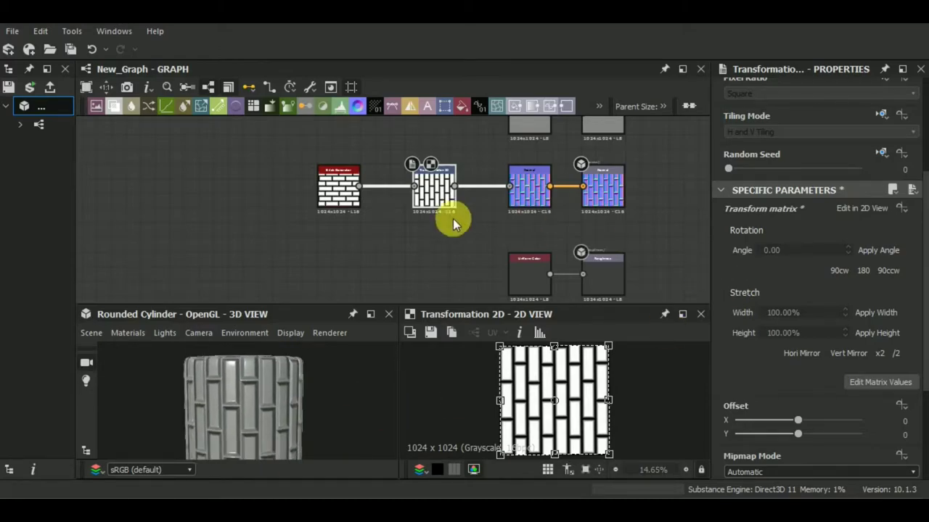
# - Set the Brick Generator to 2 bricks across and 8 rows for long vertical planks
pyautogui.click(356, 189)
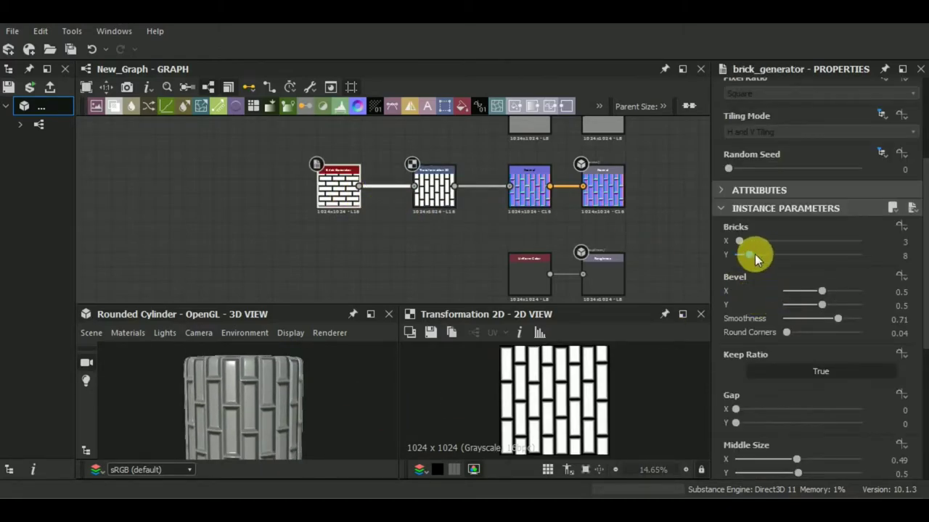
pyautogui.moveTo(749, 253); pyautogui.dragTo(747, 253)
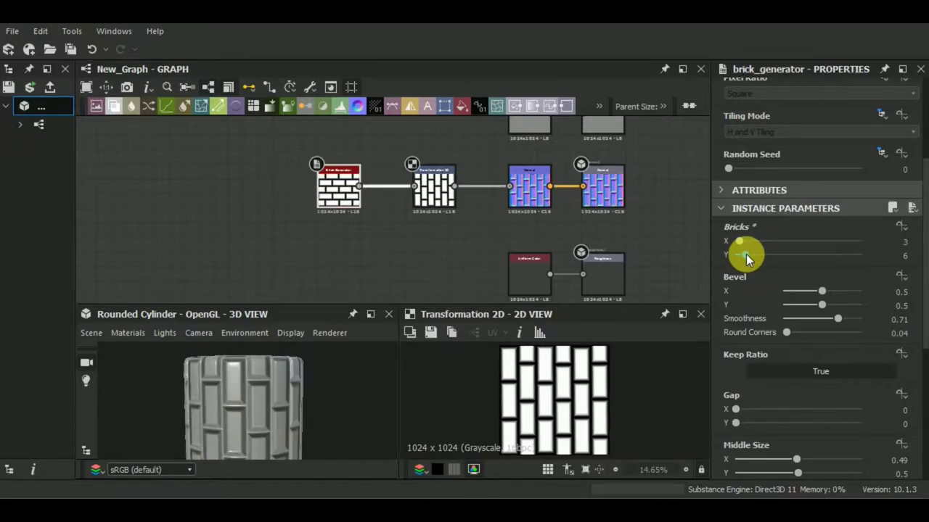
pyautogui.moveTo(359, 398)
pyautogui.mouseDown()
pyautogui.moveTo(345, 375)
pyautogui.moveTo(343, 397)
pyautogui.mouseUp()
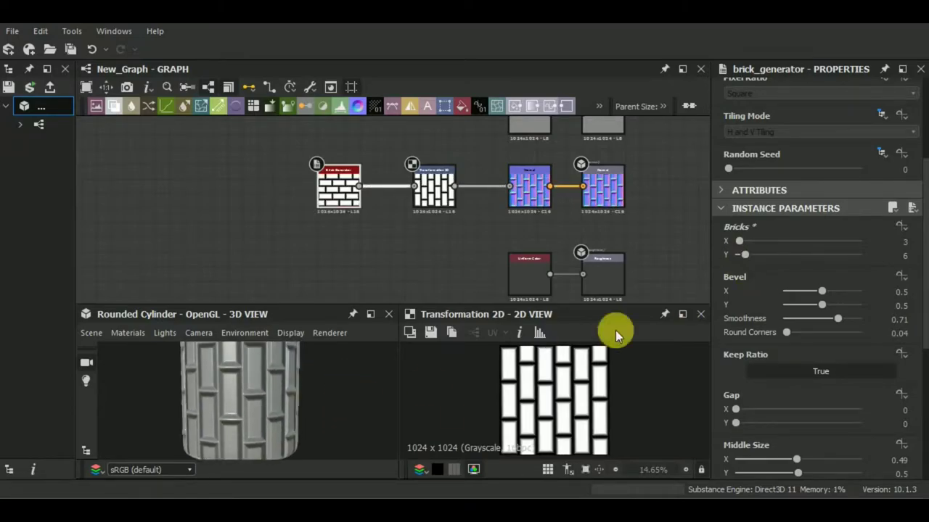
pyautogui.moveTo(739, 242); pyautogui.dragTo(737, 242)
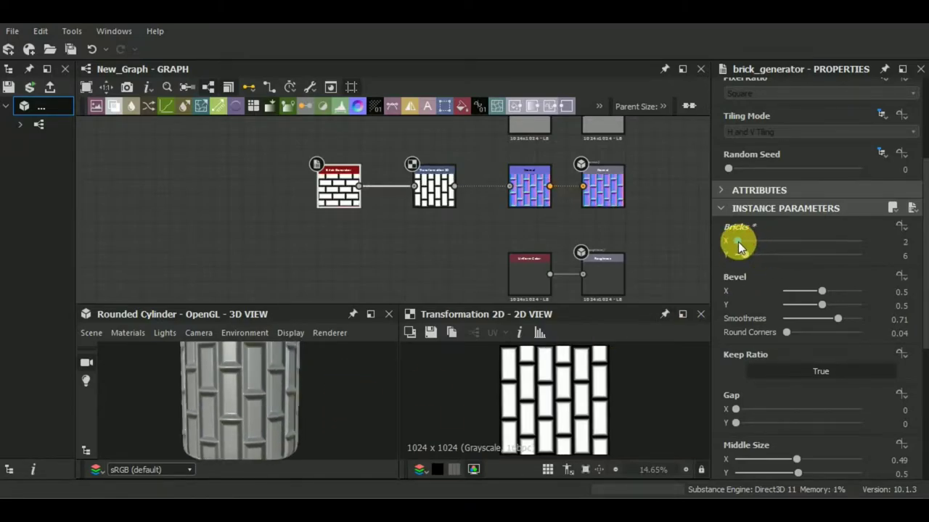
pyautogui.moveTo(334, 375)
pyautogui.mouseDown()
pyautogui.moveTo(333, 407)
pyautogui.moveTo(333, 388)
pyautogui.mouseUp()
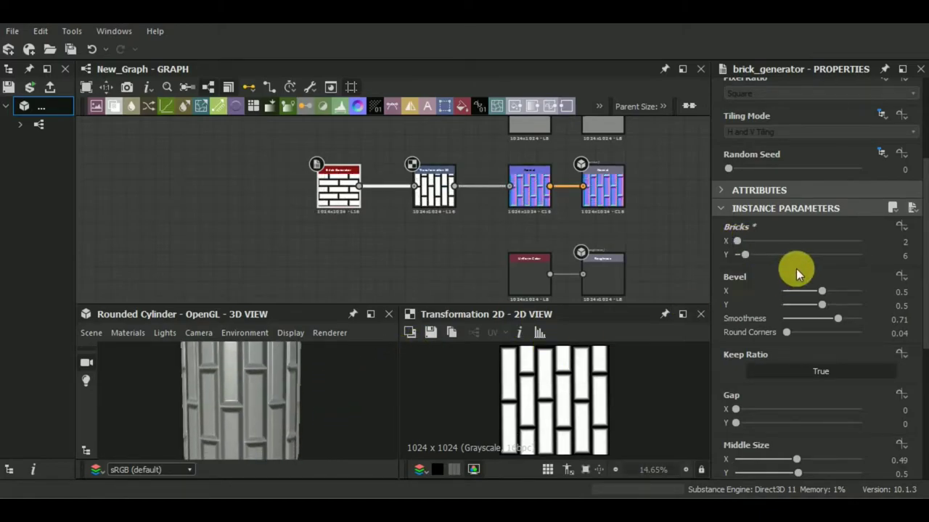
pyautogui.moveTo(738, 241); pyautogui.dragTo(737, 243)
pyautogui.moveTo(745, 257); pyautogui.dragTo(749, 256)
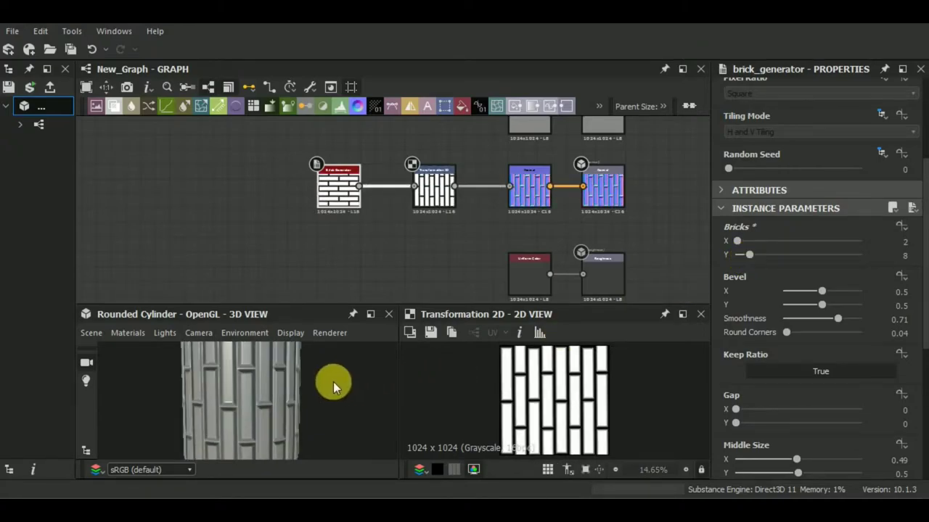
pyautogui.moveTo(333, 381)
pyautogui.mouseDown()
pyautogui.moveTo(334, 403)
pyautogui.moveTo(328, 386)
pyautogui.moveTo(278, 382)
pyautogui.moveTo(320, 389)
pyautogui.moveTo(330, 417)
pyautogui.mouseUp()
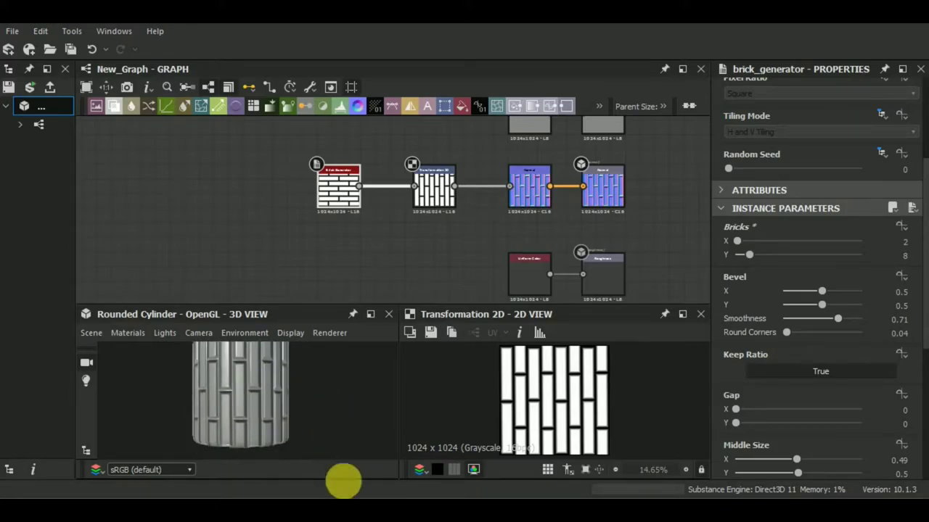
pyautogui.moveTo(494, 203)
pyautogui.mouseDown(button='middle')
pyautogui.moveTo(449, 245)
pyautogui.moveTo(440, 191)
pyautogui.mouseUp(button='middle')
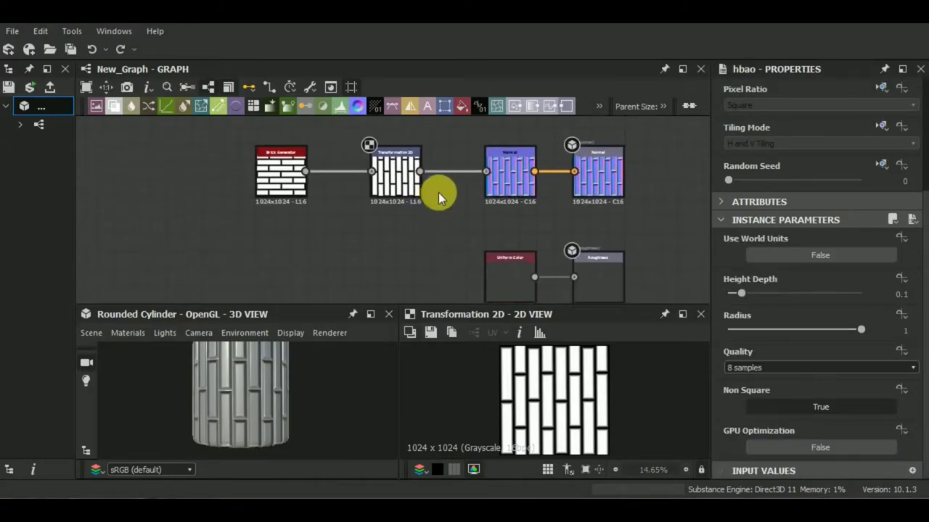
# - Link the Transformation 2D output into the hbao node's input
pyautogui.scroll(-3, 547, 224)
pyautogui.moveTo(547, 225)
pyautogui.mouseDown(button='middle')
pyautogui.moveTo(591, 193)
pyautogui.moveTo(540, 248)
pyautogui.mouseUp(button='middle')
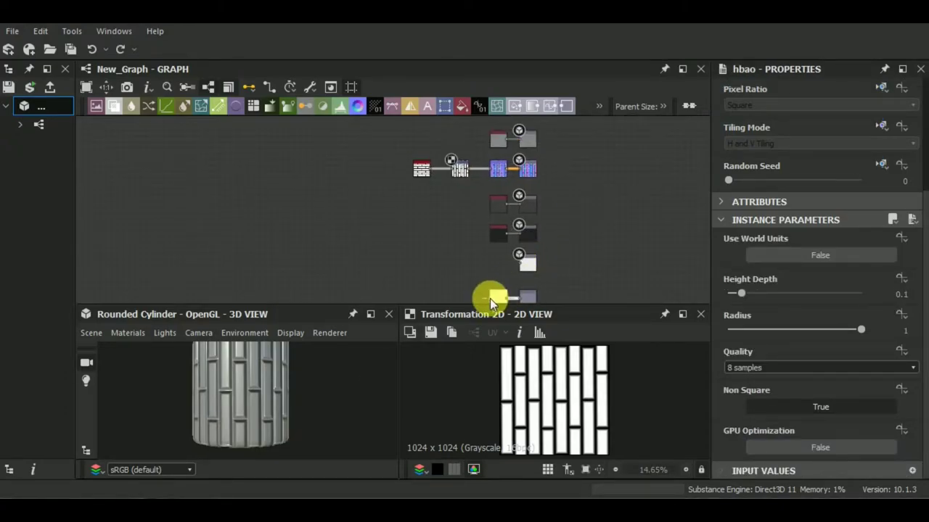
pyautogui.moveTo(489, 292); pyautogui.dragTo(470, 170)
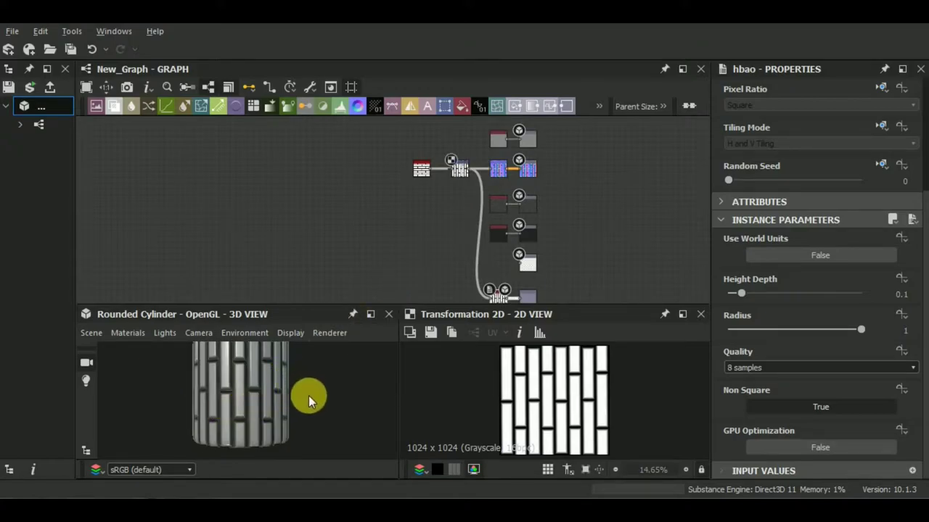
pyautogui.moveTo(307, 394); pyautogui.dragTo(327, 417)
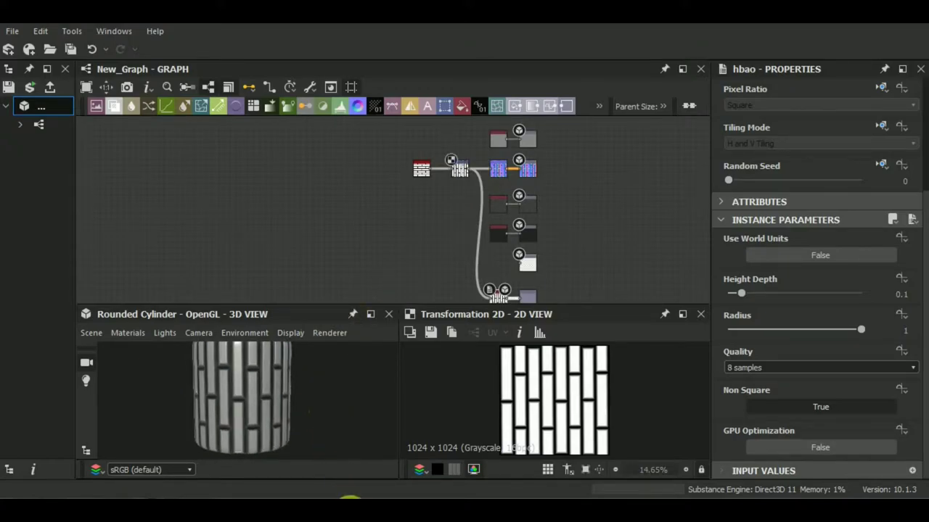
pyautogui.moveTo(623, 240); pyautogui.dragTo(624, 182, button='middle')
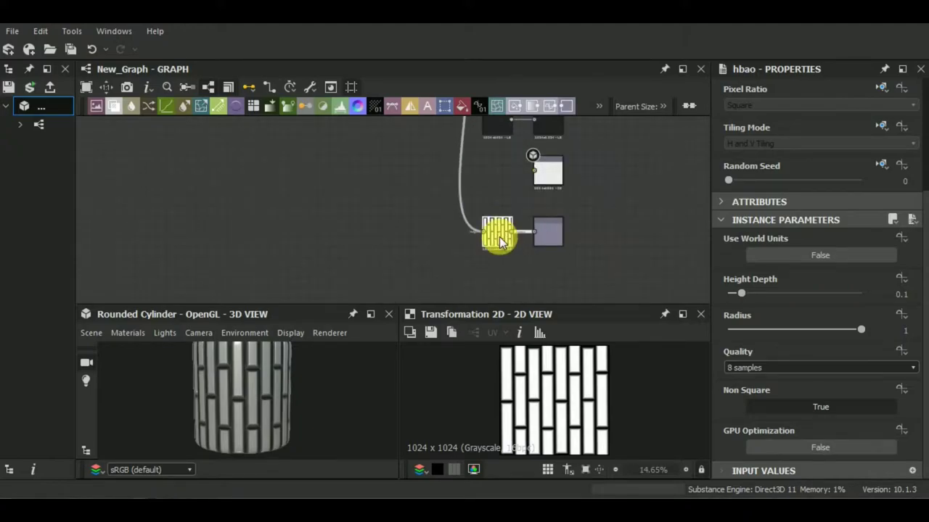
pyautogui.scroll(2, 599, 242)
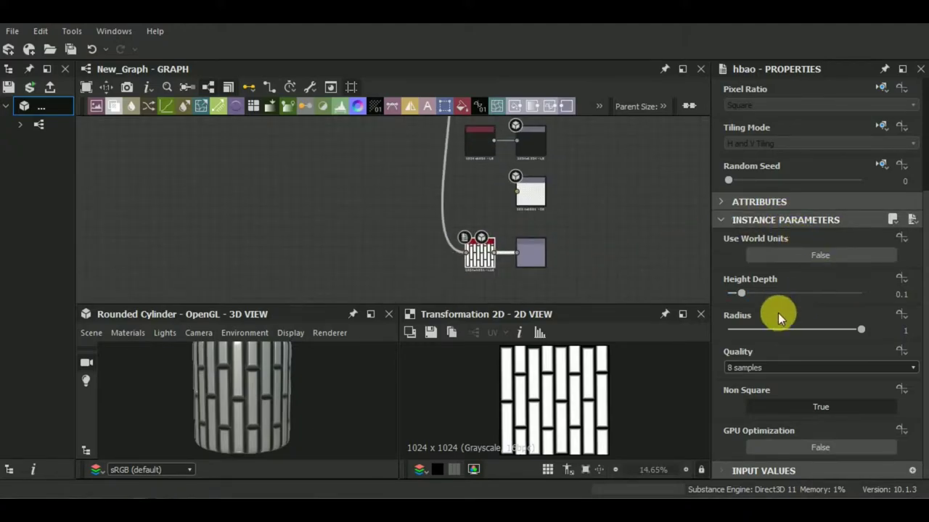
# - Set the hbao Height Depth to 0.04 and Radius to 0.54
pyautogui.moveTo(859, 325); pyautogui.dragTo(801, 330)
pyautogui.moveTo(750, 293); pyautogui.dragTo(729, 292)
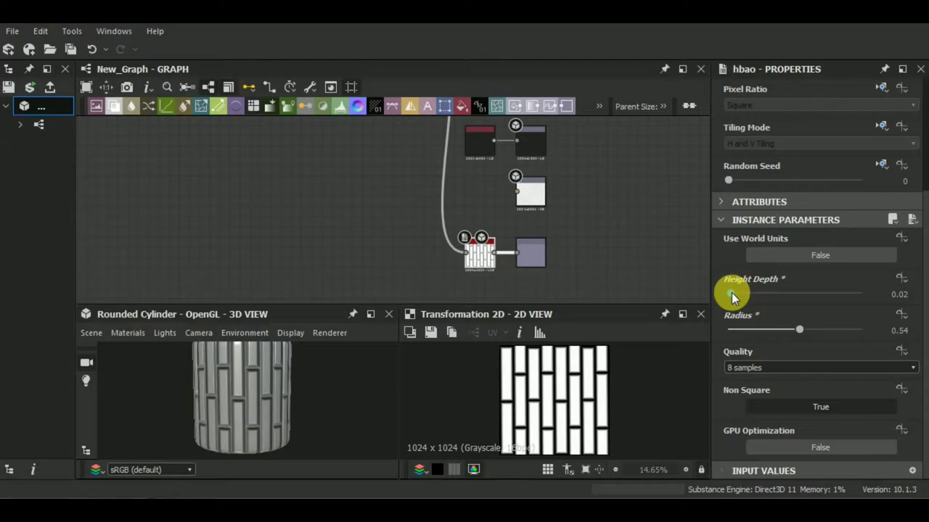
pyautogui.moveTo(731, 293); pyautogui.dragTo(733, 292)
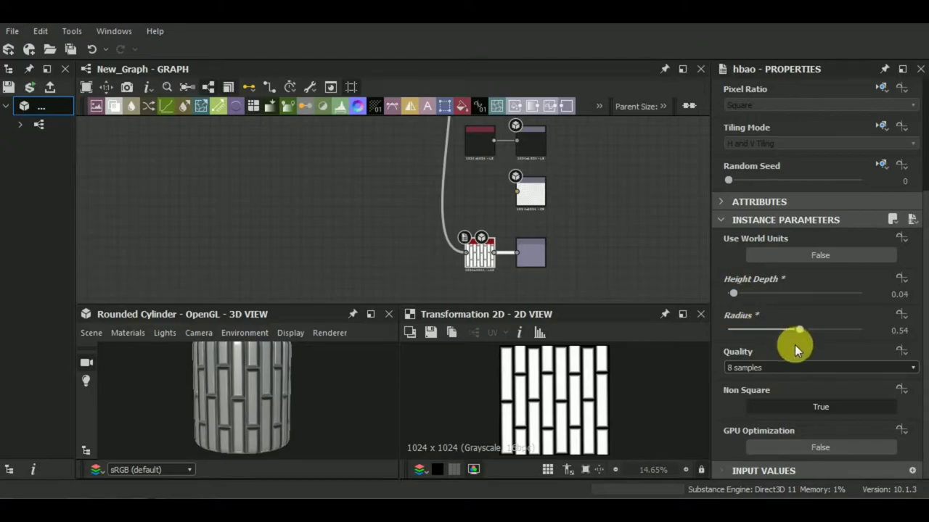
pyautogui.moveTo(797, 330)
pyautogui.mouseDown()
pyautogui.moveTo(769, 330)
pyautogui.moveTo(800, 328)
pyautogui.mouseUp()
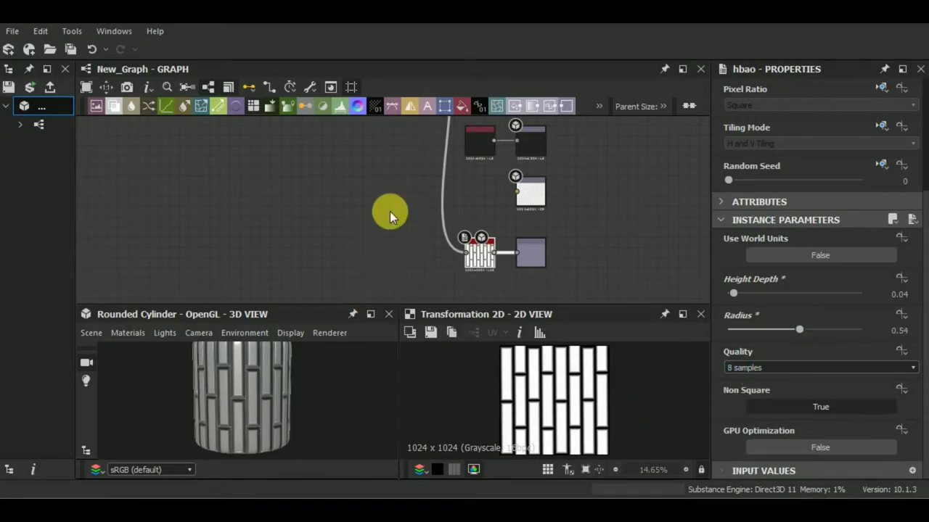
pyautogui.scroll(-1, 397, 243)
pyautogui.scroll(2, 392, 215)
# - Try other Brick Generator Middle Size proportions, leaving X and Y both at 0.5
pyautogui.scroll(2, 399, 222)
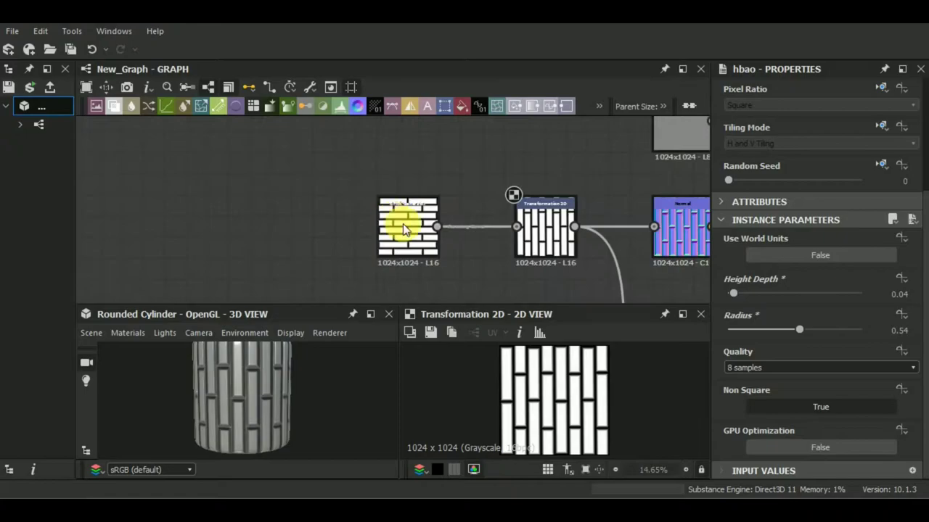
pyautogui.click(404, 230)
pyautogui.scroll(-1, 834, 415)
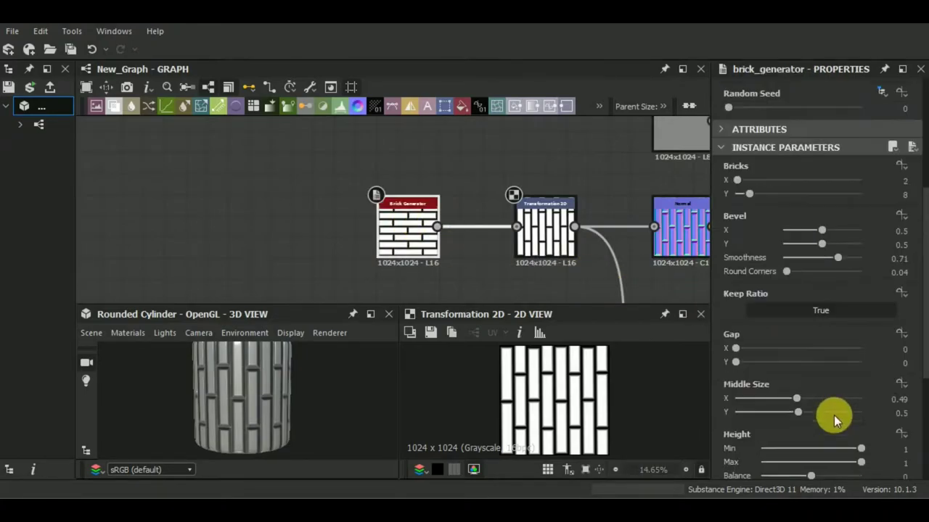
pyautogui.moveTo(800, 396)
pyautogui.mouseDown()
pyautogui.moveTo(773, 414)
pyautogui.moveTo(772, 399)
pyautogui.moveTo(781, 397)
pyautogui.moveTo(783, 411)
pyautogui.mouseUp()
pyautogui.click(790, 412)
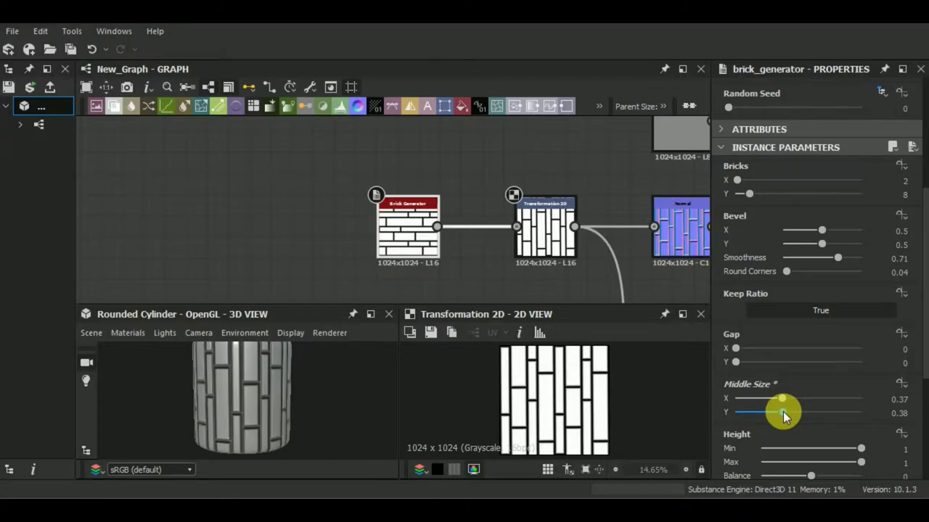
pyautogui.moveTo(783, 414); pyautogui.dragTo(803, 412)
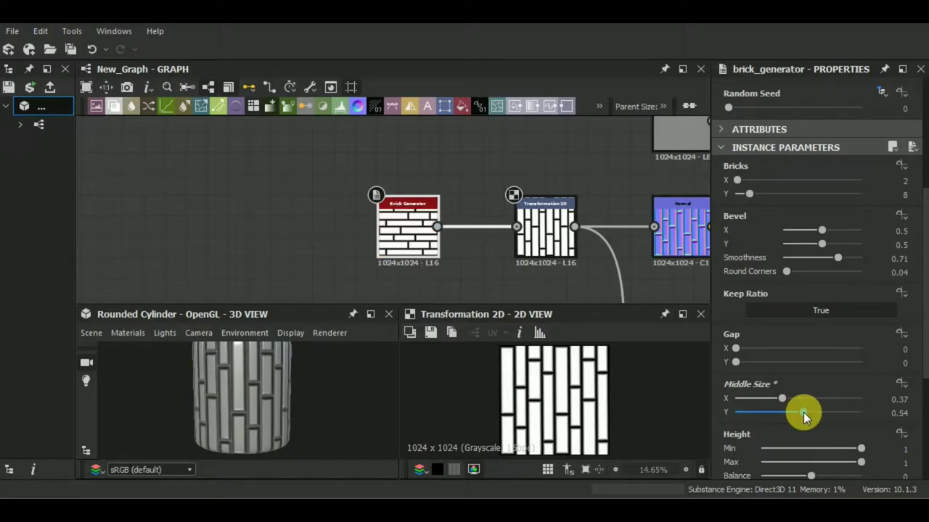
pyautogui.moveTo(803, 412); pyautogui.dragTo(798, 413)
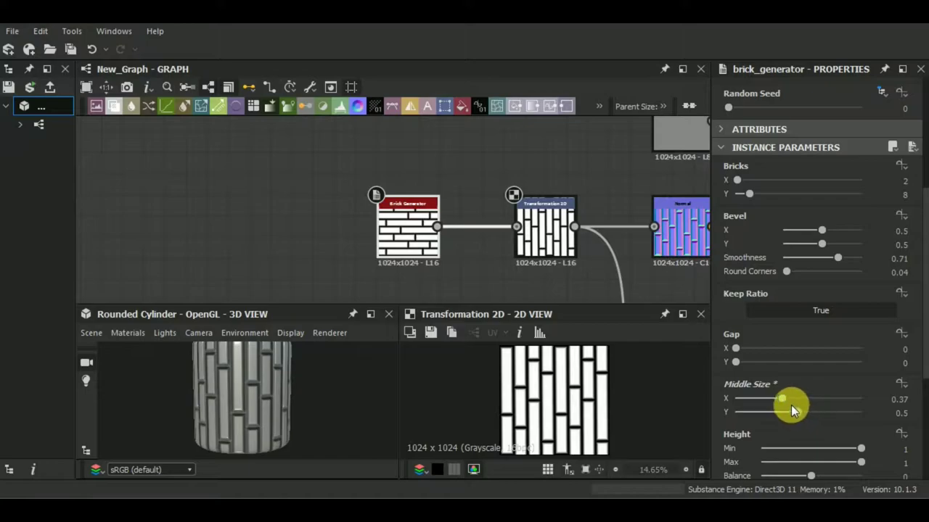
pyautogui.moveTo(782, 398); pyautogui.dragTo(797, 397)
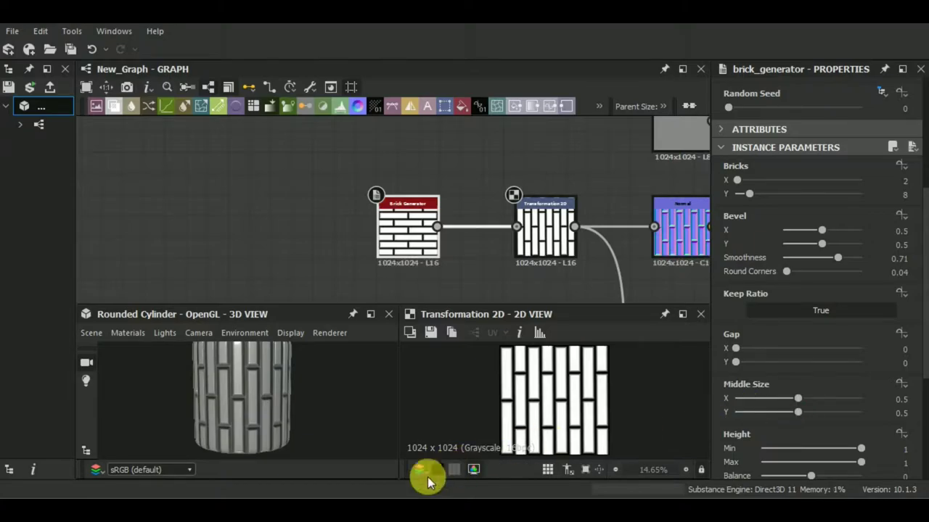
# - Lower the Brick Generator Bevel X from 0.22 down to 0.18
pyautogui.moveTo(593, 227); pyautogui.dragTo(535, 269, button='middle')
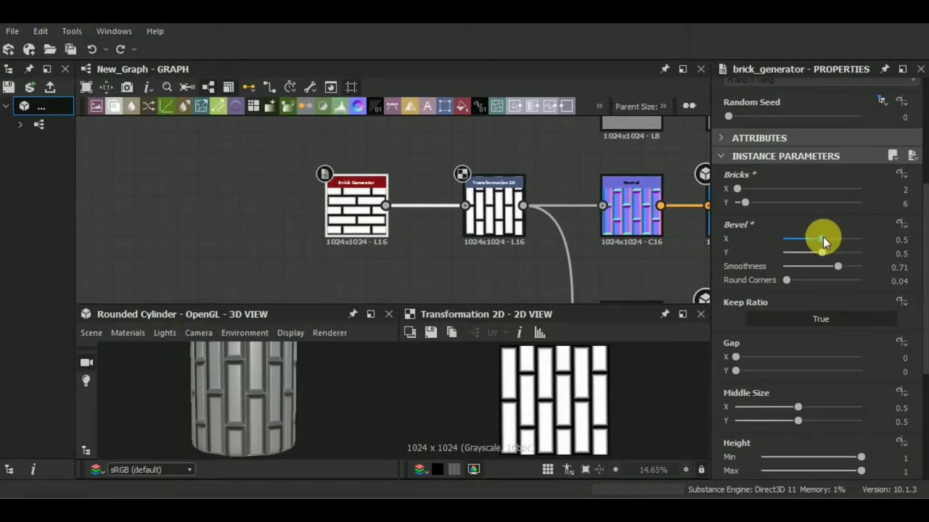
pyautogui.moveTo(822, 237); pyautogui.dragTo(801, 239)
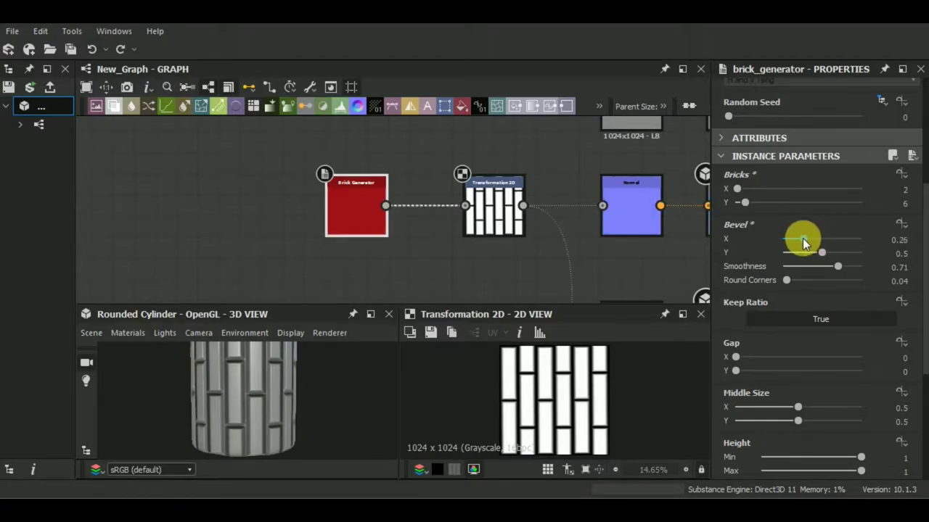
pyautogui.moveTo(800, 238); pyautogui.dragTo(808, 253)
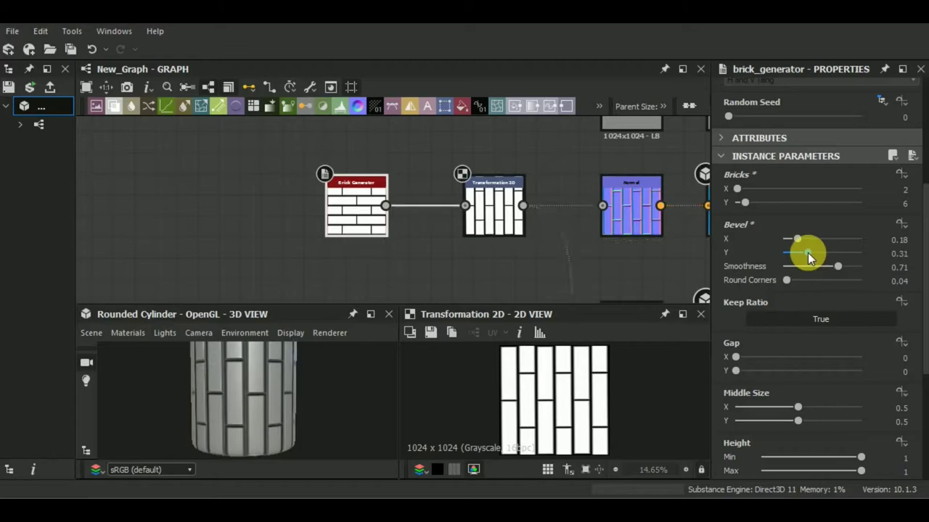
# - Tune Bevel Y through 0.15 and 0.19, settling at 0.18 to match X
pyautogui.moveTo(808, 252); pyautogui.dragTo(802, 253)
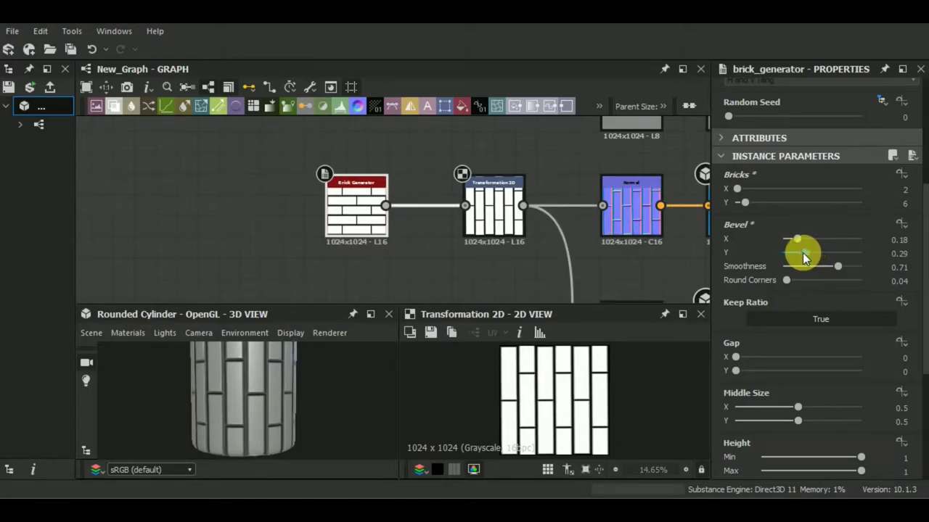
pyautogui.moveTo(305, 366)
pyautogui.mouseDown()
pyautogui.moveTo(307, 404)
pyautogui.moveTo(269, 391)
pyautogui.mouseUp()
pyautogui.scroll(2, 269, 391)
pyautogui.scroll(1, 269, 391)
pyautogui.scroll(1, 269, 391)
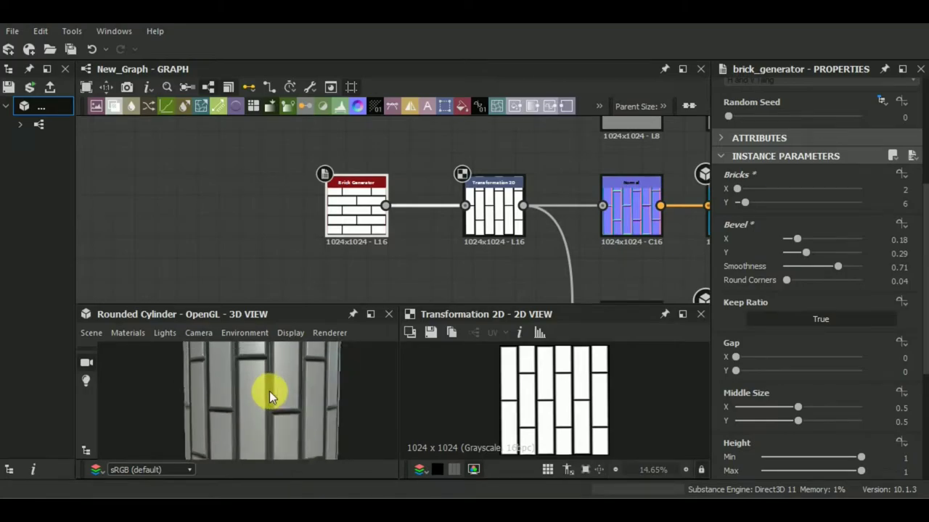
pyautogui.moveTo(800, 251); pyautogui.dragTo(794, 253)
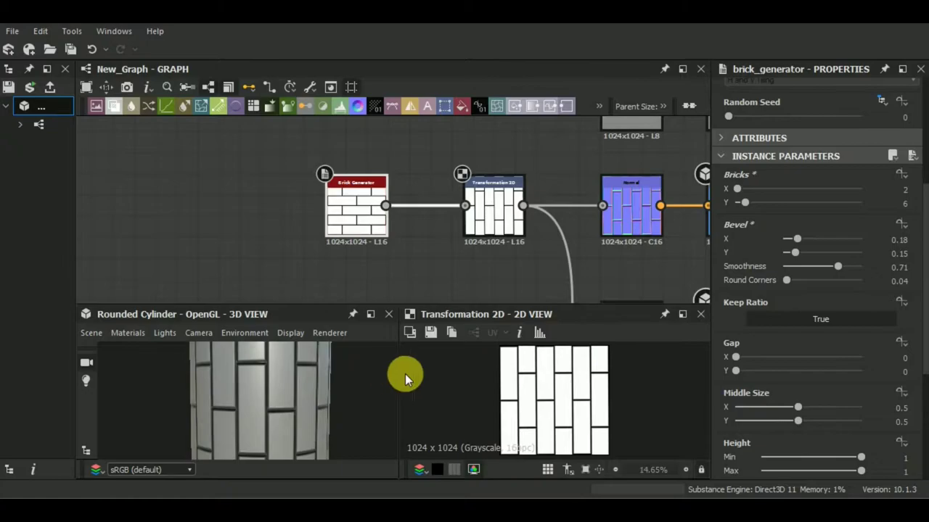
pyautogui.moveTo(797, 253); pyautogui.dragTo(798, 253)
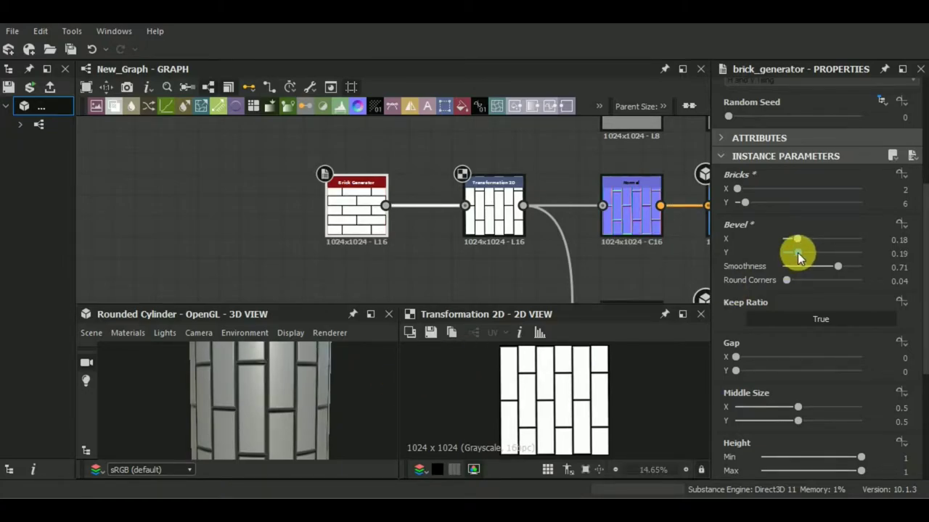
pyautogui.moveTo(798, 253); pyautogui.dragTo(797, 252)
pyautogui.scroll(-1, 346, 395)
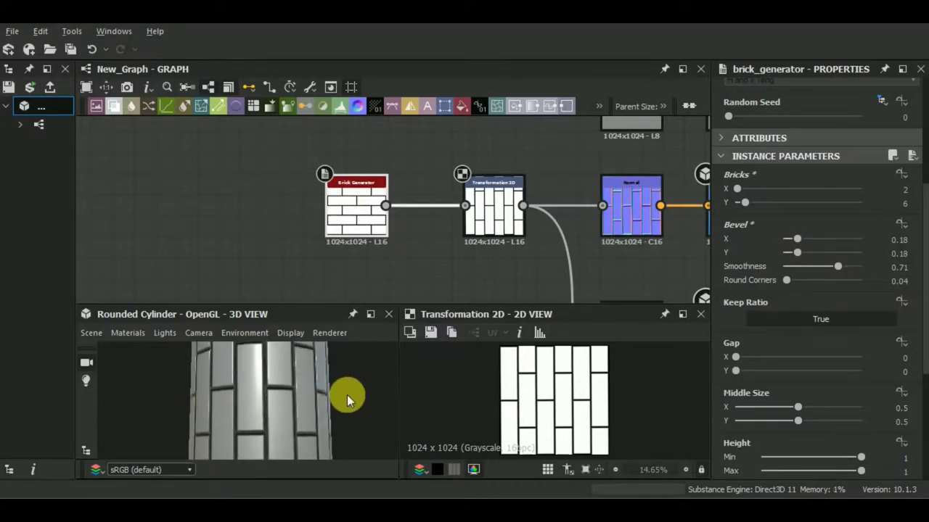
pyautogui.scroll(-1, 341, 409)
pyautogui.scroll(-1, 336, 424)
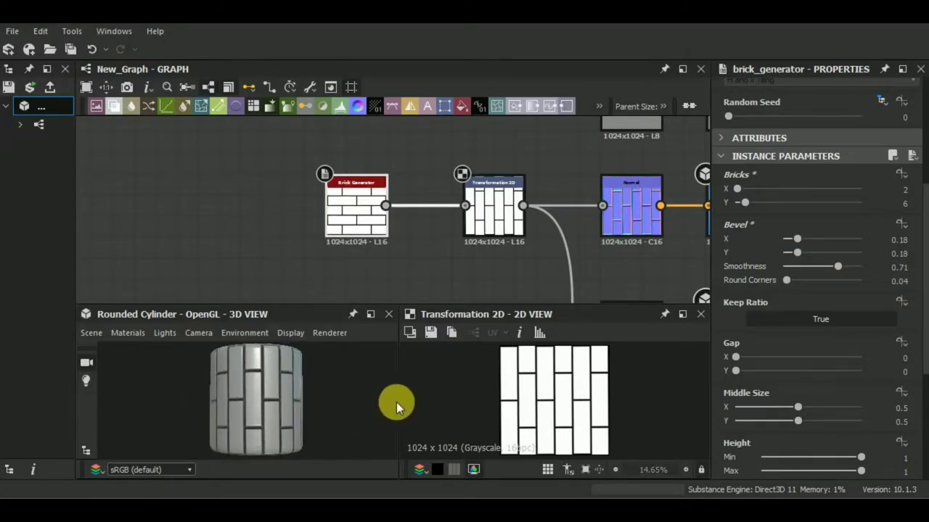
pyautogui.moveTo(570, 249); pyautogui.dragTo(515, 224, button='middle')
# - Darken the Metallic Uniform Color output from 36 to a near-black grey of 15
pyautogui.scroll(-3, 523, 232)
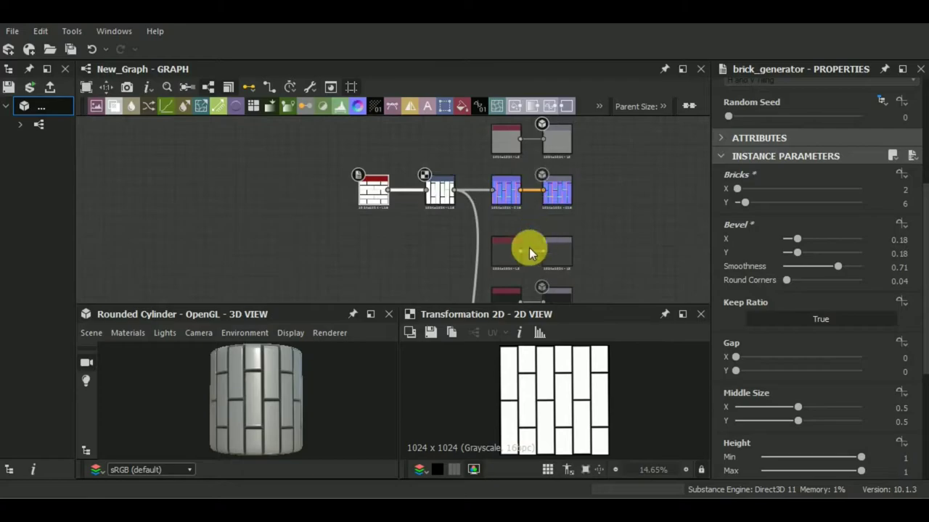
pyautogui.scroll(3, 551, 241)
pyautogui.scroll(-2, 575, 244)
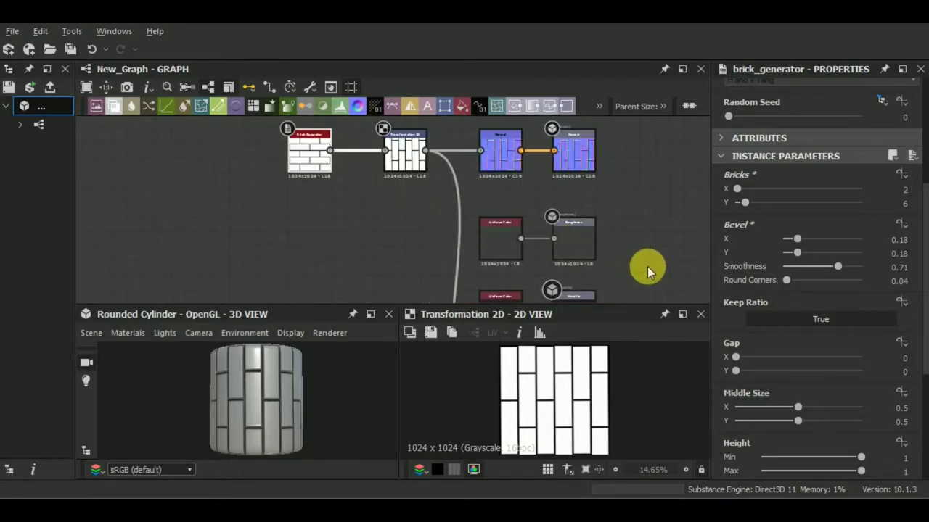
pyautogui.moveTo(647, 266); pyautogui.dragTo(617, 212, button='middle')
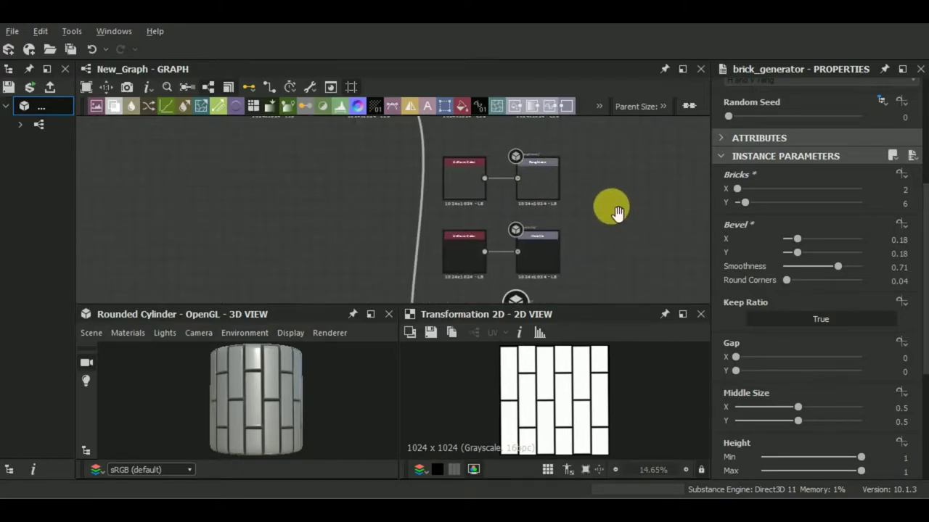
pyautogui.click(464, 252)
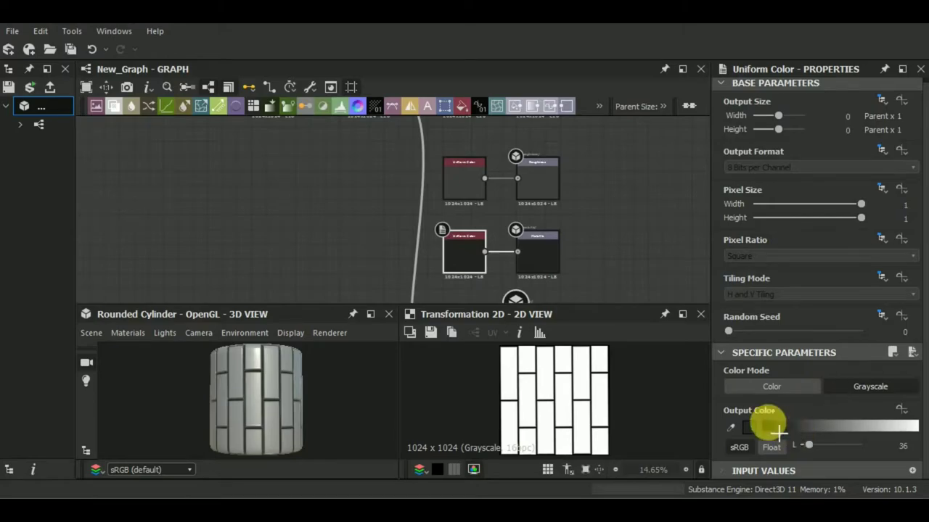
pyautogui.click(749, 428)
pyautogui.moveTo(408, 380)
pyautogui.mouseDown()
pyautogui.moveTo(421, 385)
pyautogui.moveTo(418, 395)
pyautogui.moveTo(404, 390)
pyautogui.mouseUp()
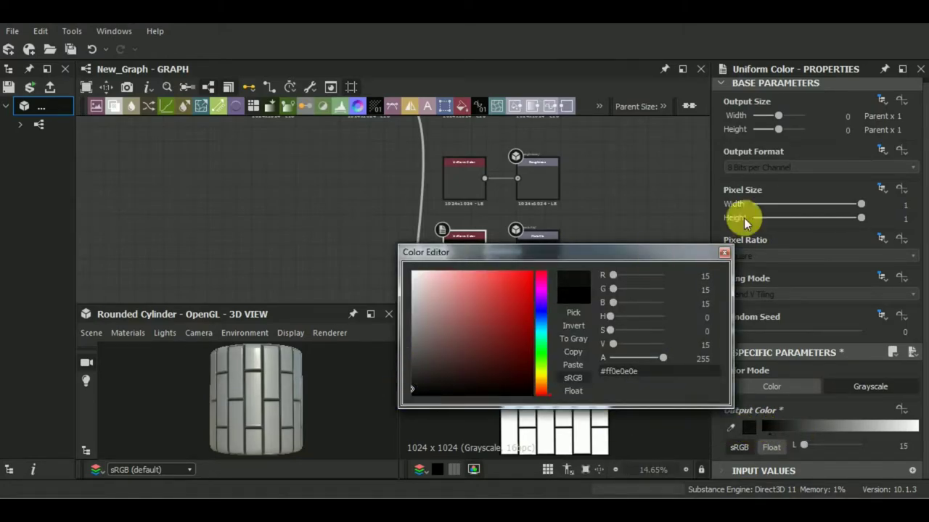
pyautogui.click(723, 255)
pyautogui.scroll(-2, 322, 238)
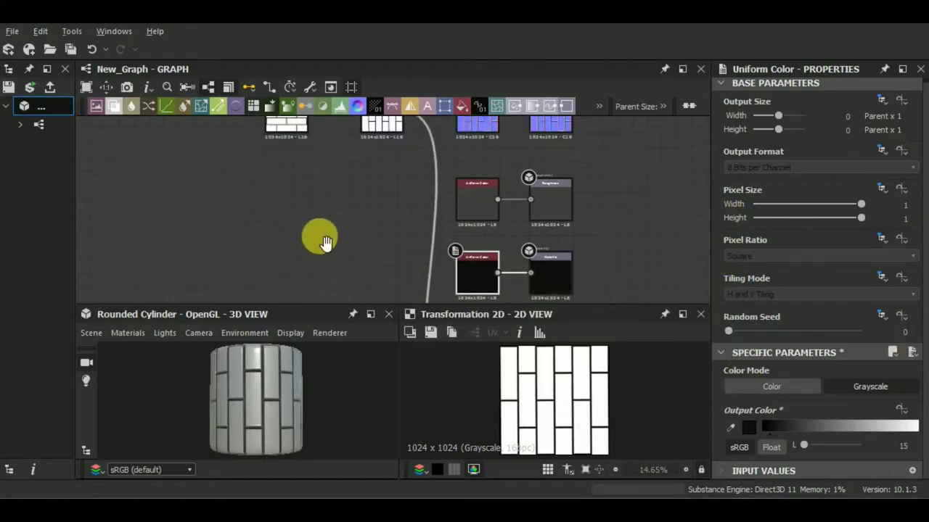
pyautogui.scroll(-2, 341, 223)
# - Move the Brick Generator and Transformation 2D nodes further left in the graph
pyautogui.doubleClick(316, 172)
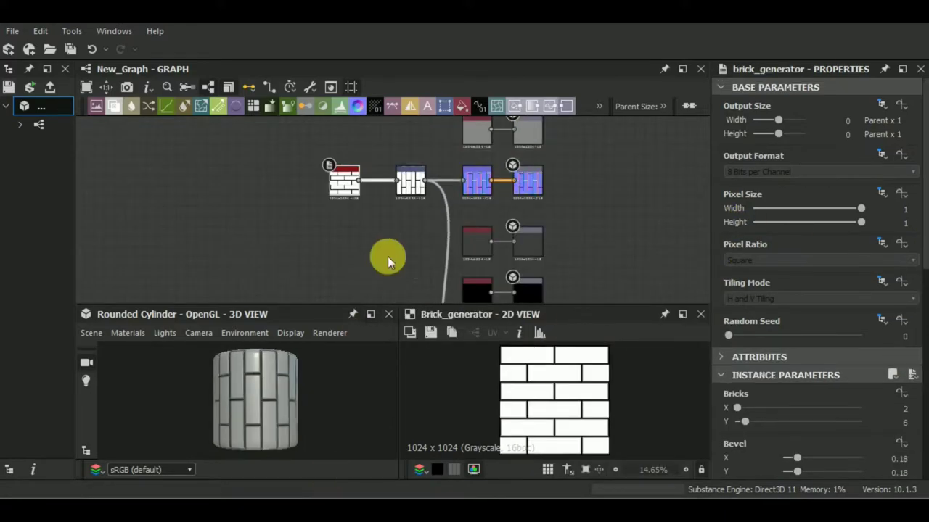
pyautogui.scroll(2, 346, 278)
pyautogui.moveTo(346, 278); pyautogui.dragTo(352, 257, button='middle')
pyautogui.moveTo(262, 163)
pyautogui.mouseDown()
pyautogui.moveTo(364, 239)
pyautogui.moveTo(304, 215)
pyautogui.mouseUp()
pyautogui.moveTo(311, 259)
pyautogui.mouseDown(button='middle')
pyautogui.moveTo(506, 223)
pyautogui.moveTo(493, 229)
pyautogui.mouseUp(button='middle')
# - Add Clouds 2 and Perlin Noise nodes, placed beneath the brick nodes
pyautogui.press('space')
pyautogui.write('c')
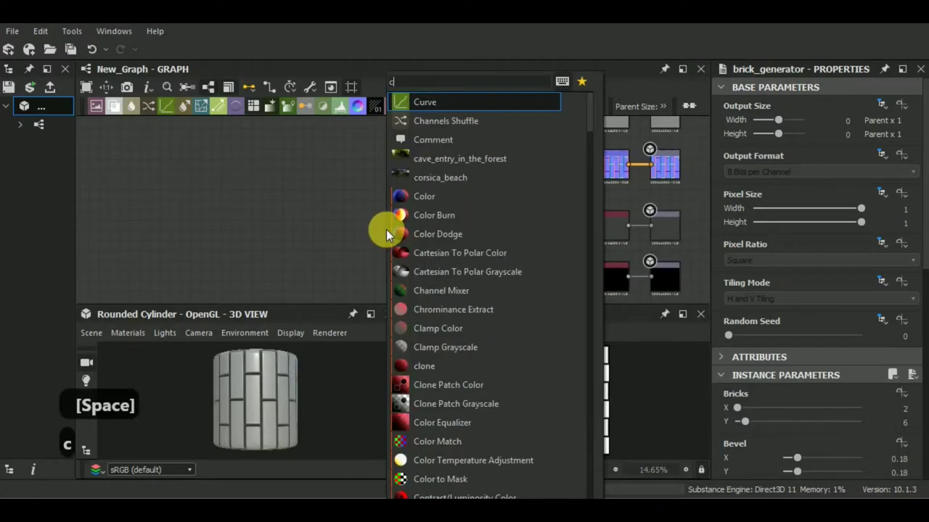
pyautogui.write('lou')
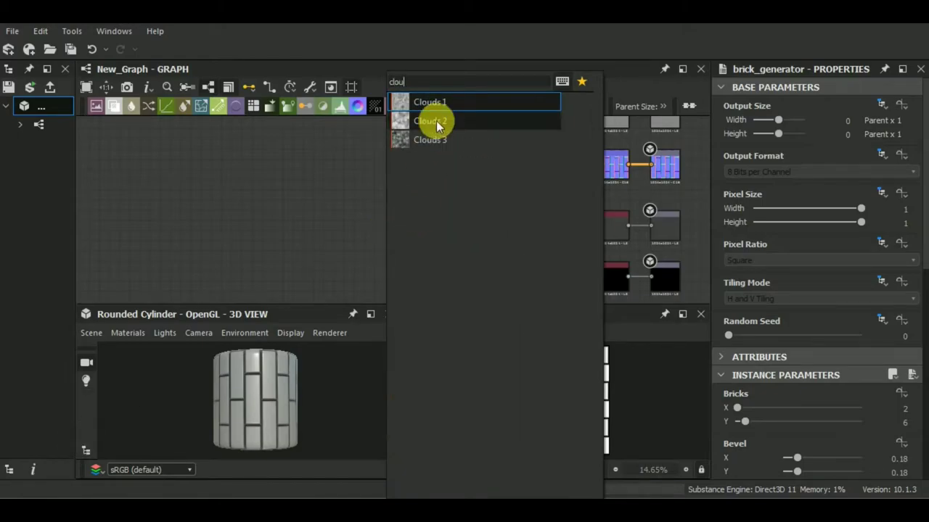
pyautogui.click(432, 121)
pyautogui.moveTo(391, 230); pyautogui.dragTo(385, 241)
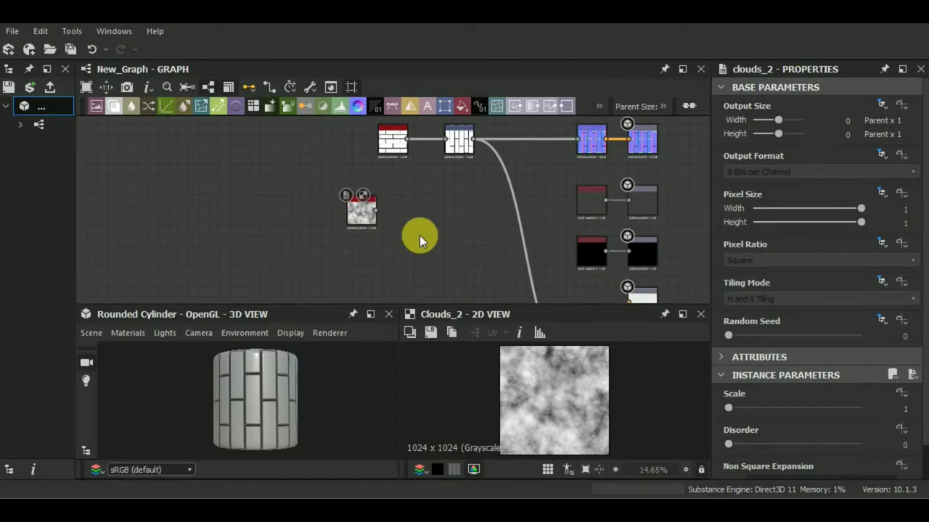
pyautogui.press('space')
pyautogui.write('per')
pyautogui.click(479, 121)
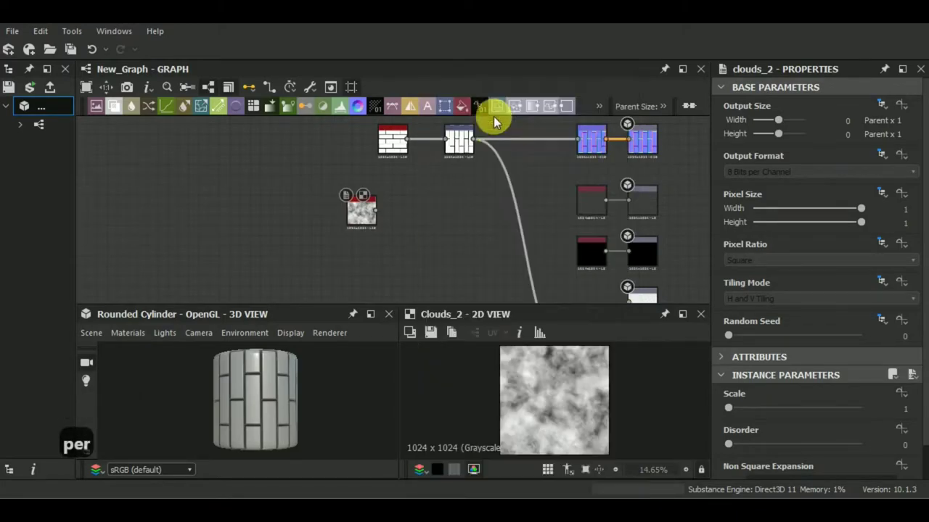
pyautogui.moveTo(425, 217); pyautogui.dragTo(370, 267)
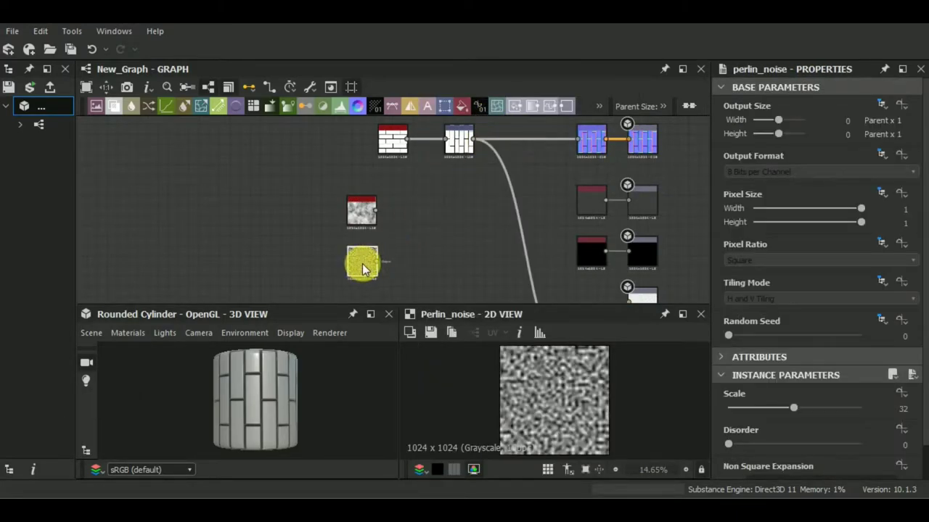
# - Add a Slope Blur Grayscale fed by Clouds 2 as source and Perlin Noise as slope
pyautogui.press('space')
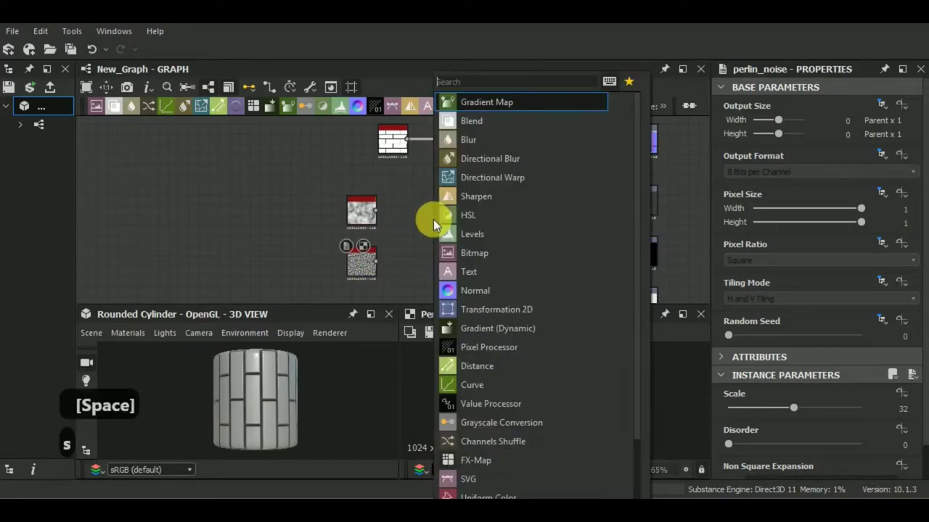
pyautogui.write('slo')
pyautogui.click(508, 121)
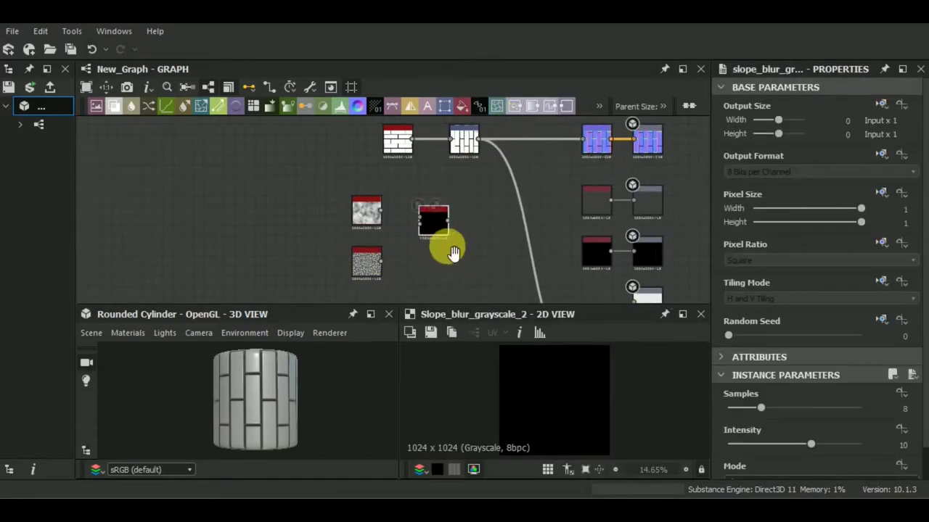
pyautogui.moveTo(446, 249); pyautogui.dragTo(446, 214, button='middle')
pyautogui.scroll(3, 443, 214)
pyautogui.moveTo(360, 184); pyautogui.dragTo(428, 196)
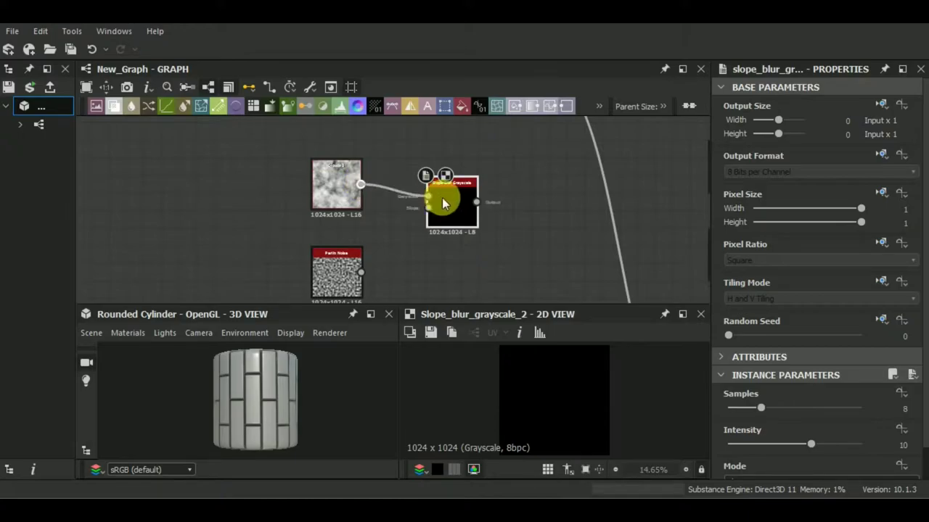
pyautogui.moveTo(361, 272); pyautogui.dragTo(428, 209)
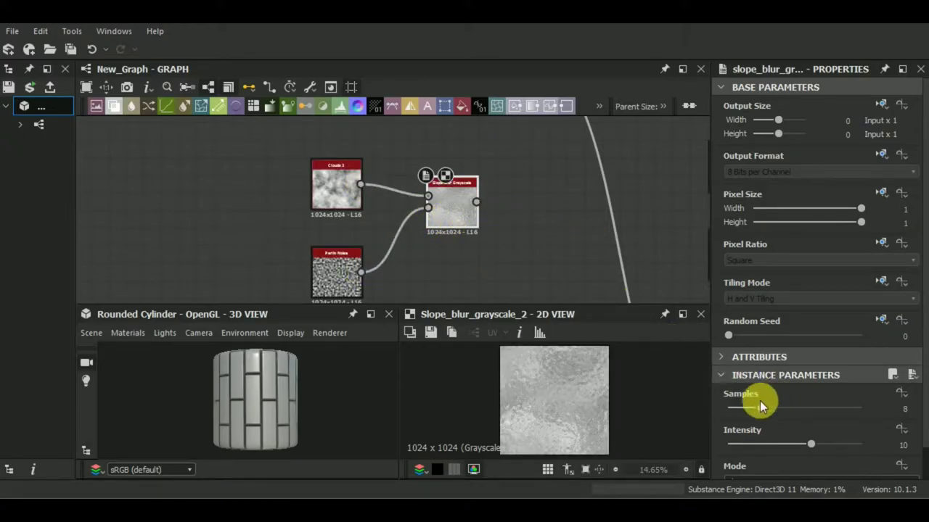
# - Set Slope Blur Samples 32 and Intensity 2.09, and Perlin Noise Scale 6
pyautogui.moveTo(788, 407); pyautogui.dragTo(892, 405)
pyautogui.moveTo(764, 440); pyautogui.dragTo(745, 441)
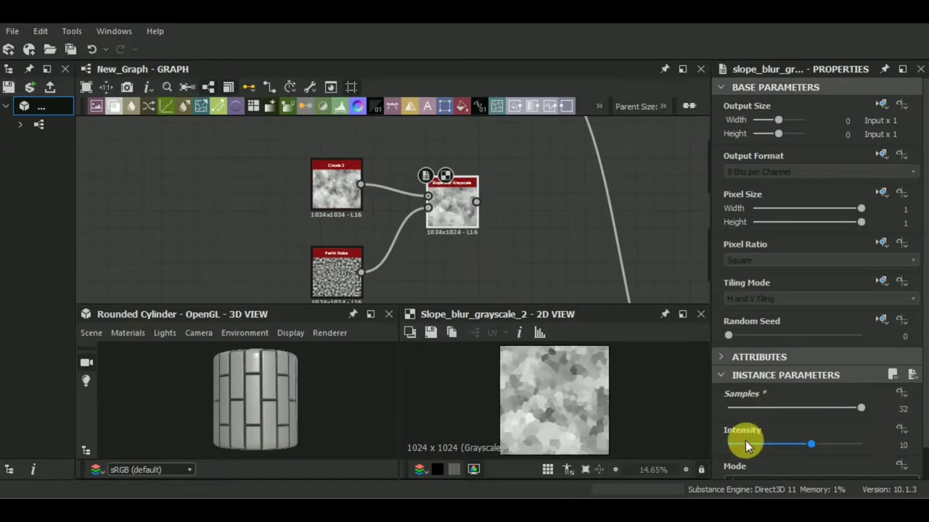
pyautogui.click(326, 269)
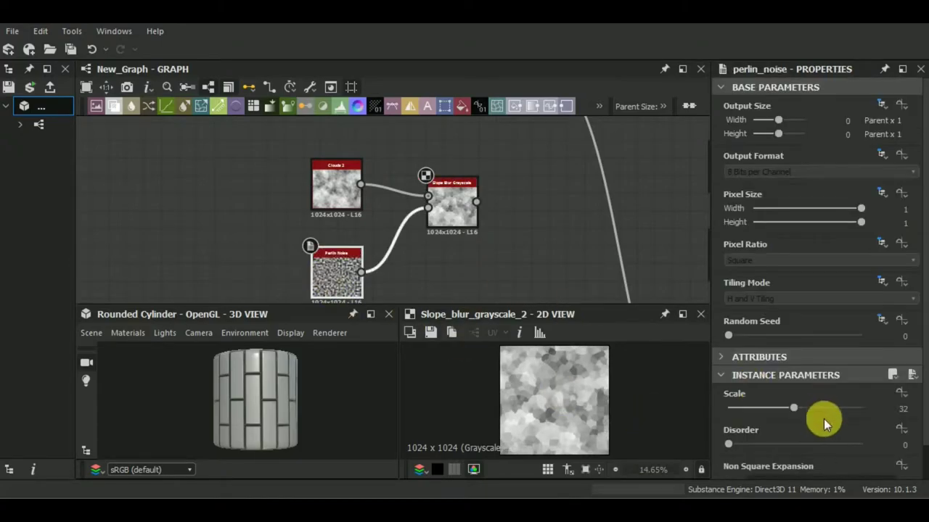
pyautogui.click(748, 407)
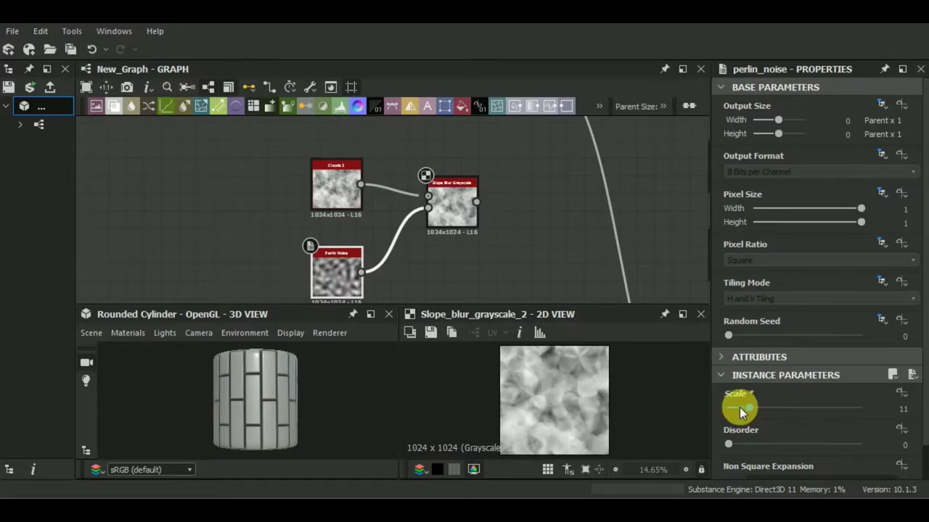
pyautogui.click(740, 407)
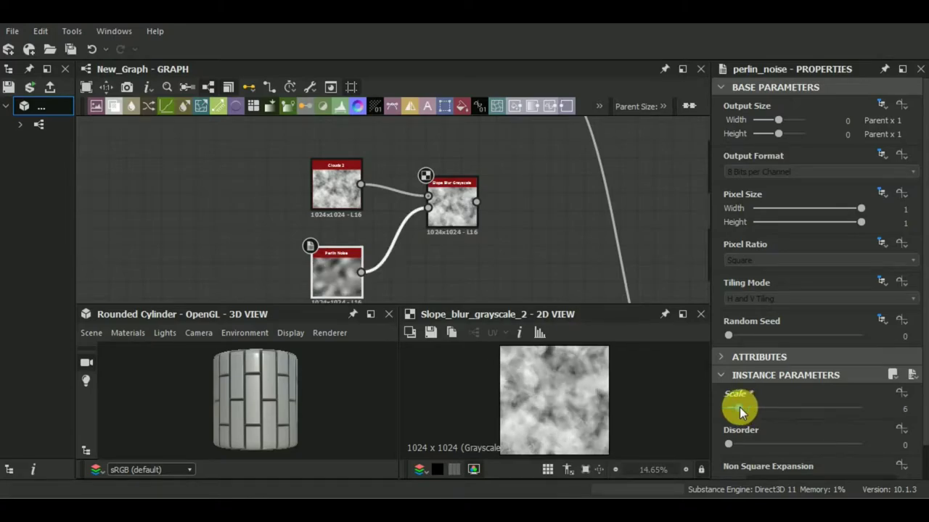
pyautogui.click(337, 188)
pyautogui.click(443, 210)
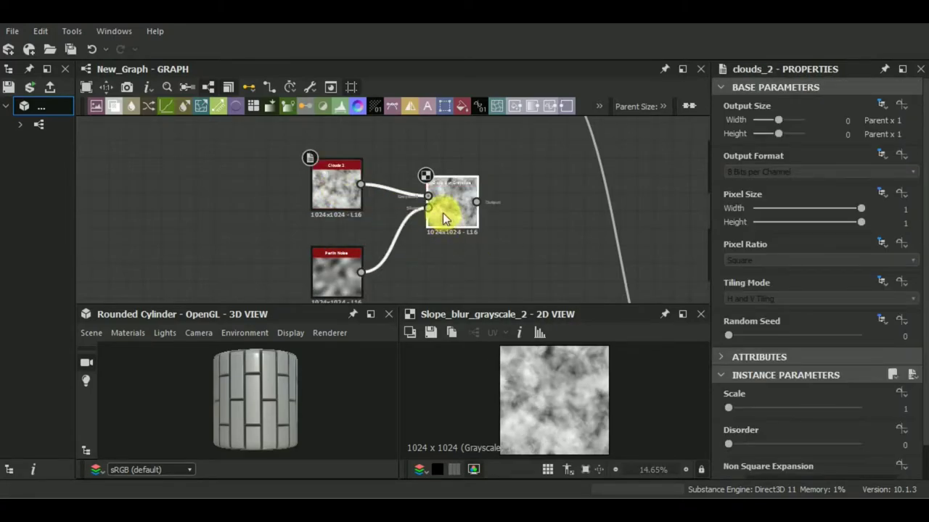
pyautogui.moveTo(442, 213); pyautogui.dragTo(428, 259, button='middle')
pyautogui.scroll(-2, 435, 258)
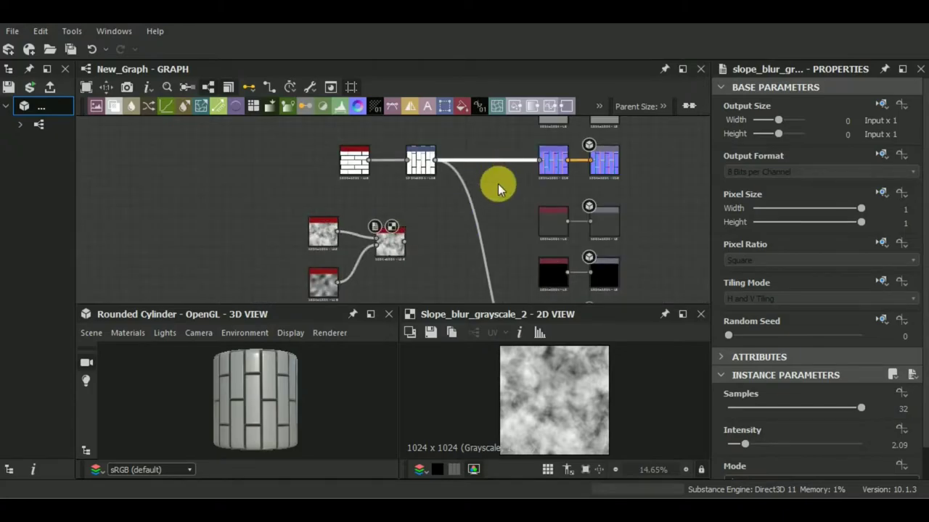
# - Add a Blend node taking the slope blur output, inserted into the brick height chain
pyautogui.press('space')
pyautogui.write('bl')
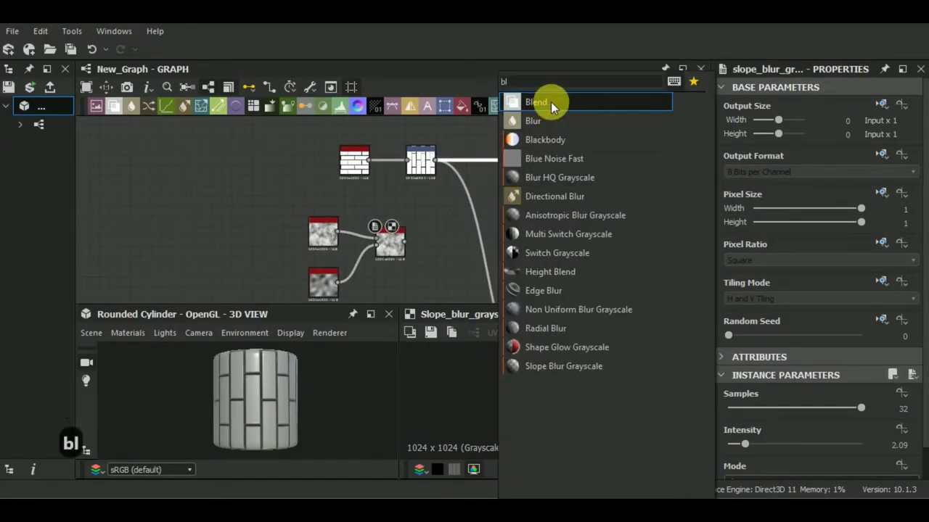
pyautogui.click(550, 102)
pyautogui.moveTo(404, 240); pyautogui.dragTo(475, 170)
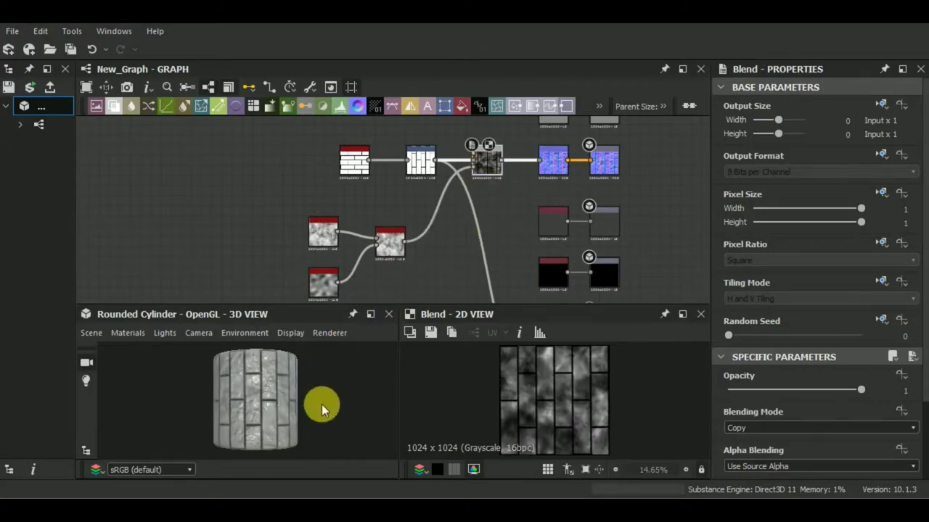
pyautogui.moveTo(321, 404); pyautogui.dragTo(335, 404, button='middle')
pyautogui.scroll(2, 290, 396)
pyautogui.scroll(2, 290, 395)
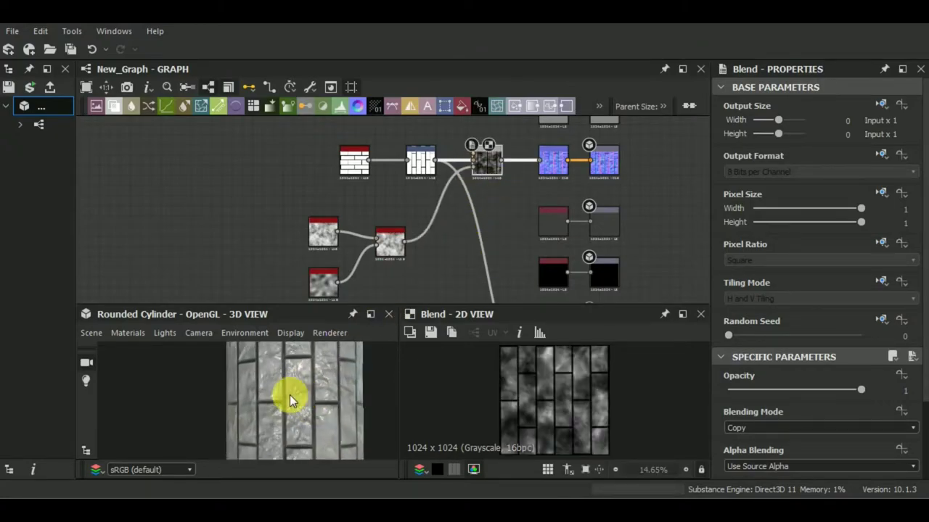
pyautogui.scroll(2, 289, 395)
pyautogui.scroll(-2, 290, 395)
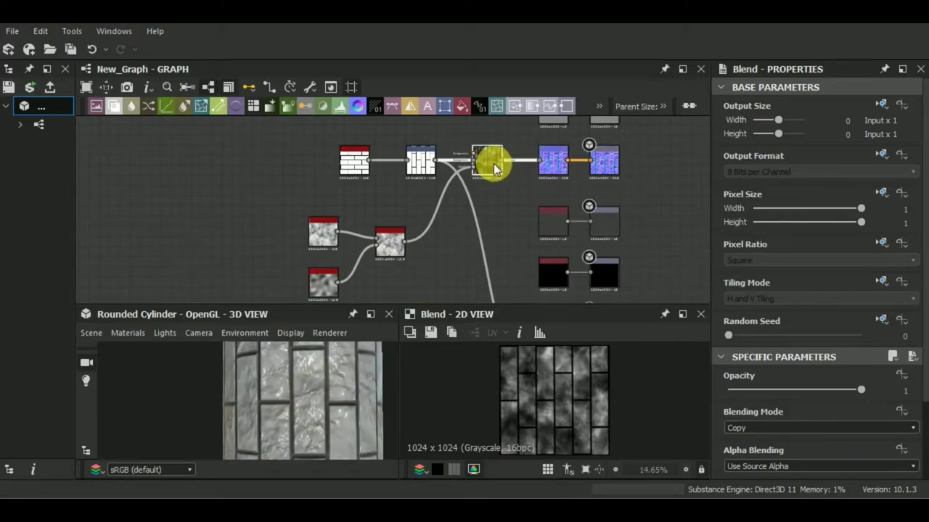
# - Drop the Blend opacity to 0.21 and try several blending modes, including Add Sub
pyautogui.click(756, 389)
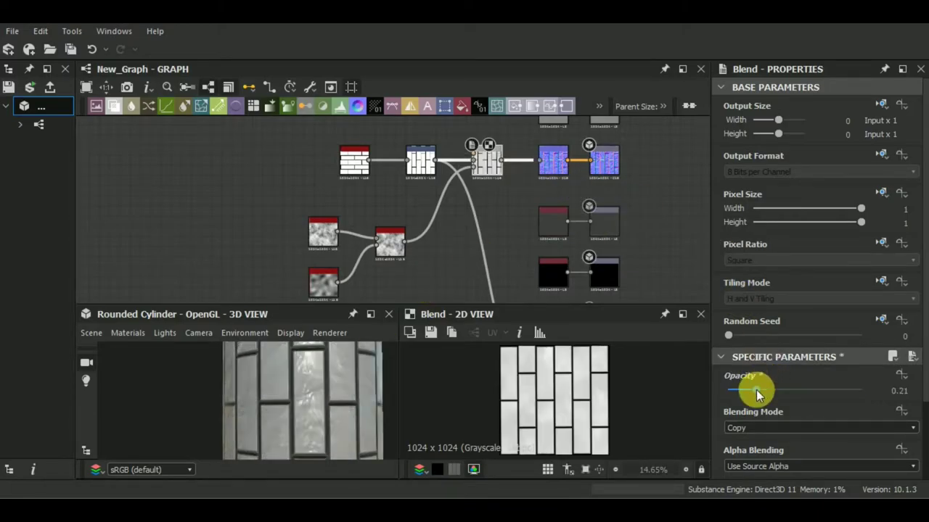
pyautogui.click(761, 429)
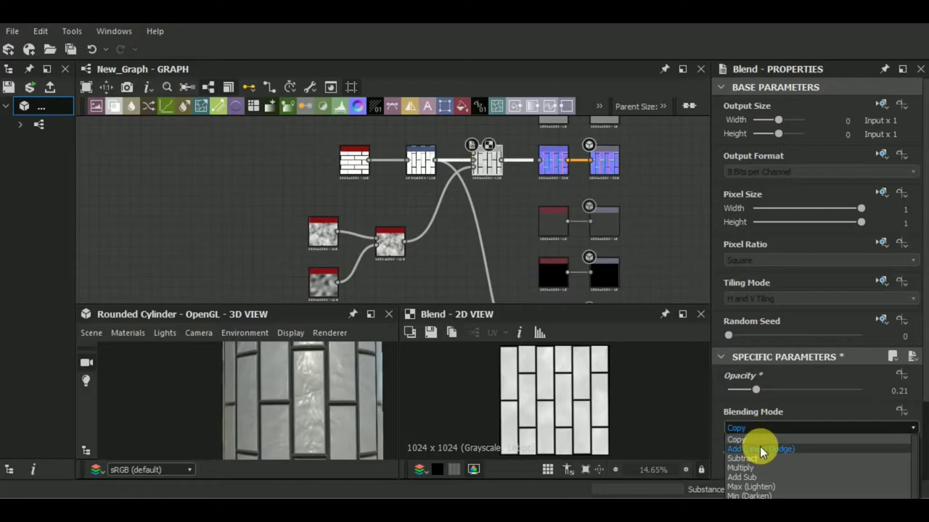
pyautogui.click(761, 449)
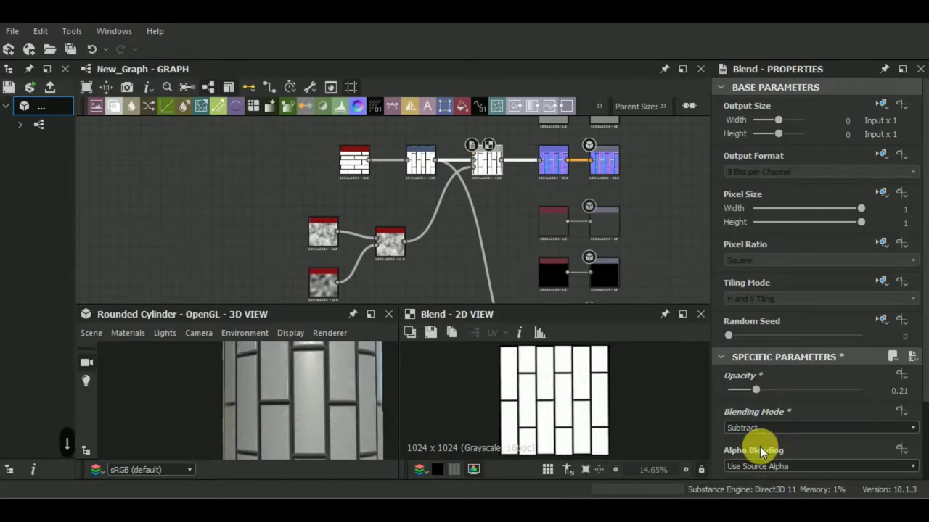
pyautogui.press('Down')
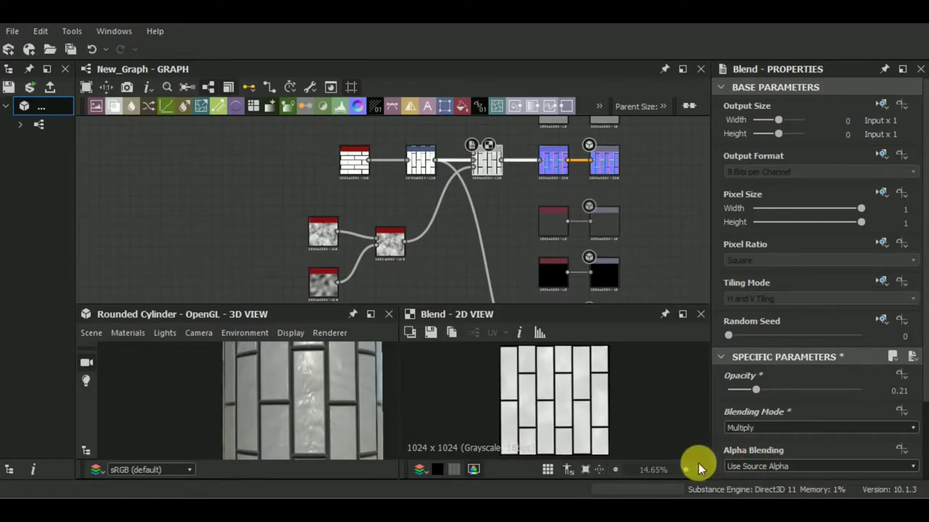
pyautogui.scroll(2, 576, 399)
pyautogui.scroll(2, 567, 399)
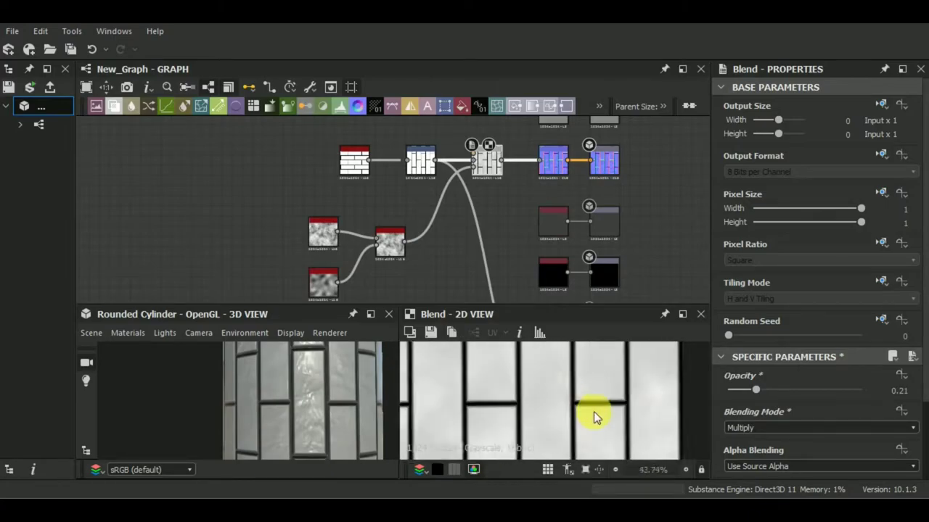
pyautogui.click(751, 428)
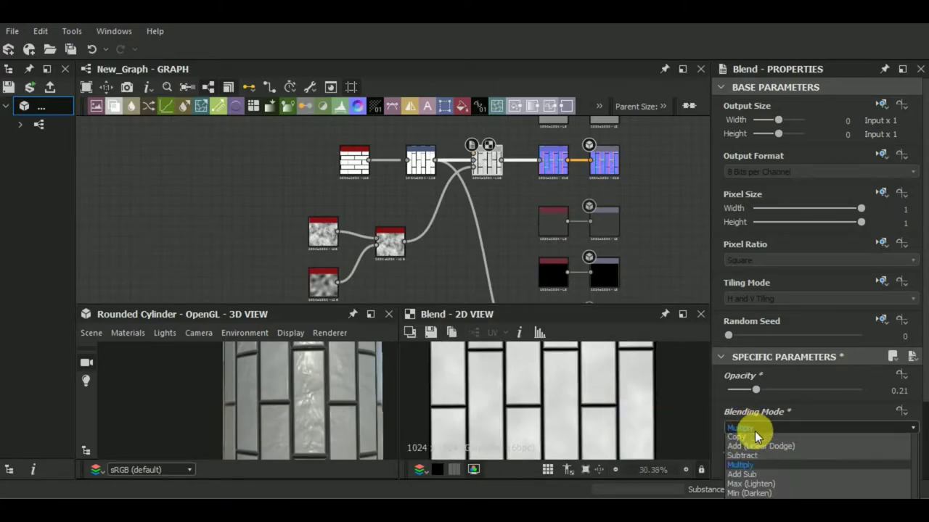
pyautogui.click(748, 477)
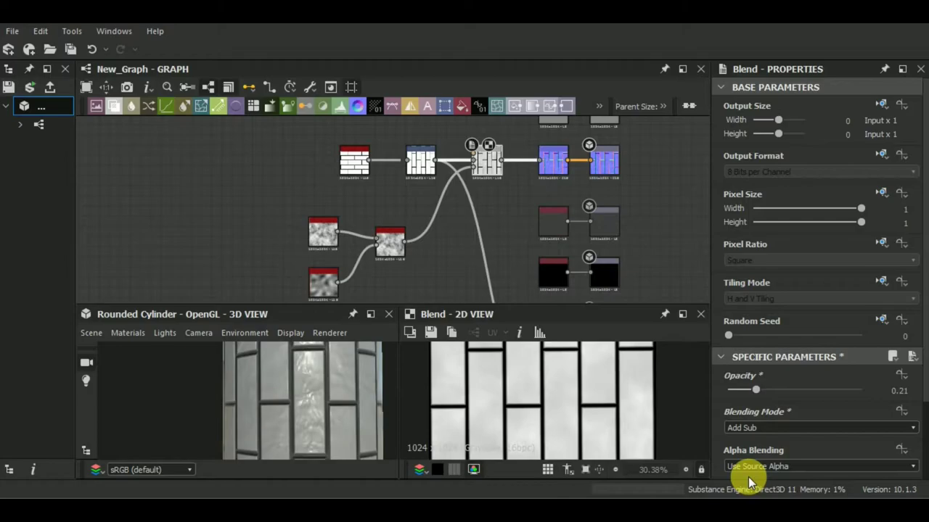
pyautogui.press('Down')
pyautogui.press('Down')
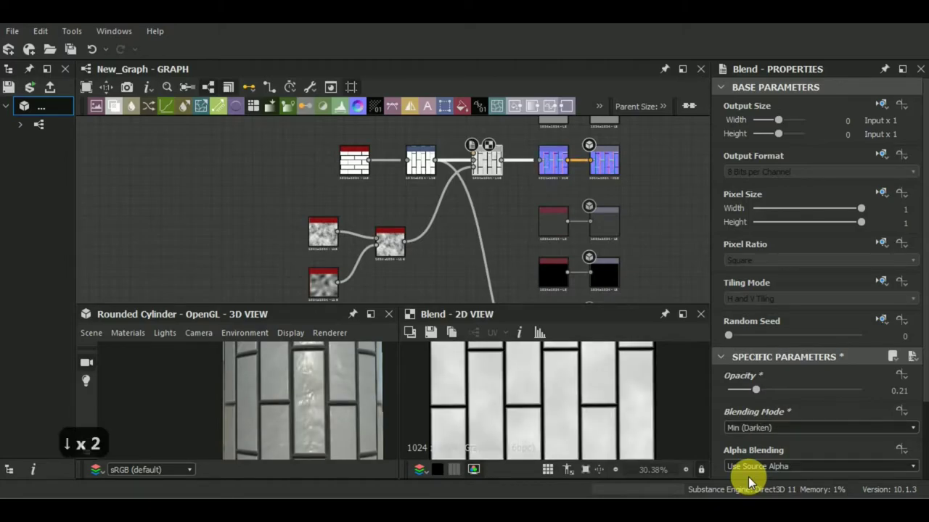
pyautogui.press('Down')
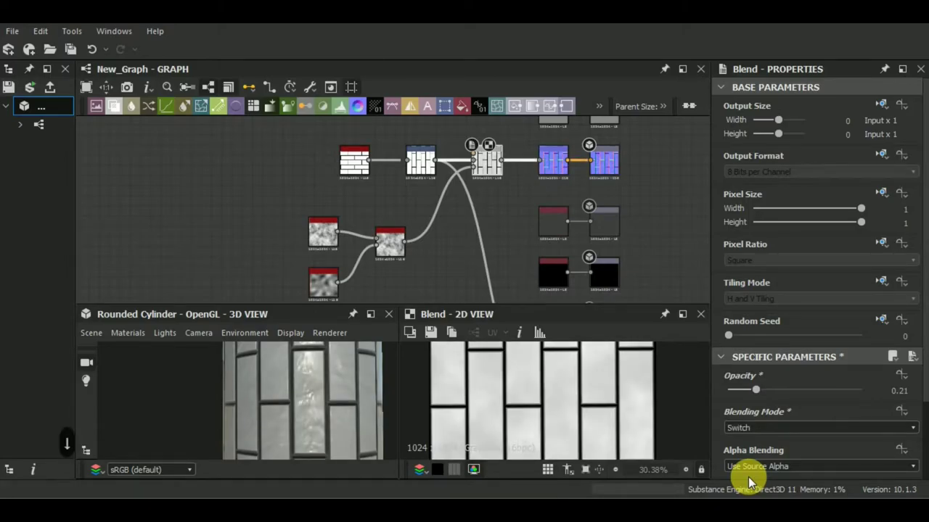
pyautogui.press('Down')
pyautogui.press('Down')
pyautogui.press('Down')
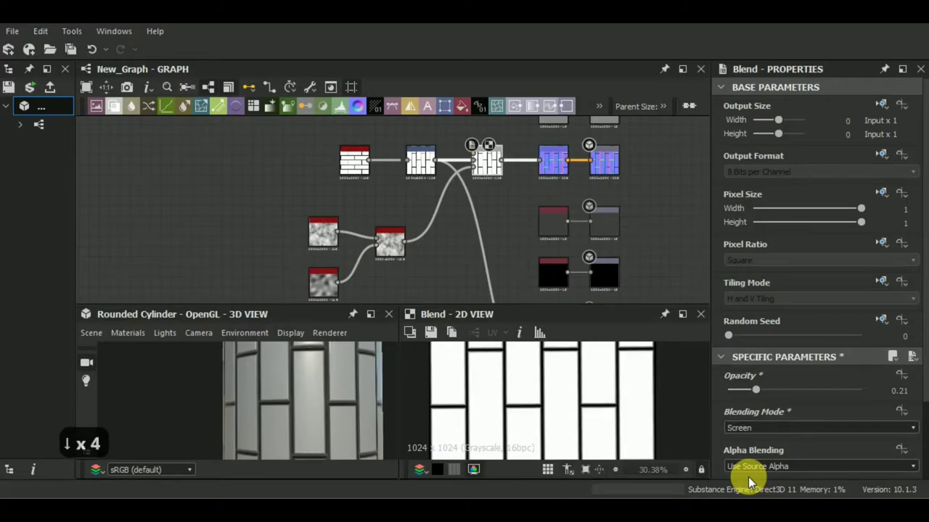
# - Return the Blend to Multiply and reduce its opacity to 0.09
pyautogui.click(792, 426)
pyautogui.click(761, 459)
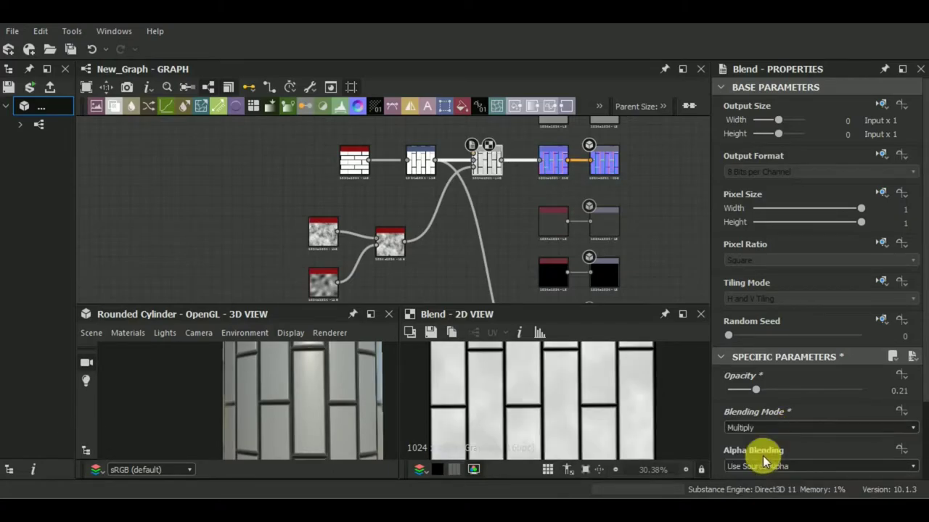
pyautogui.click(748, 392)
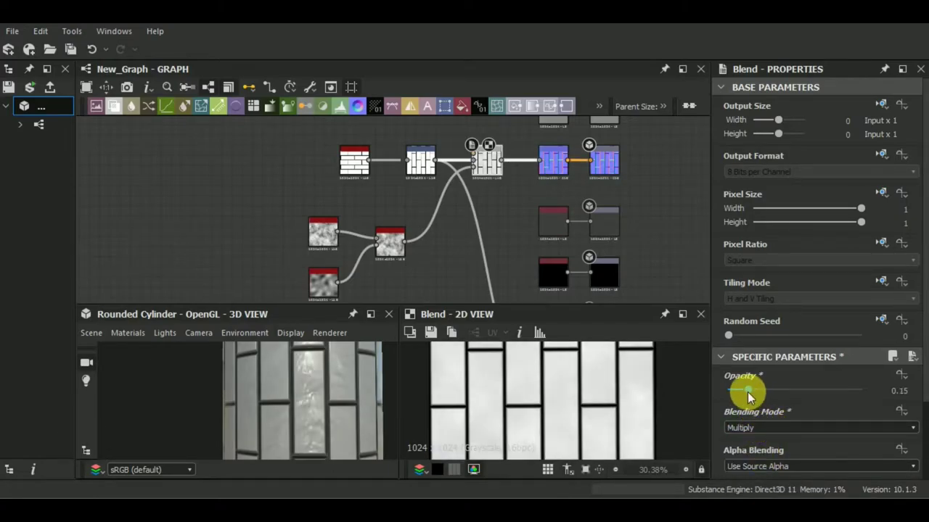
pyautogui.moveTo(735, 390); pyautogui.dragTo(738, 391)
pyautogui.moveTo(330, 413)
pyautogui.mouseDown()
pyautogui.moveTo(329, 381)
pyautogui.moveTo(299, 384)
pyautogui.moveTo(290, 406)
pyautogui.moveTo(297, 426)
pyautogui.mouseUp()
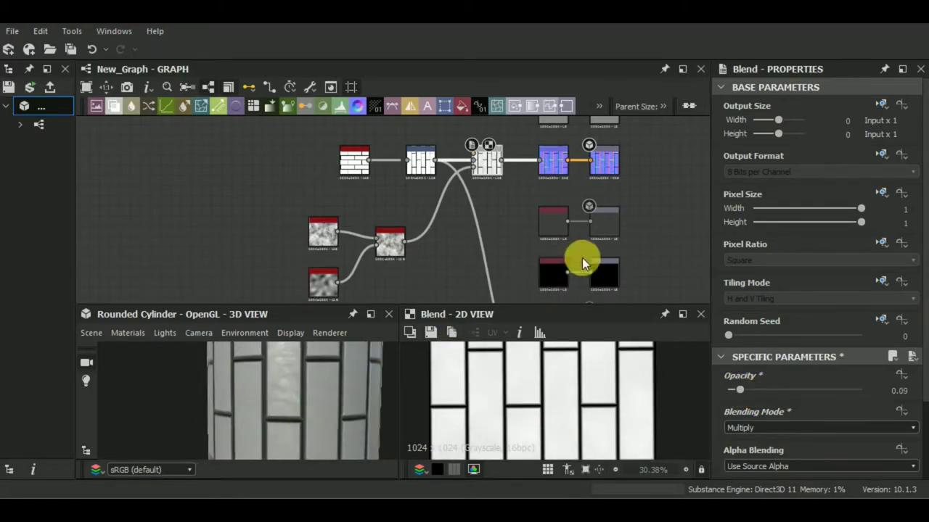
pyautogui.scroll(2, 584, 257)
pyautogui.scroll(2, 590, 235)
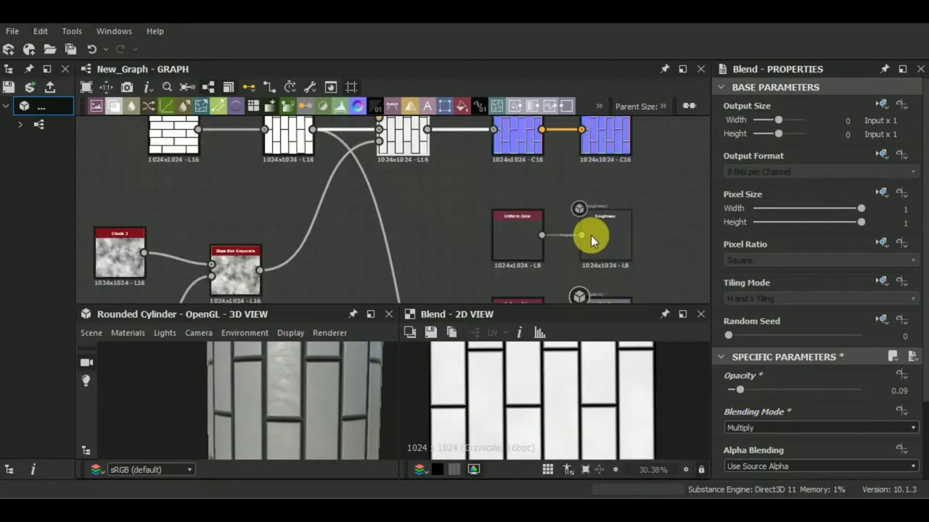
# - Lighten the Roughness Uniform Color grey from 63 to 97 and inspect the cylinder
pyautogui.click(521, 240)
pyautogui.click(749, 432)
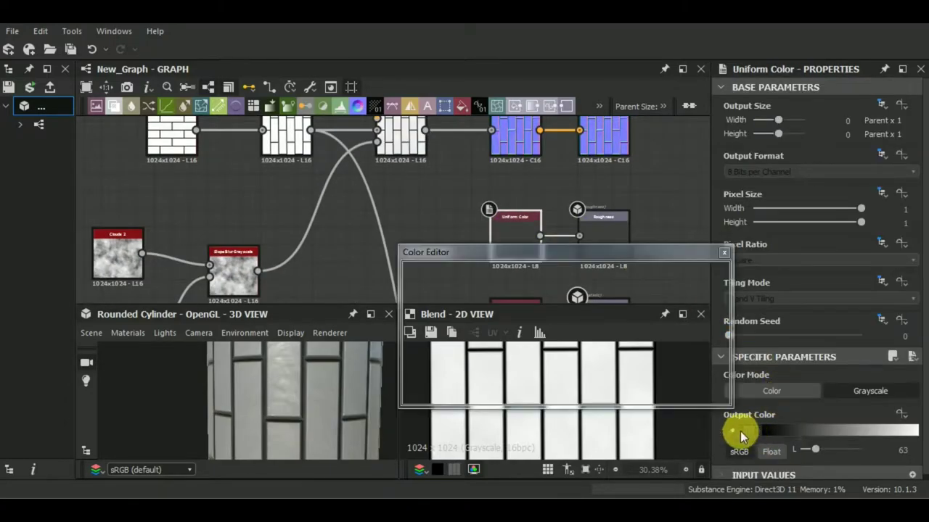
pyautogui.moveTo(421, 375); pyautogui.dragTo(419, 356)
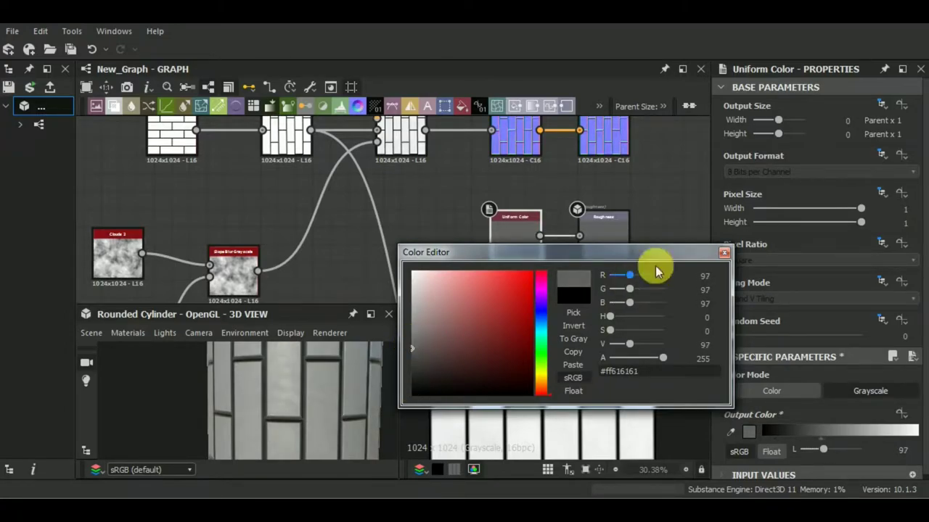
pyautogui.click(724, 253)
pyautogui.scroll(-2, 344, 259)
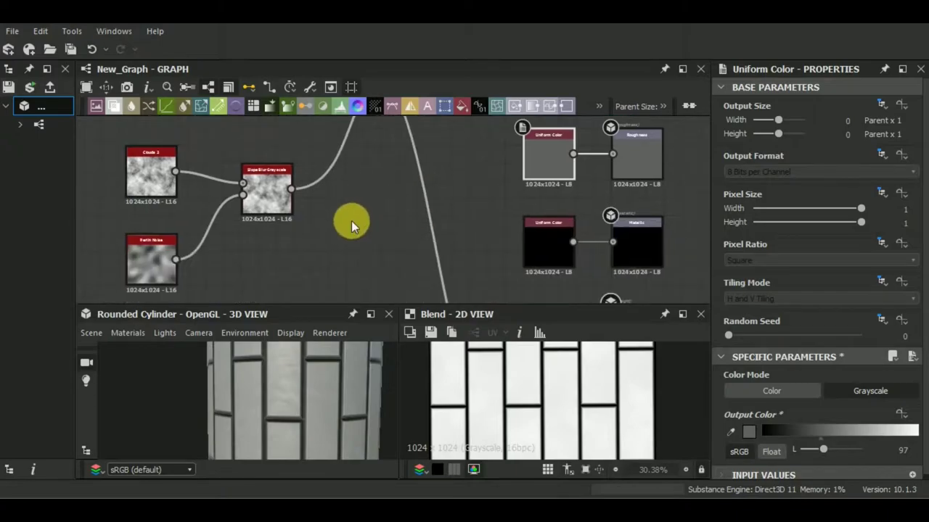
pyautogui.scroll(-2, 357, 221)
pyautogui.scroll(-3, 269, 414)
pyautogui.moveTo(269, 415); pyautogui.dragTo(267, 394)
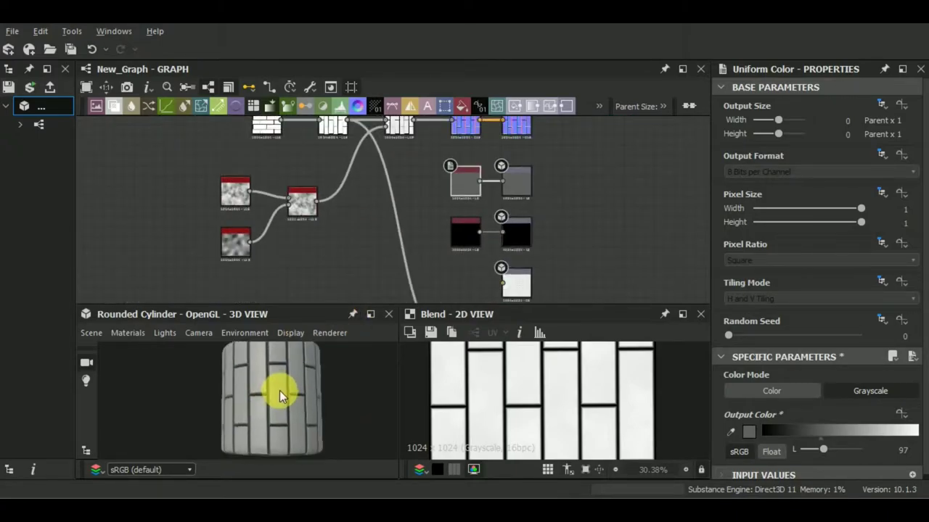
pyautogui.scroll(2, 257, 382)
pyautogui.scroll(2, 256, 383)
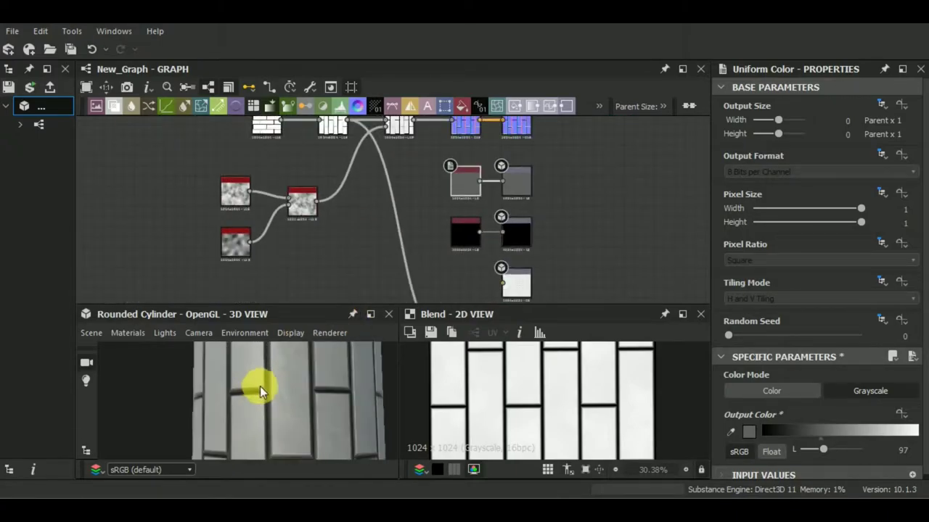
pyautogui.moveTo(259, 386); pyautogui.dragTo(284, 407, button='middle')
pyautogui.scroll(-2, 344, 259)
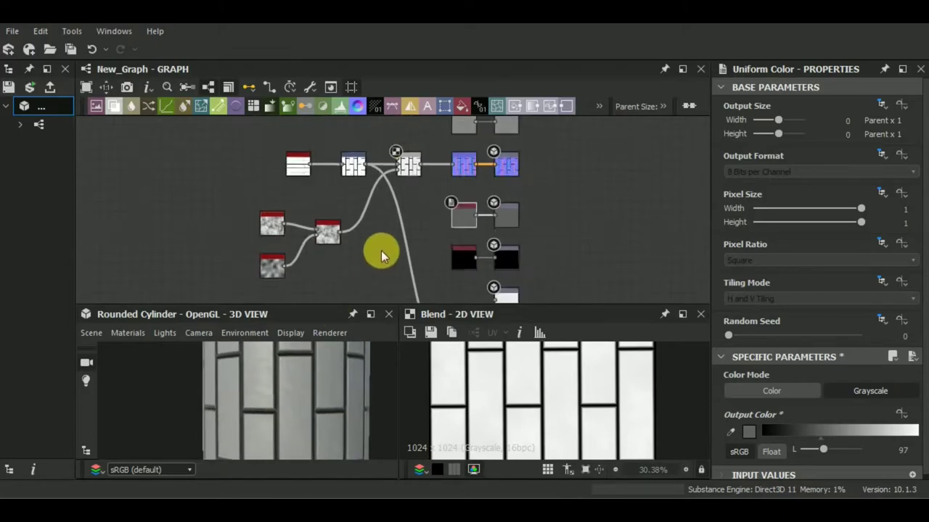
pyautogui.scroll(-1, 380, 249)
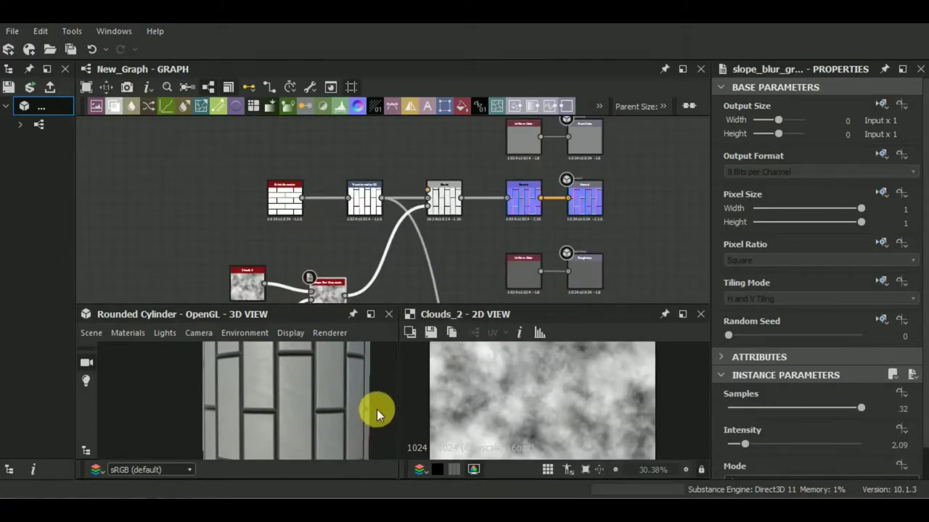
# - Raise the Clouds_2 Scale from 1 to 2 and check the finer grunge on the cylinder
pyautogui.moveTo(376, 409); pyautogui.dragTo(356, 420, button='middle')
pyautogui.click(247, 283)
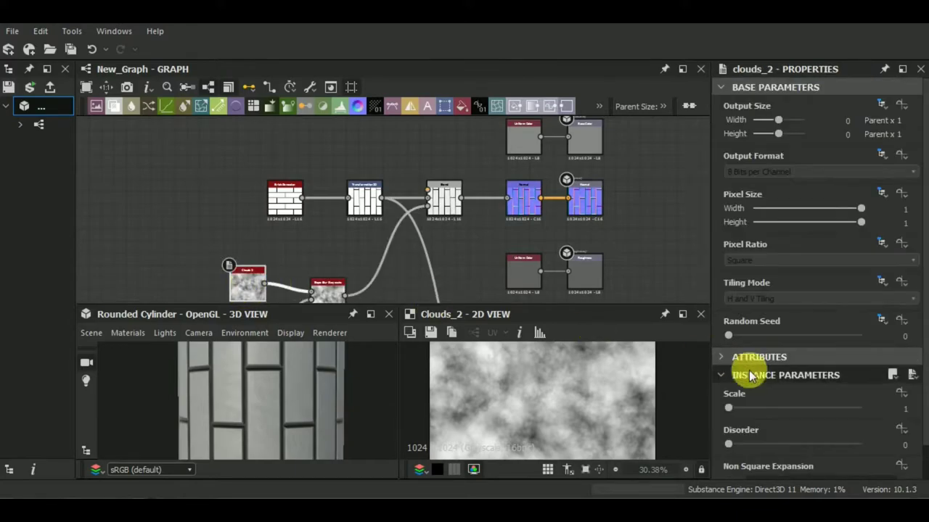
pyautogui.moveTo(729, 407); pyautogui.dragTo(745, 406)
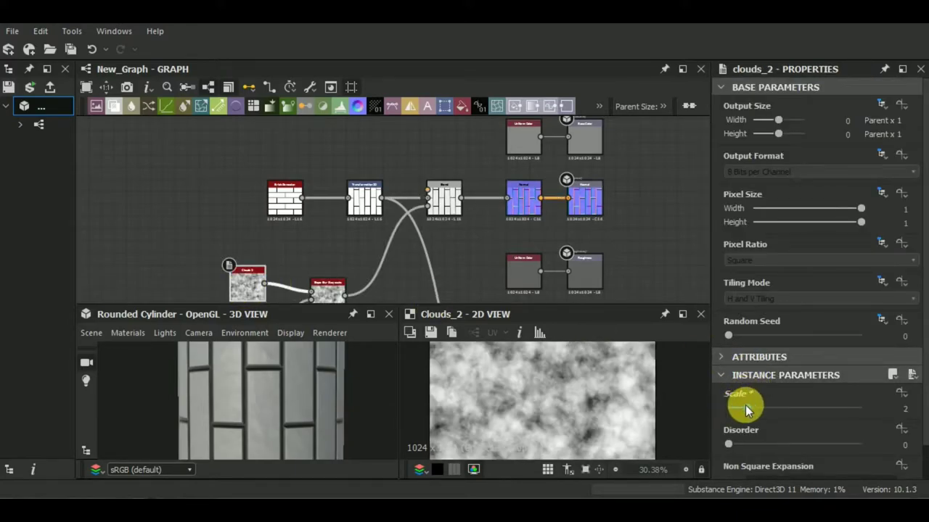
pyautogui.moveTo(281, 383)
pyautogui.mouseDown()
pyautogui.moveTo(282, 368)
pyautogui.moveTo(265, 393)
pyautogui.moveTo(284, 359)
pyautogui.moveTo(280, 425)
pyautogui.moveTo(285, 402)
pyautogui.mouseUp()
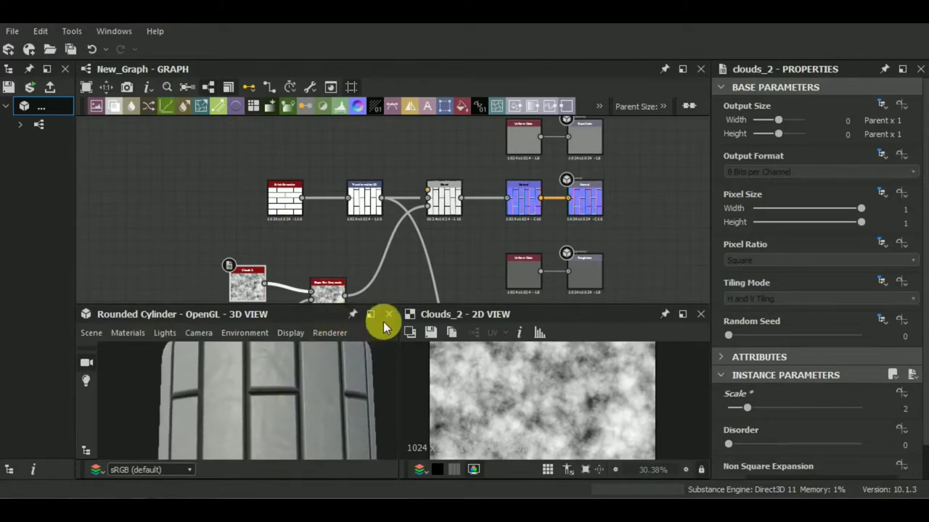
pyautogui.moveTo(392, 308); pyautogui.dragTo(385, 283)
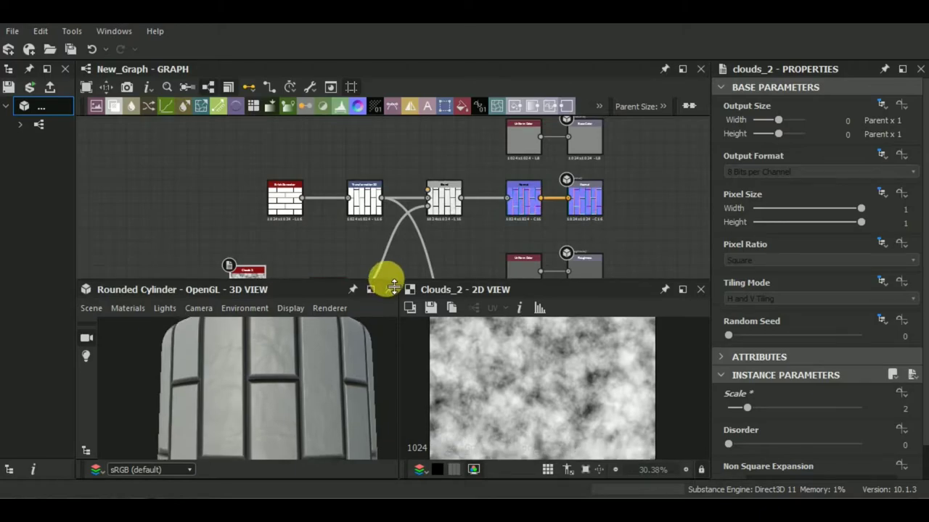
pyautogui.moveTo(290, 377)
pyautogui.mouseDown()
pyautogui.moveTo(256, 407)
pyautogui.moveTo(310, 353)
pyautogui.mouseUp()
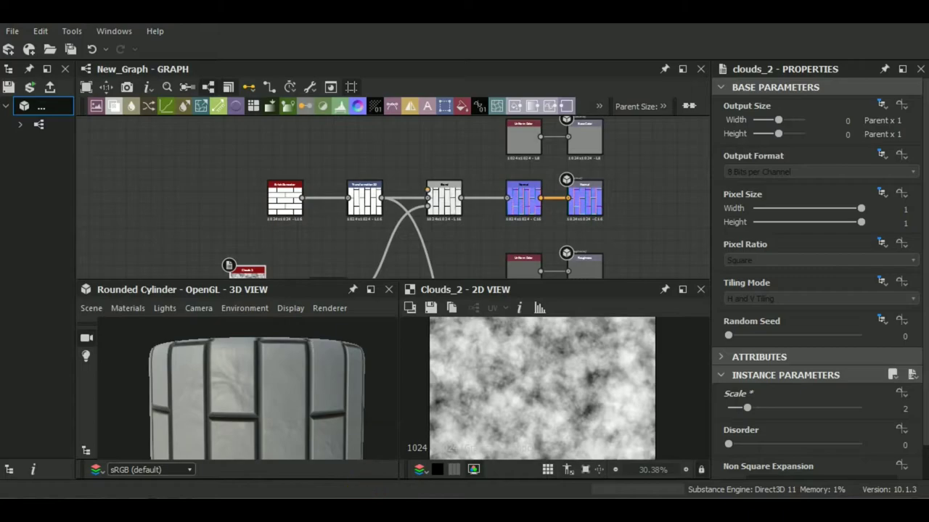
pyautogui.moveTo(749, 408)
pyautogui.mouseDown()
pyautogui.moveTo(729, 410)
pyautogui.moveTo(740, 408)
pyautogui.mouseUp()
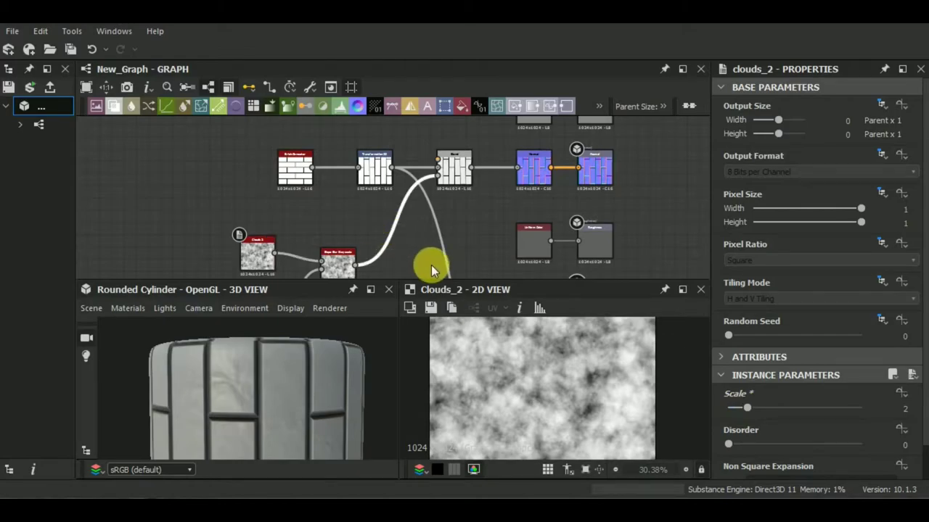
# - Add a Blur HQ Grayscale node on the grunge noise with Intensity 1.83
pyautogui.press('space')
pyautogui.write('bl')
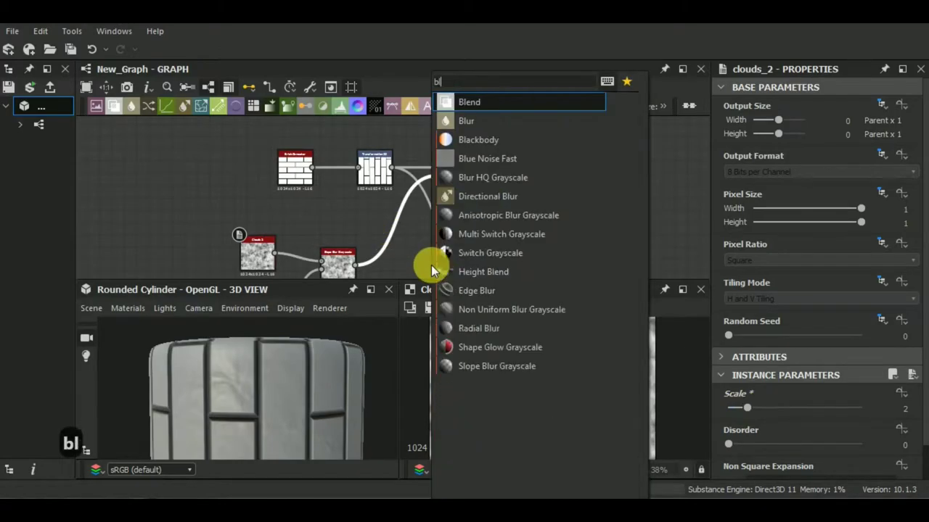
pyautogui.write('u')
pyautogui.click(520, 140)
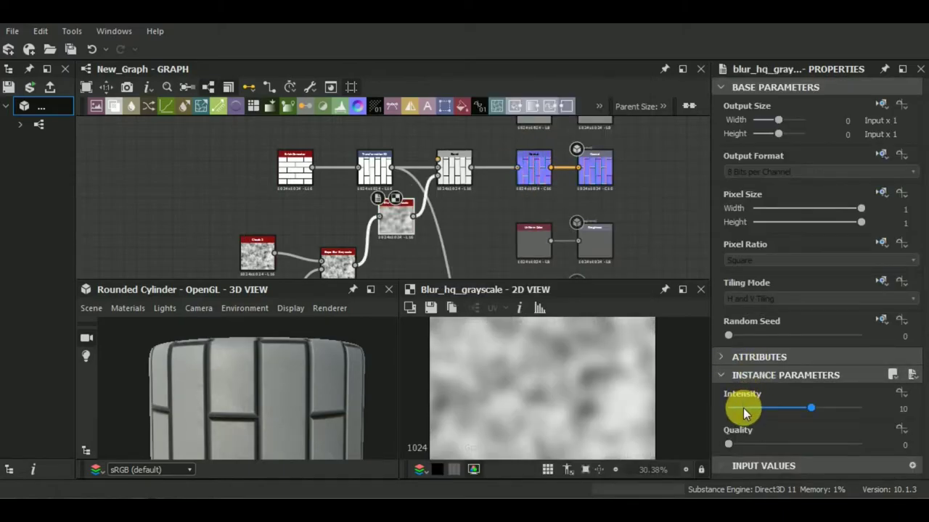
pyautogui.click(743, 408)
pyautogui.moveTo(314, 386)
pyautogui.mouseDown()
pyautogui.moveTo(296, 381)
pyautogui.moveTo(302, 401)
pyautogui.moveTo(297, 382)
pyautogui.moveTo(292, 401)
pyautogui.moveTo(268, 389)
pyautogui.mouseUp()
pyautogui.scroll(-2, 265, 387)
pyautogui.scroll(5, 274, 387)
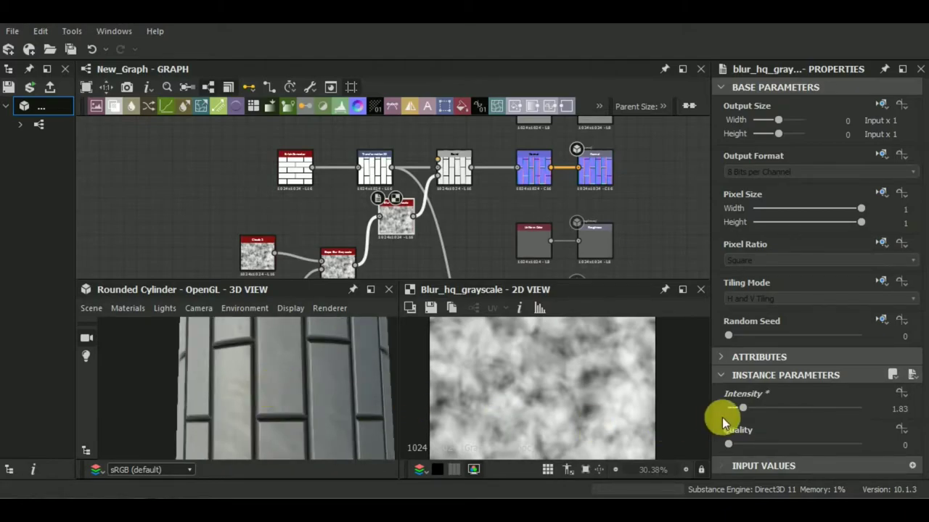
# - Test other blur intensities with Quality at maximum, then align the blur node with the noise chain
pyautogui.moveTo(742, 410); pyautogui.dragTo(746, 410)
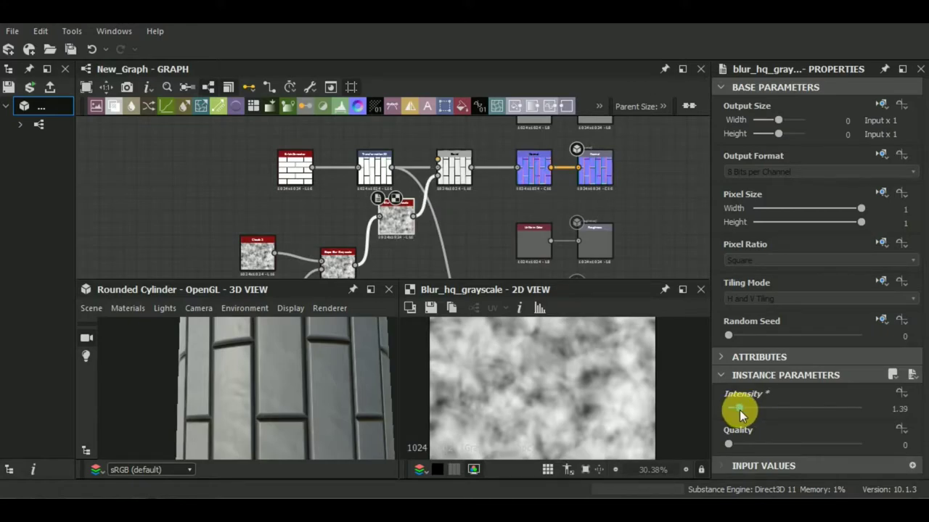
pyautogui.moveTo(281, 390); pyautogui.dragTo(330, 386)
pyautogui.scroll(-2, 298, 392)
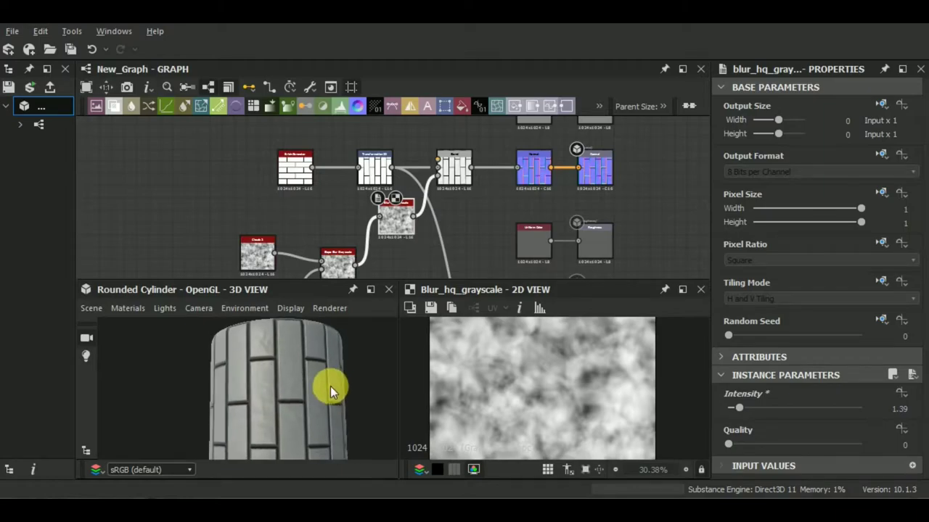
pyautogui.click(740, 414)
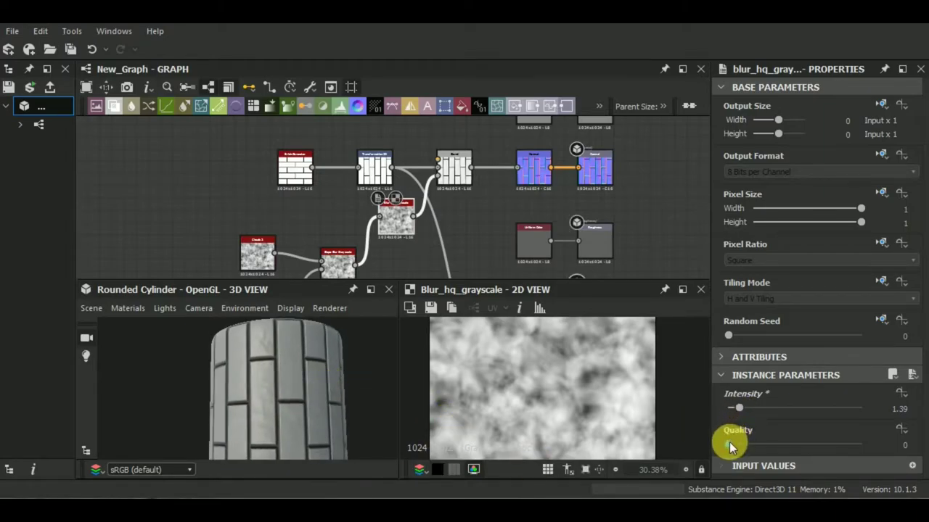
pyautogui.moveTo(729, 444); pyautogui.dragTo(924, 445)
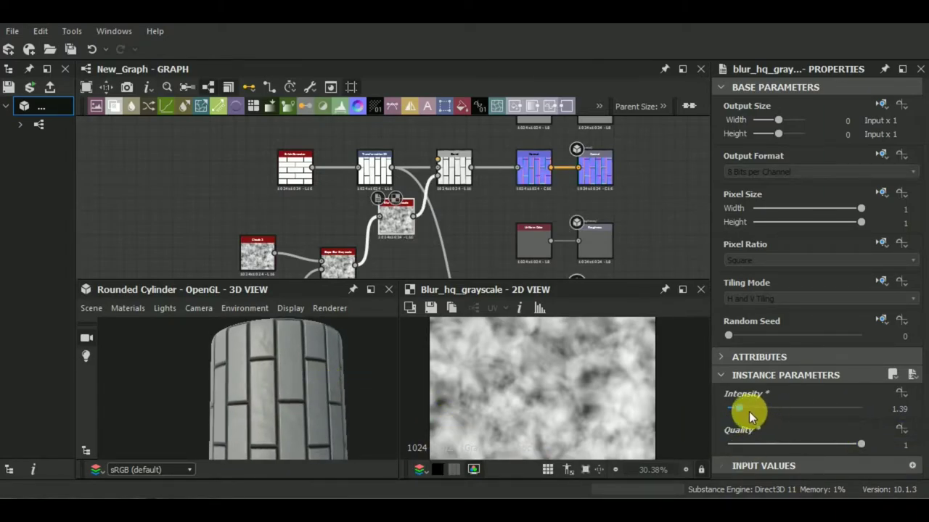
pyautogui.moveTo(740, 411)
pyautogui.mouseDown()
pyautogui.moveTo(733, 414)
pyautogui.moveTo(747, 412)
pyautogui.mouseUp()
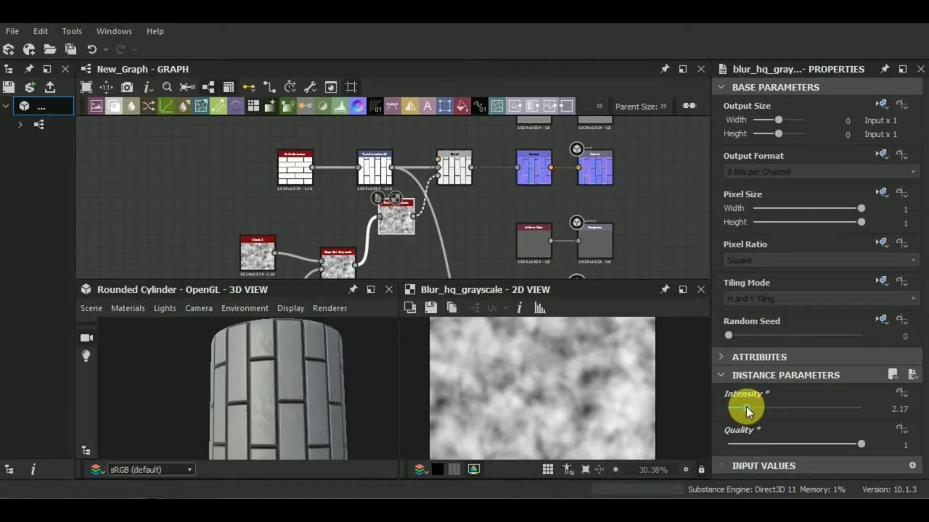
pyautogui.moveTo(377, 419)
pyautogui.mouseDown()
pyautogui.moveTo(348, 405)
pyautogui.moveTo(336, 380)
pyautogui.mouseUp()
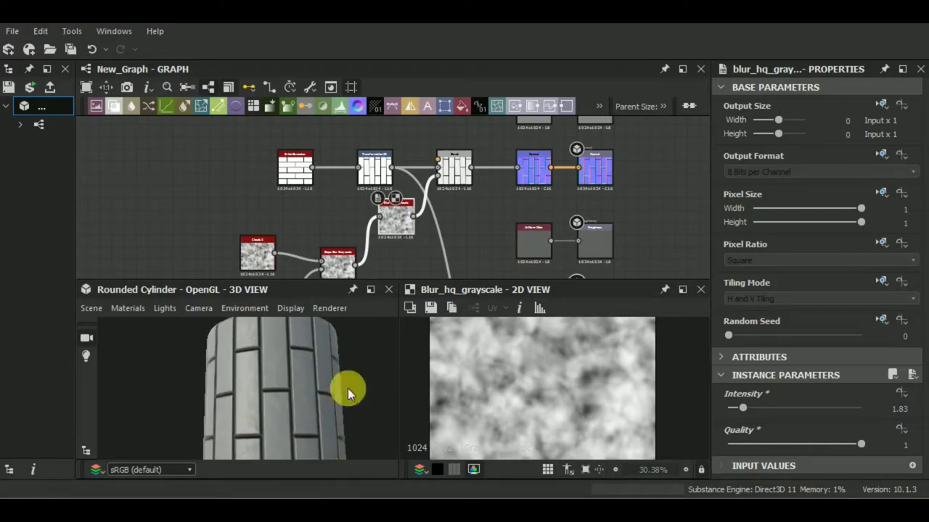
pyautogui.moveTo(400, 244); pyautogui.dragTo(406, 219, button='middle')
pyautogui.moveTo(406, 220); pyautogui.dragTo(399, 238)
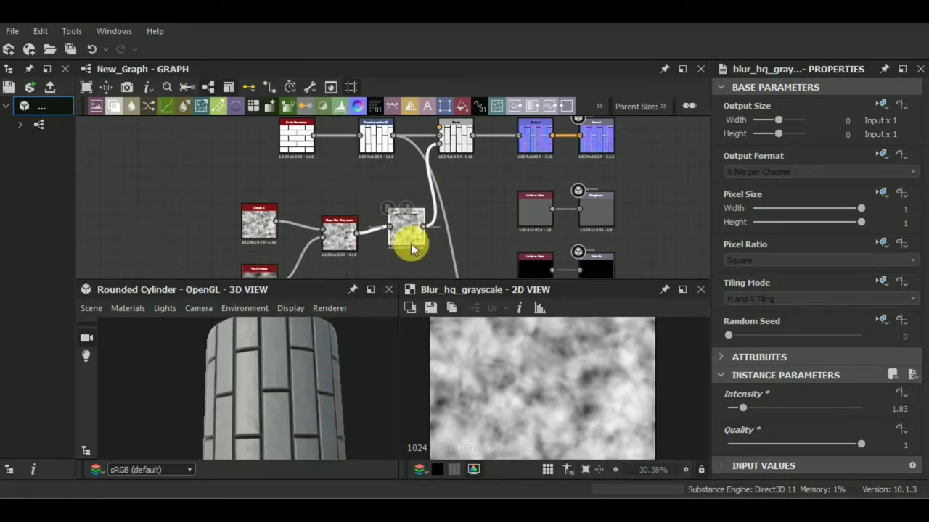
# - Move the selected grunge noise nodes up above the brick row
pyautogui.scroll(-2, 397, 236)
pyautogui.moveTo(286, 208); pyautogui.dragTo(394, 263)
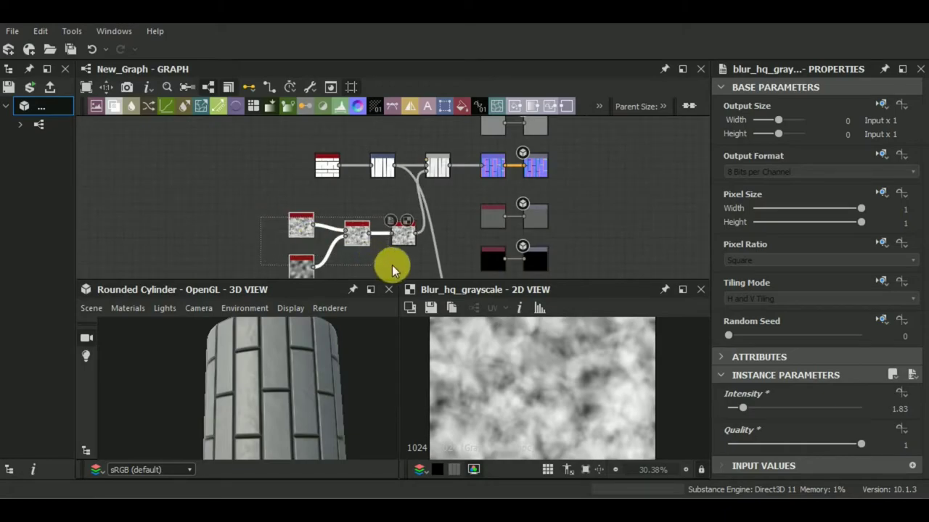
pyautogui.press('f')
pyautogui.moveTo(377, 268); pyautogui.dragTo(394, 269, button='middle')
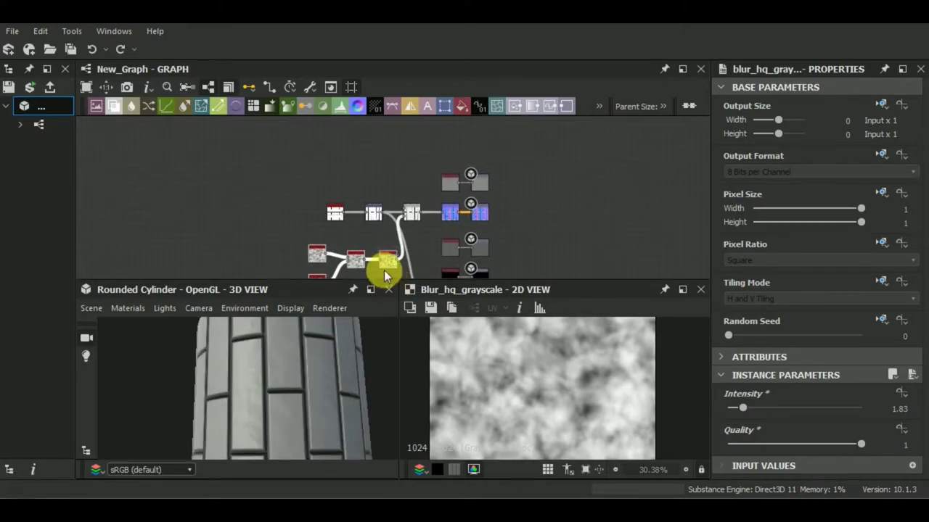
pyautogui.moveTo(383, 265); pyautogui.dragTo(365, 185)
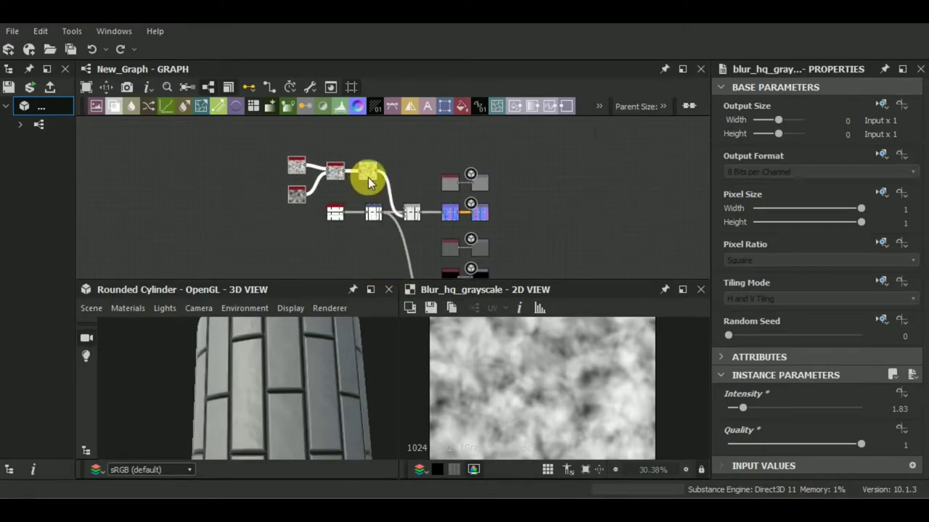
# - Replace the old Blend link with the blurred noise output feeding Blend's input
pyautogui.scroll(3, 403, 229)
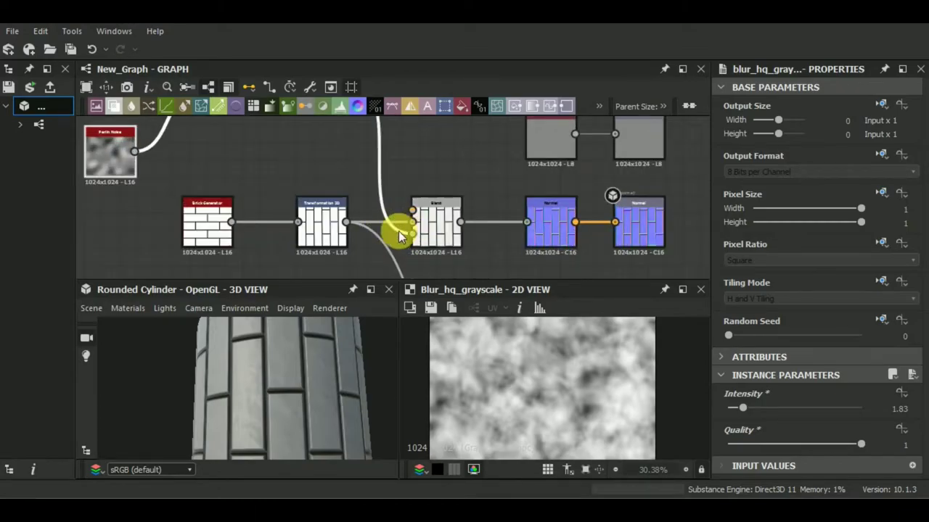
pyautogui.press('Delete')
pyautogui.moveTo(404, 150); pyautogui.dragTo(411, 182, button='middle')
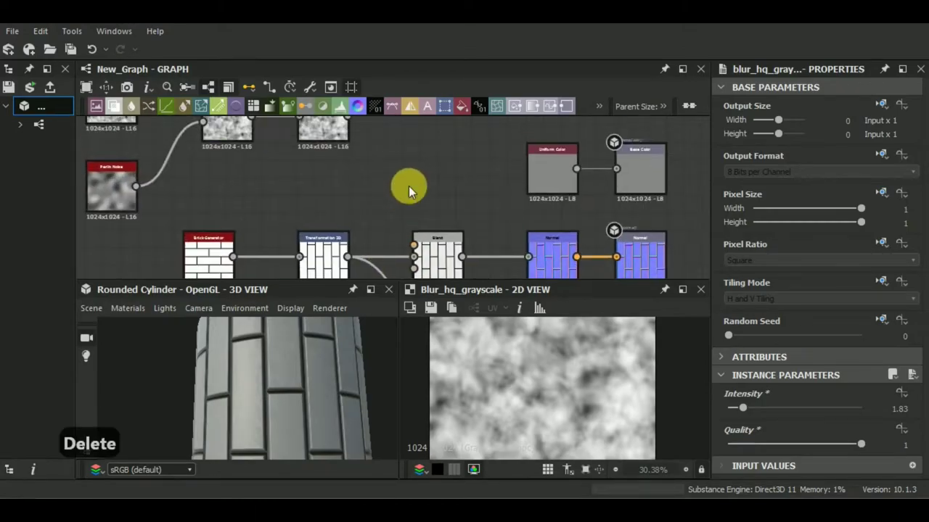
pyautogui.scroll(-1, 410, 182)
pyautogui.moveTo(356, 128); pyautogui.dragTo(413, 237)
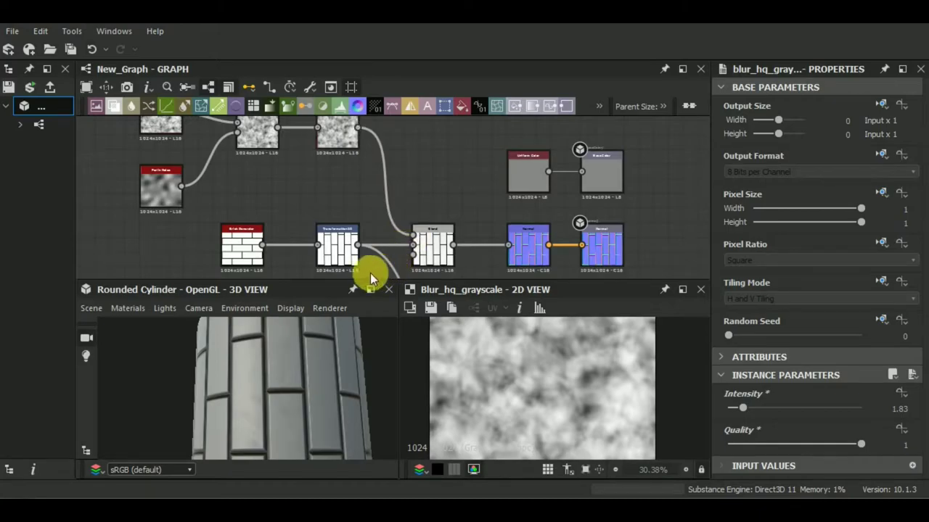
pyautogui.moveTo(368, 272); pyautogui.dragTo(354, 213, button='middle')
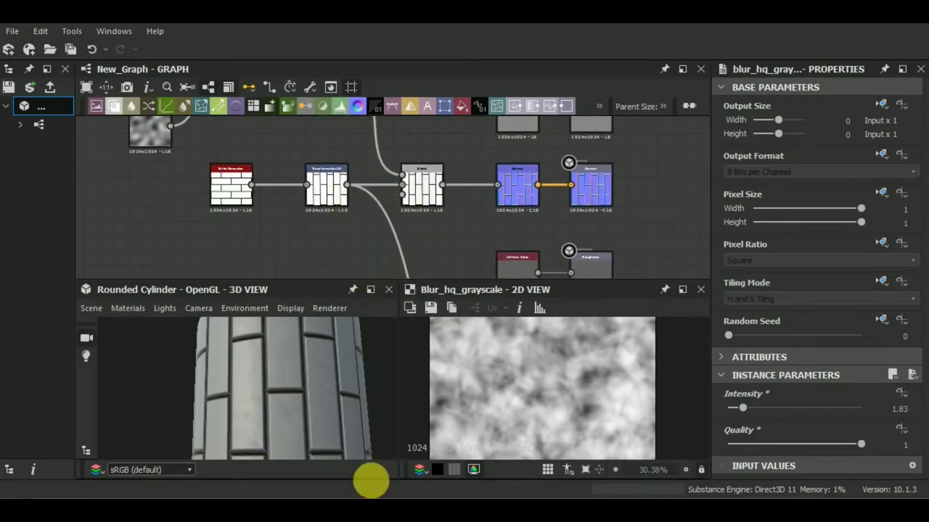
pyautogui.moveTo(356, 230)
pyautogui.mouseDown(button='middle')
pyautogui.moveTo(350, 255)
pyautogui.moveTo(317, 208)
pyautogui.mouseUp(button='middle')
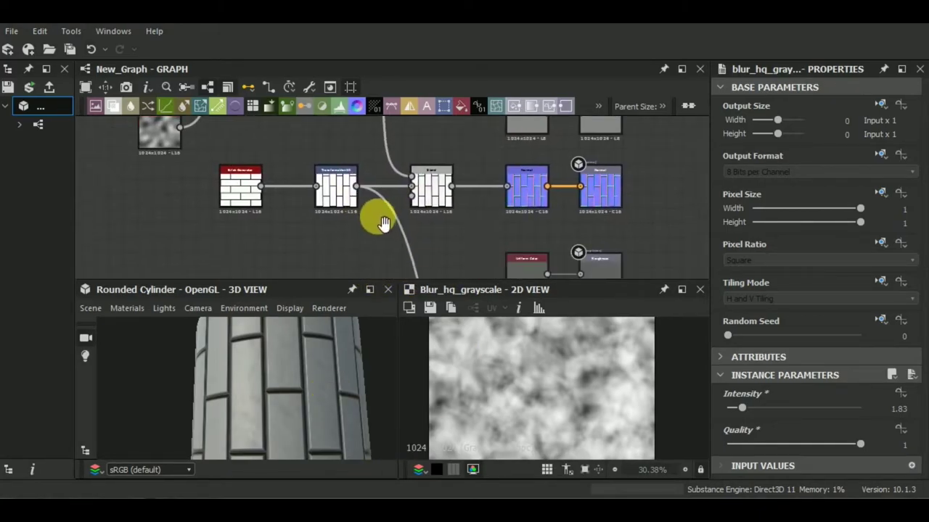
# - Duplicate the Brick Generator and Transformation 2D pair and place the copies below the originals
pyautogui.click(263, 171)
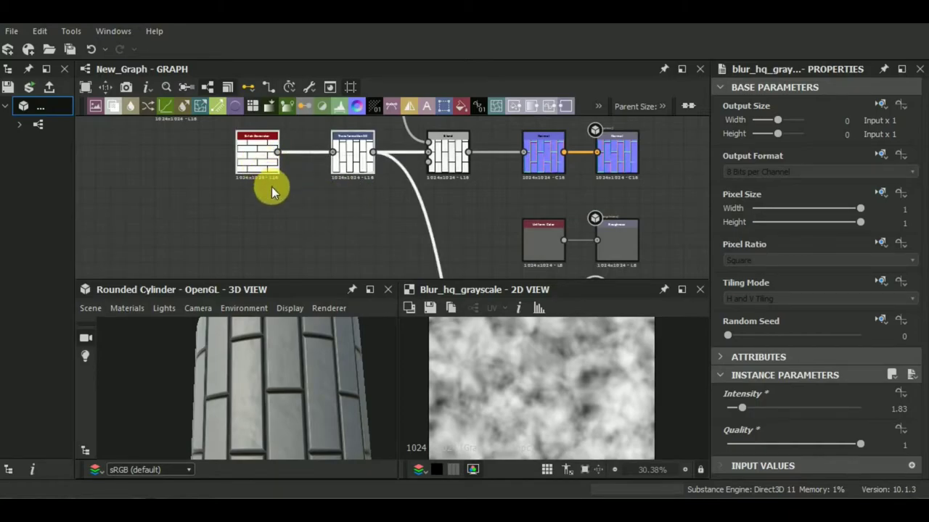
pyautogui.hotkey('ctrl', 'd')
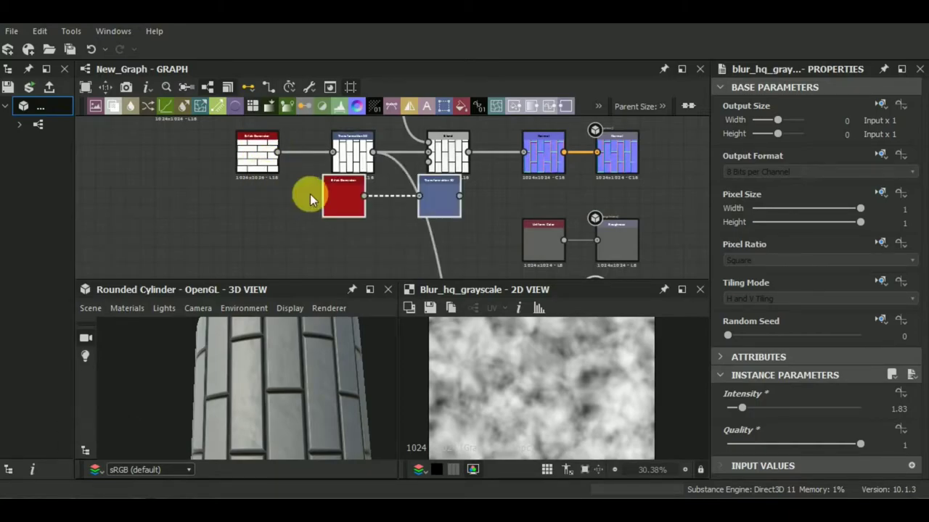
pyautogui.click(251, 243)
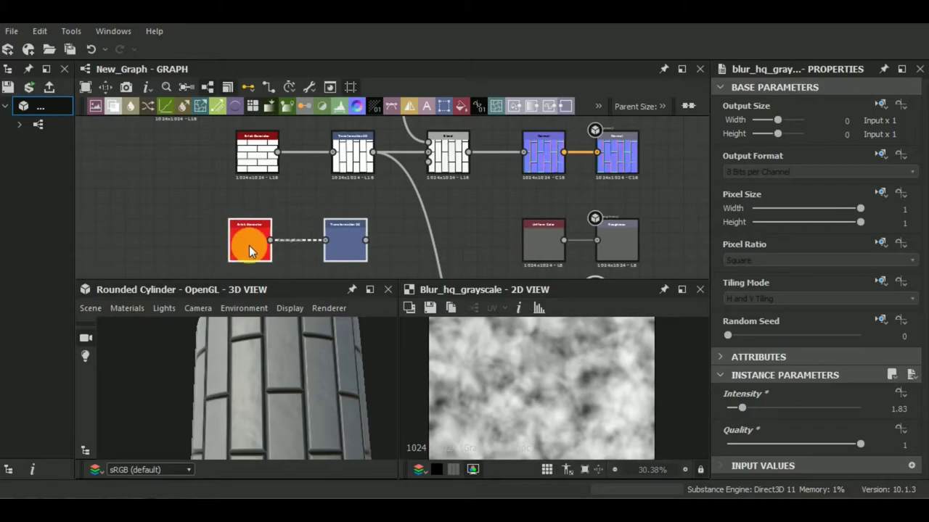
pyautogui.click(251, 239)
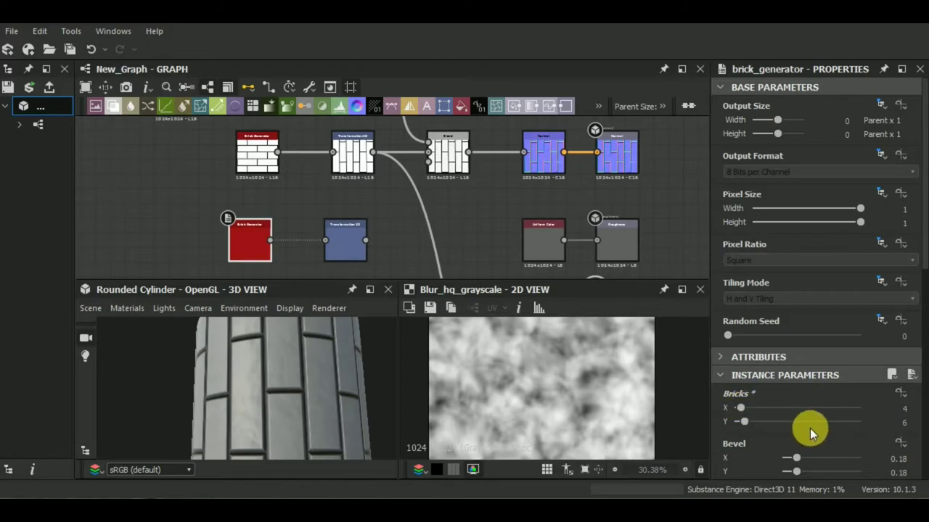
# - Set the duplicate Brick Generator to Bevel X 0 and 16 bricks in Y
pyautogui.scroll(-1, 811, 428)
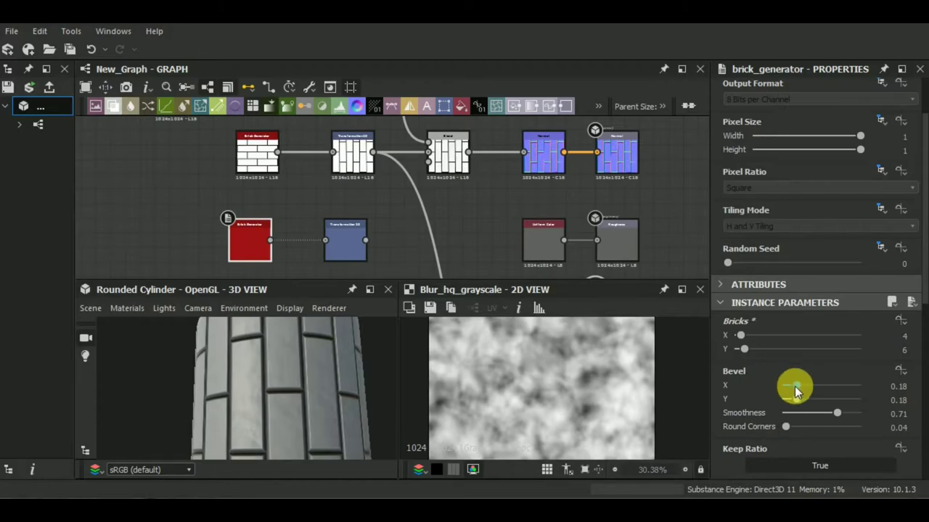
pyautogui.moveTo(795, 391); pyautogui.dragTo(770, 392)
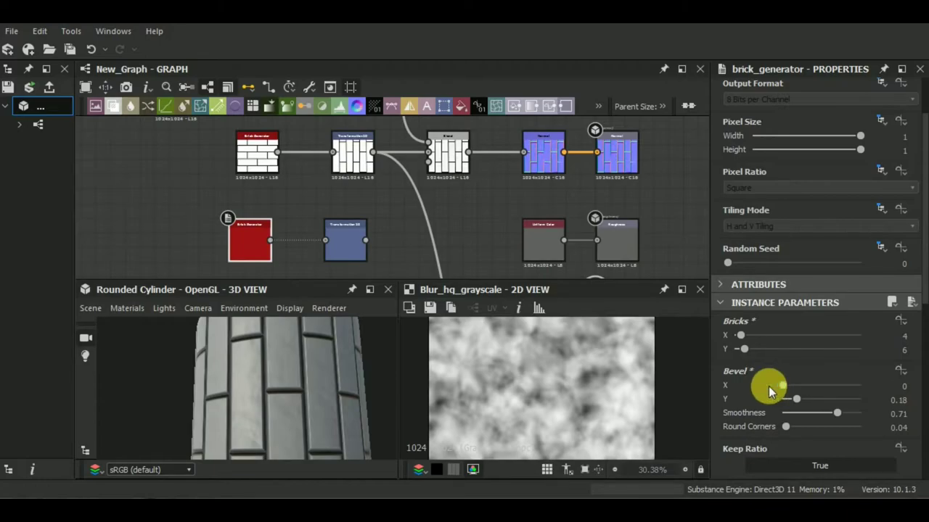
pyautogui.doubleClick(243, 238)
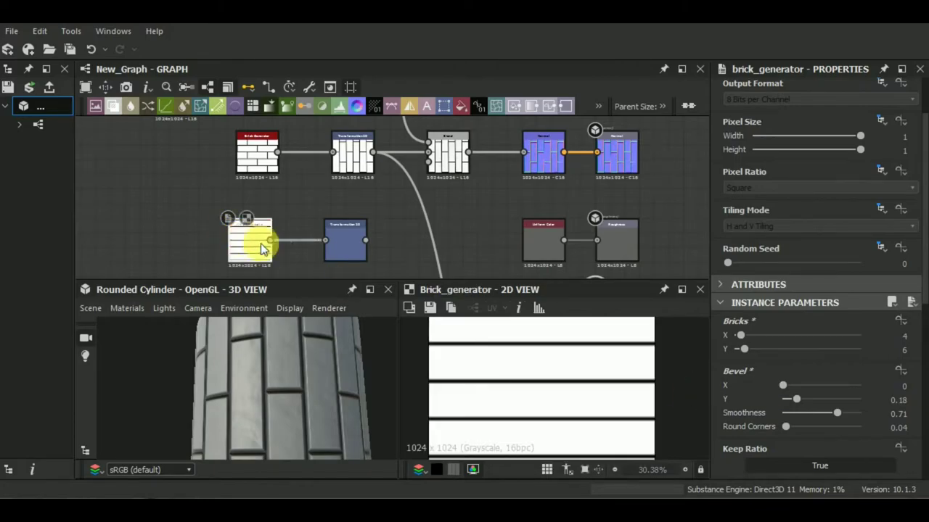
pyautogui.scroll(-1, 628, 392)
pyautogui.scroll(-1, 639, 391)
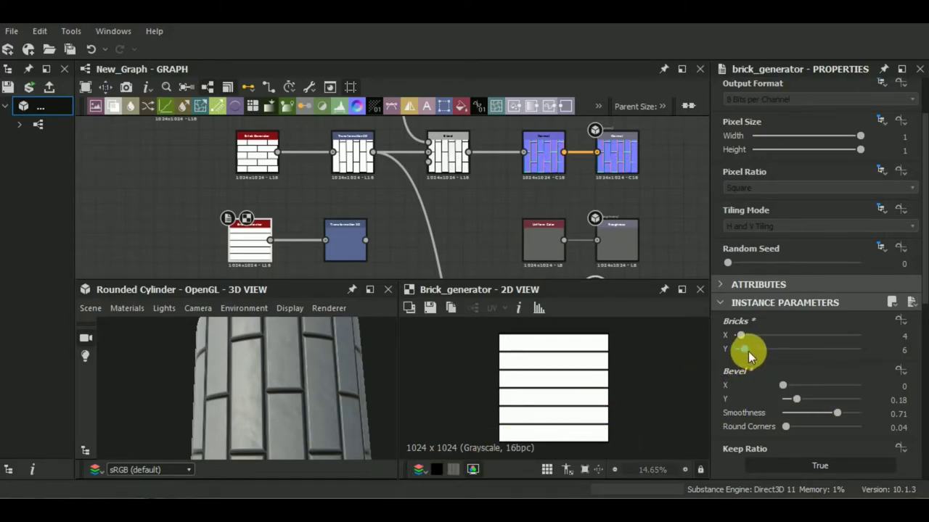
pyautogui.moveTo(748, 354); pyautogui.dragTo(766, 354)
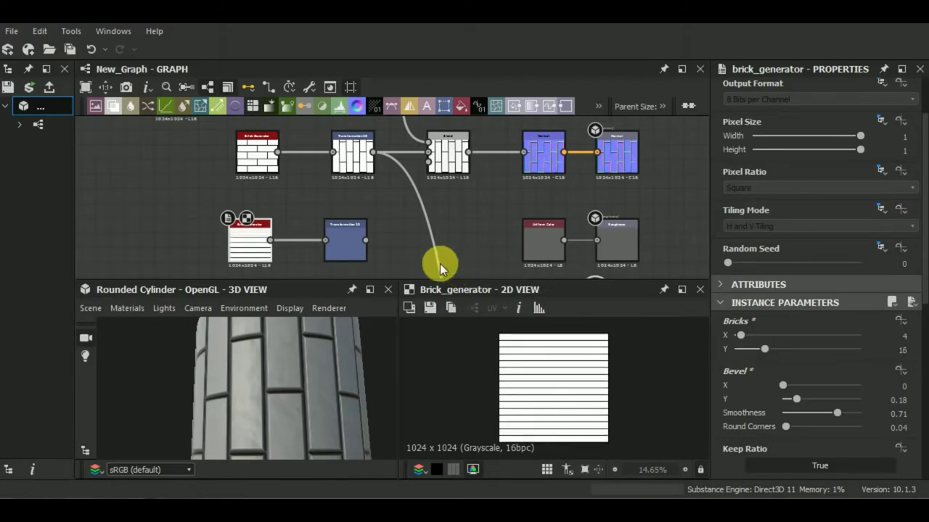
pyautogui.click(359, 248)
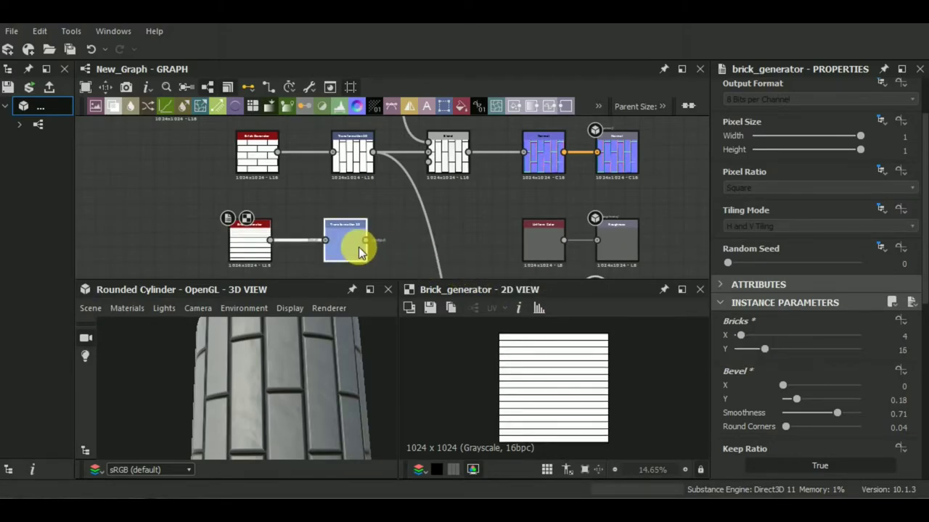
pyautogui.click(255, 253)
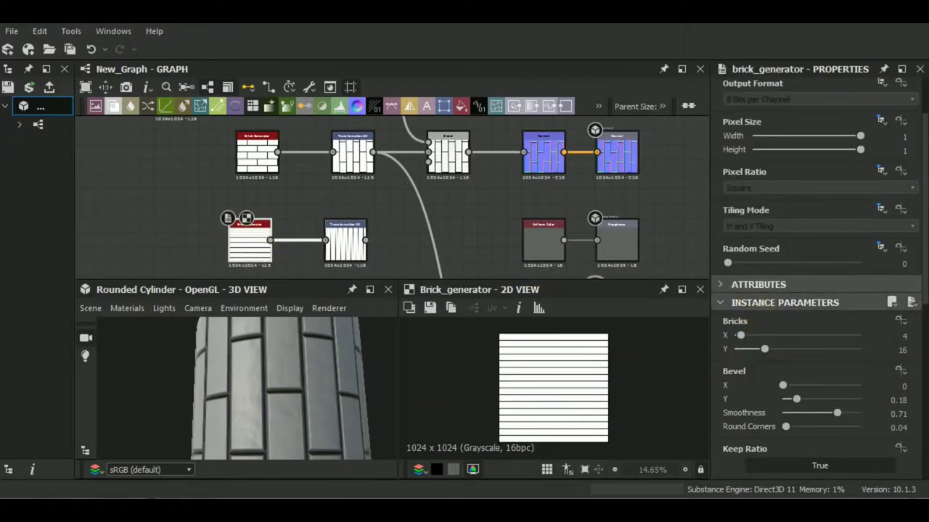
# - Insert a new Blend node on the height link and feed the thin vertical lines into it
pyautogui.moveTo(446, 166); pyautogui.dragTo(440, 232, button='middle')
pyautogui.scroll(3, 440, 232)
pyautogui.scroll(-5, 445, 228)
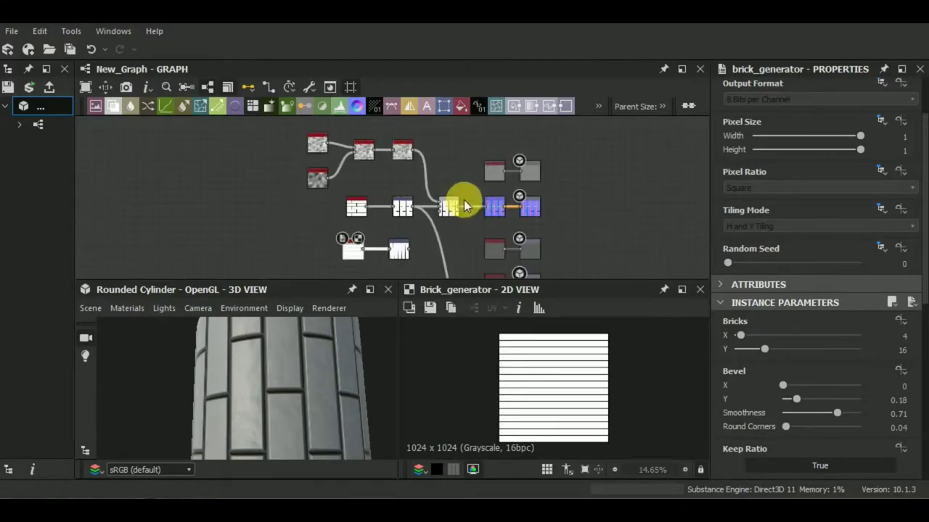
pyautogui.moveTo(291, 135)
pyautogui.mouseDown()
pyautogui.moveTo(408, 268)
pyautogui.moveTo(446, 214)
pyautogui.moveTo(441, 201)
pyautogui.moveTo(448, 211)
pyautogui.moveTo(417, 218)
pyautogui.mouseUp()
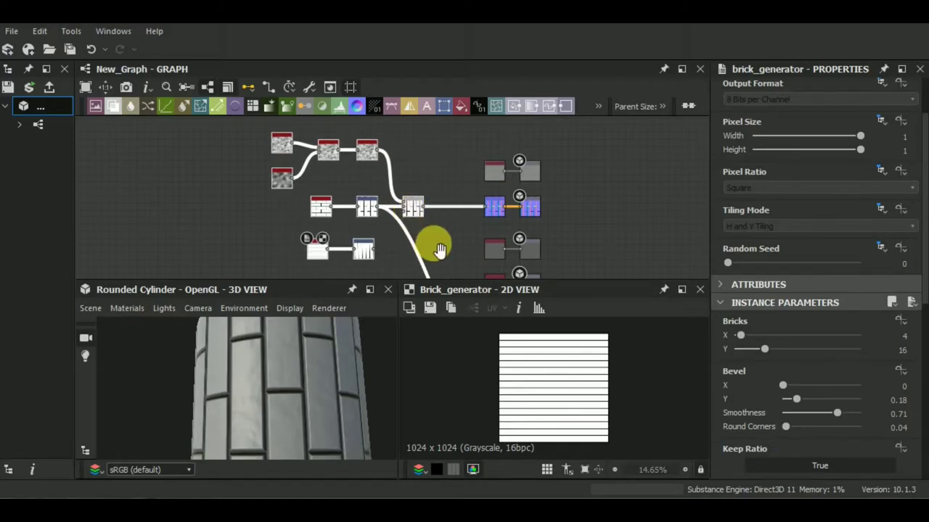
pyautogui.scroll(-1, 408, 181)
pyautogui.scroll(-1, 430, 254)
pyautogui.scroll(1, 425, 201)
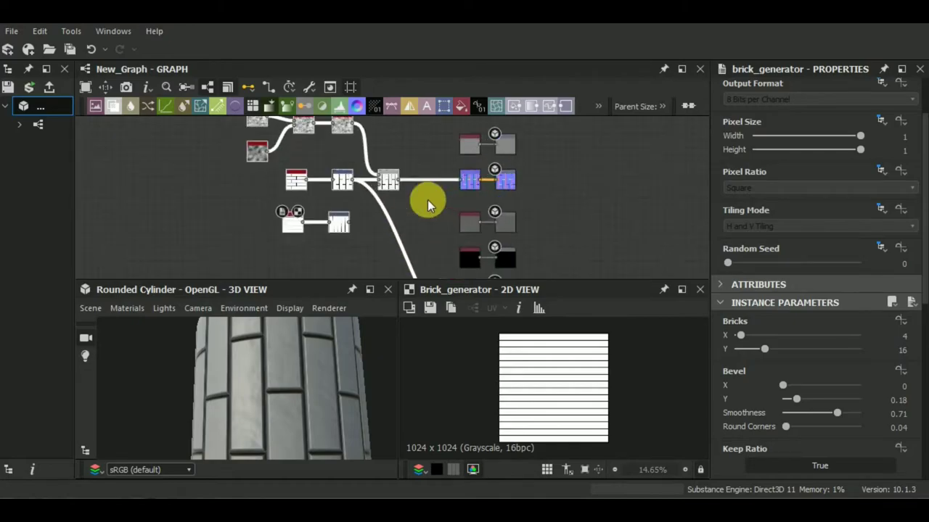
pyautogui.scroll(1, 425, 201)
pyautogui.press('space')
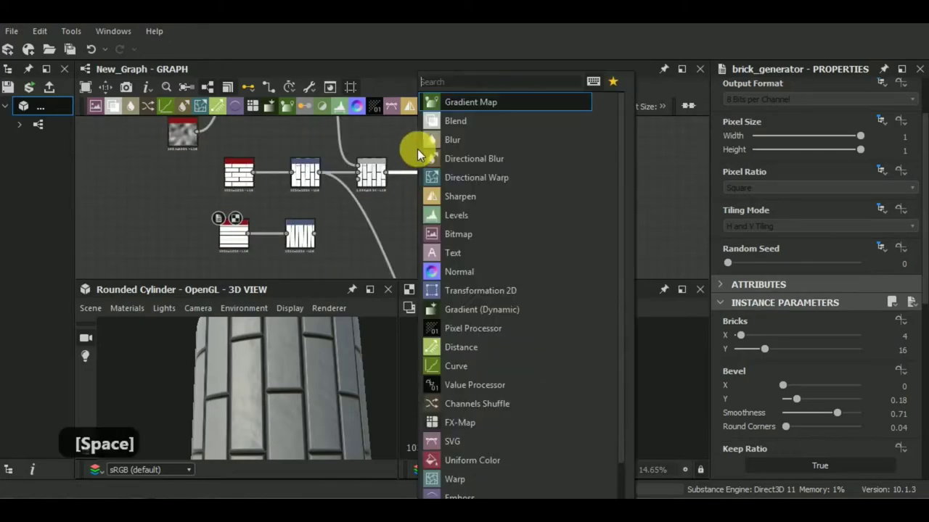
pyautogui.write('bl')
pyautogui.click(475, 104)
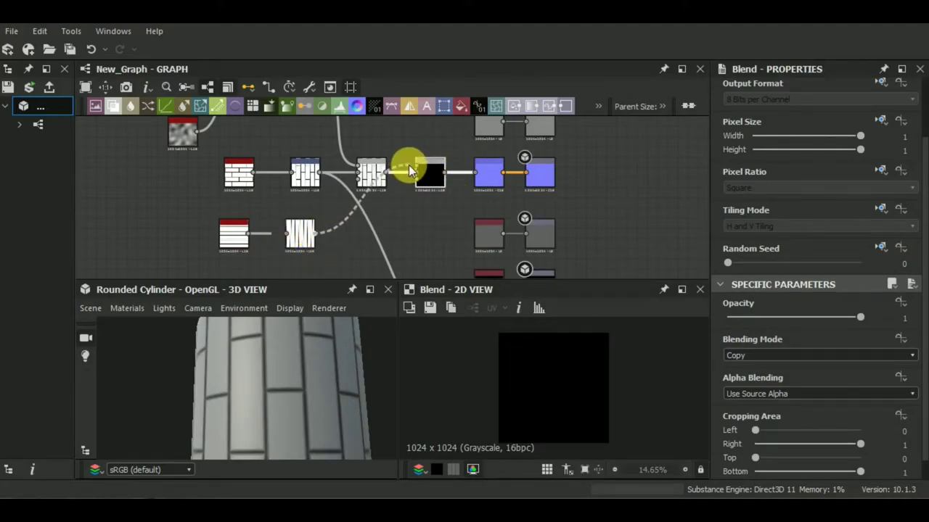
pyautogui.moveTo(316, 233); pyautogui.dragTo(414, 164)
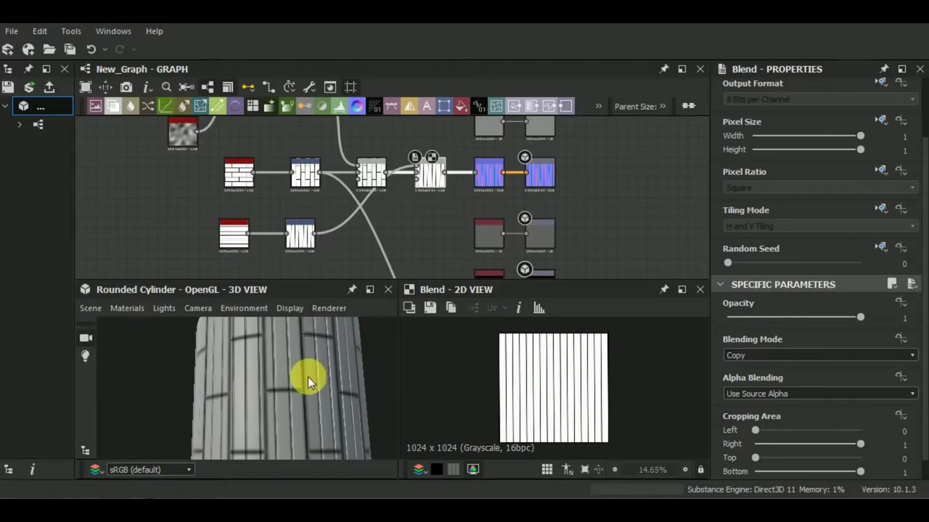
# - Set the new Blend to Multiply with opacity 0.12
pyautogui.moveTo(307, 377); pyautogui.dragTo(296, 399)
pyautogui.scroll(3, 295, 394)
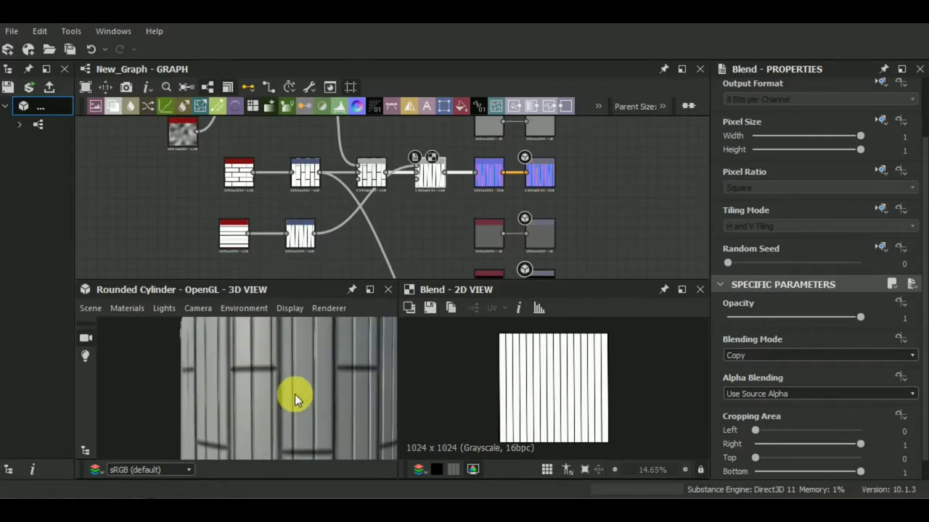
pyautogui.scroll(-3, 295, 394)
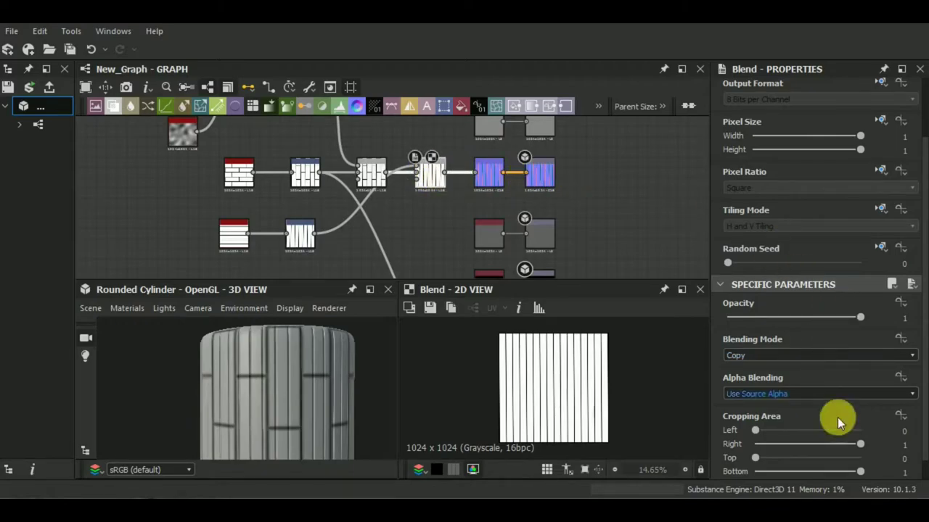
pyautogui.click(781, 354)
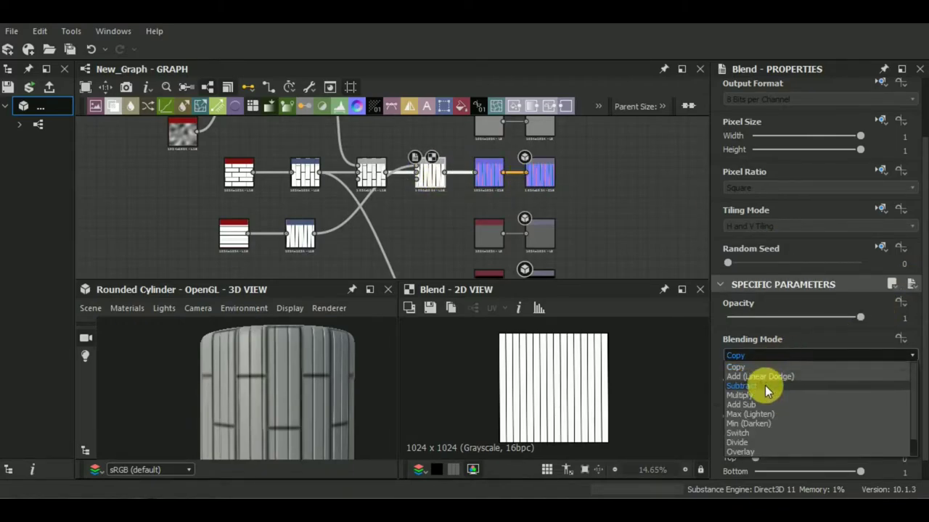
pyautogui.click(774, 376)
pyautogui.press('Down')
pyautogui.press('Down')
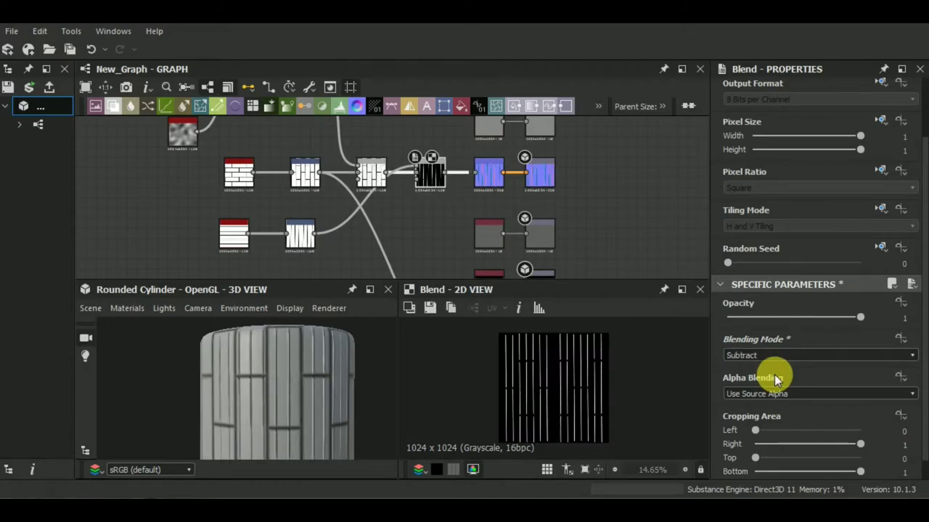
pyautogui.press('Down')
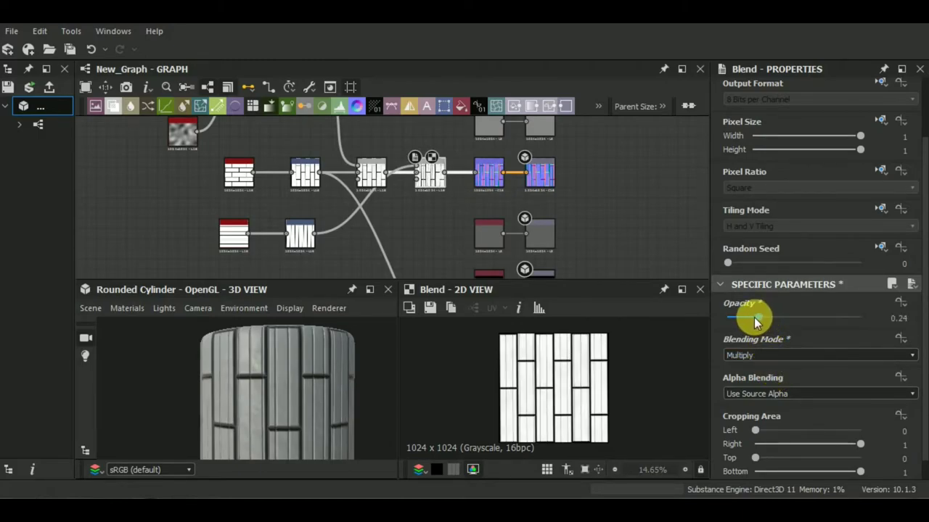
pyautogui.moveTo(754, 321); pyautogui.dragTo(742, 317)
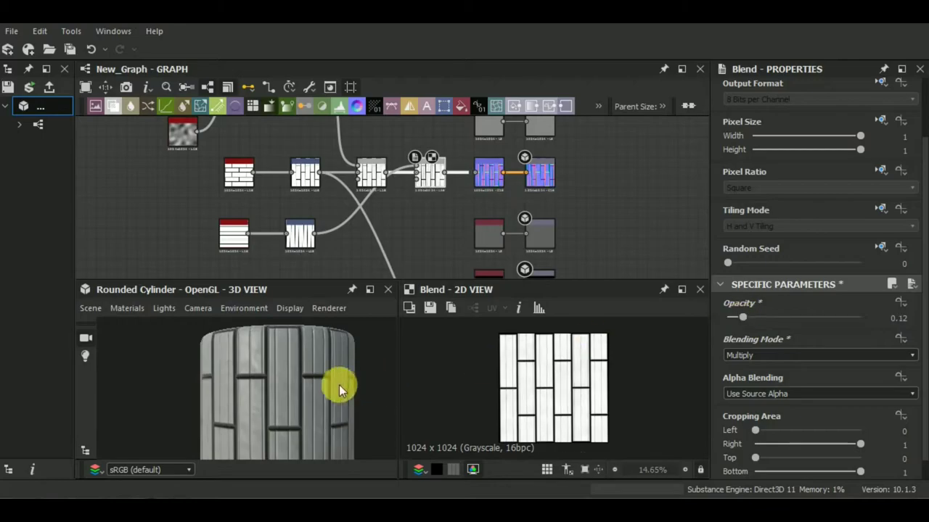
pyautogui.moveTo(338, 386)
pyautogui.mouseDown()
pyautogui.moveTo(330, 429)
pyautogui.moveTo(300, 389)
pyautogui.moveTo(275, 414)
pyautogui.moveTo(290, 358)
pyautogui.moveTo(327, 438)
pyautogui.moveTo(309, 413)
pyautogui.moveTo(322, 367)
pyautogui.moveTo(300, 380)
pyautogui.mouseUp()
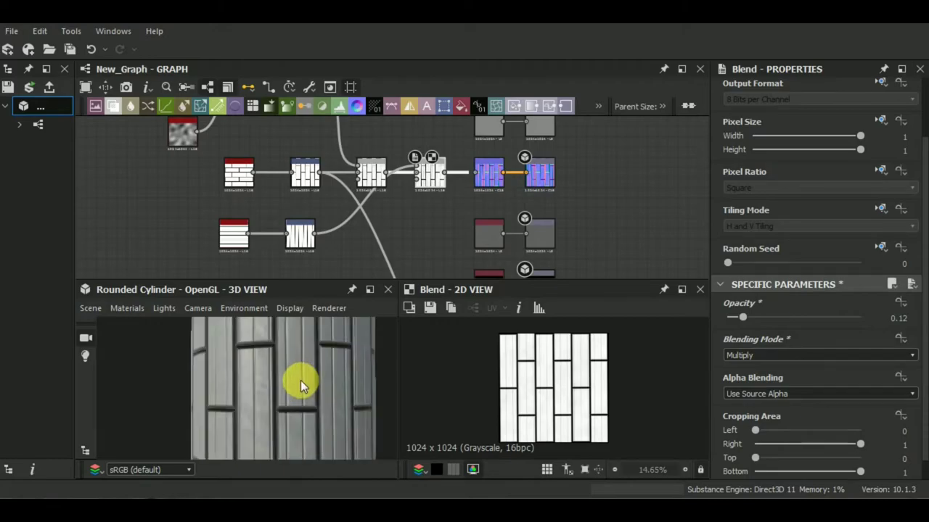
# - Set the lower Brick Generator to 19 bricks in Y, then shift the Blend and lower brick nodes down-right
pyautogui.click(241, 239)
pyautogui.moveTo(787, 356); pyautogui.dragTo(772, 352)
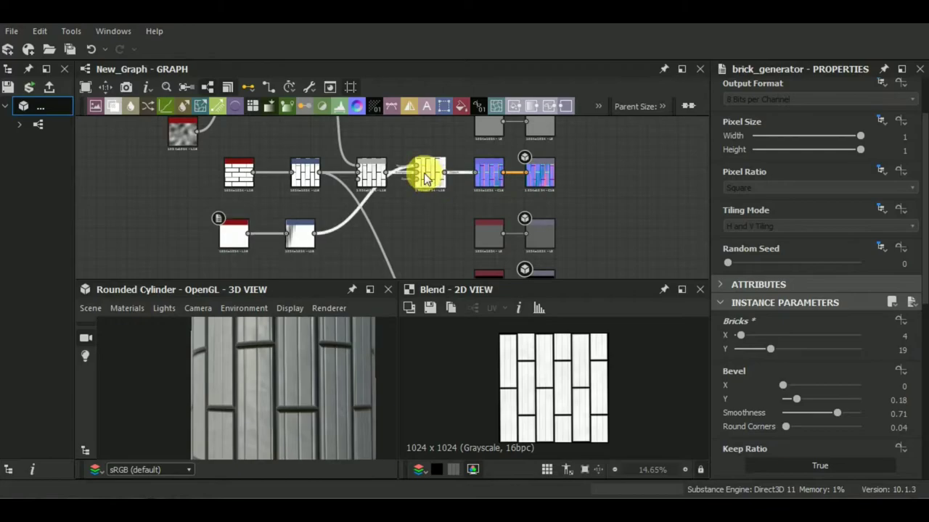
pyautogui.click(429, 172)
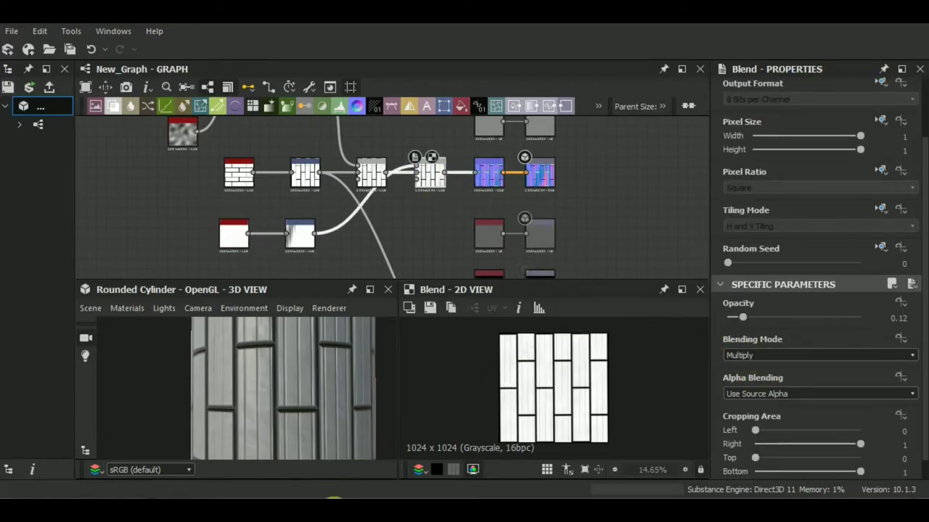
pyautogui.moveTo(379, 197); pyautogui.dragTo(416, 224, button='middle')
pyautogui.moveTo(431, 209); pyautogui.dragTo(435, 212)
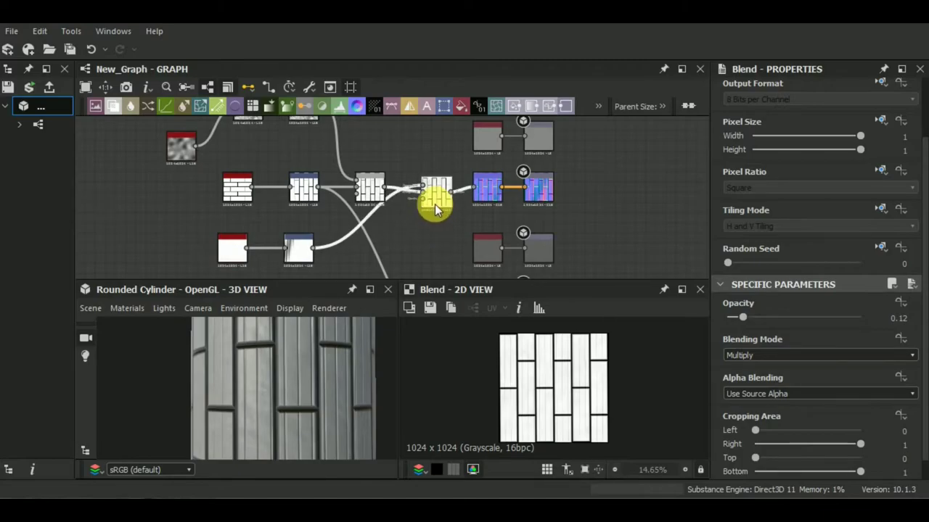
pyautogui.moveTo(397, 245); pyautogui.dragTo(416, 207, button='middle')
pyautogui.moveTo(361, 241); pyautogui.dragTo(242, 213)
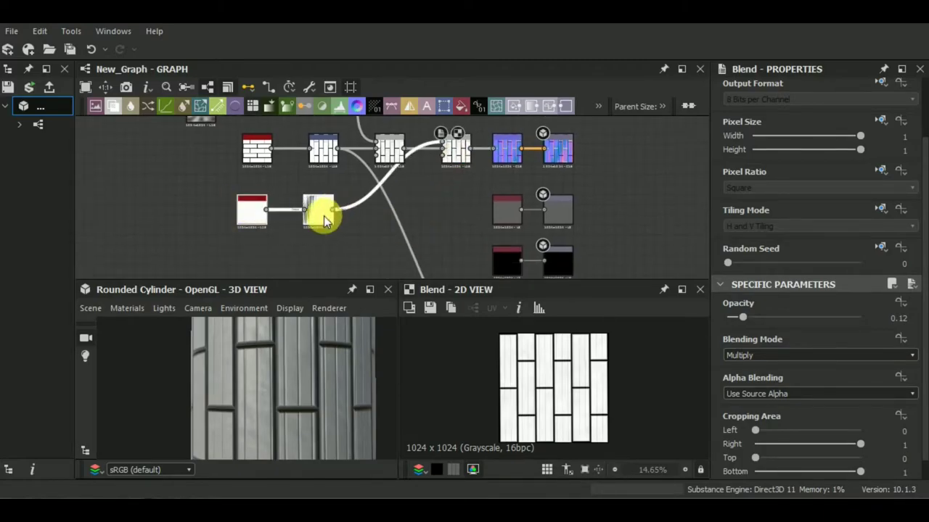
pyautogui.moveTo(326, 213); pyautogui.dragTo(342, 243)
pyautogui.moveTo(420, 194); pyautogui.dragTo(395, 177)
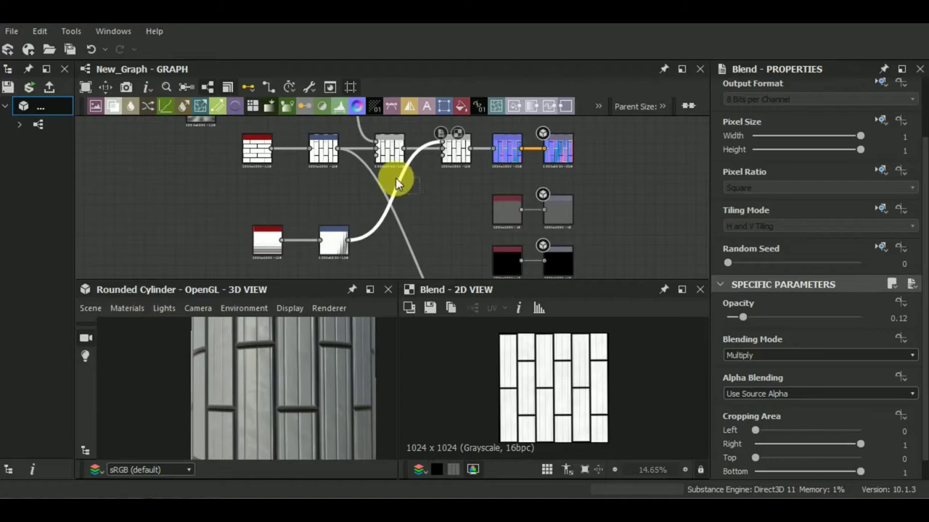
# - Add a Slope Blur Grayscale node to the height chain
pyautogui.press('space')
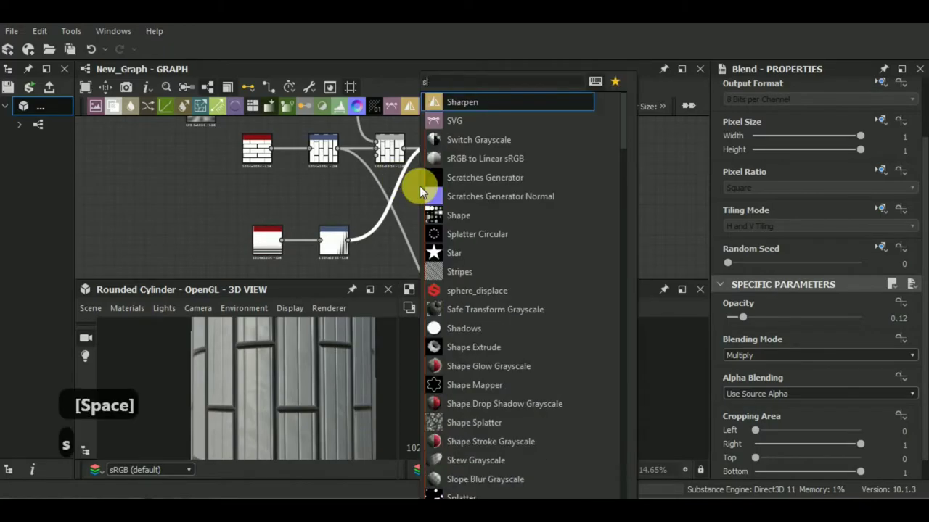
pyautogui.write('slo')
pyautogui.click(483, 104)
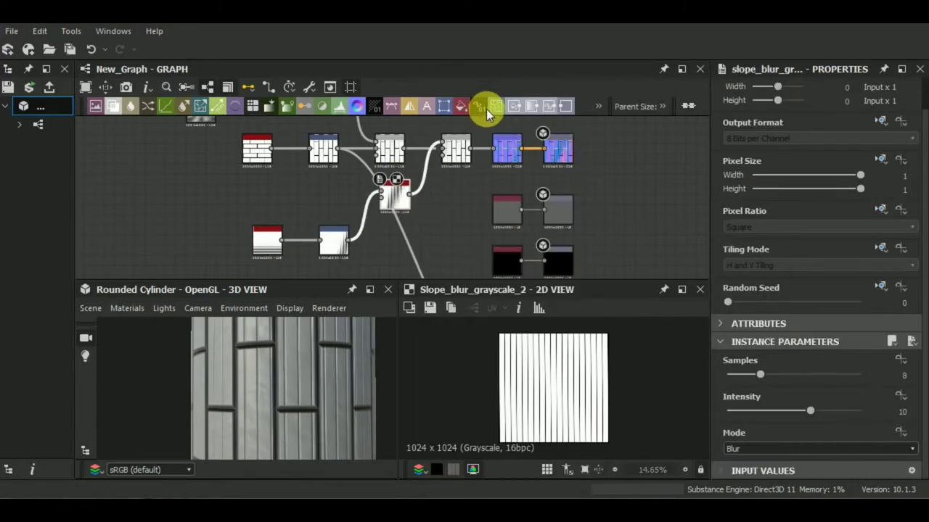
pyautogui.moveTo(396, 206); pyautogui.dragTo(405, 221)
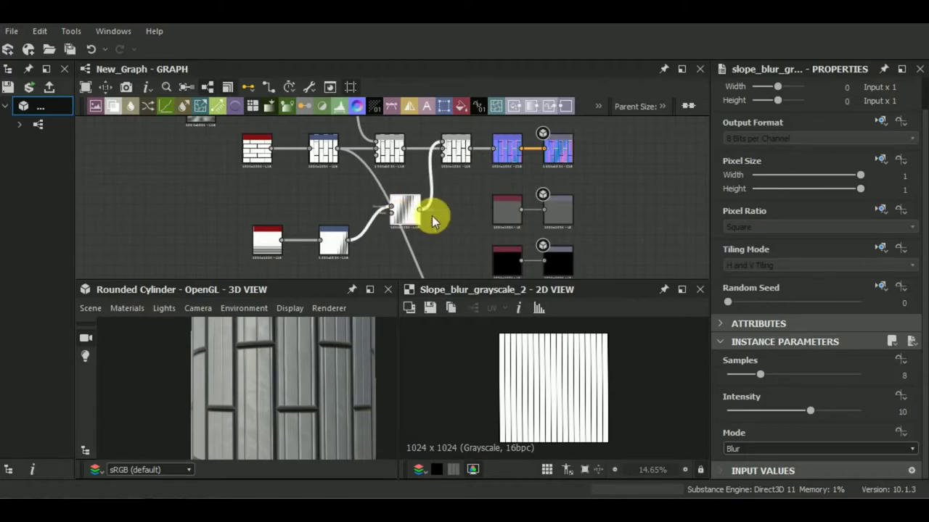
pyautogui.scroll(2, 425, 239)
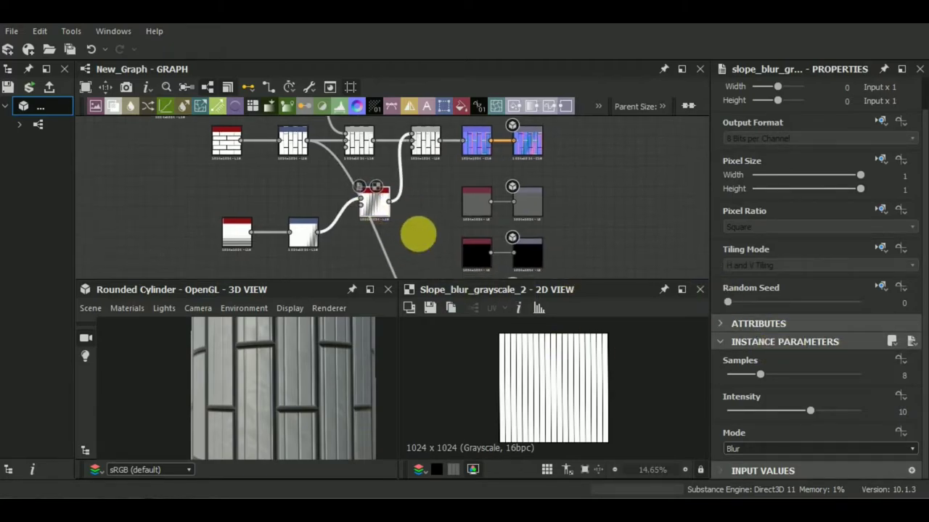
pyautogui.scroll(2, 406, 222)
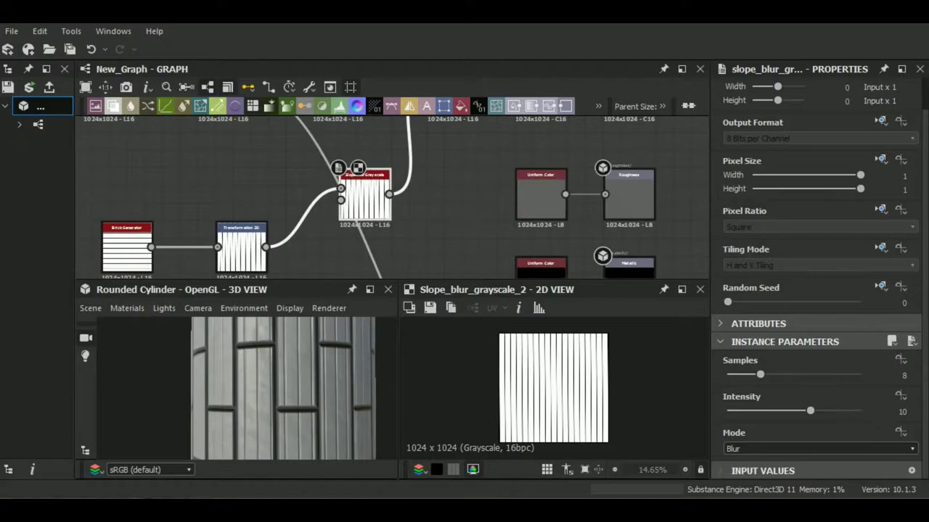
pyautogui.moveTo(404, 233); pyautogui.dragTo(387, 145, button='middle')
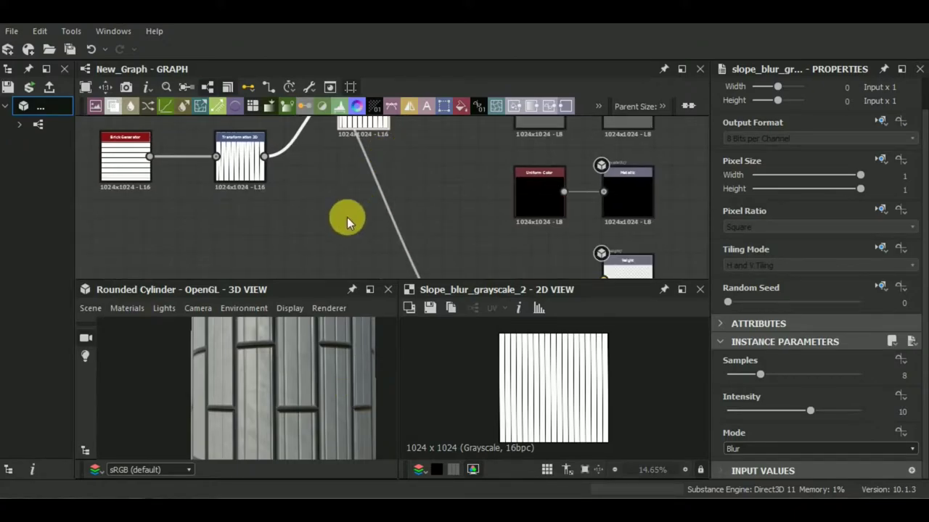
pyautogui.moveTo(347, 222); pyautogui.dragTo(344, 242, button='middle')
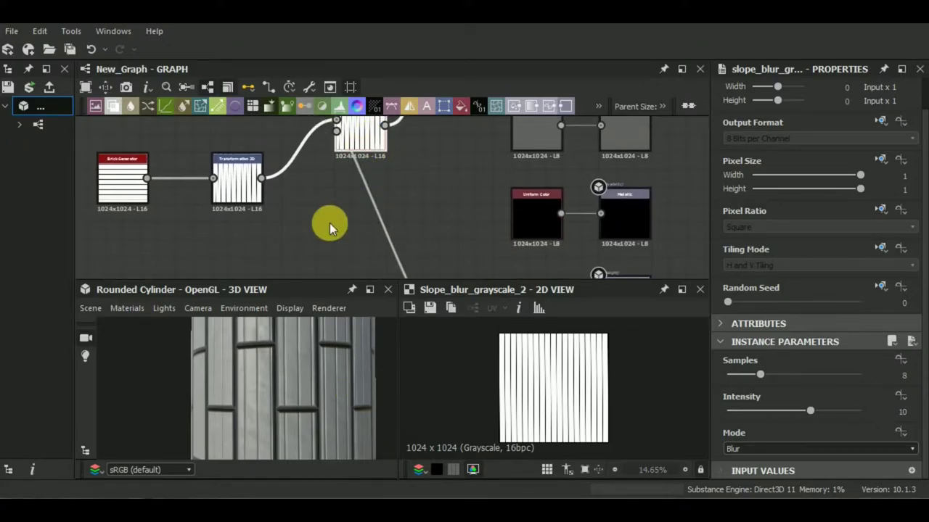
# - Add a Perlin Noise node below the slope blur as its slope input
pyautogui.press('space')
pyautogui.write('per')
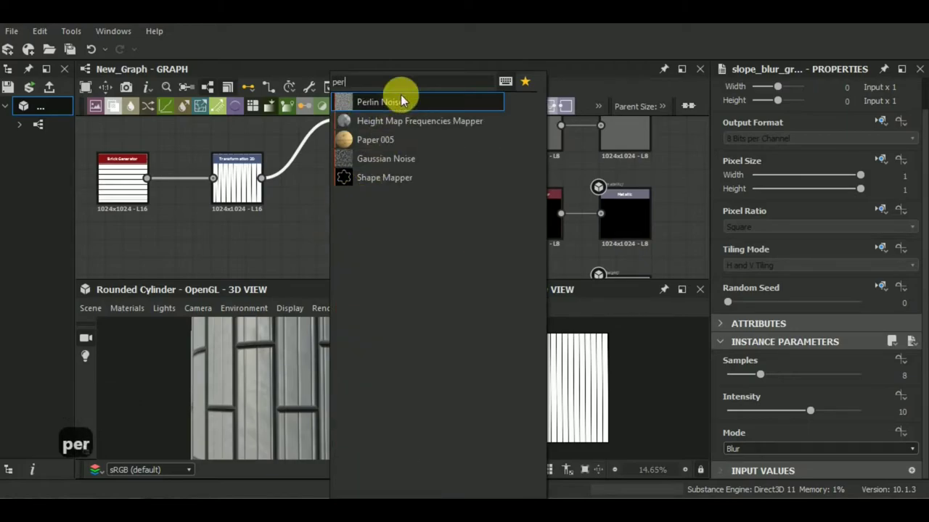
pyautogui.click(402, 100)
pyautogui.moveTo(338, 242)
pyautogui.mouseDown()
pyautogui.moveTo(307, 253)
pyautogui.moveTo(337, 131)
pyautogui.mouseUp()
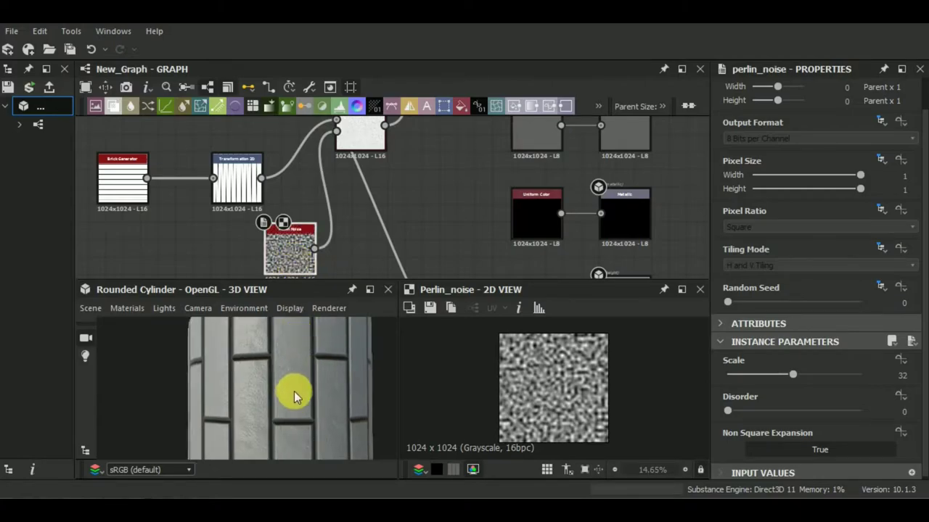
pyautogui.scroll(-2, 295, 386)
pyautogui.scroll(5, 292, 385)
pyautogui.scroll(-1, 291, 387)
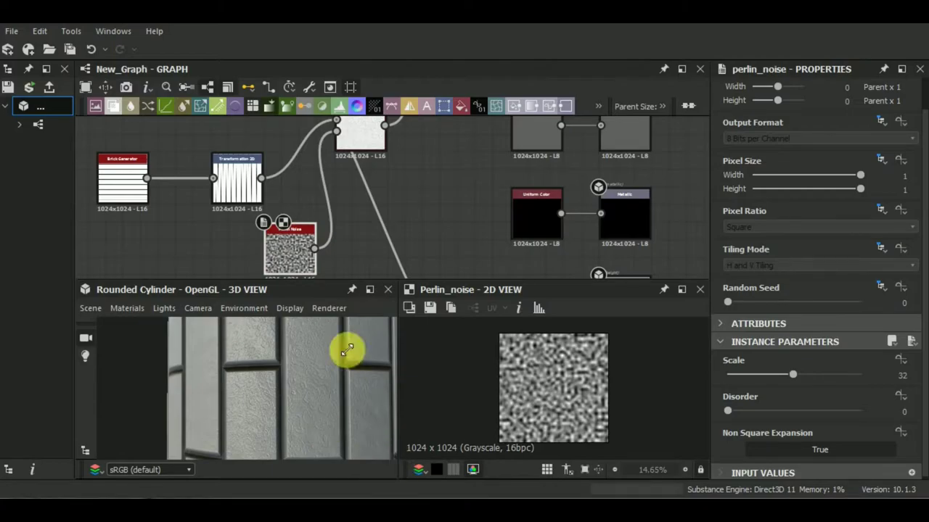
pyautogui.moveTo(450, 141); pyautogui.dragTo(465, 192, button='middle')
# - Set the Slope Blur Grayscale to 32 samples and intensity 1.13
pyautogui.click(388, 182)
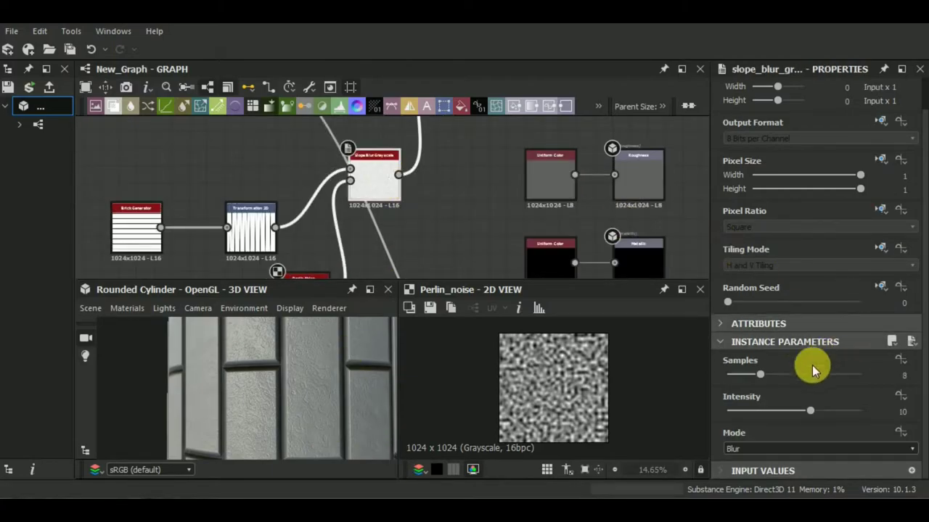
pyautogui.moveTo(758, 374); pyautogui.dragTo(895, 374)
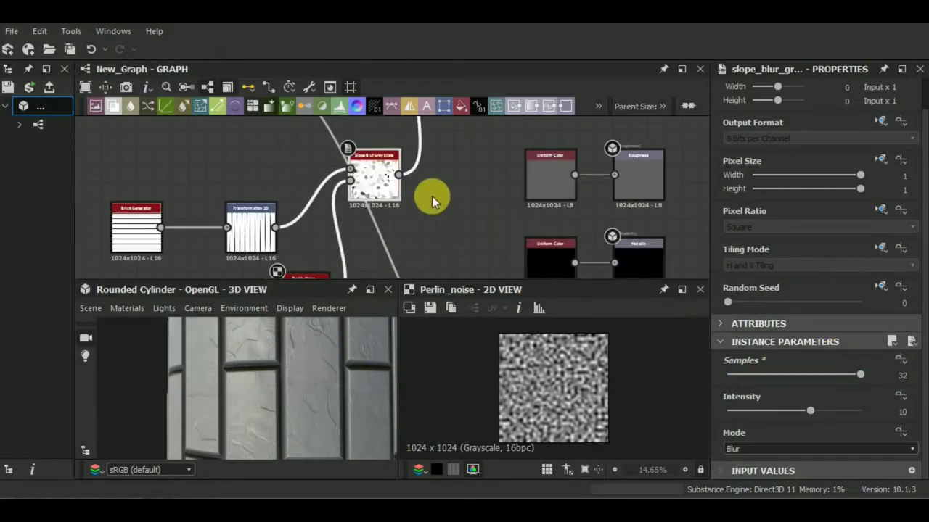
pyautogui.doubleClick(385, 185)
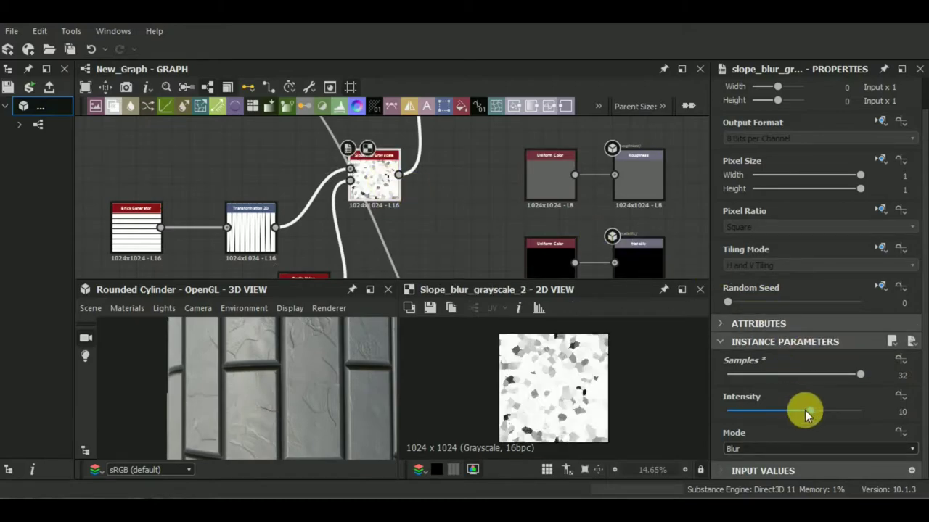
pyautogui.moveTo(804, 410); pyautogui.dragTo(737, 412)
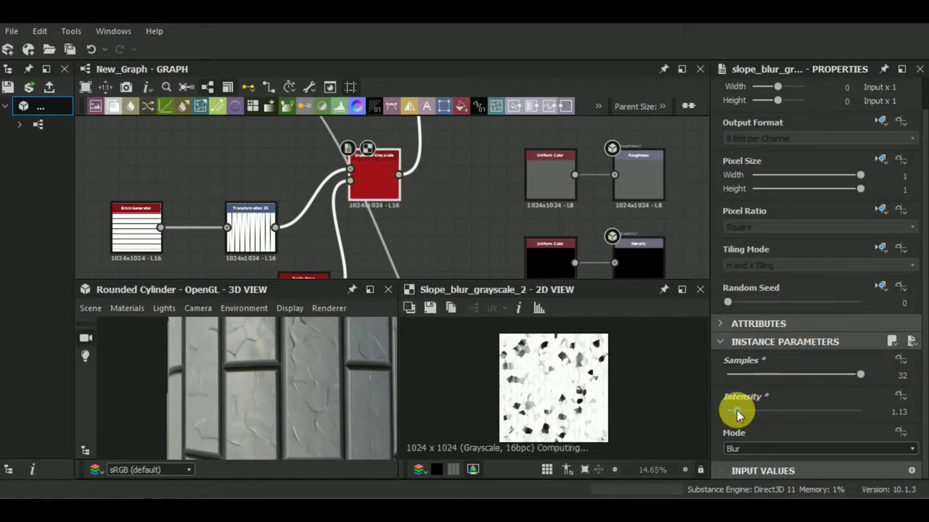
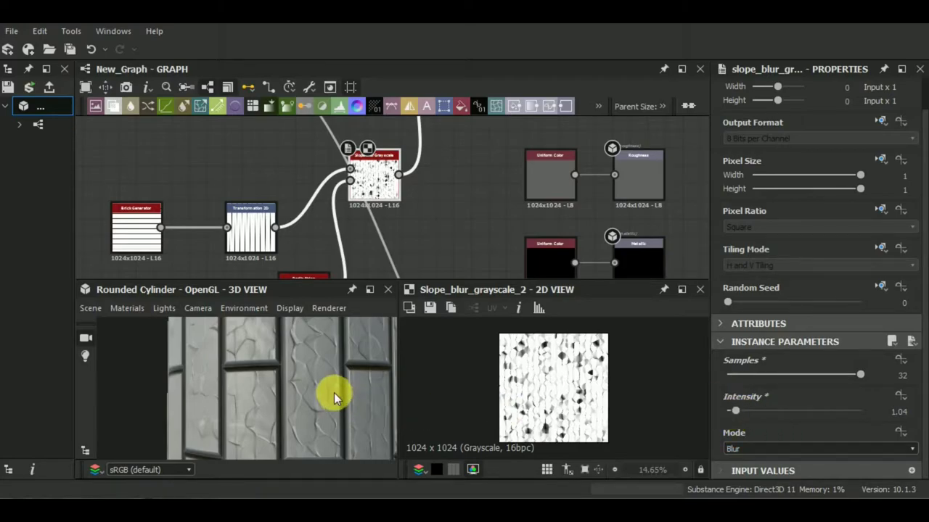
# - Lower the Slope Blur Grayscale intensity from 1.04 to 0.09
pyautogui.moveTo(333, 393); pyautogui.dragTo(334, 405)
pyautogui.scroll(-3, 315, 369)
pyautogui.scroll(3, 295, 369)
pyautogui.scroll(2, 295, 369)
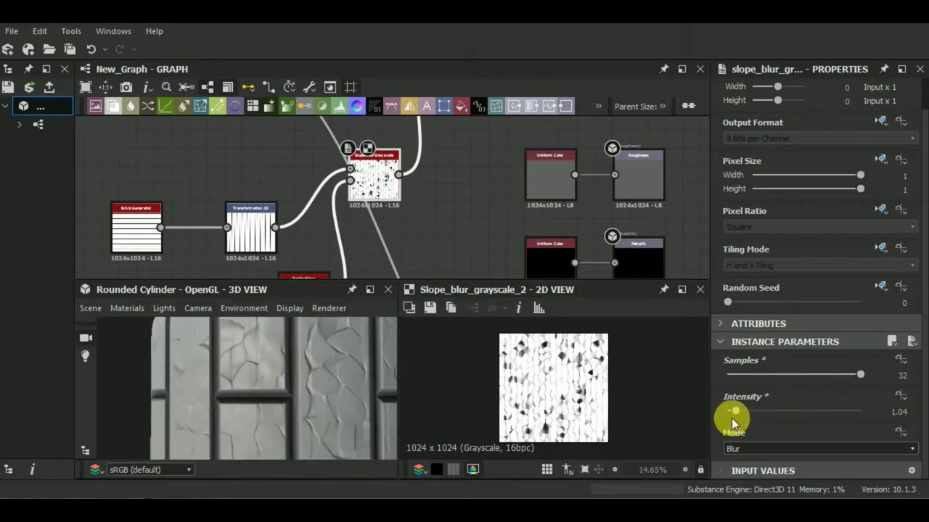
pyautogui.moveTo(734, 414); pyautogui.dragTo(727, 414)
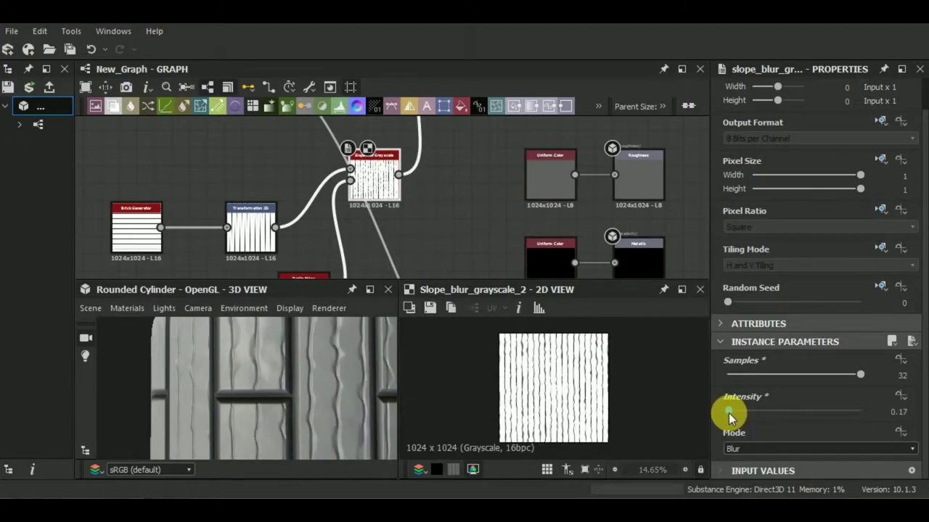
pyautogui.moveTo(729, 413); pyautogui.dragTo(728, 413)
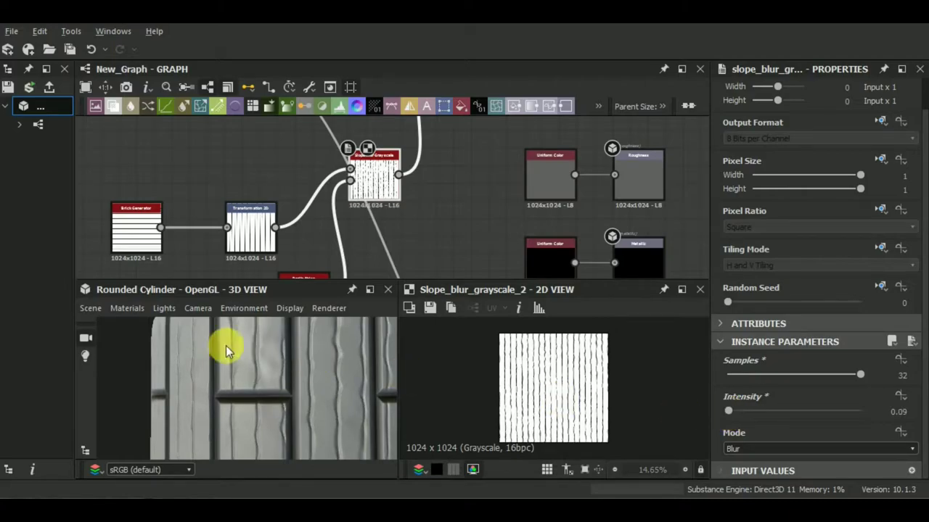
# - Orbit and zoom the cylinder preview to inspect the fine vertical grain streaks
pyautogui.moveTo(226, 346)
pyautogui.mouseDown()
pyautogui.moveTo(245, 379)
pyautogui.moveTo(225, 373)
pyautogui.moveTo(261, 356)
pyautogui.moveTo(311, 419)
pyautogui.moveTo(315, 331)
pyautogui.moveTo(303, 382)
pyautogui.mouseUp()
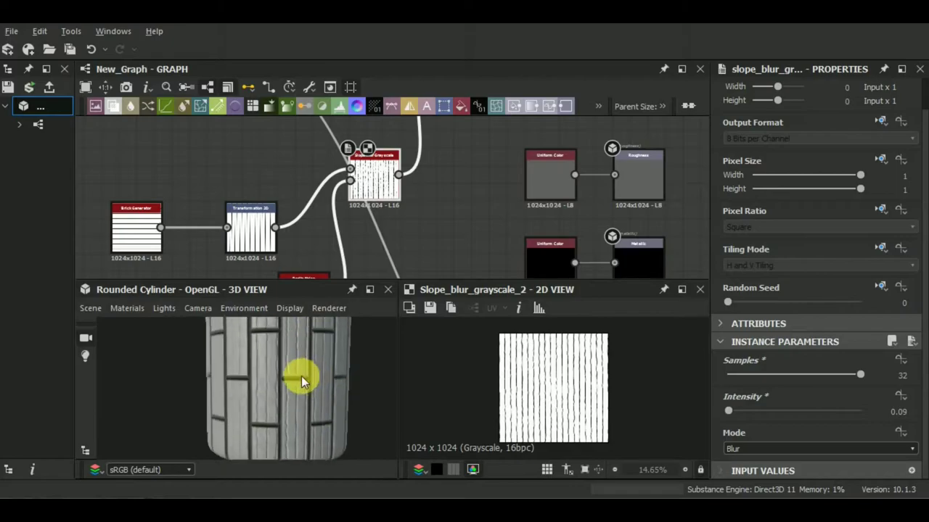
pyautogui.scroll(2, 272, 374)
pyautogui.scroll(2, 274, 371)
pyautogui.scroll(2, 280, 386)
pyautogui.scroll(3, 280, 396)
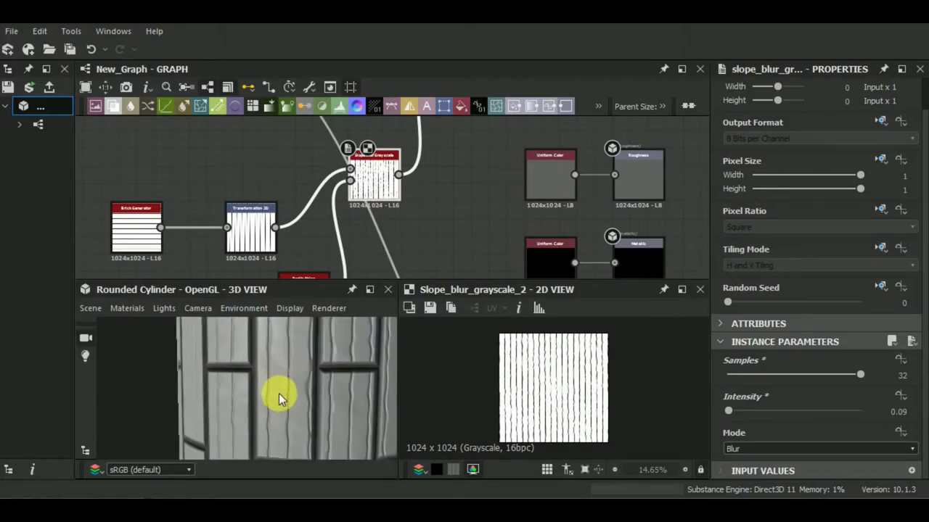
pyautogui.scroll(-2, 281, 393)
pyautogui.moveTo(283, 393)
pyautogui.mouseDown()
pyautogui.moveTo(321, 394)
pyautogui.moveTo(301, 389)
pyautogui.mouseUp()
pyautogui.scroll(2, 288, 390)
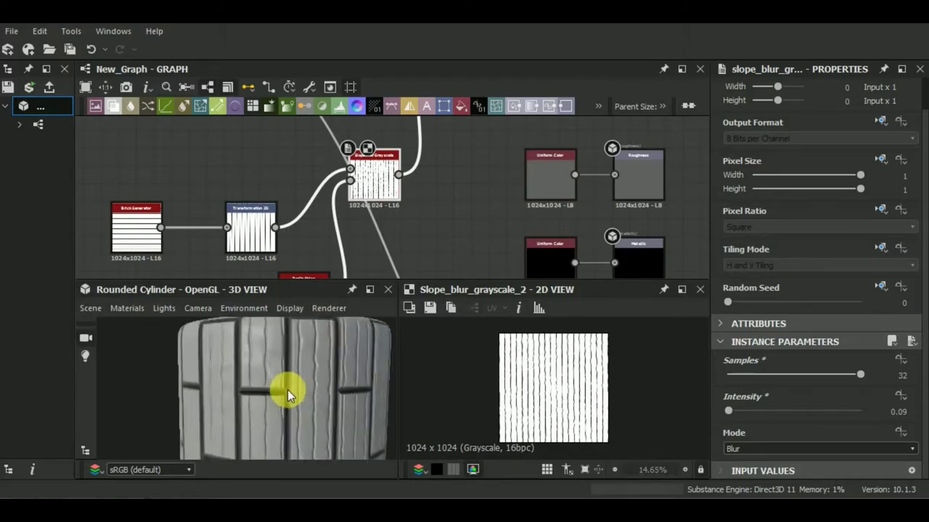
pyautogui.scroll(2, 288, 390)
pyautogui.scroll(-2, 288, 389)
pyautogui.moveTo(465, 235); pyautogui.dragTo(490, 159, button='middle')
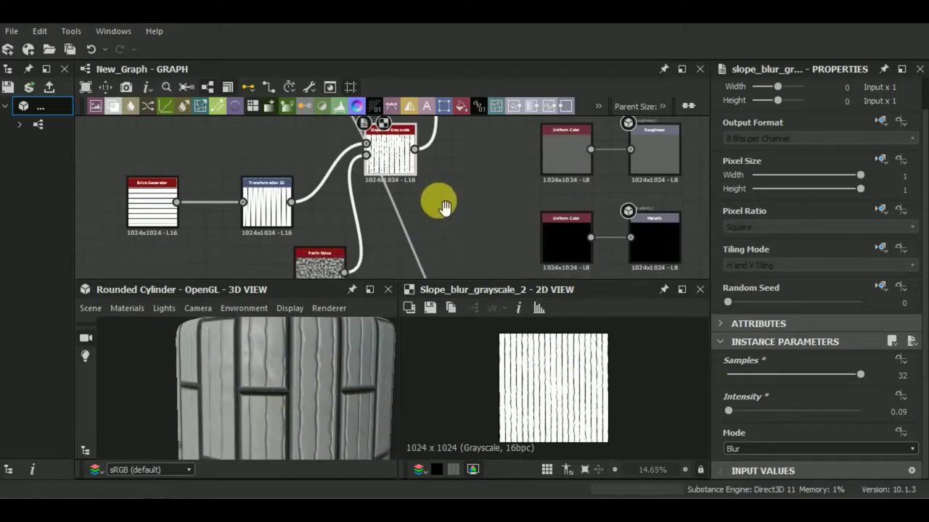
# - Give the Perlin Noise node Scale 37 and Disorder 0.29
pyautogui.click(335, 233)
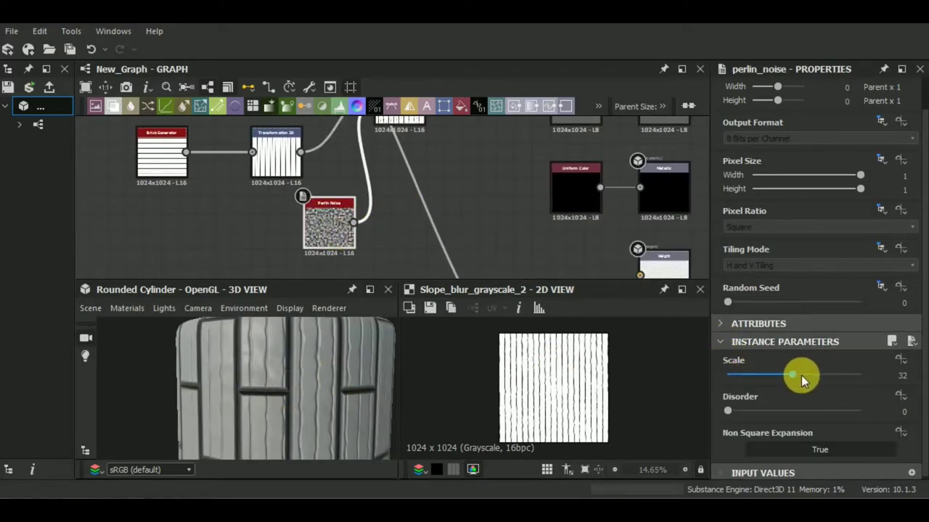
pyautogui.moveTo(793, 377)
pyautogui.mouseDown()
pyautogui.moveTo(779, 377)
pyautogui.moveTo(811, 374)
pyautogui.mouseUp()
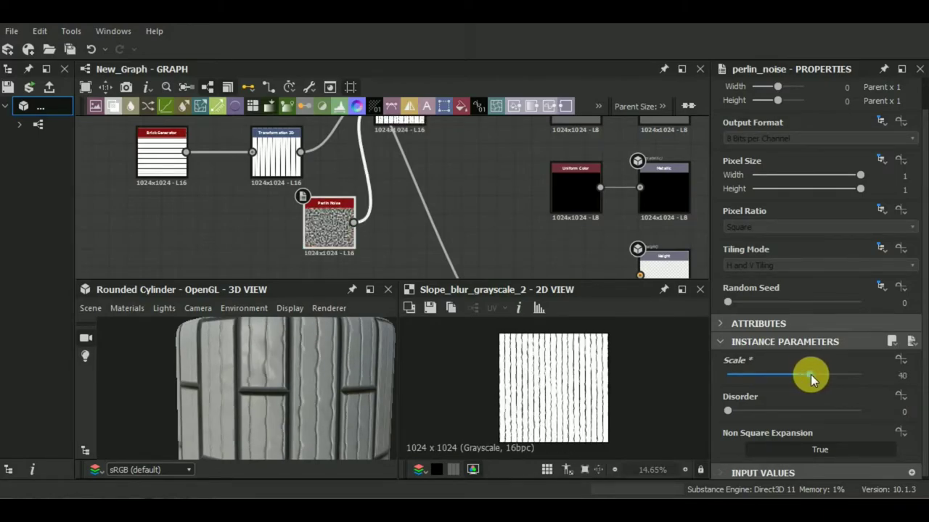
pyautogui.moveTo(728, 411); pyautogui.dragTo(746, 411)
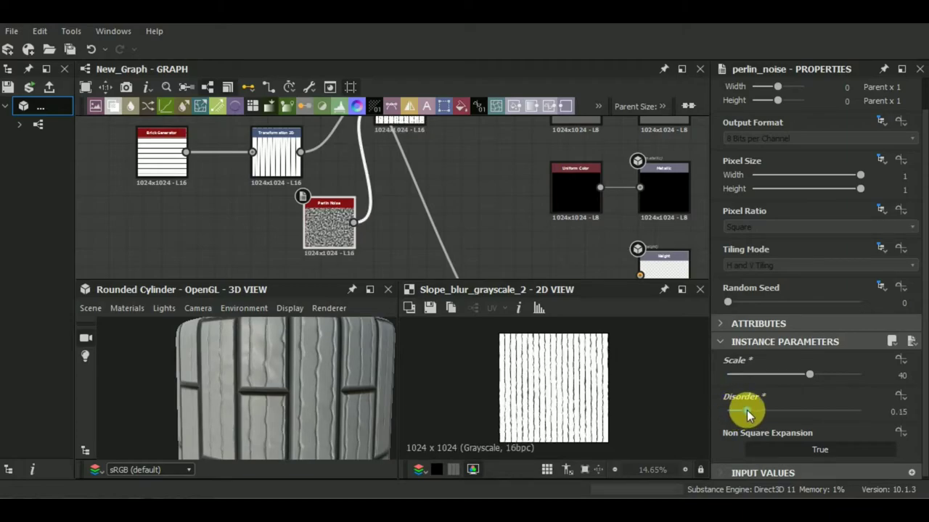
pyautogui.scroll(3, 264, 333)
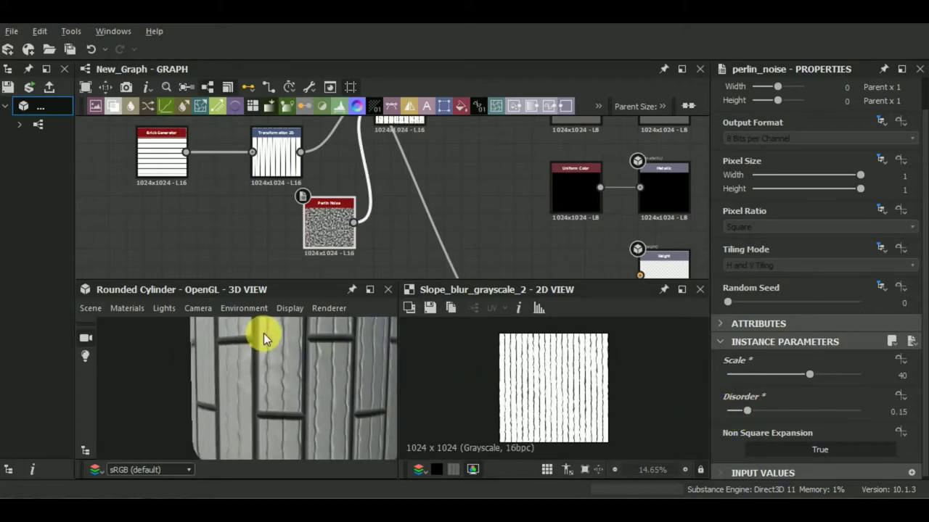
pyautogui.scroll(2, 261, 368)
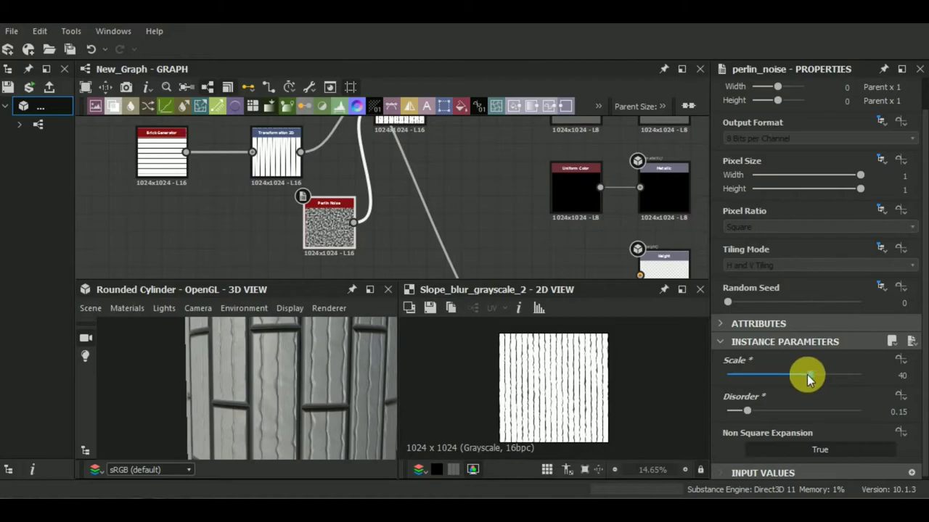
pyautogui.moveTo(809, 377)
pyautogui.mouseDown()
pyautogui.moveTo(796, 381)
pyautogui.moveTo(803, 375)
pyautogui.mouseUp()
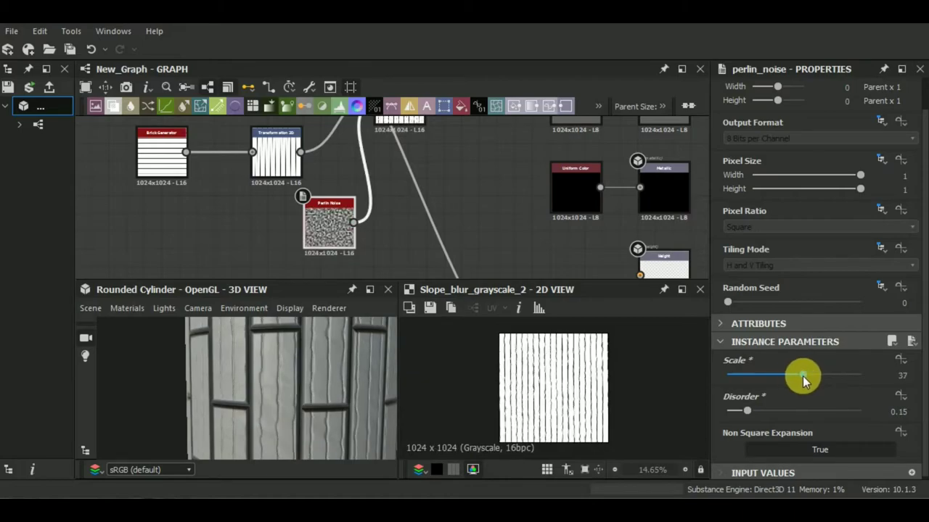
pyautogui.scroll(3, 589, 403)
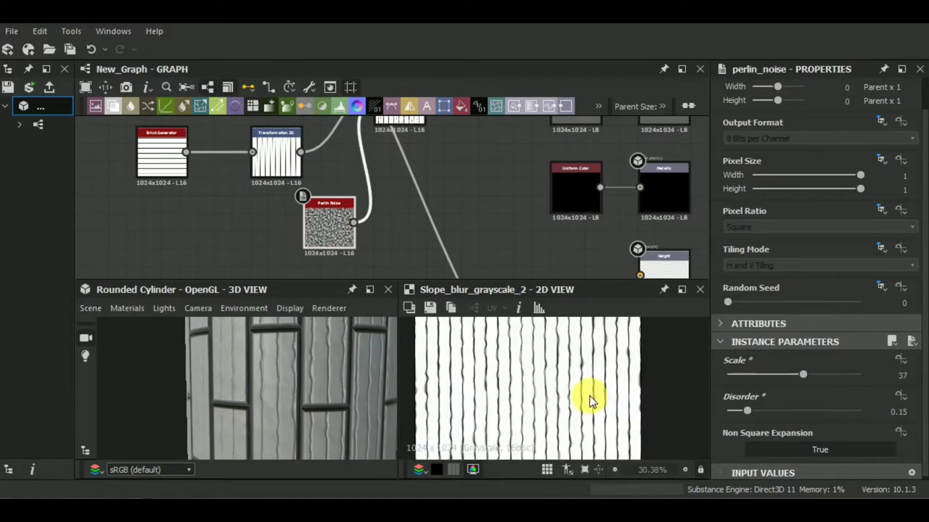
pyautogui.moveTo(745, 411)
pyautogui.mouseDown()
pyautogui.moveTo(736, 412)
pyautogui.moveTo(768, 412)
pyautogui.mouseUp()
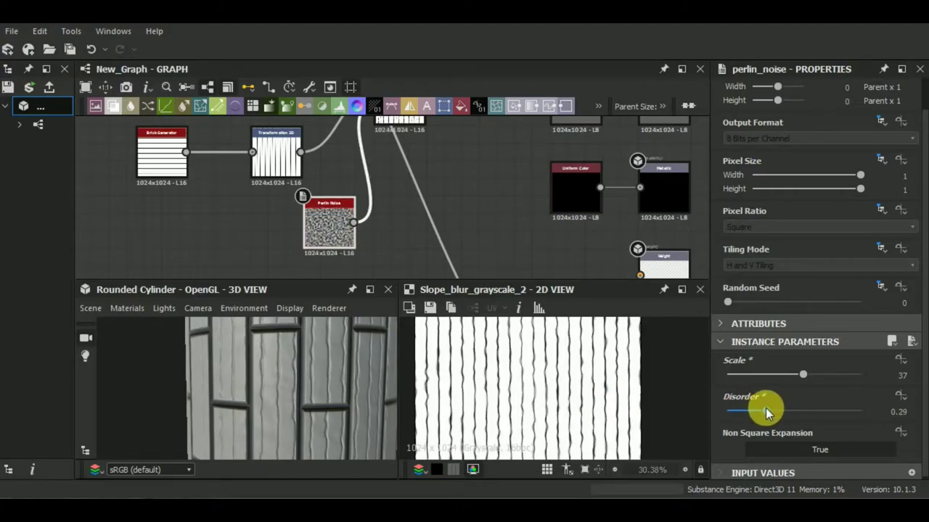
pyautogui.moveTo(299, 355); pyautogui.dragTo(289, 392)
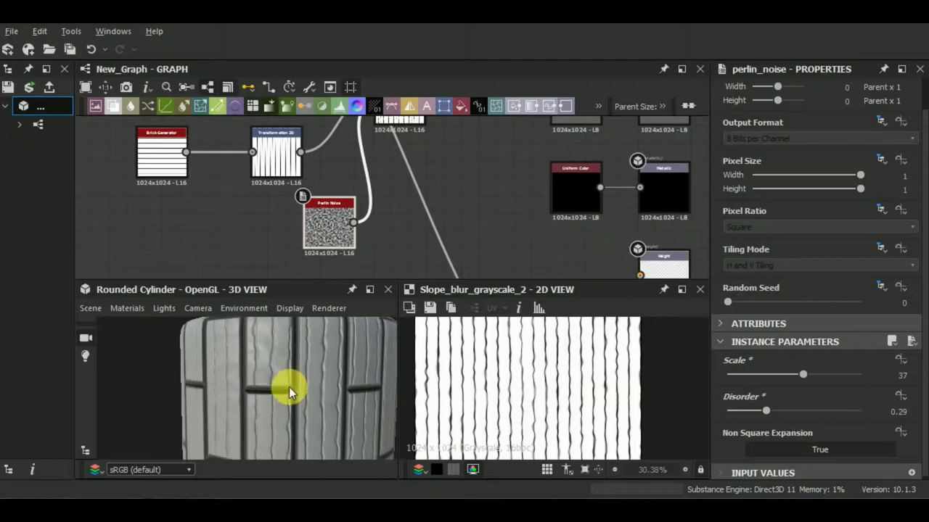
# - Fine-tune the Slope Blur intensity while checking the whole cylinder preview
pyautogui.click(410, 119)
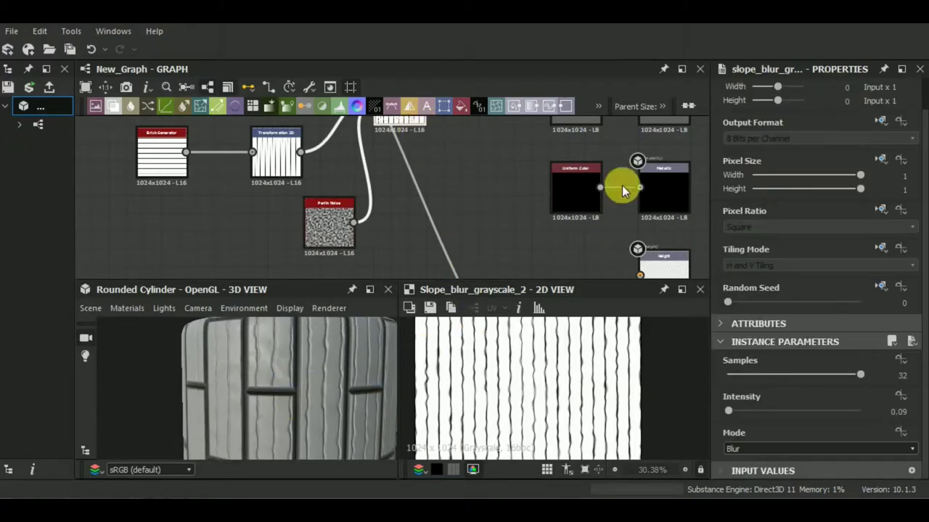
pyautogui.moveTo(732, 412); pyautogui.dragTo(730, 415)
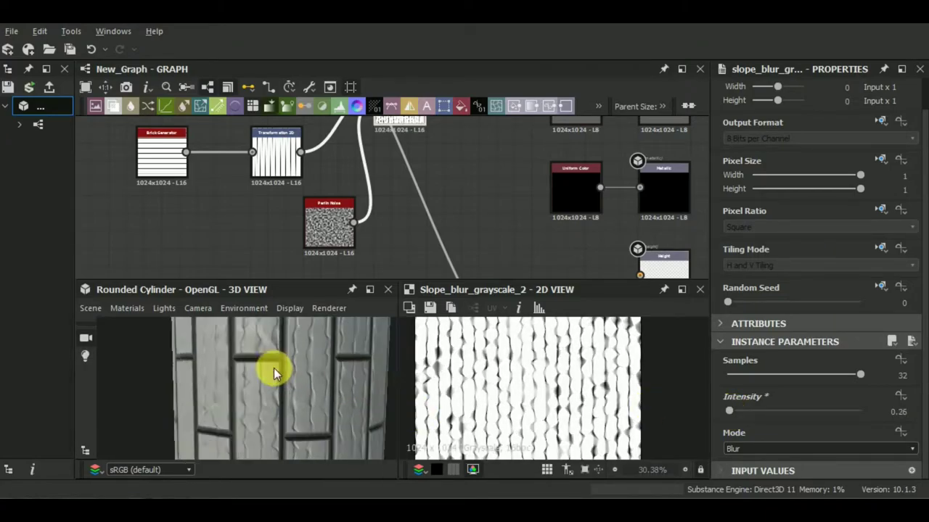
pyautogui.scroll(-3, 262, 344)
pyautogui.moveTo(261, 344)
pyautogui.mouseDown()
pyautogui.moveTo(325, 410)
pyautogui.moveTo(314, 417)
pyautogui.mouseUp()
pyautogui.scroll(-3, 260, 373)
pyautogui.scroll(2, 257, 371)
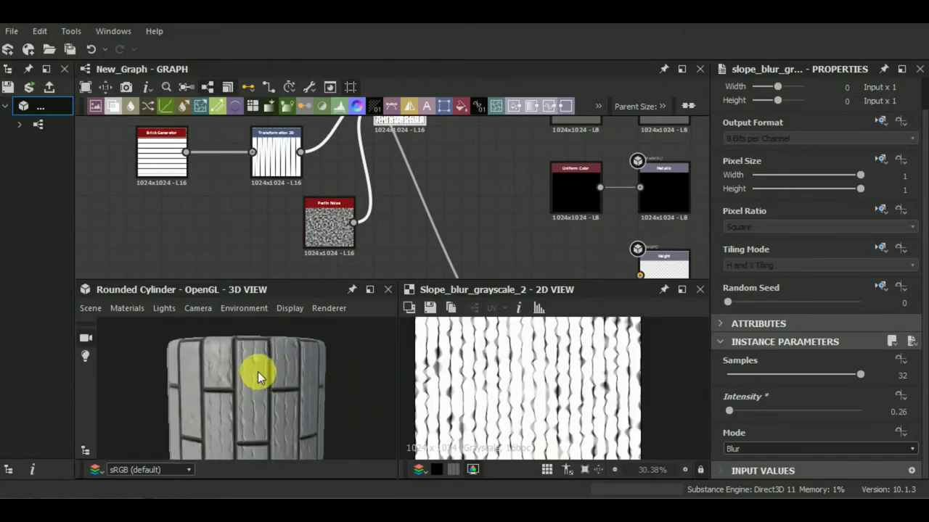
pyautogui.scroll(3, 257, 371)
pyautogui.moveTo(731, 410); pyautogui.dragTo(729, 411)
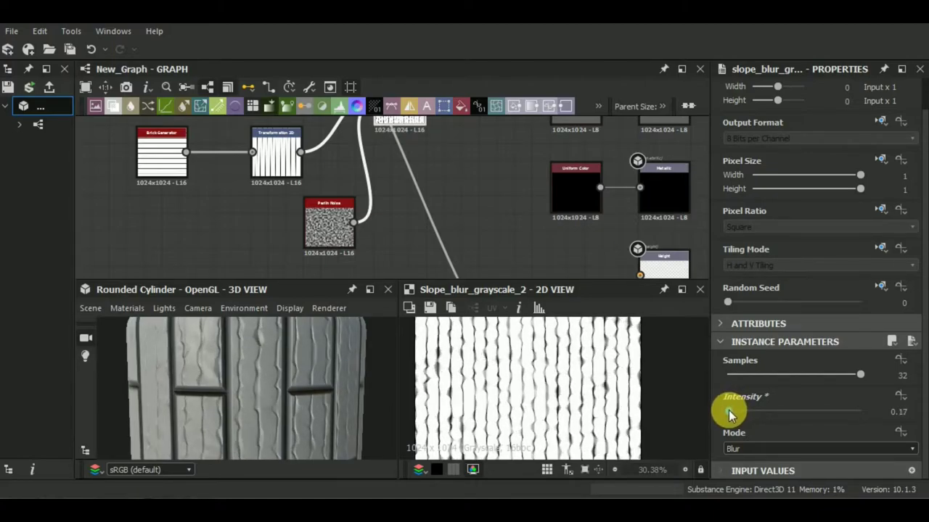
# - Switch the slope blur to Min mode at intensity 0.17 and inspect the cylinder
pyautogui.click(755, 448)
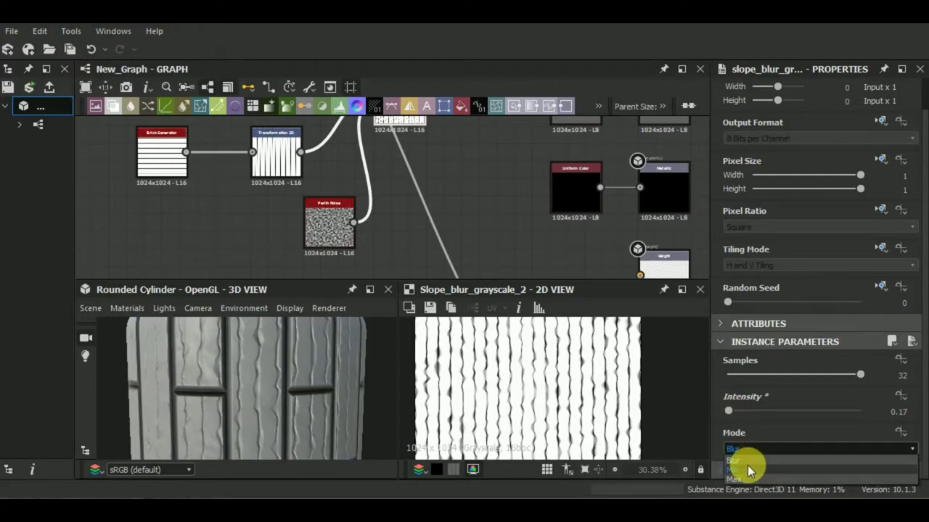
pyautogui.click(747, 466)
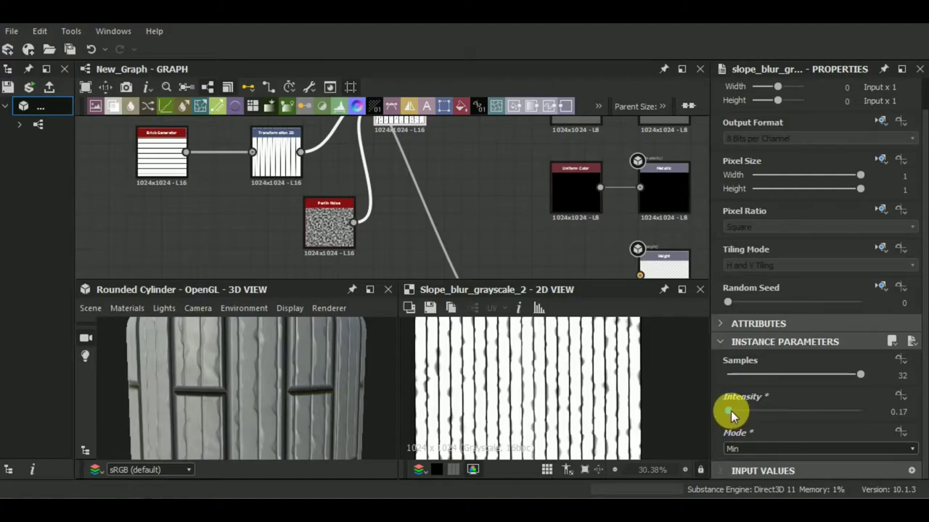
pyautogui.moveTo(730, 410); pyautogui.dragTo(729, 410)
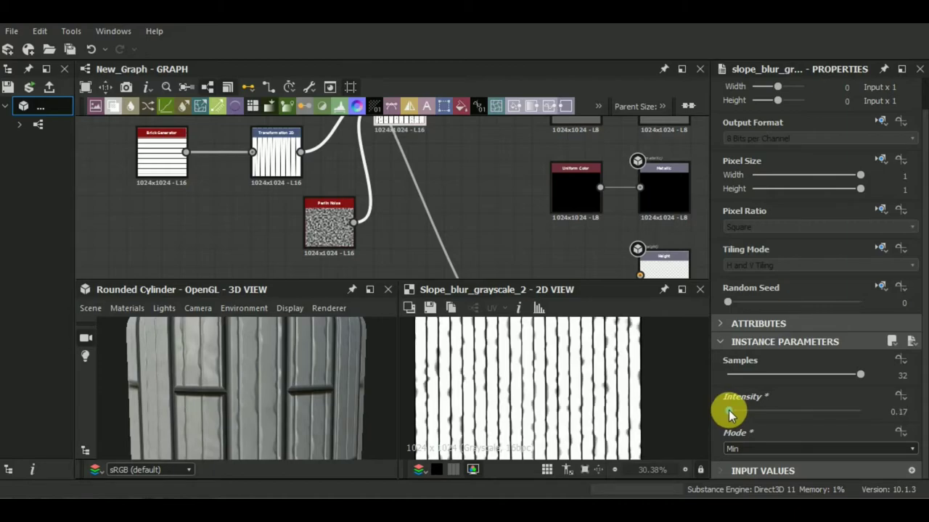
pyautogui.moveTo(250, 391)
pyautogui.mouseDown()
pyautogui.moveTo(262, 393)
pyautogui.moveTo(261, 374)
pyautogui.moveTo(254, 401)
pyautogui.moveTo(271, 394)
pyautogui.moveTo(264, 438)
pyautogui.moveTo(308, 418)
pyautogui.moveTo(283, 385)
pyautogui.moveTo(243, 396)
pyautogui.mouseUp()
pyautogui.scroll(-2, 243, 396)
pyautogui.scroll(2, 247, 386)
pyautogui.scroll(3, 250, 377)
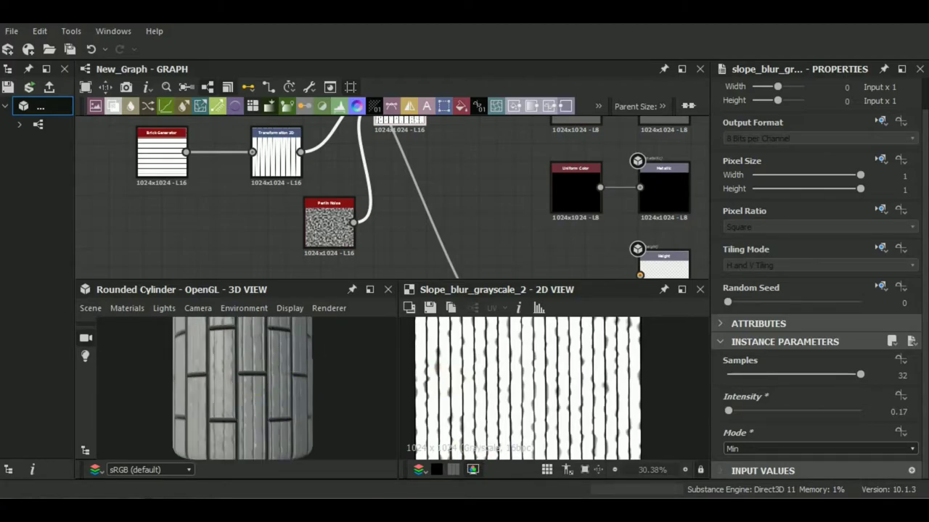
pyautogui.scroll(2, 326, 433)
pyautogui.moveTo(352, 439)
pyautogui.mouseDown()
pyautogui.moveTo(300, 388)
pyautogui.moveTo(307, 394)
pyautogui.mouseUp()
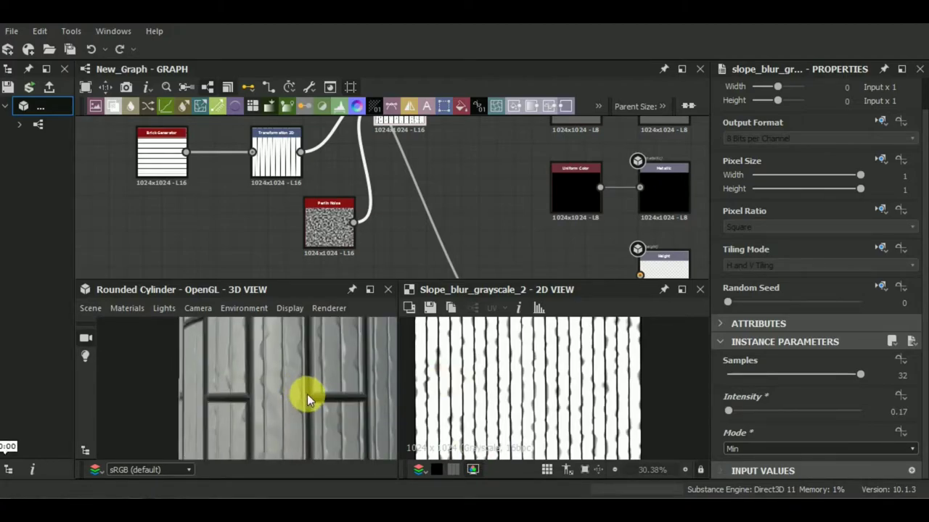
# - Switch the slope blur to Max mode, try intensity 0.87, then lower it to 0.35
pyautogui.click(762, 448)
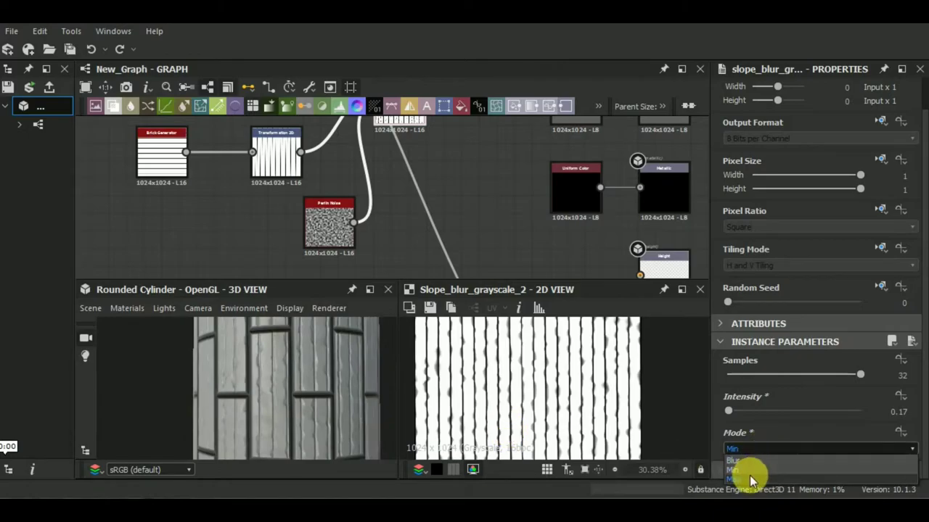
pyautogui.click(749, 475)
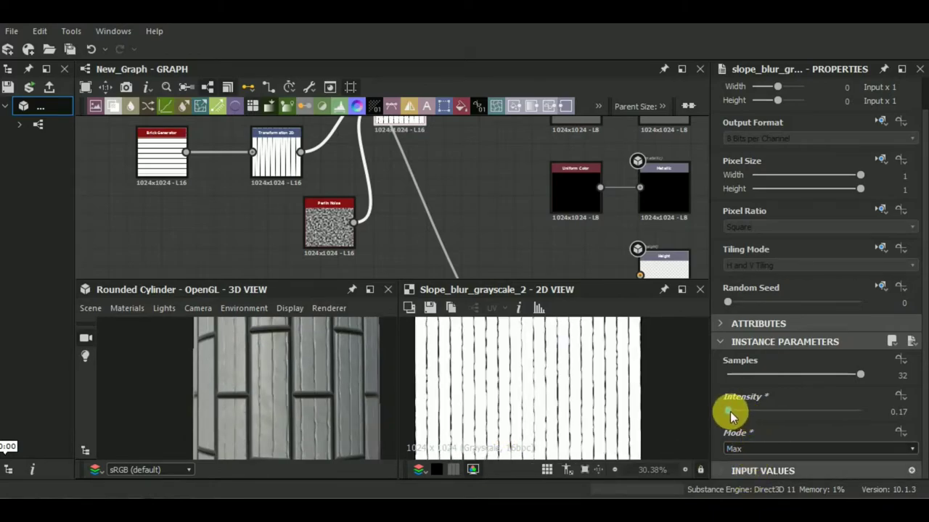
pyautogui.moveTo(730, 415); pyautogui.dragTo(731, 415)
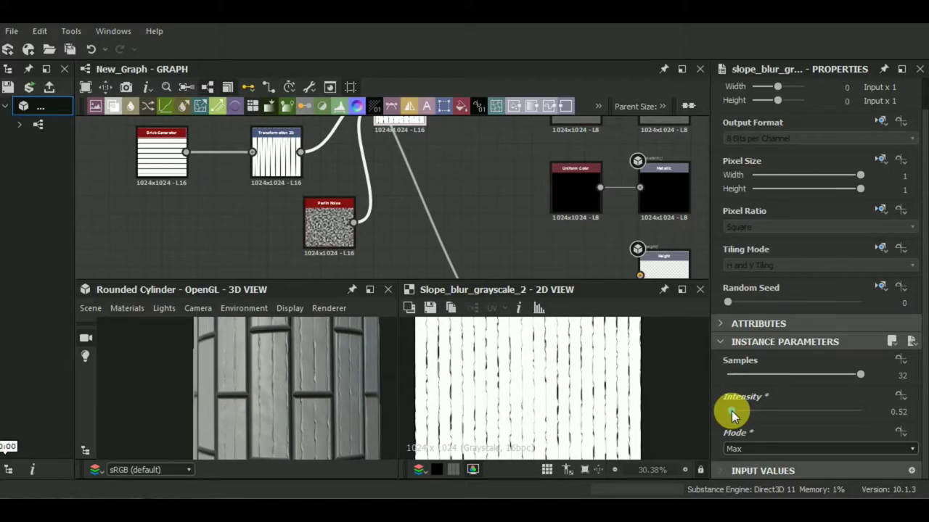
pyautogui.moveTo(358, 418); pyautogui.dragTo(322, 436)
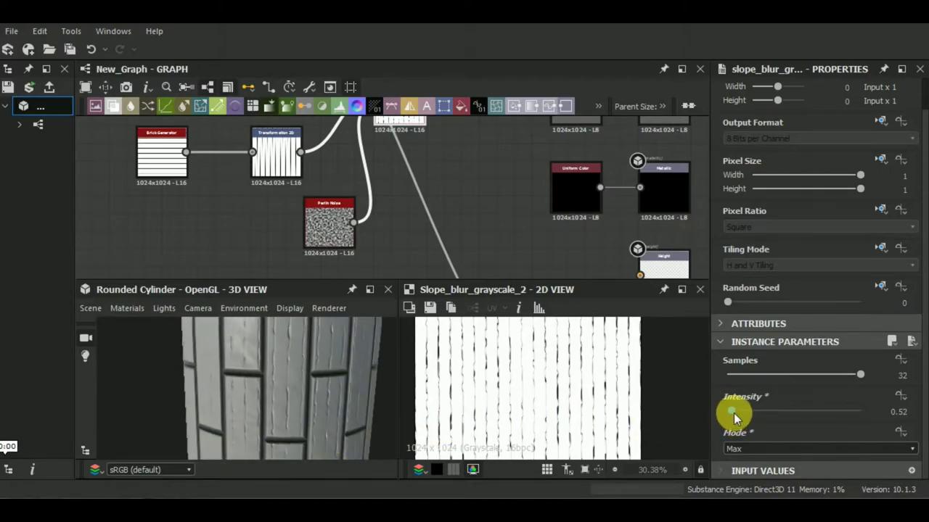
pyautogui.moveTo(734, 413); pyautogui.dragTo(734, 413)
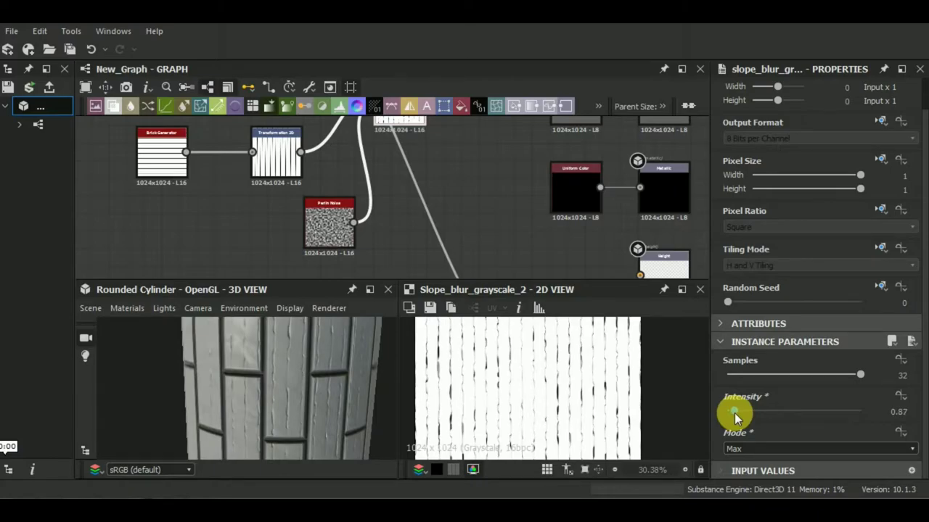
pyautogui.moveTo(731, 412); pyautogui.dragTo(730, 413)
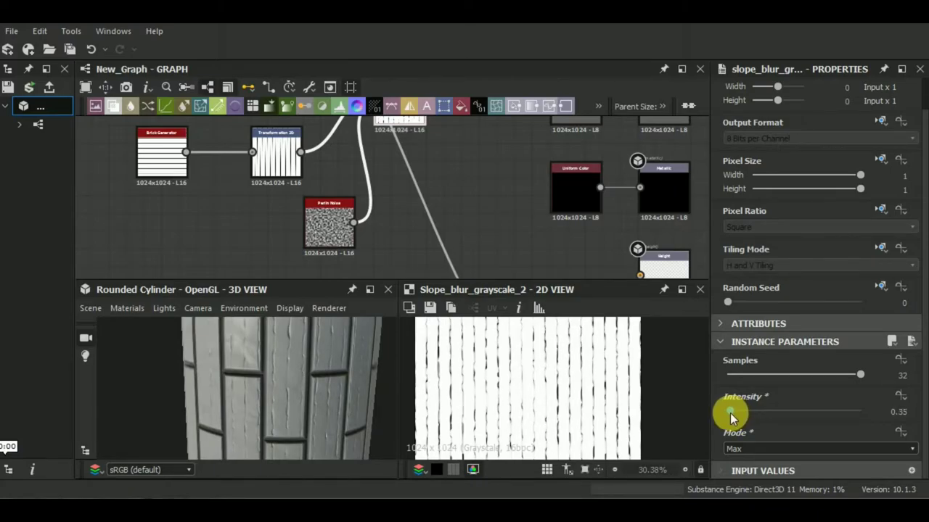
# - Retest intensity 0.87, undo back to 0.35, and inspect the cylinder from several angles
pyautogui.moveTo(315, 388); pyautogui.dragTo(360, 362)
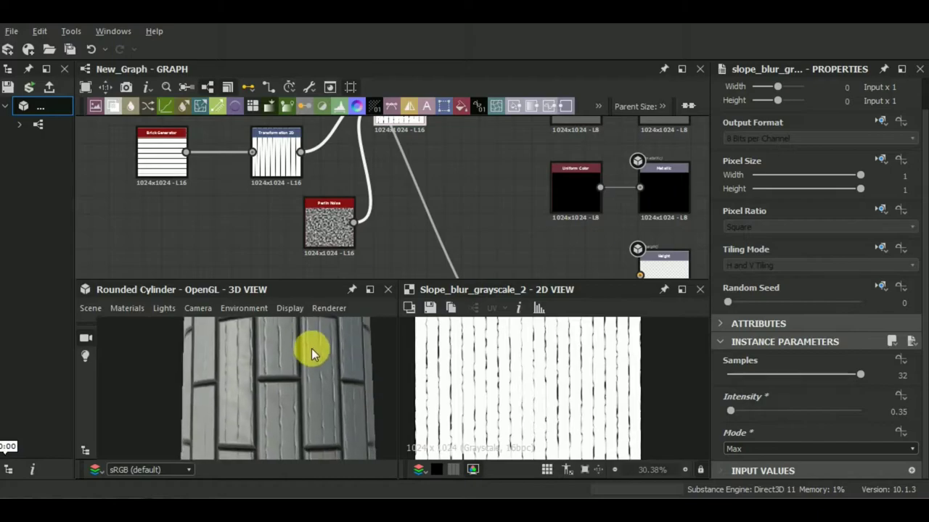
pyautogui.scroll(-3, 291, 402)
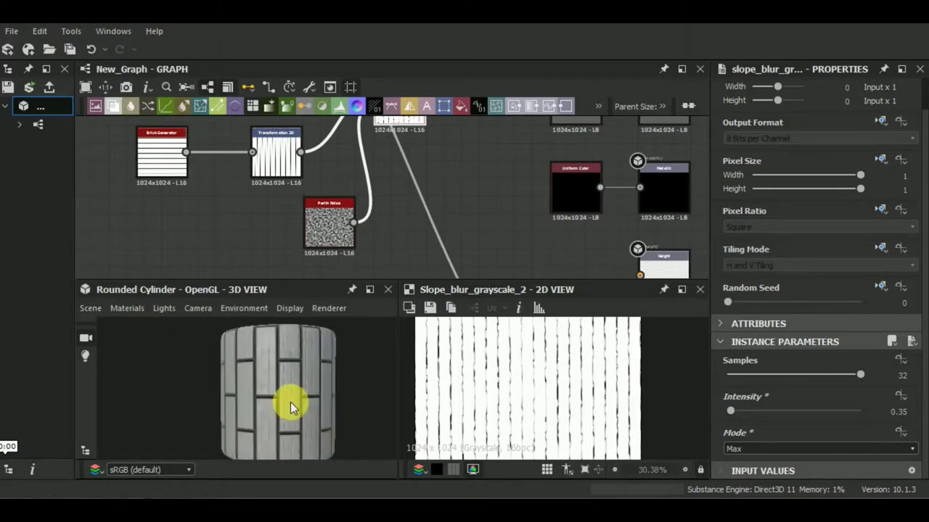
pyautogui.moveTo(290, 402)
pyautogui.mouseDown()
pyautogui.moveTo(277, 394)
pyautogui.moveTo(346, 400)
pyautogui.moveTo(341, 431)
pyautogui.mouseUp()
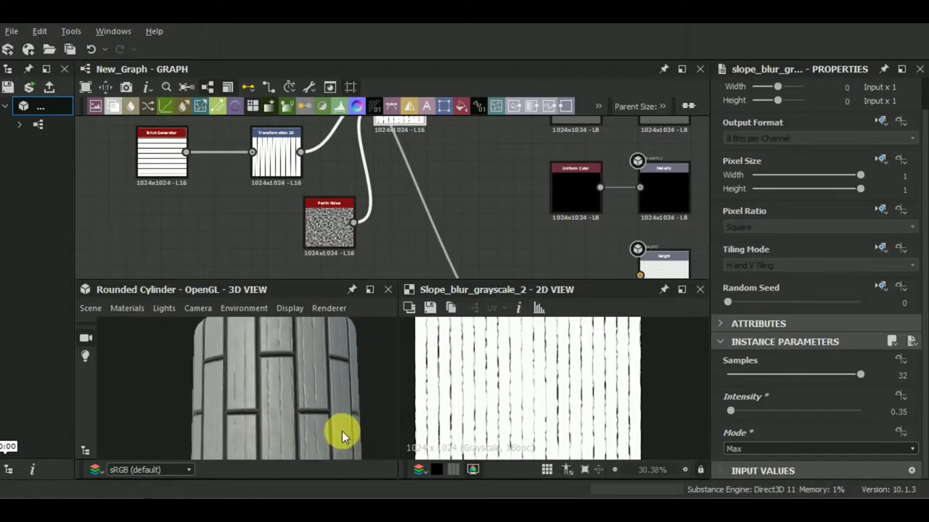
pyautogui.scroll(3, 285, 396)
pyautogui.moveTo(285, 396); pyautogui.dragTo(291, 398)
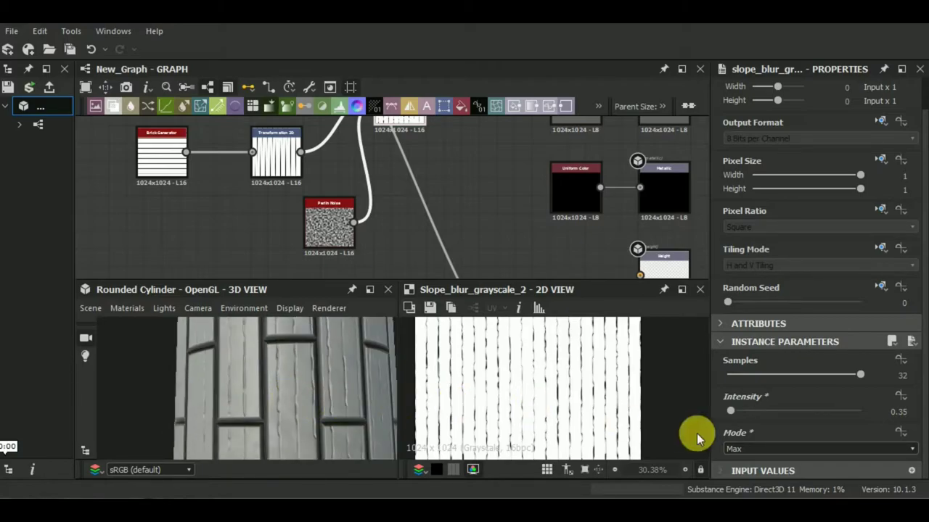
pyautogui.moveTo(732, 410); pyautogui.dragTo(728, 407)
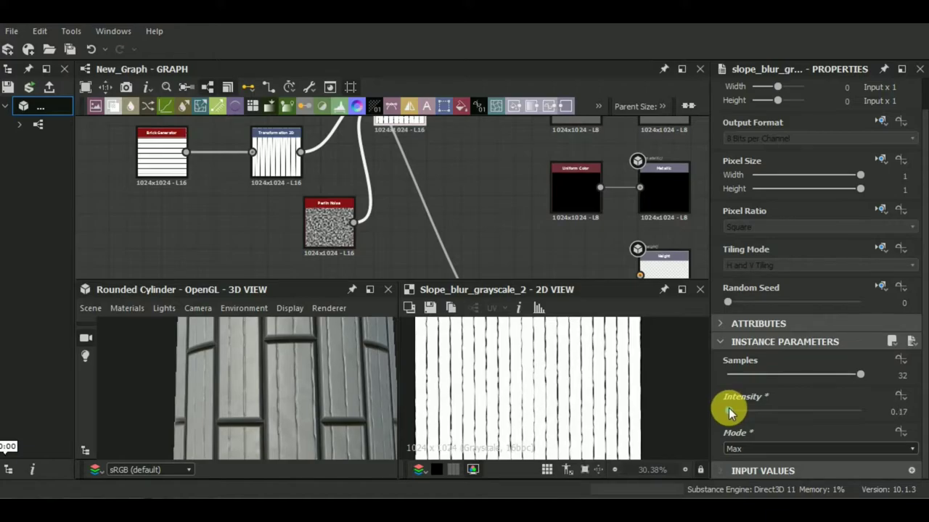
pyautogui.hotkey('ctrl', 'z')
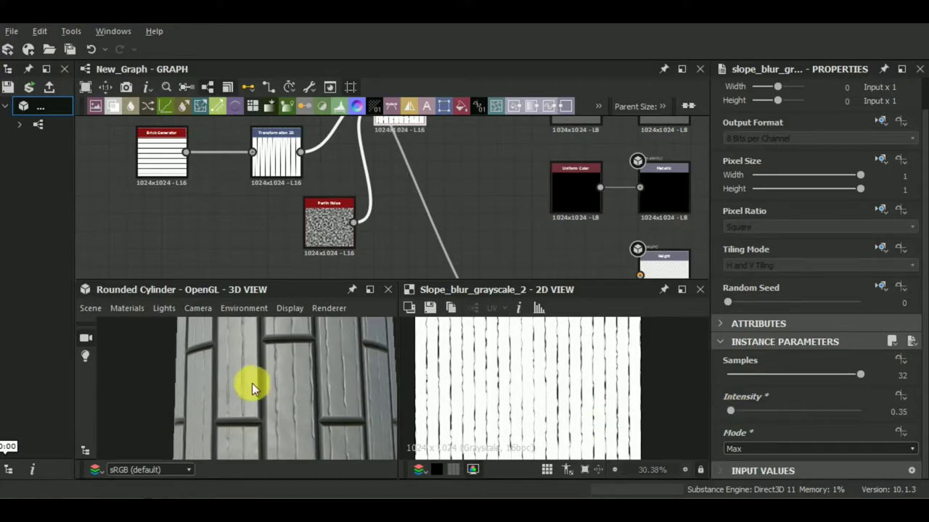
pyautogui.scroll(-5, 236, 398)
pyautogui.moveTo(325, 381); pyautogui.dragTo(342, 377)
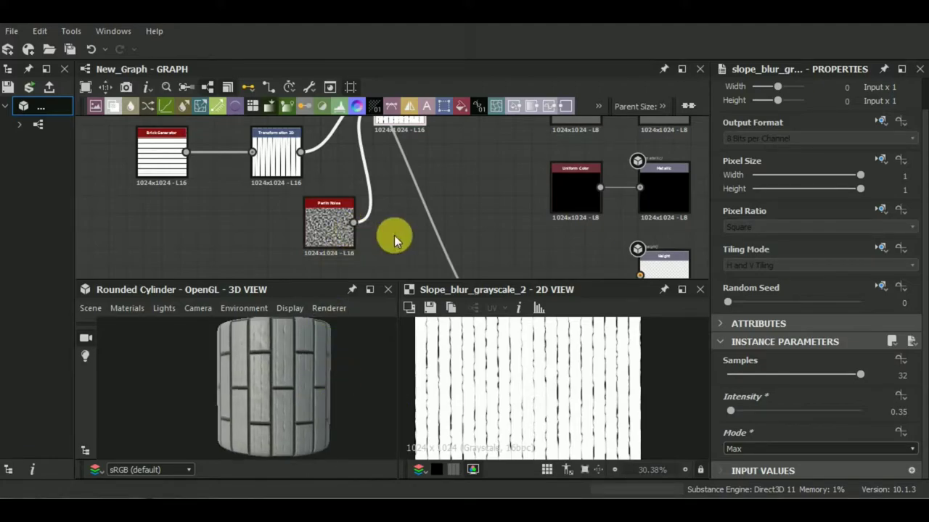
pyautogui.moveTo(358, 238); pyautogui.dragTo(372, 243, button='middle')
# - Set the Perlin Noise to Scale 26 and Disorder 0.36
pyautogui.click(356, 244)
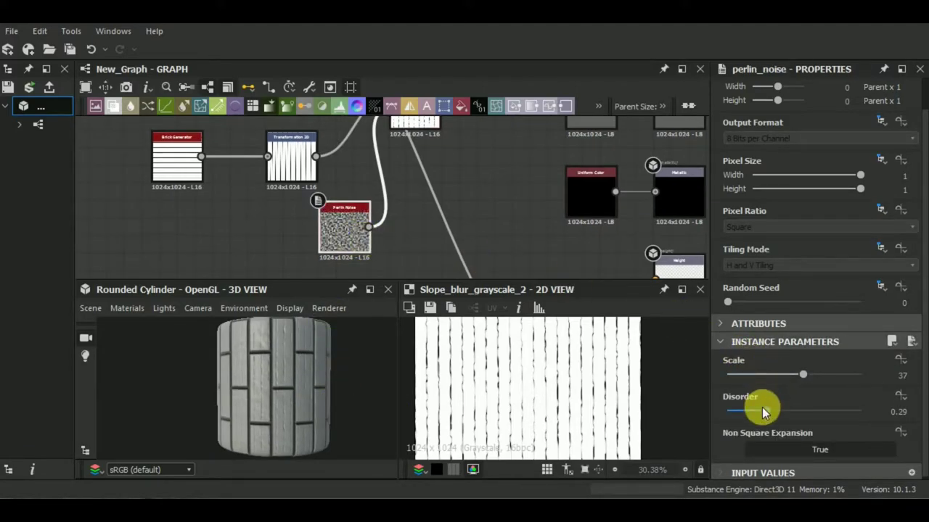
pyautogui.moveTo(800, 374); pyautogui.dragTo(781, 373)
pyautogui.scroll(2, 248, 363)
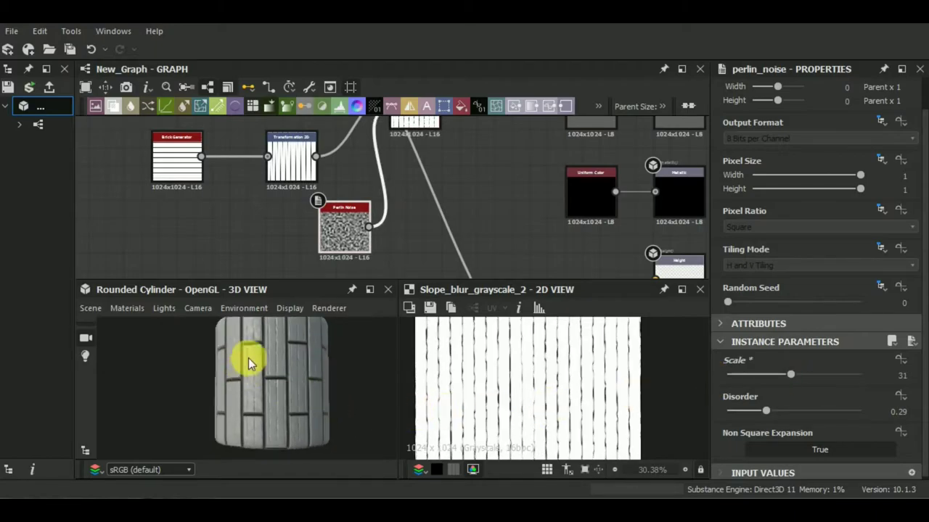
pyautogui.scroll(2, 280, 362)
pyautogui.scroll(3, 280, 362)
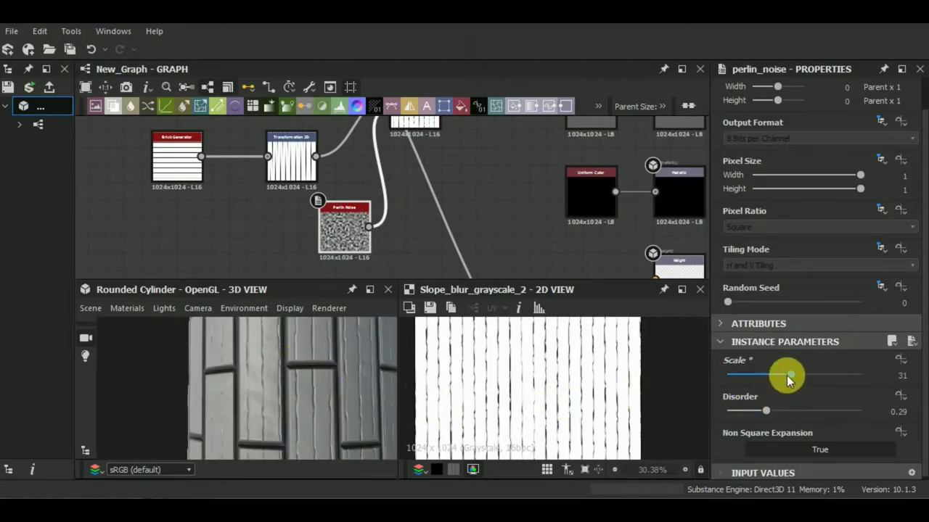
pyautogui.moveTo(790, 377); pyautogui.dragTo(779, 373)
pyautogui.click(769, 413)
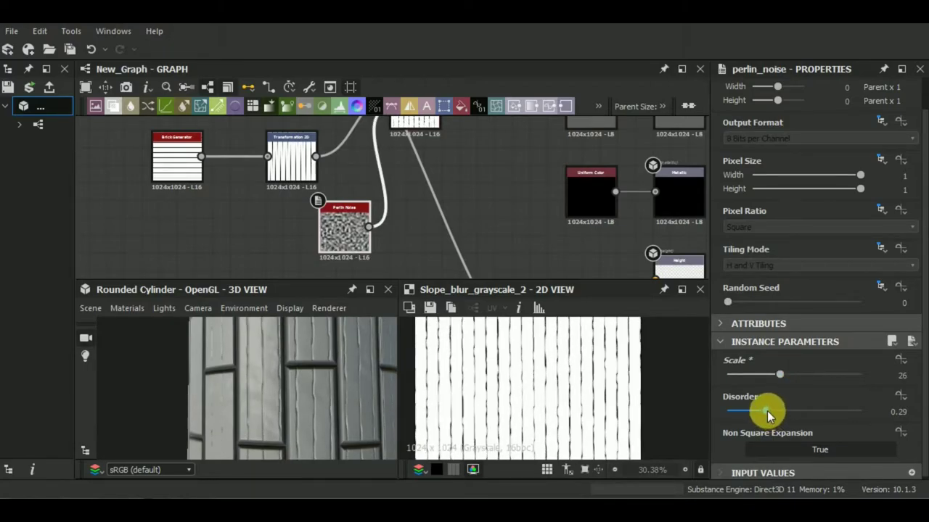
pyautogui.moveTo(769, 415); pyautogui.dragTo(775, 414)
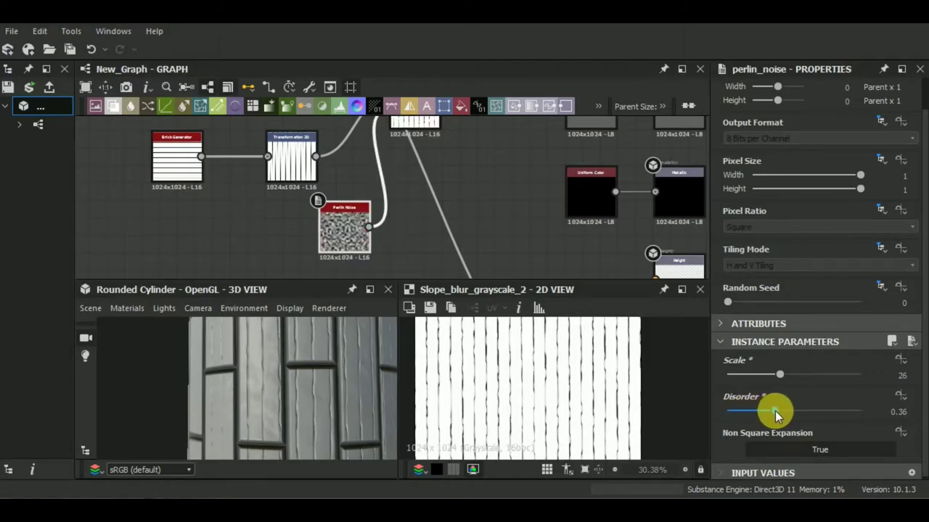
# - Check the cylinder's top rim, then raise the Slope Blur Grayscale intensity to 0.78
pyautogui.scroll(-2, 385, 411)
pyautogui.scroll(-2, 378, 412)
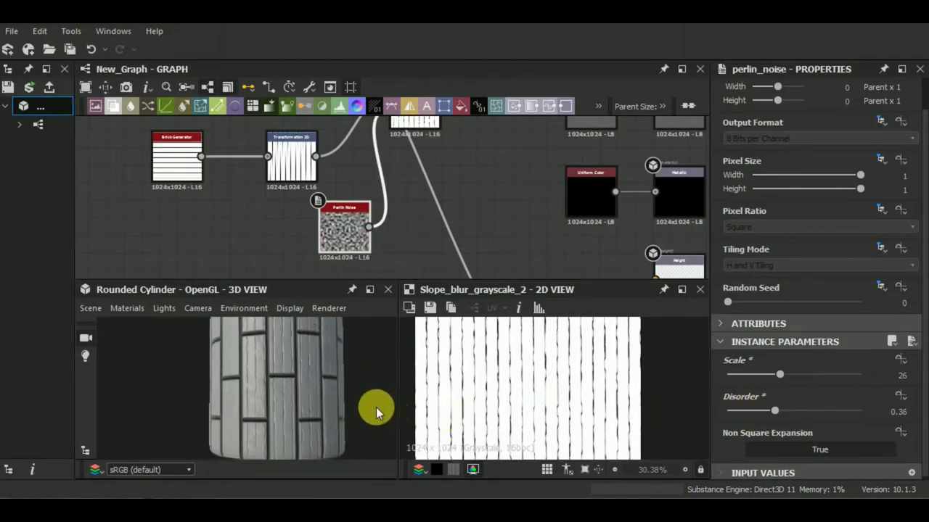
pyautogui.moveTo(376, 412)
pyautogui.mouseDown()
pyautogui.moveTo(351, 402)
pyautogui.moveTo(351, 379)
pyautogui.moveTo(361, 427)
pyautogui.mouseUp()
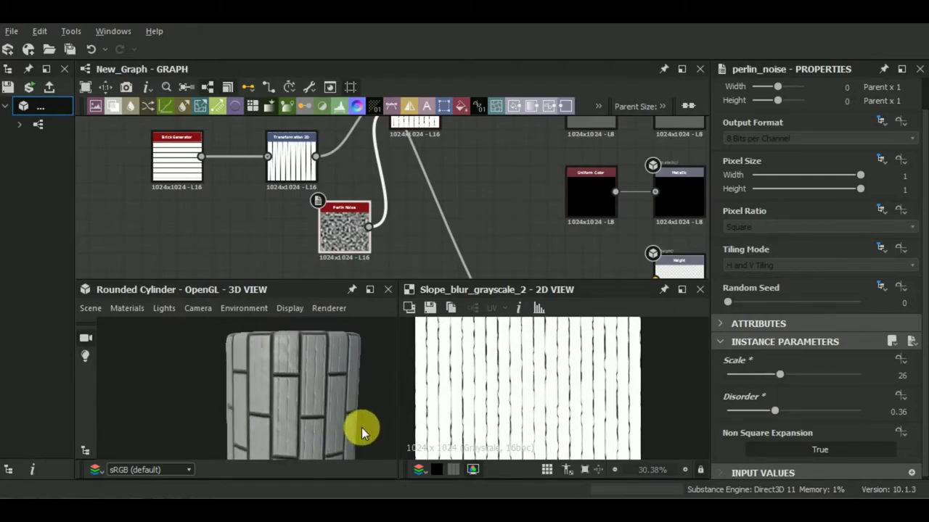
pyautogui.scroll(2, 309, 394)
pyautogui.scroll(2, 304, 382)
pyautogui.scroll(1, 304, 382)
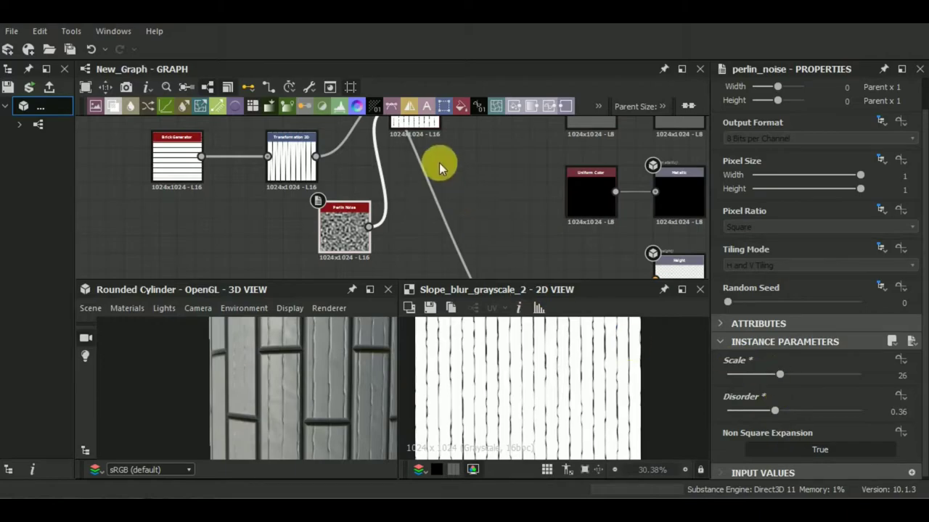
pyautogui.click(425, 125)
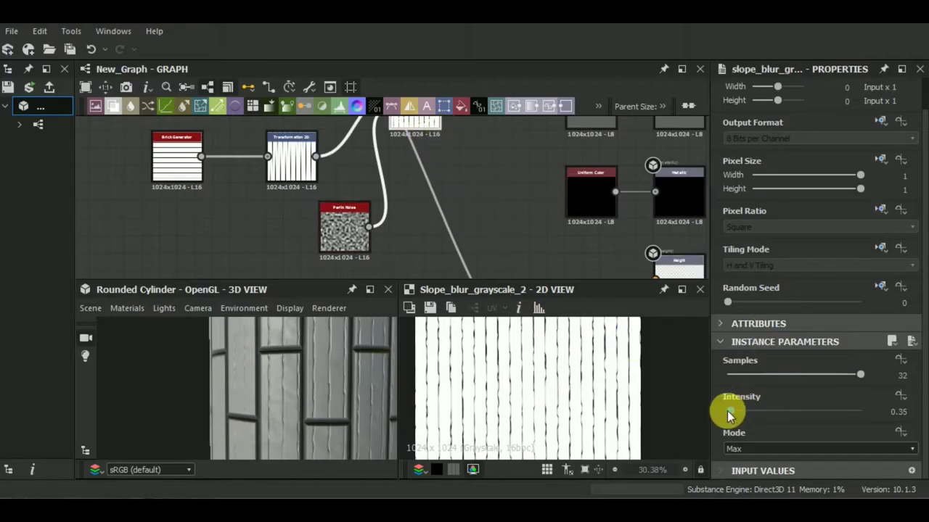
pyautogui.moveTo(732, 414); pyautogui.dragTo(734, 414)
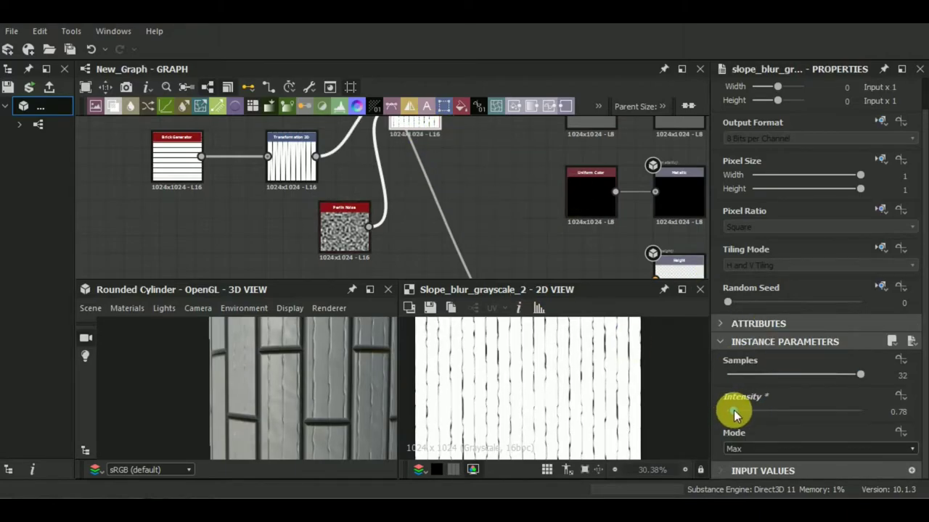
# - Lower the slope blur intensity to 0.61 and inspect the cylinder preview
pyautogui.moveTo(733, 409); pyautogui.dragTo(732, 408)
pyautogui.moveTo(332, 425)
pyautogui.mouseDown()
pyautogui.moveTo(301, 378)
pyautogui.moveTo(307, 425)
pyautogui.mouseUp()
pyautogui.scroll(-2, 304, 417)
pyautogui.scroll(2, 305, 416)
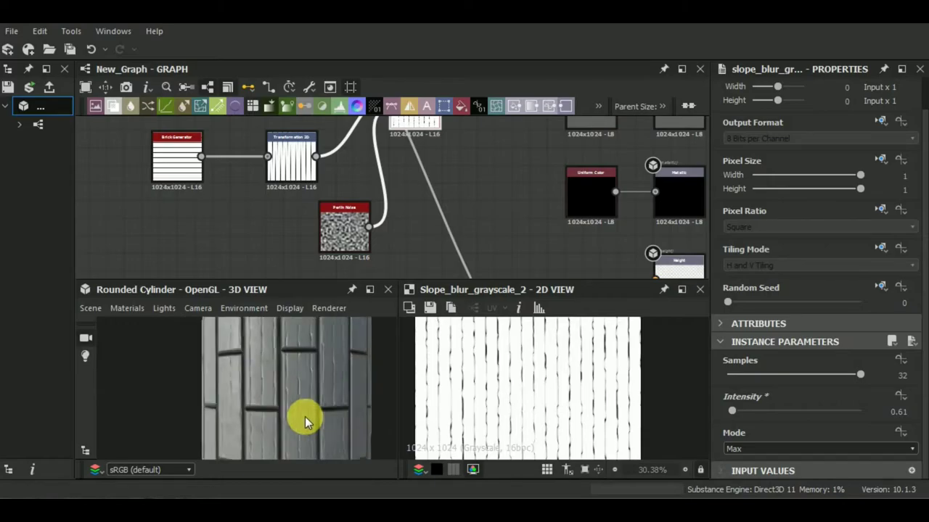
pyautogui.scroll(2, 305, 417)
pyautogui.scroll(1, 312, 417)
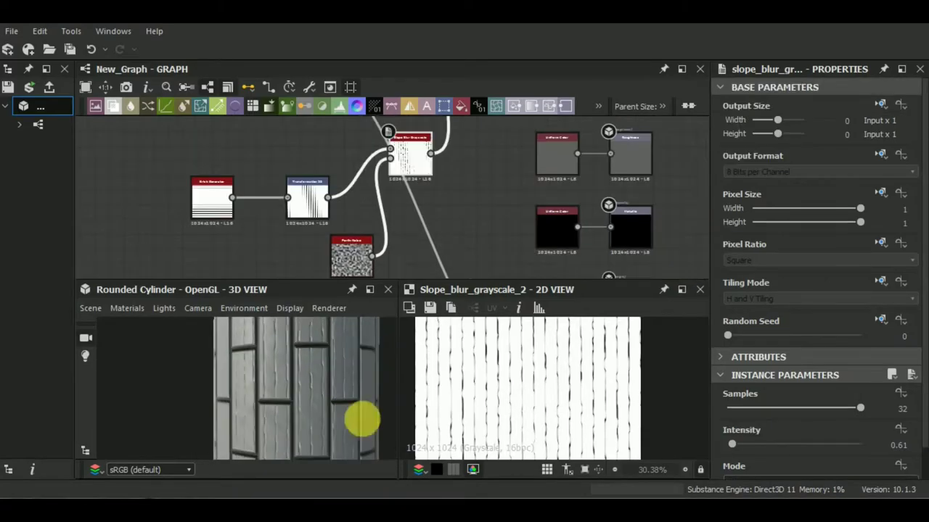
pyautogui.scroll(-2, 473, 207)
pyautogui.scroll(-1, 472, 205)
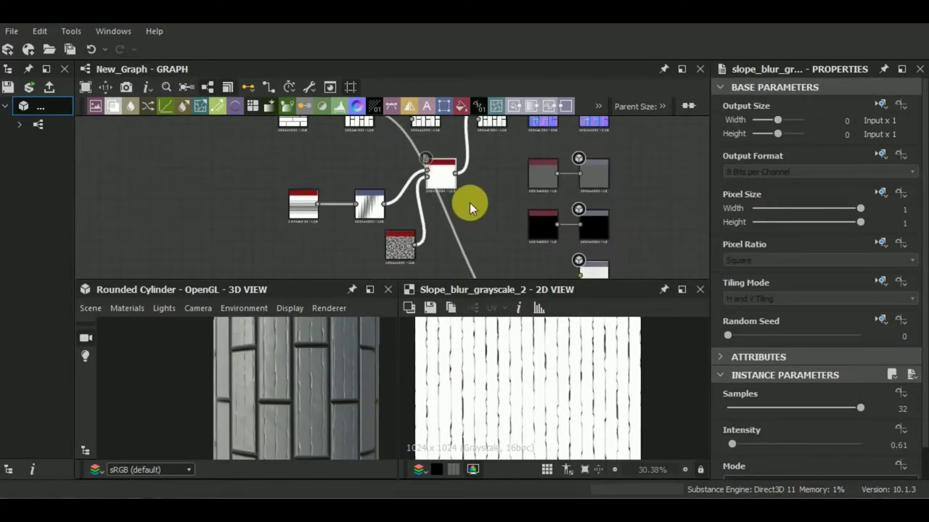
pyautogui.scroll(-1, 472, 205)
pyautogui.scroll(1, 464, 223)
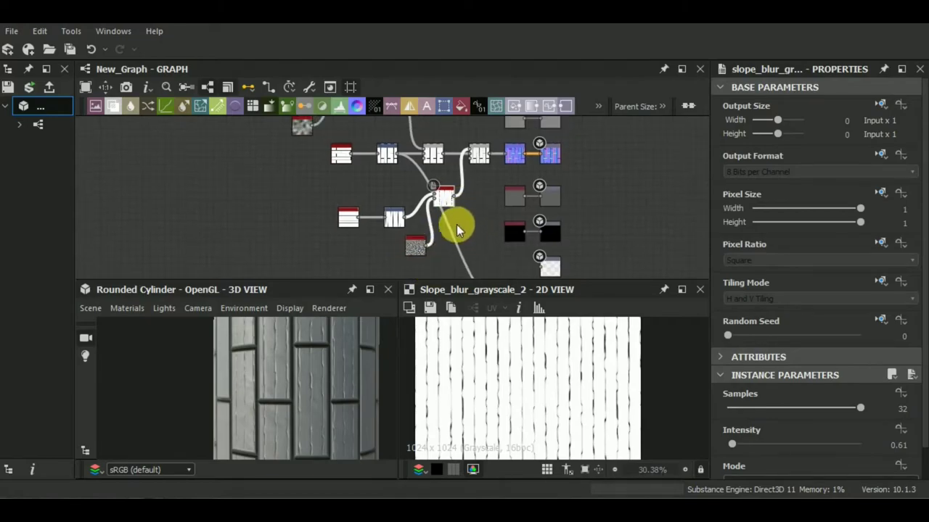
pyautogui.scroll(2, 456, 224)
# - Align the Brick Generator and Transformation 2D nodes beside the Slope Blur node
pyautogui.moveTo(274, 200)
pyautogui.mouseDown()
pyautogui.moveTo(378, 236)
pyautogui.moveTo(356, 185)
pyautogui.mouseUp()
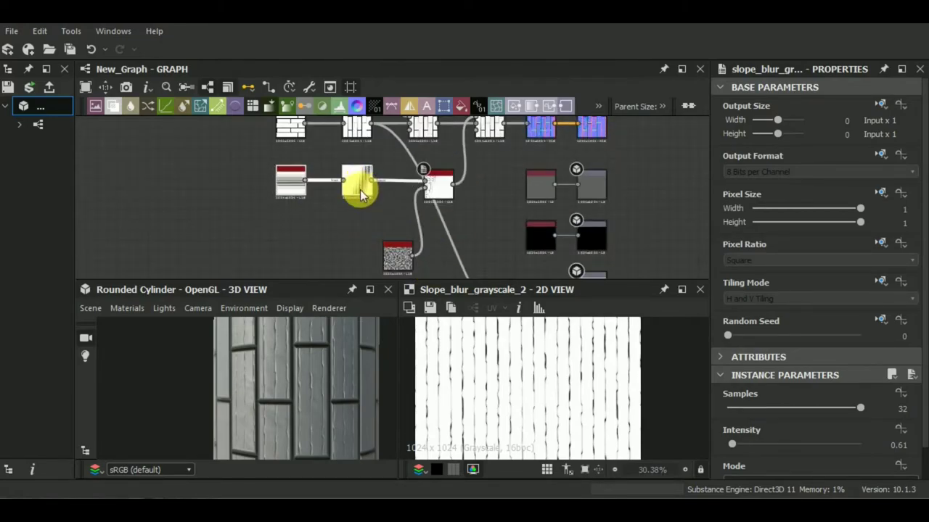
pyautogui.moveTo(399, 257); pyautogui.dragTo(390, 225)
pyautogui.scroll(2, 443, 206)
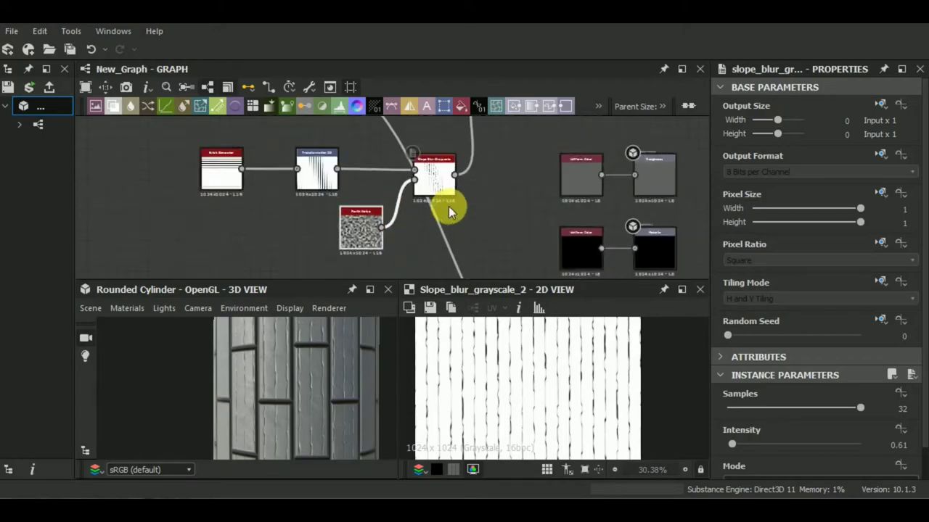
pyautogui.scroll(1, 432, 208)
pyautogui.scroll(1, 406, 232)
pyautogui.moveTo(394, 247)
pyautogui.mouseDown(button='middle')
pyautogui.moveTo(356, 245)
pyautogui.moveTo(393, 246)
pyautogui.moveTo(409, 259)
pyautogui.mouseUp(button='middle')
pyautogui.moveTo(265, 182); pyautogui.dragTo(239, 187)
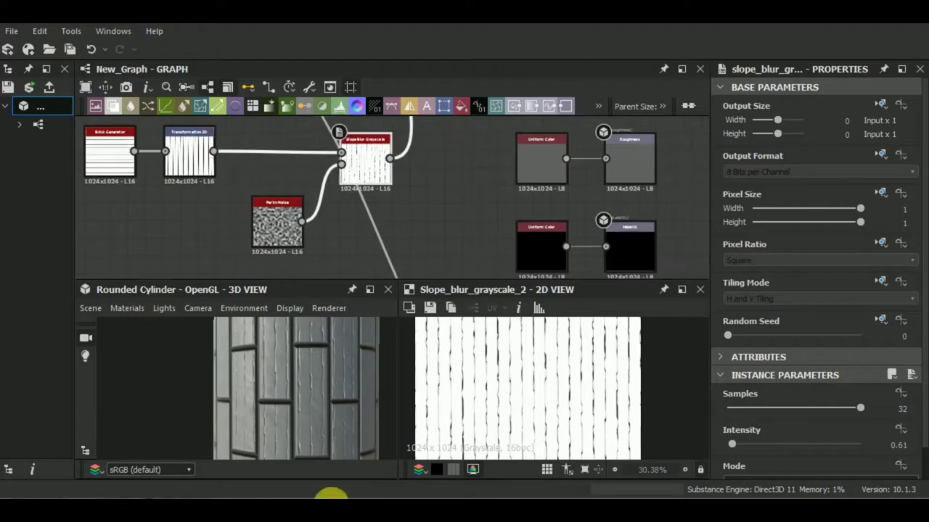
pyautogui.moveTo(452, 261); pyautogui.dragTo(455, 206, button='middle')
# - Add a Clouds 2 noise node via the 'clo' search and place it below the Perlin noise
pyautogui.press('space')
pyautogui.write('clo')
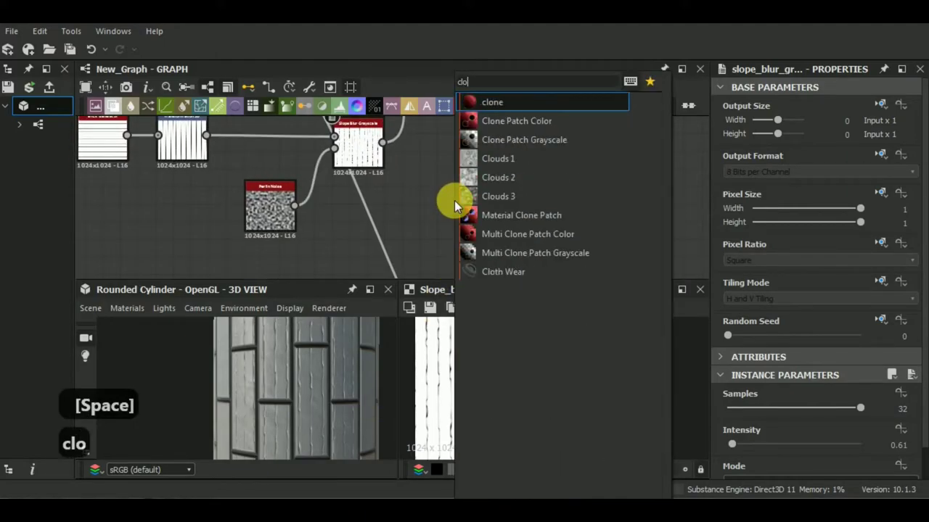
pyautogui.click(524, 180)
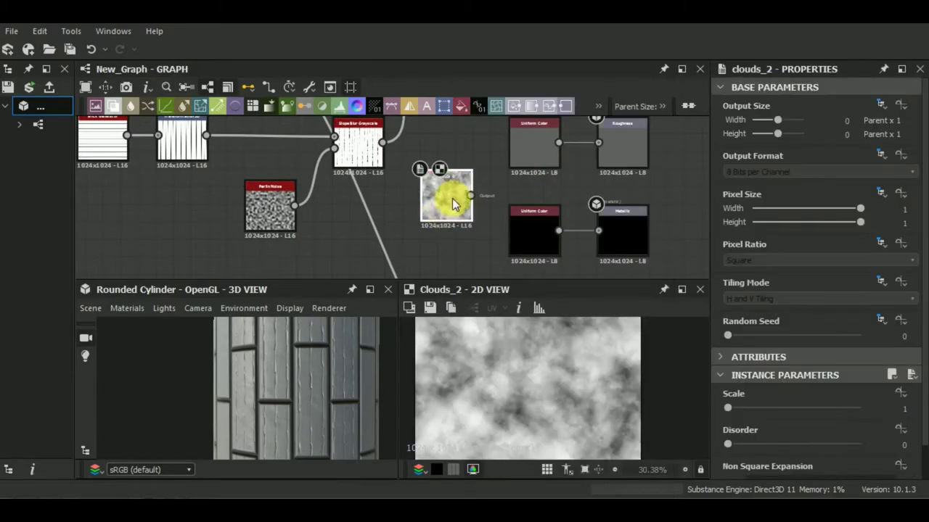
pyautogui.moveTo(447, 194)
pyautogui.mouseDown()
pyautogui.moveTo(363, 263)
pyautogui.moveTo(349, 260)
pyautogui.mouseUp()
# - Position Clouds 2 beside the lower plank chain and shift the four-node group left
pyautogui.scroll(-2, 474, 206)
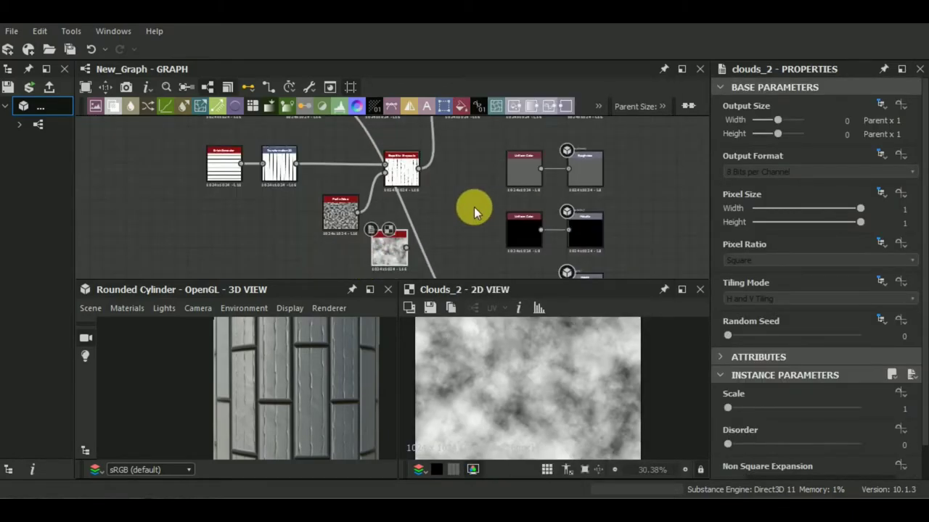
pyautogui.scroll(-2, 476, 206)
pyautogui.moveTo(429, 188)
pyautogui.mouseDown()
pyautogui.moveTo(396, 182)
pyautogui.moveTo(355, 217)
pyautogui.mouseUp()
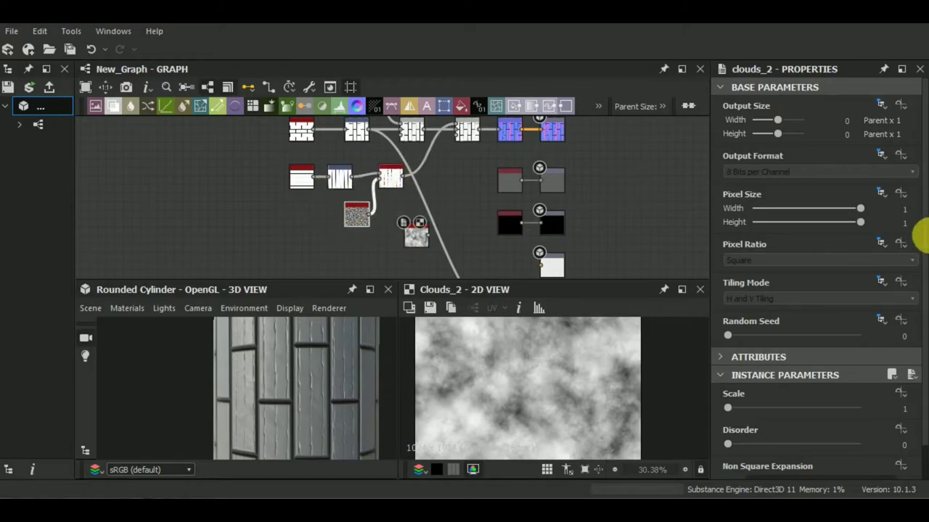
pyautogui.moveTo(414, 237); pyautogui.dragTo(430, 218, button='middle')
pyautogui.moveTo(431, 219); pyautogui.dragTo(377, 237)
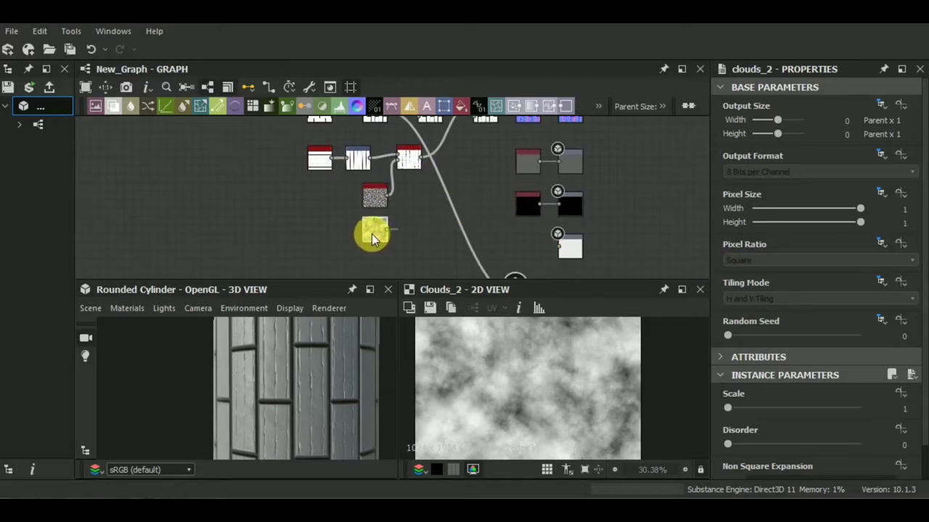
pyautogui.moveTo(450, 199); pyautogui.dragTo(462, 222, button='middle')
pyautogui.scroll(-1, 462, 222)
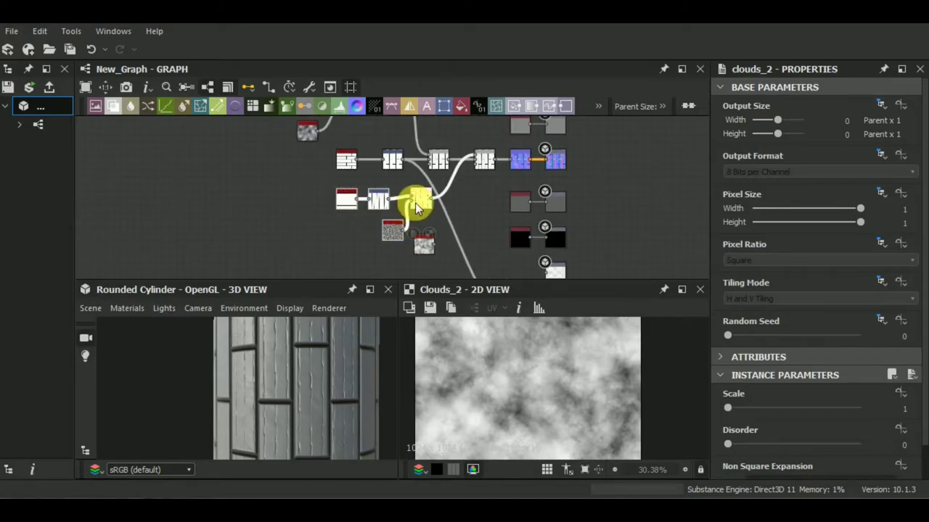
pyautogui.moveTo(418, 209); pyautogui.dragTo(385, 205)
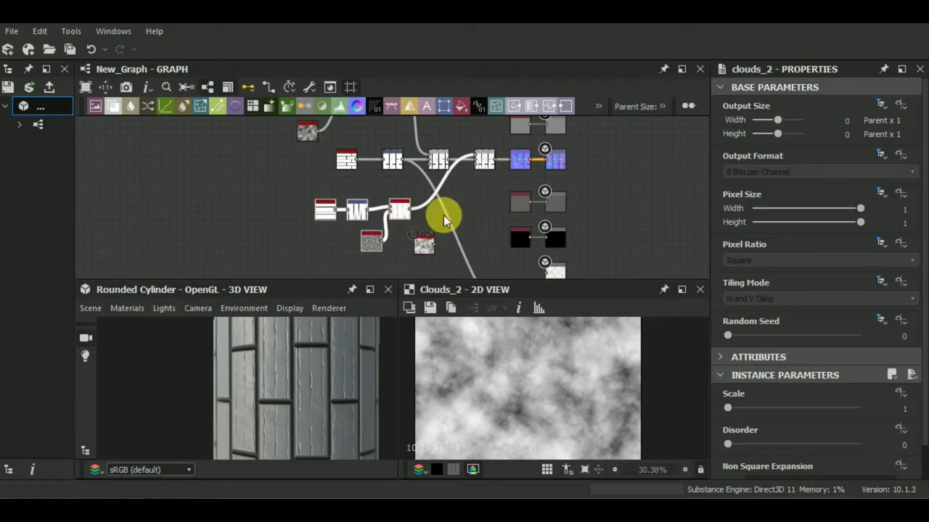
pyautogui.scroll(3, 432, 243)
pyautogui.moveTo(432, 243); pyautogui.dragTo(420, 248)
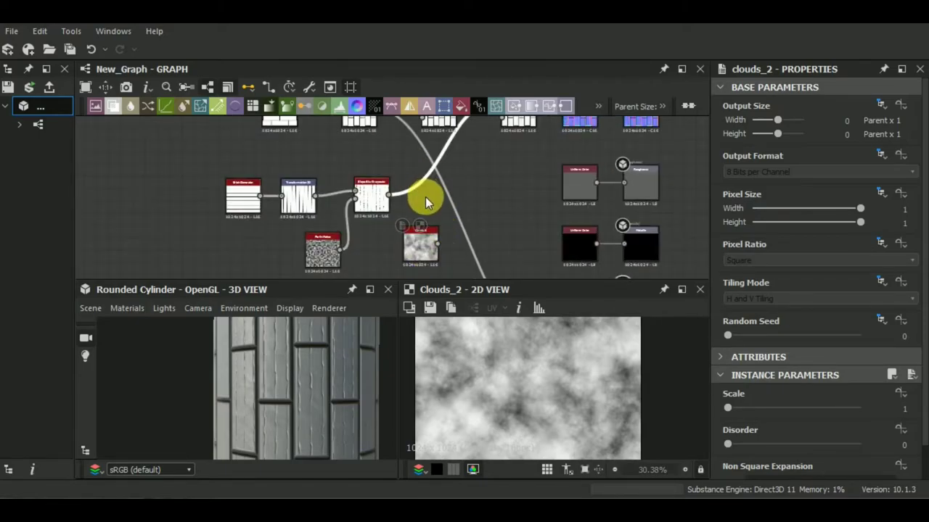
# - Add a Slope Blur Grayscale node with Clouds 2 wired into its slope input
pyautogui.press('space')
pyautogui.write('s')
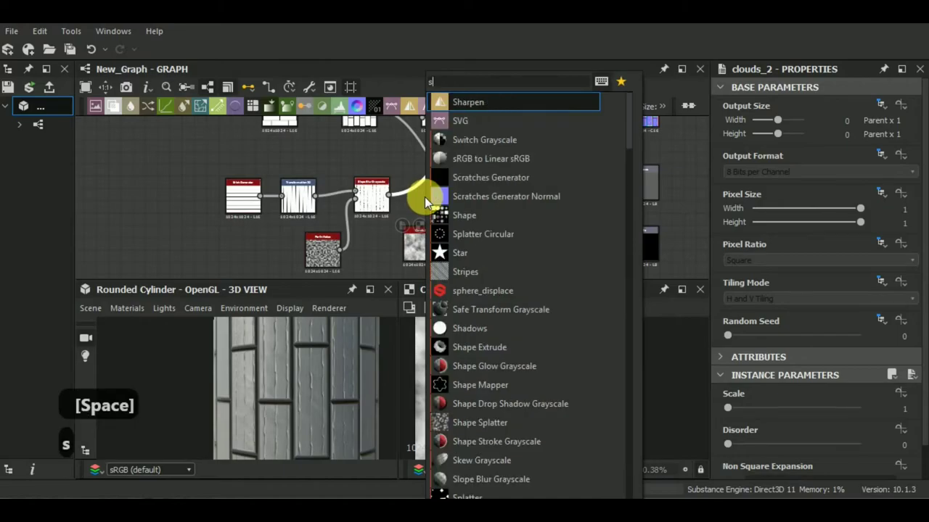
pyautogui.write('lo')
pyautogui.click(524, 100)
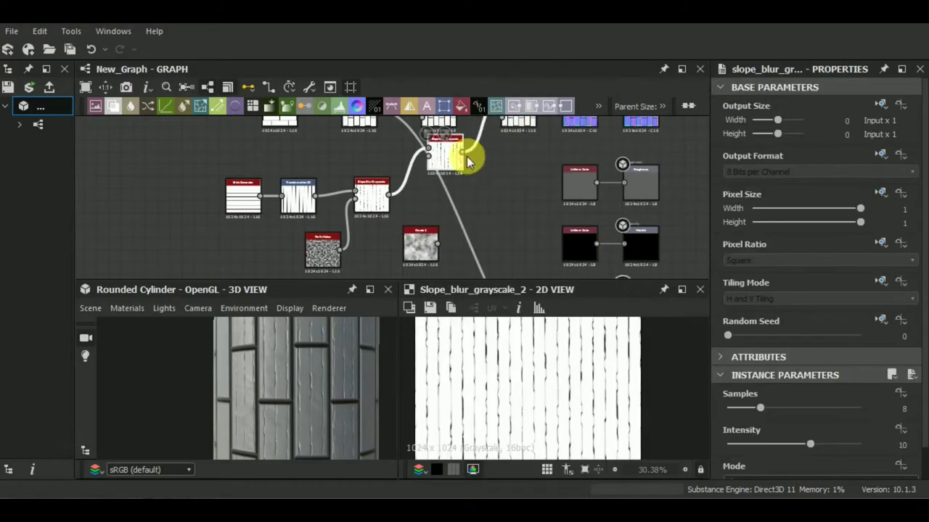
pyautogui.moveTo(438, 242)
pyautogui.mouseDown()
pyautogui.moveTo(428, 158)
pyautogui.moveTo(460, 190)
pyautogui.moveTo(459, 214)
pyautogui.moveTo(409, 263)
pyautogui.mouseUp()
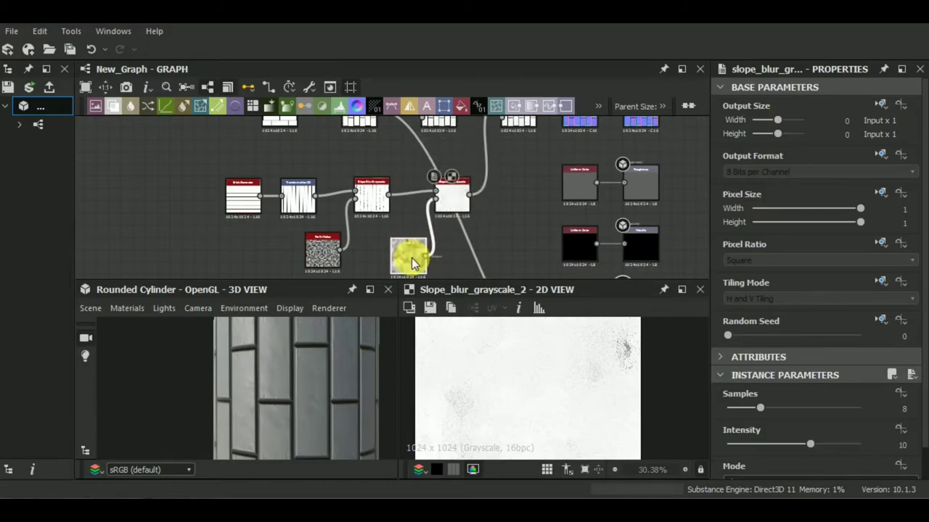
pyautogui.scroll(2, 446, 245)
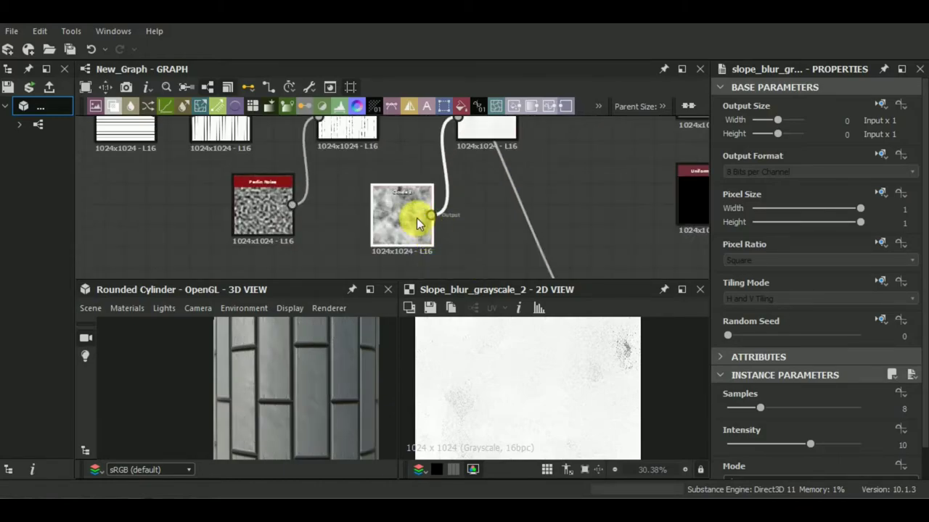
pyautogui.click(410, 214)
pyautogui.click(496, 135)
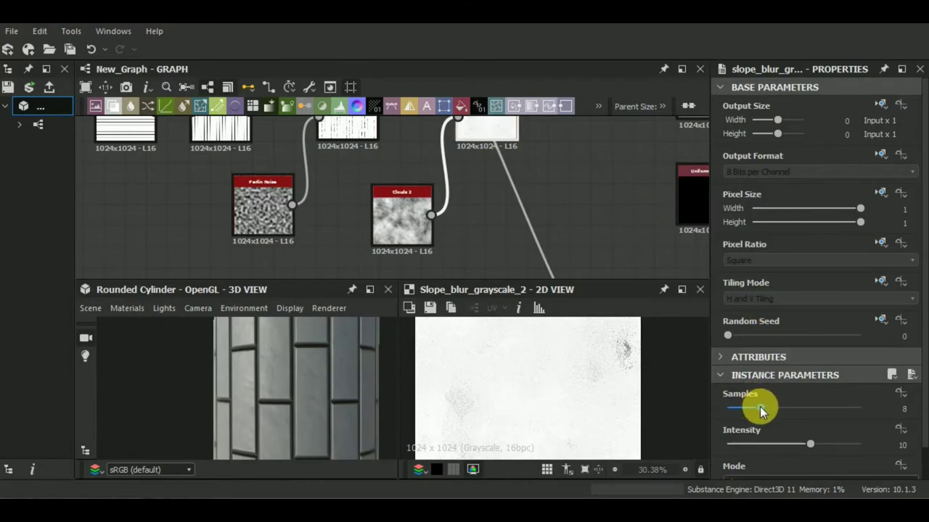
# - Set the new slope blur to 32 Samples and Intensity 1.3
pyautogui.moveTo(761, 407); pyautogui.dragTo(908, 412)
pyautogui.moveTo(790, 440); pyautogui.dragTo(748, 448)
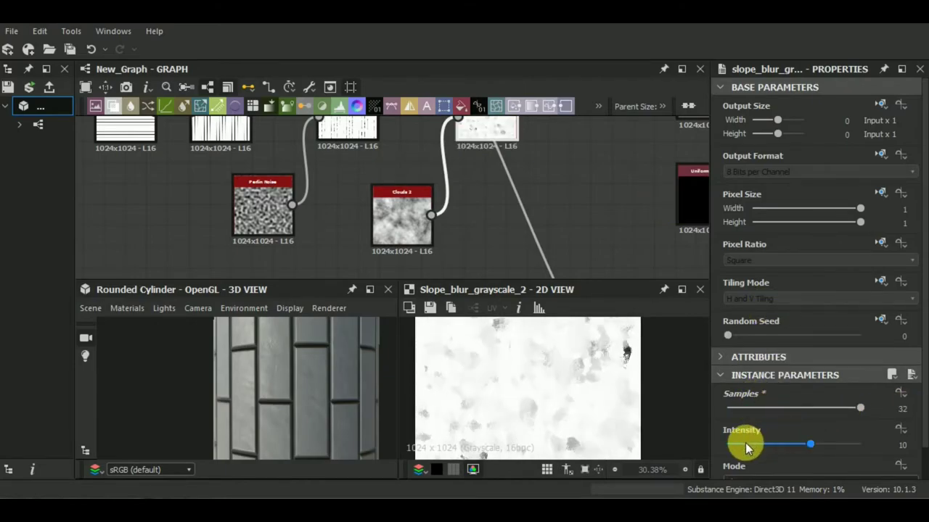
pyautogui.moveTo(322, 390); pyautogui.dragTo(301, 361)
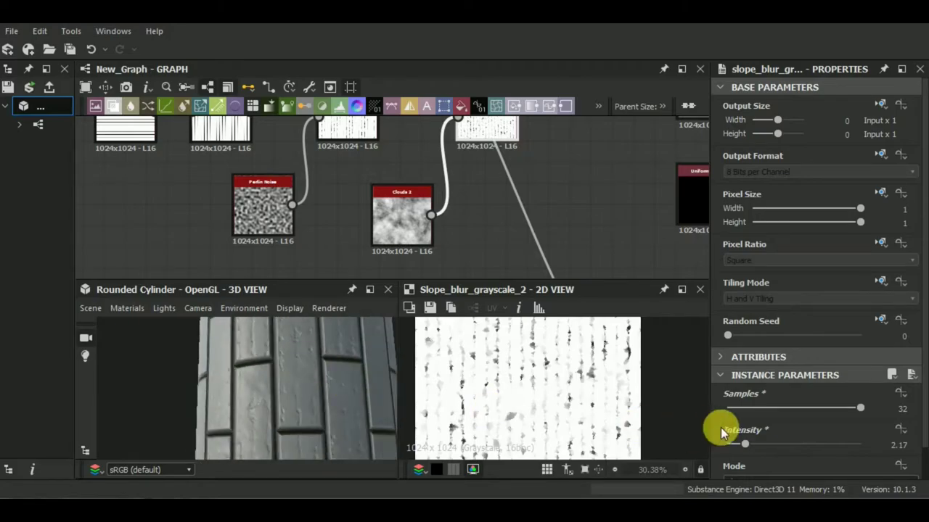
pyautogui.moveTo(744, 444); pyautogui.dragTo(738, 448)
# - Switch the second slope blur to Min mode and lower its intensity
pyautogui.scroll(-1, 820, 452)
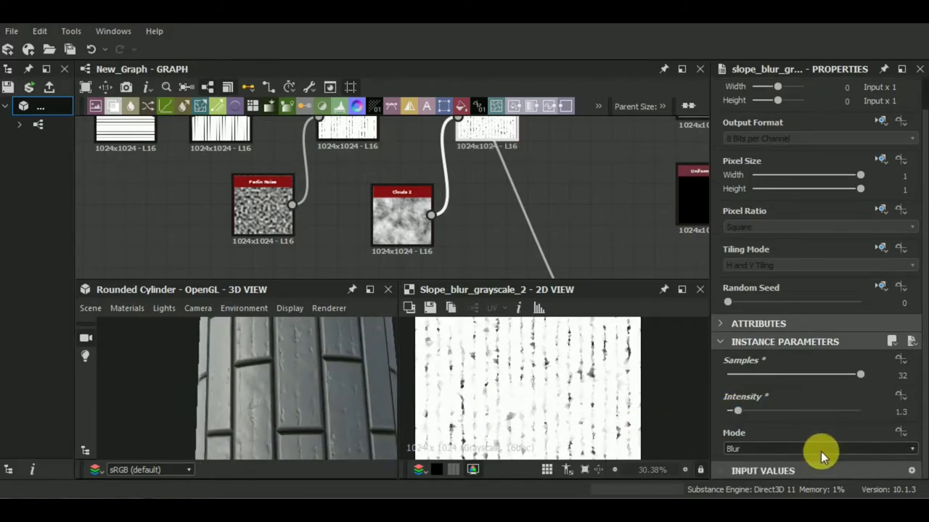
pyautogui.click(751, 451)
pyautogui.click(743, 467)
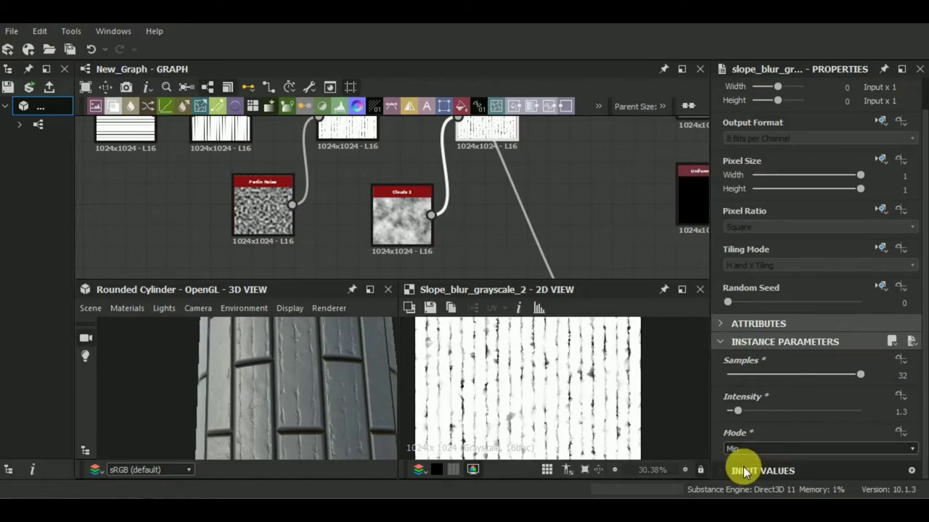
pyautogui.moveTo(357, 382); pyautogui.dragTo(367, 420)
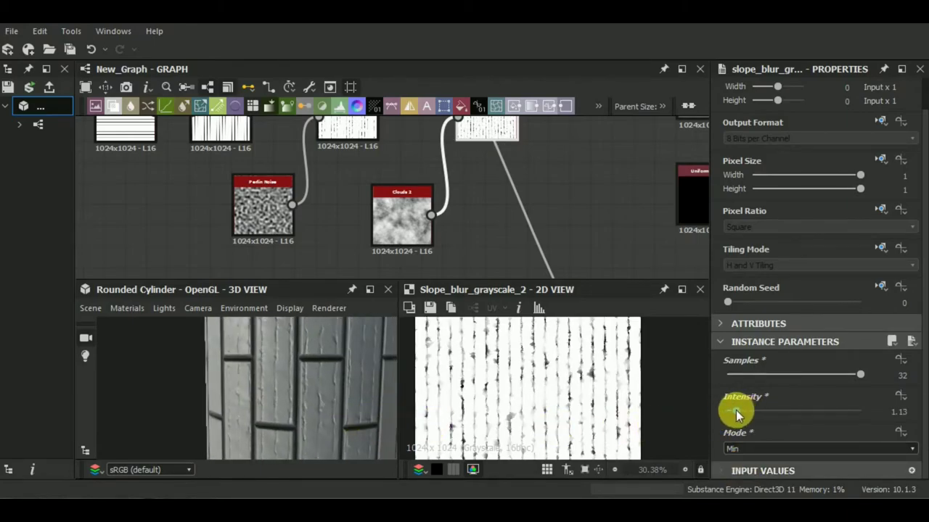
pyautogui.moveTo(735, 414); pyautogui.dragTo(733, 415)
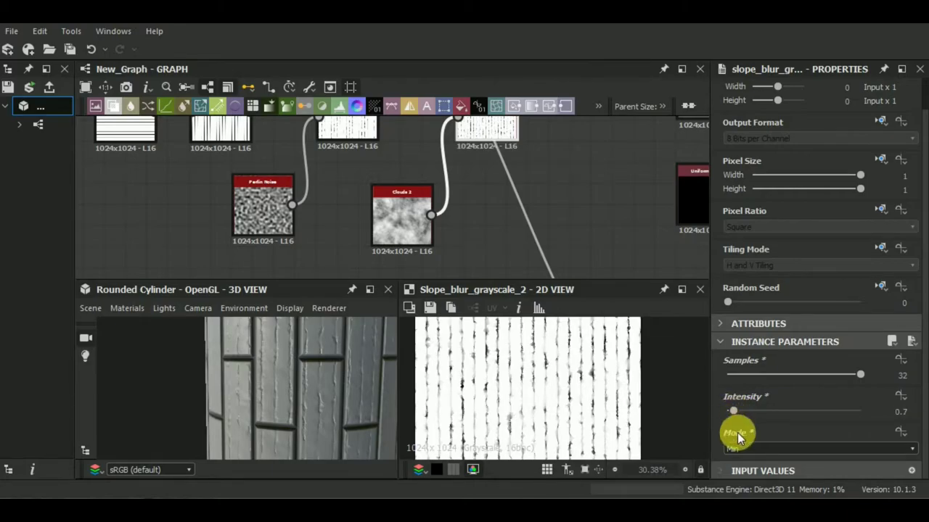
pyautogui.moveTo(346, 396)
pyautogui.mouseDown()
pyautogui.moveTo(282, 365)
pyautogui.moveTo(340, 383)
pyautogui.mouseUp()
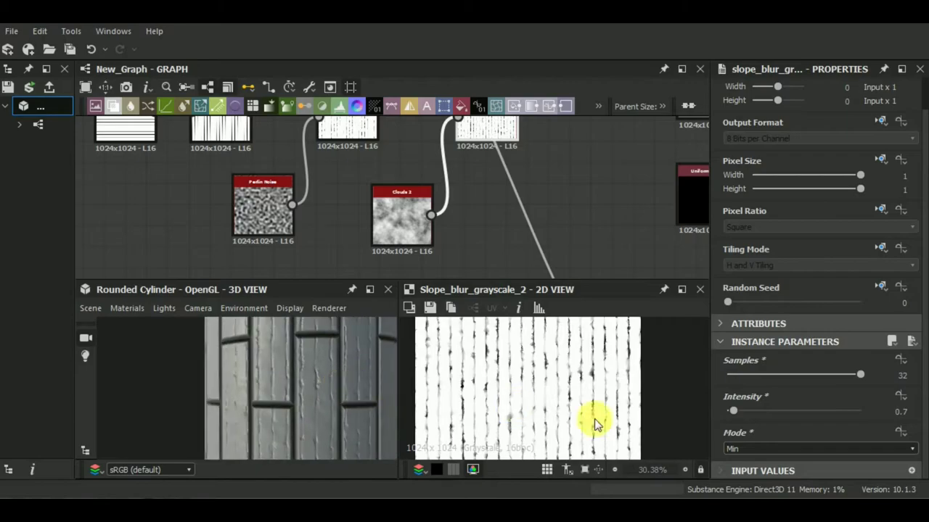
# - Compare Max and Blur modes, then return the slope blur to Min
pyautogui.click(755, 454)
pyautogui.click(742, 477)
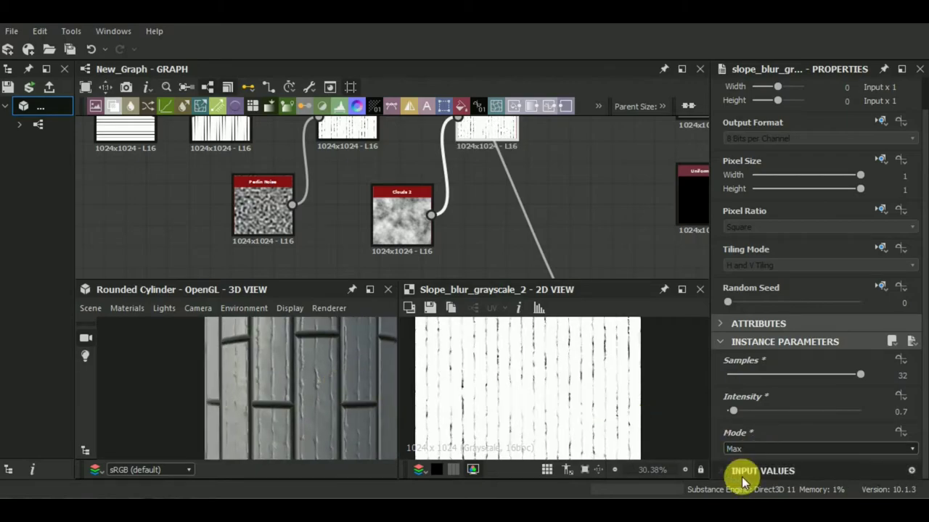
pyautogui.click(746, 454)
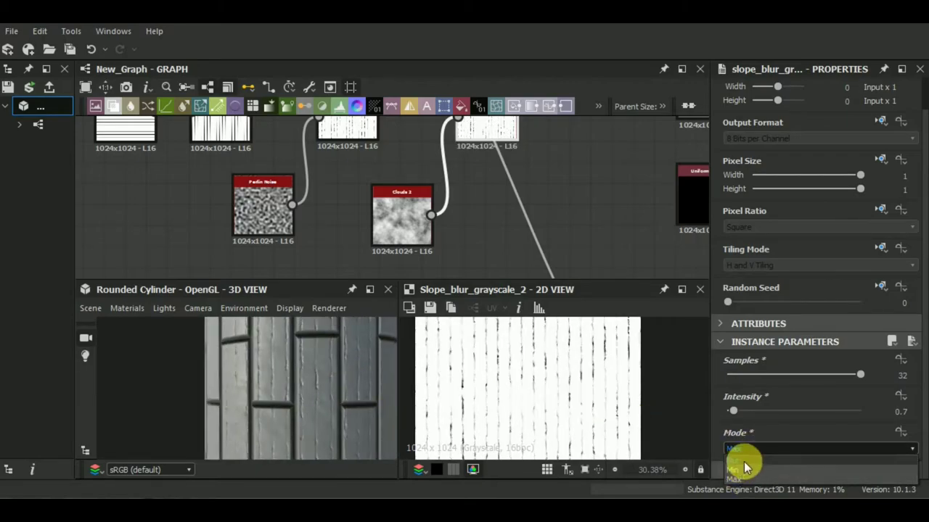
pyautogui.click(743, 462)
pyautogui.click(752, 447)
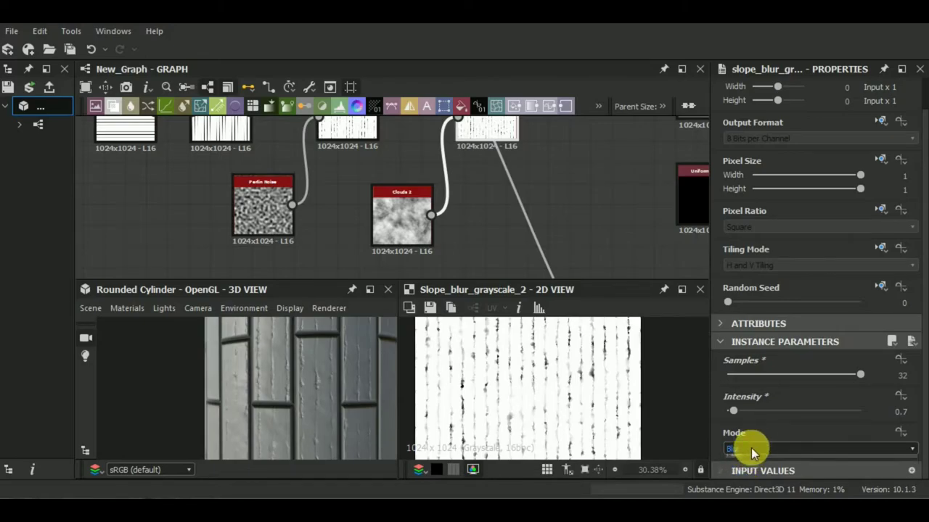
pyautogui.click(745, 468)
pyautogui.moveTo(352, 396)
pyautogui.mouseDown()
pyautogui.moveTo(316, 392)
pyautogui.moveTo(342, 408)
pyautogui.moveTo(346, 426)
pyautogui.moveTo(313, 396)
pyautogui.moveTo(313, 415)
pyautogui.moveTo(310, 376)
pyautogui.mouseUp()
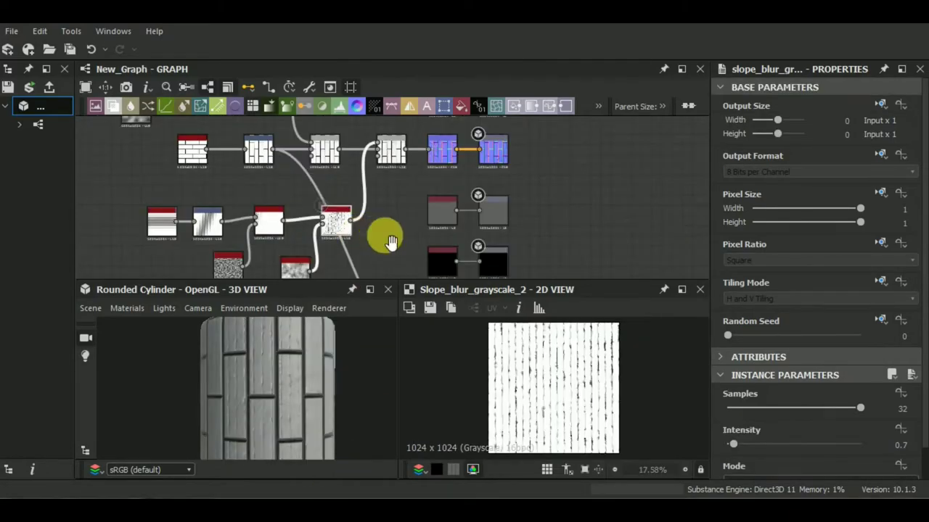
# - Reposition the lower node group to make room in the graph
pyautogui.scroll(-2, 435, 221)
pyautogui.scroll(-1, 429, 207)
pyautogui.scroll(-1, 417, 207)
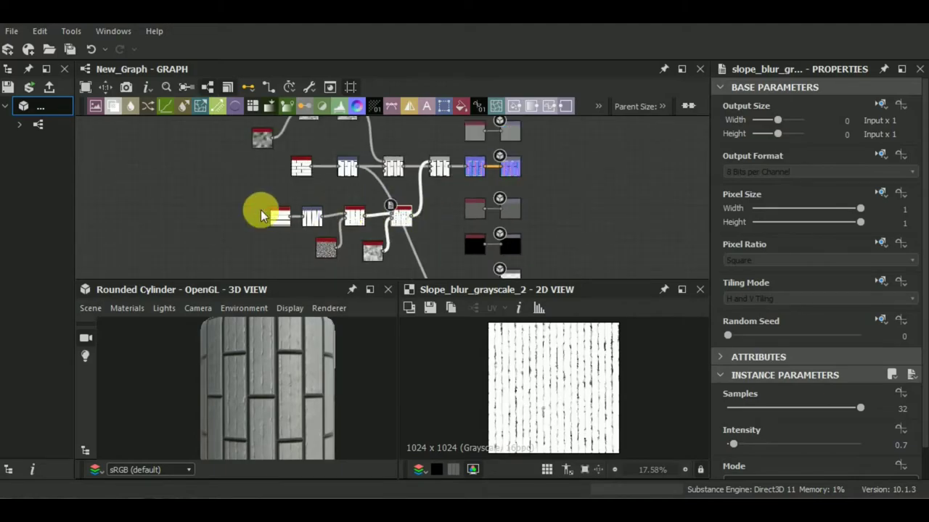
pyautogui.moveTo(262, 216)
pyautogui.mouseDown()
pyautogui.moveTo(385, 246)
pyautogui.moveTo(374, 243)
pyautogui.moveTo(384, 238)
pyautogui.mouseUp()
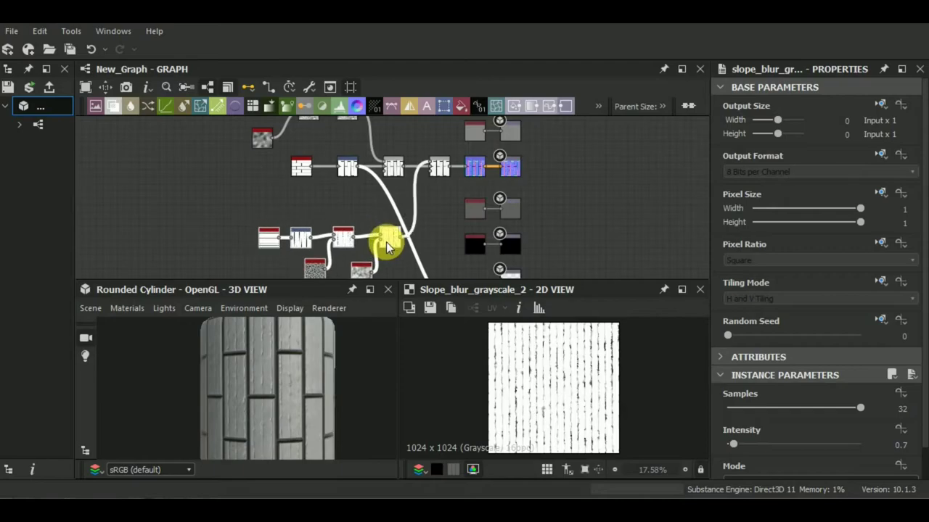
pyautogui.moveTo(425, 238); pyautogui.dragTo(415, 178, button='middle')
pyautogui.scroll(2, 428, 210)
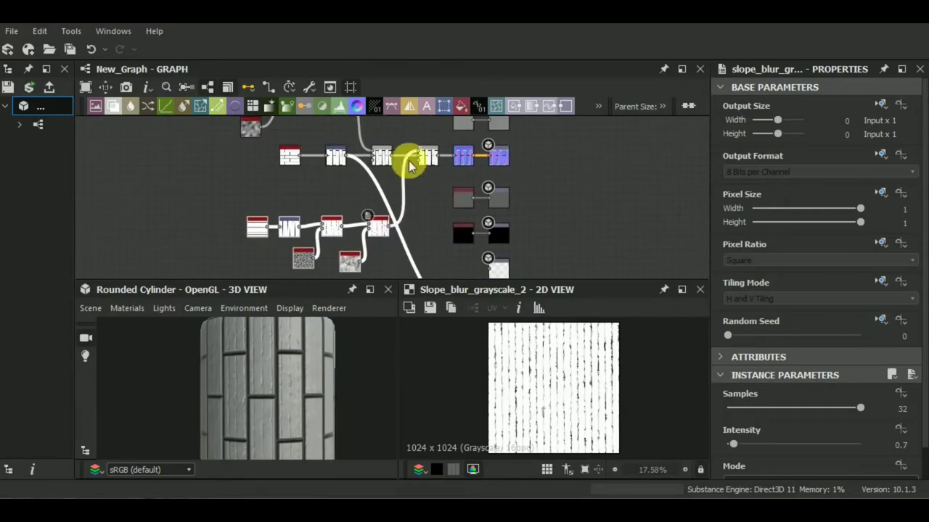
pyautogui.scroll(2, 414, 155)
pyautogui.scroll(1, 414, 152)
pyautogui.scroll(2, 413, 216)
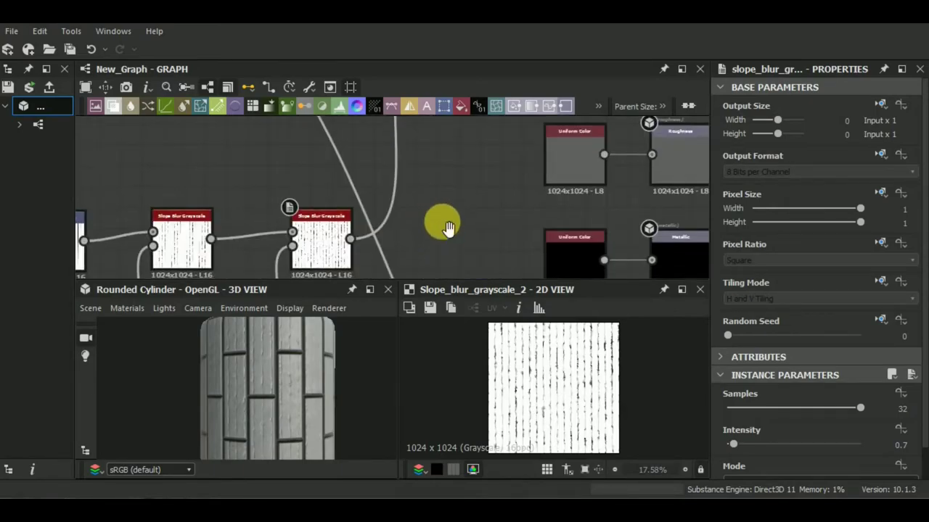
pyautogui.scroll(-1, 442, 205)
# - Add a Swirl Grayscale node fed by the Slope Blur output
pyautogui.press('space')
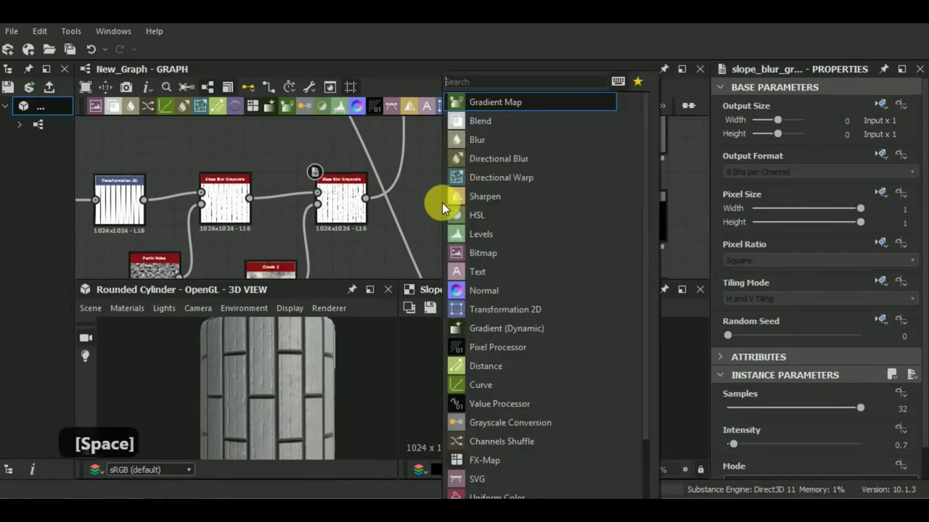
pyautogui.write('swi')
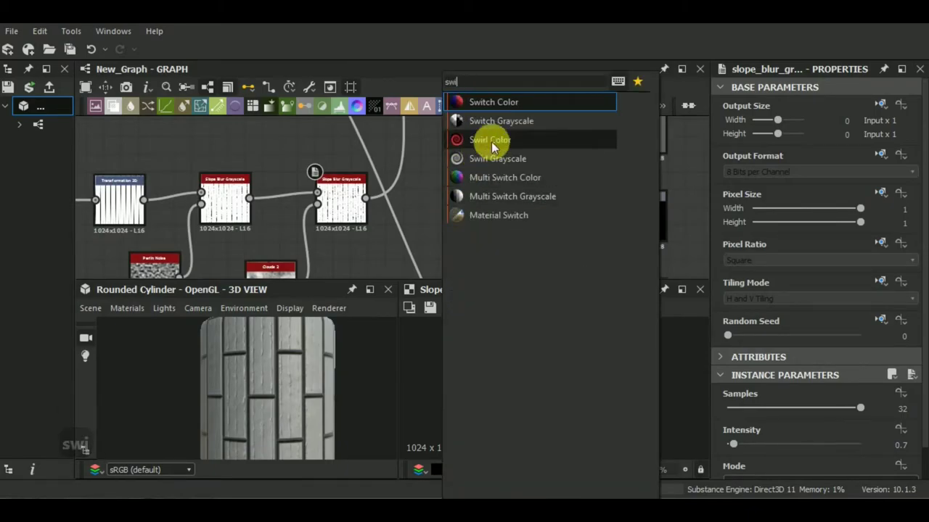
pyautogui.click(522, 158)
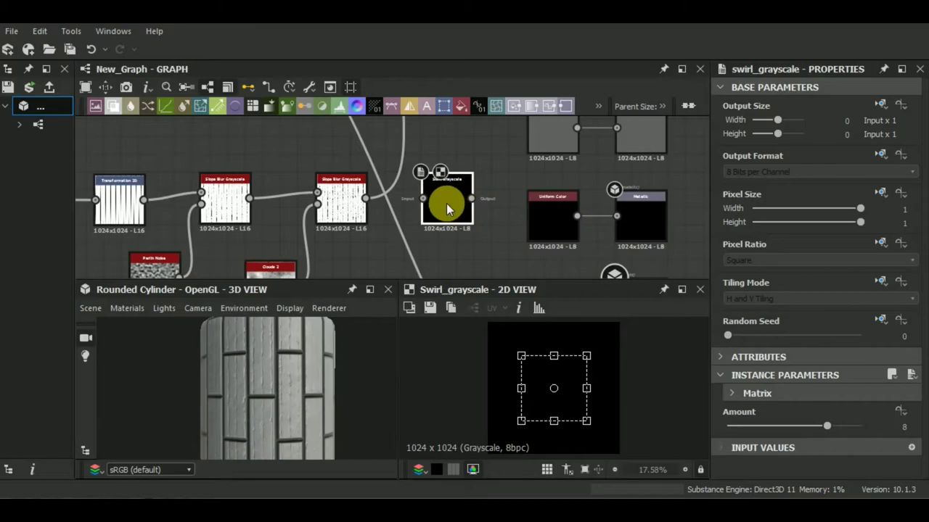
pyautogui.moveTo(377, 198); pyautogui.dragTo(371, 208)
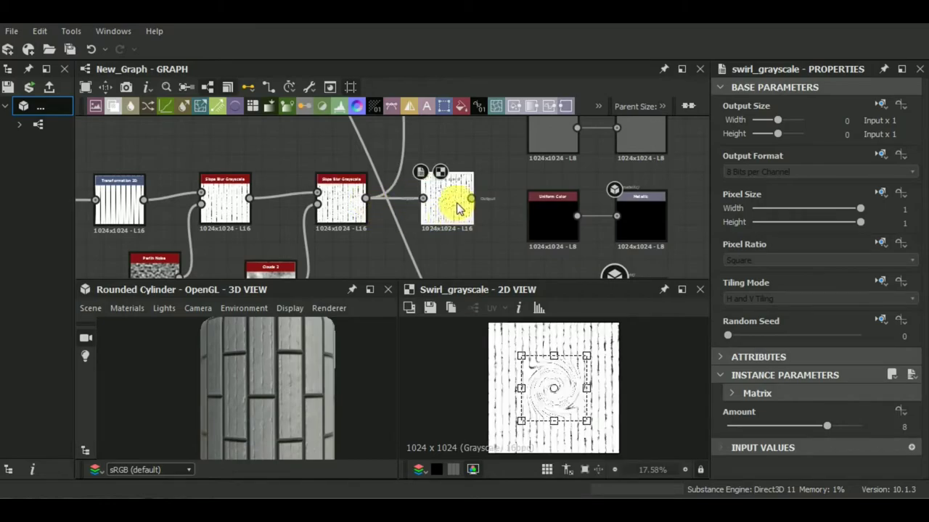
pyautogui.moveTo(457, 208); pyautogui.dragTo(462, 224)
# - Set the swirl Amount to about -0.7 and stretch the swirl area vertically
pyautogui.moveTo(844, 432); pyautogui.dragTo(791, 428)
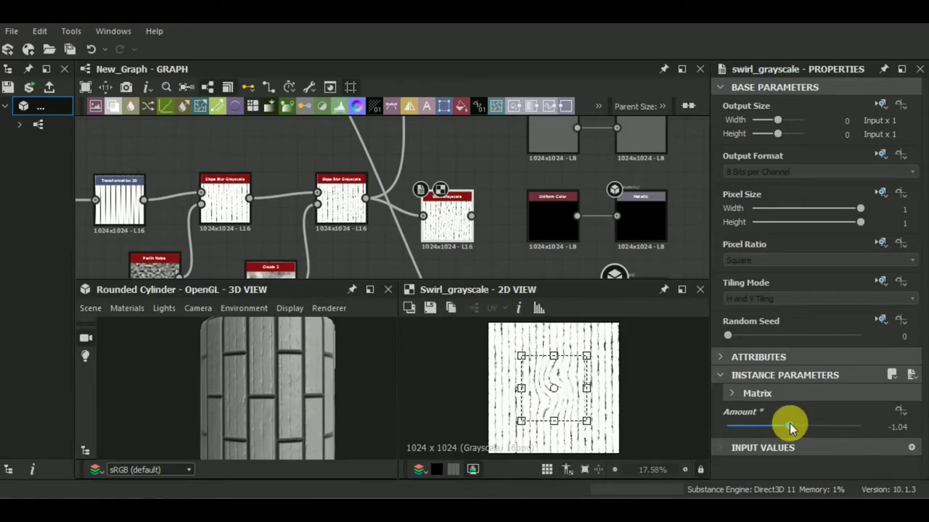
pyautogui.click(564, 373)
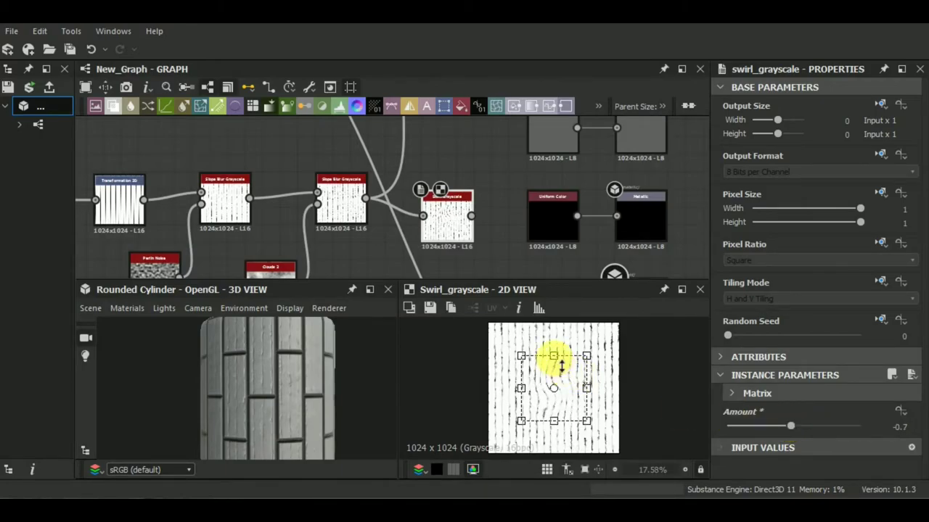
pyautogui.moveTo(554, 355); pyautogui.dragTo(554, 330)
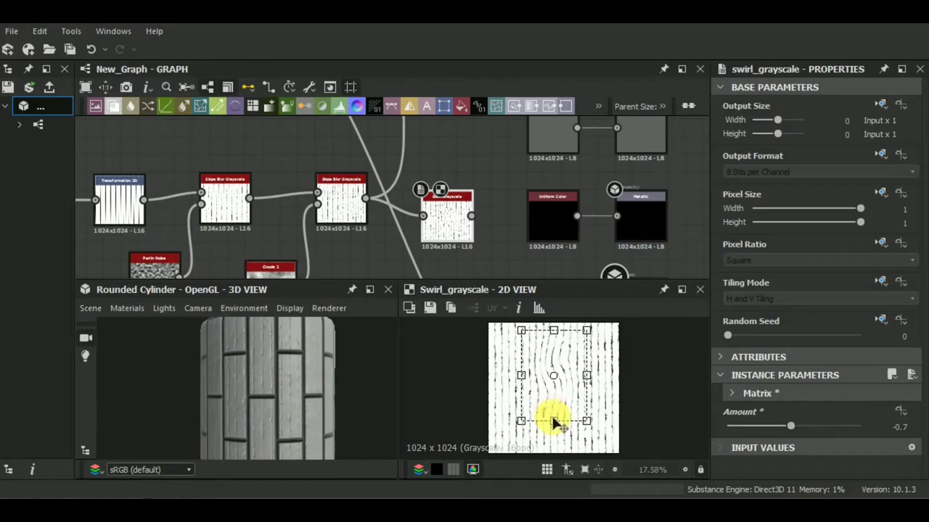
pyautogui.moveTo(553, 421); pyautogui.dragTo(554, 441)
pyautogui.moveTo(499, 253); pyautogui.dragTo(455, 261, button='middle')
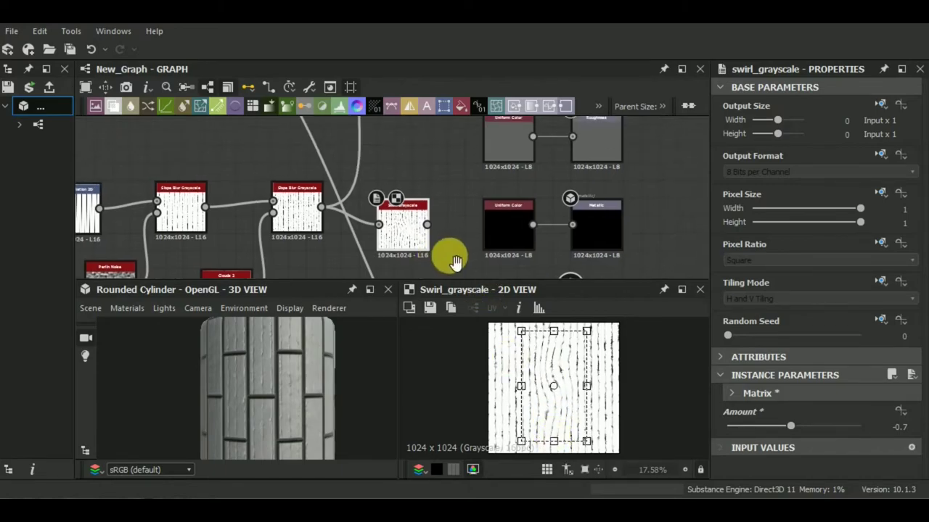
pyautogui.scroll(-2, 455, 261)
pyautogui.scroll(-1, 445, 256)
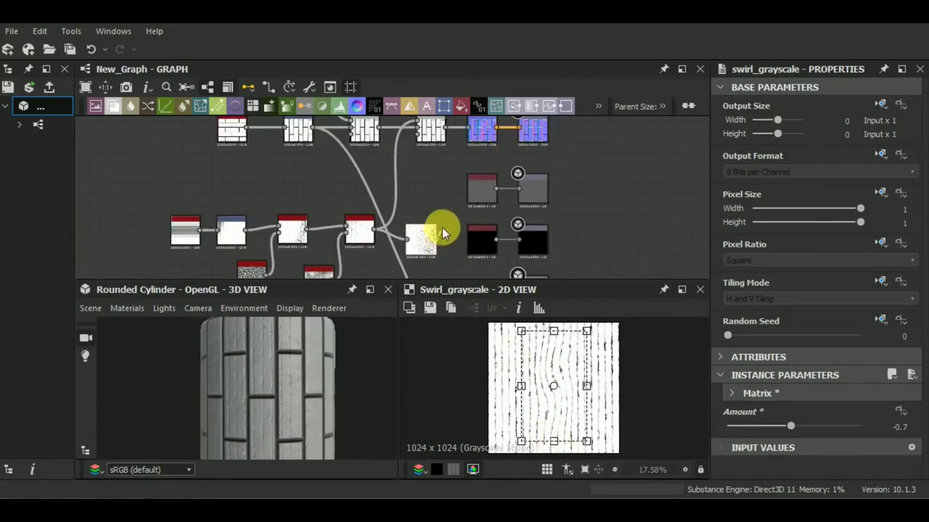
# - Connect the swirl output to the next node and place Swirl above the node row
pyautogui.moveTo(443, 233); pyautogui.dragTo(419, 132)
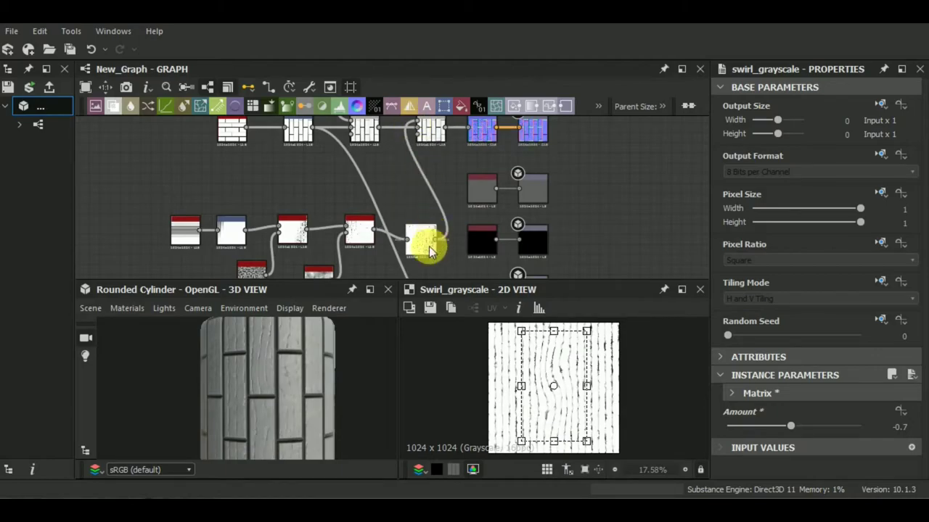
pyautogui.moveTo(429, 251); pyautogui.dragTo(411, 183)
pyautogui.moveTo(400, 244); pyautogui.dragTo(417, 231, button='middle')
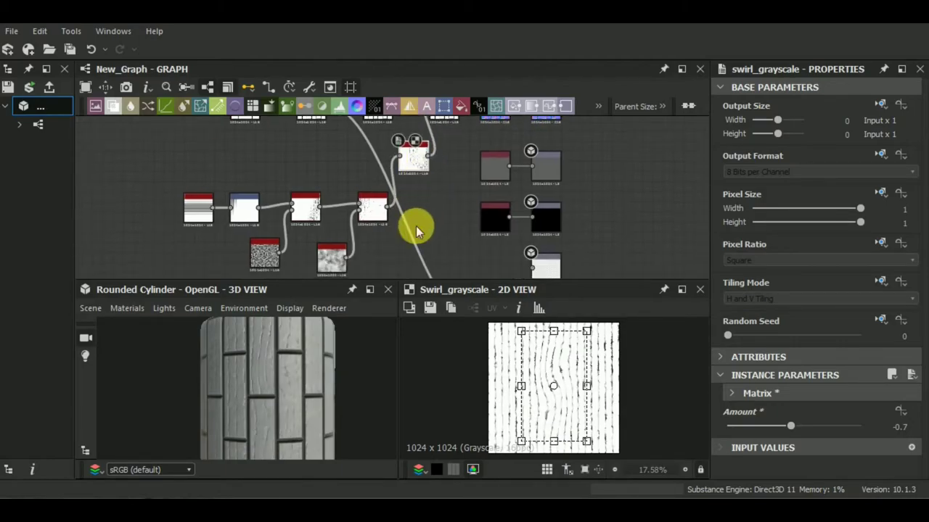
pyautogui.scroll(3, 429, 150)
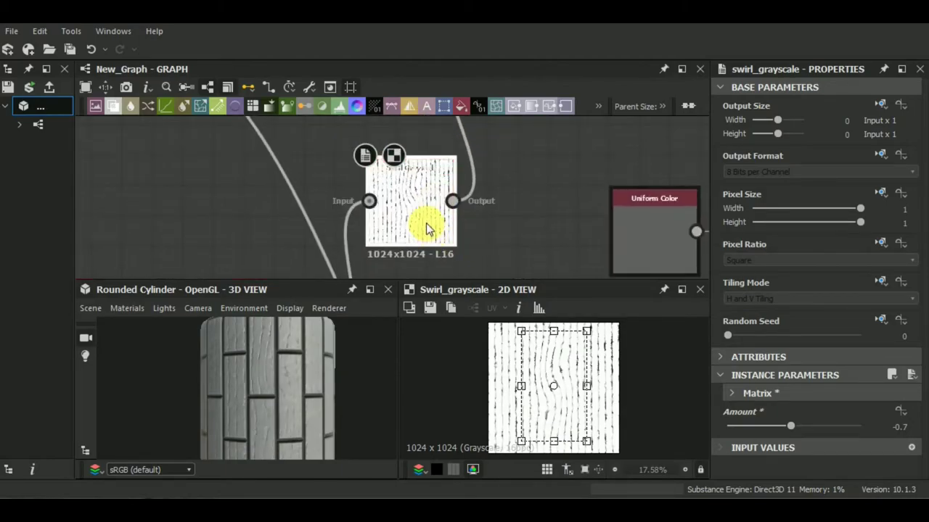
# - Set the swirl Amount to -1.04 and shrink the area from top, right and bottom
pyautogui.moveTo(296, 410)
pyautogui.mouseDown()
pyautogui.moveTo(310, 391)
pyautogui.moveTo(297, 379)
pyautogui.moveTo(304, 409)
pyautogui.moveTo(268, 409)
pyautogui.mouseUp()
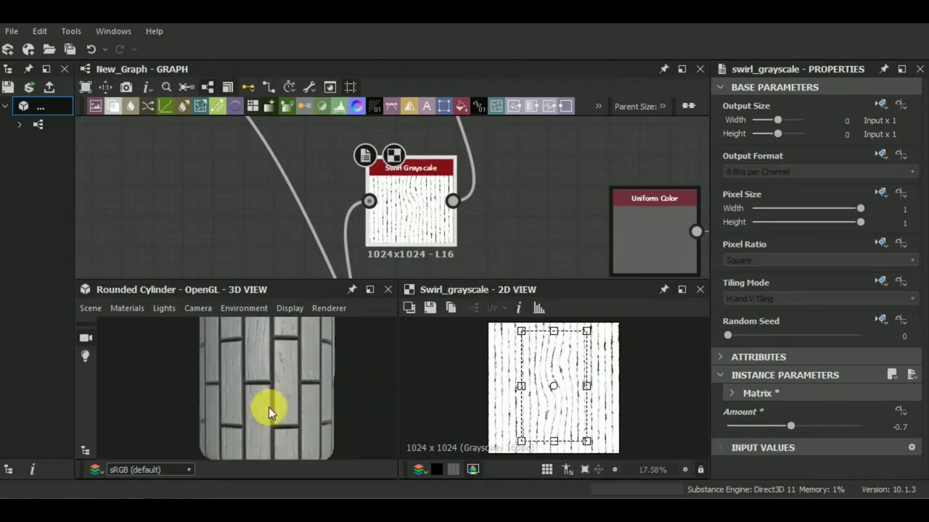
pyautogui.scroll(-3, 258, 377)
pyautogui.scroll(3, 258, 378)
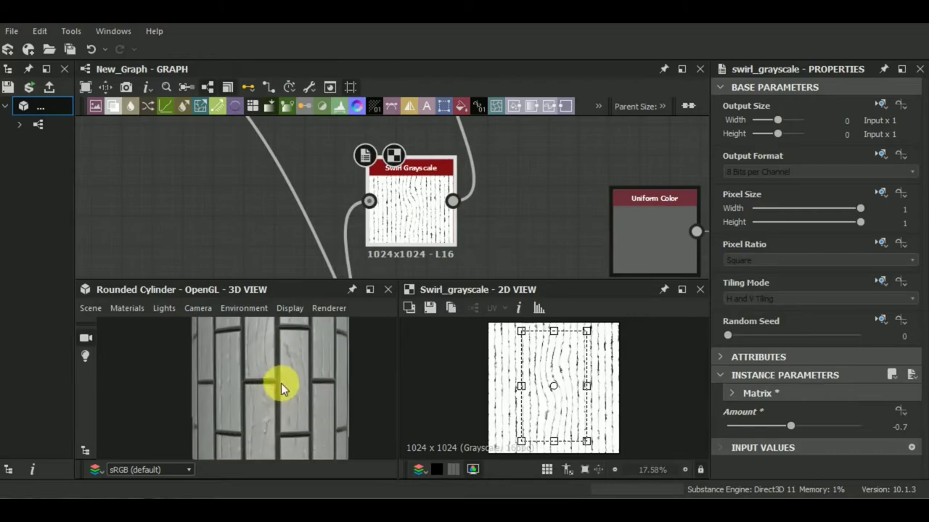
pyautogui.moveTo(793, 426); pyautogui.dragTo(789, 425)
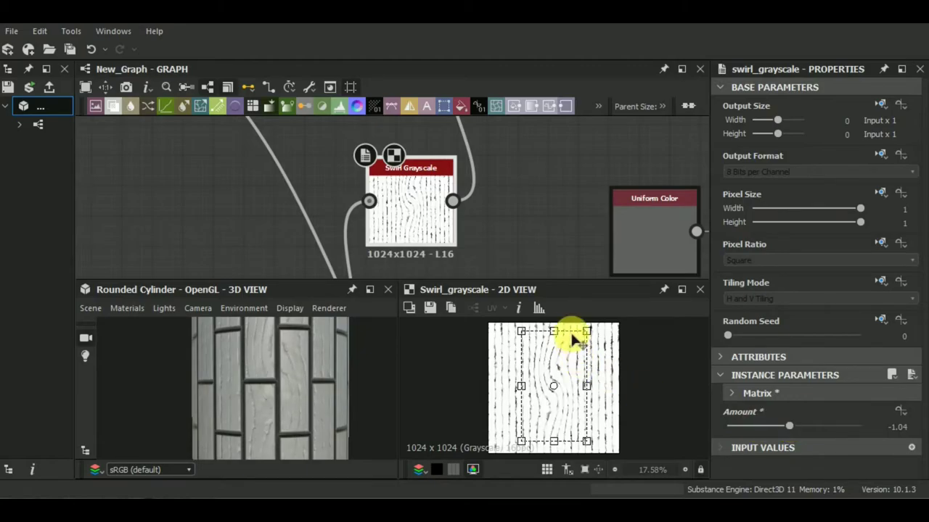
pyautogui.moveTo(556, 333)
pyautogui.mouseDown()
pyautogui.moveTo(566, 368)
pyautogui.moveTo(567, 353)
pyautogui.mouseUp()
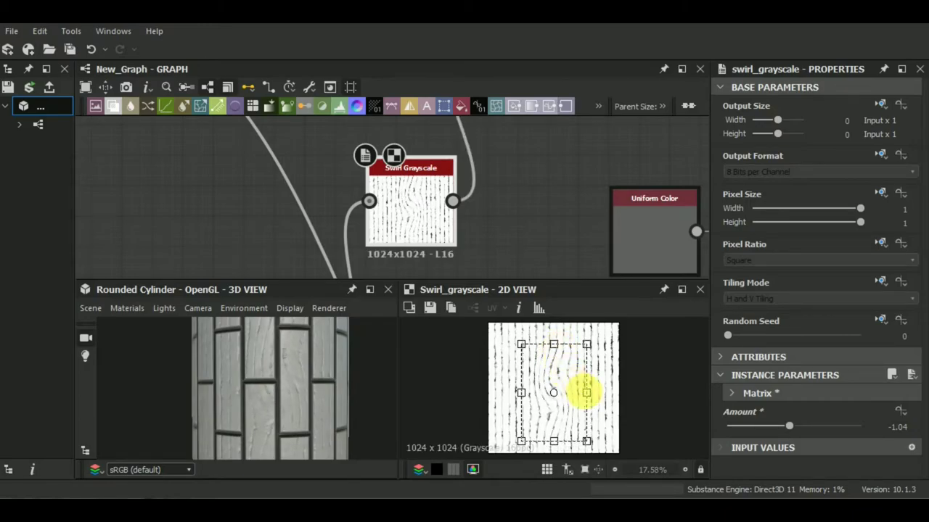
pyautogui.moveTo(587, 396); pyautogui.dragTo(529, 394)
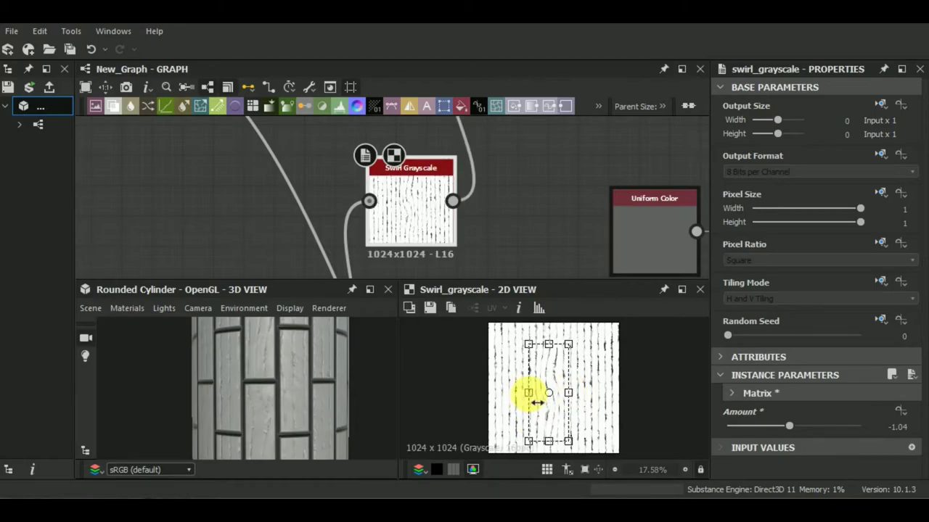
pyautogui.moveTo(553, 444); pyautogui.dragTo(559, 424)
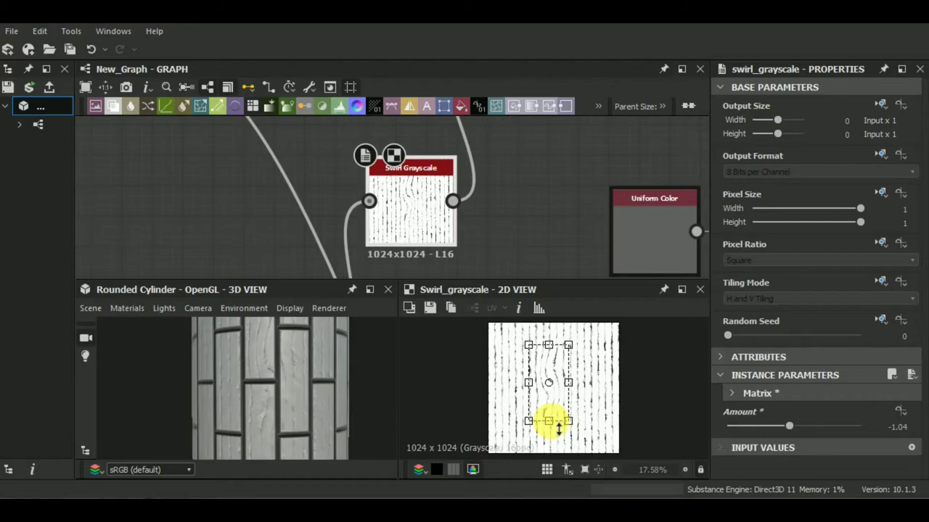
# - Tighten the swirl area further from its top and left edges
pyautogui.moveTo(298, 389)
pyautogui.mouseDown()
pyautogui.moveTo(319, 415)
pyautogui.moveTo(309, 380)
pyautogui.moveTo(264, 383)
pyautogui.mouseUp()
pyautogui.scroll(-3, 316, 415)
pyautogui.scroll(3, 274, 381)
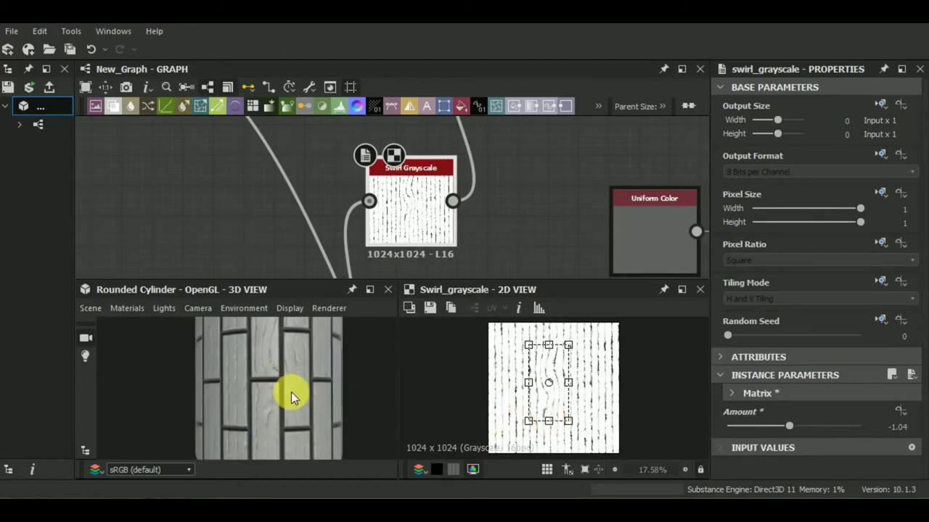
pyautogui.moveTo(557, 353)
pyautogui.mouseDown()
pyautogui.moveTo(559, 366)
pyautogui.moveTo(561, 359)
pyautogui.mouseUp()
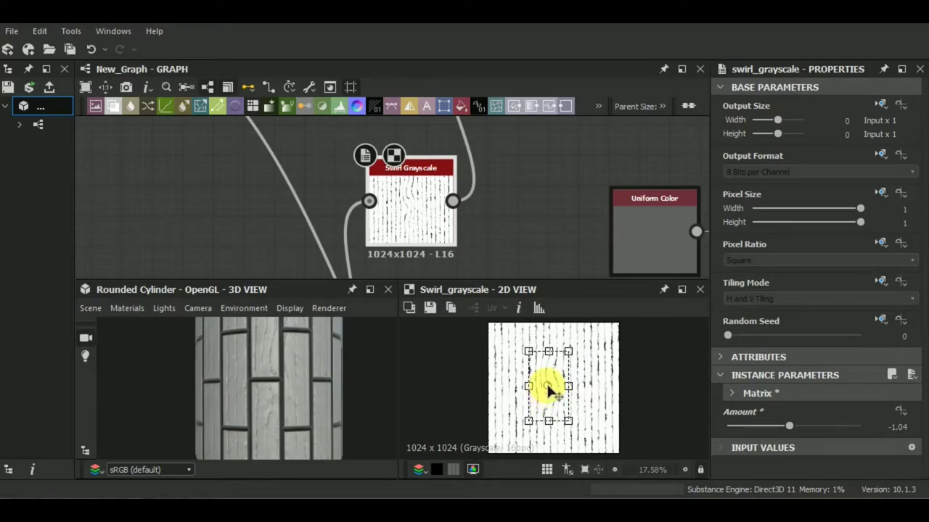
pyautogui.moveTo(536, 394); pyautogui.dragTo(538, 394)
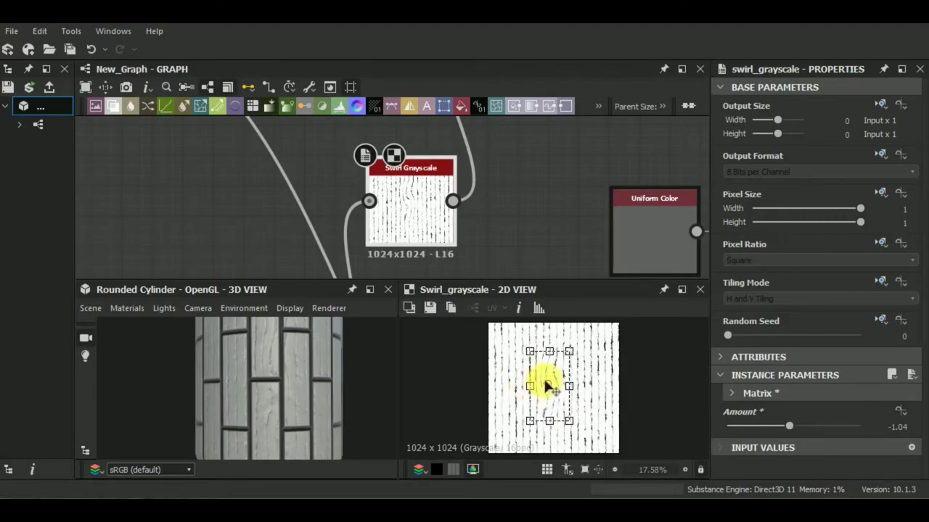
# - Orbit the cylinder preview to inspect the swirled grain from several angles
pyautogui.scroll(-1, 508, 243)
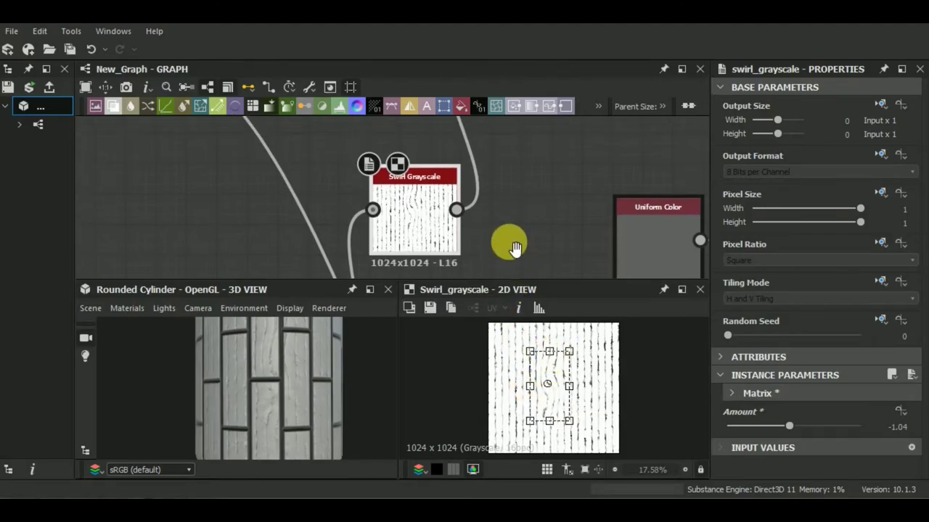
pyautogui.scroll(-1, 508, 243)
pyautogui.scroll(-1, 491, 239)
pyautogui.moveTo(267, 391)
pyautogui.mouseDown()
pyautogui.moveTo(356, 403)
pyautogui.moveTo(265, 412)
pyautogui.moveTo(398, 414)
pyautogui.moveTo(191, 421)
pyautogui.moveTo(316, 405)
pyautogui.moveTo(273, 395)
pyautogui.moveTo(256, 396)
pyautogui.moveTo(349, 423)
pyautogui.mouseUp()
pyautogui.scroll(2, 278, 412)
pyautogui.scroll(-2, 278, 412)
pyautogui.scroll(-2, 269, 405)
pyautogui.scroll(3, 257, 396)
pyautogui.moveTo(349, 424); pyautogui.dragTo(349, 385, button='middle')
pyautogui.moveTo(350, 384); pyautogui.dragTo(279, 391)
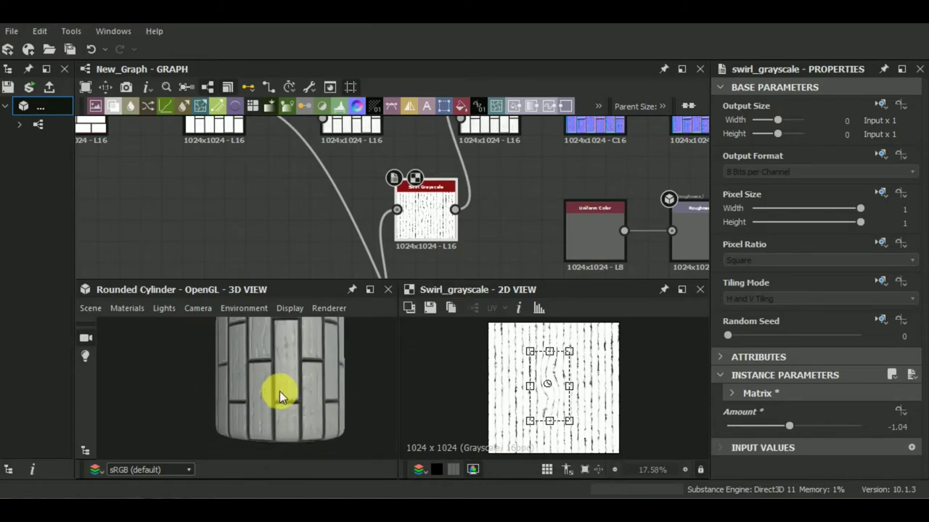
pyautogui.scroll(3, 279, 391)
pyautogui.scroll(2, 269, 391)
pyautogui.scroll(-4, 270, 399)
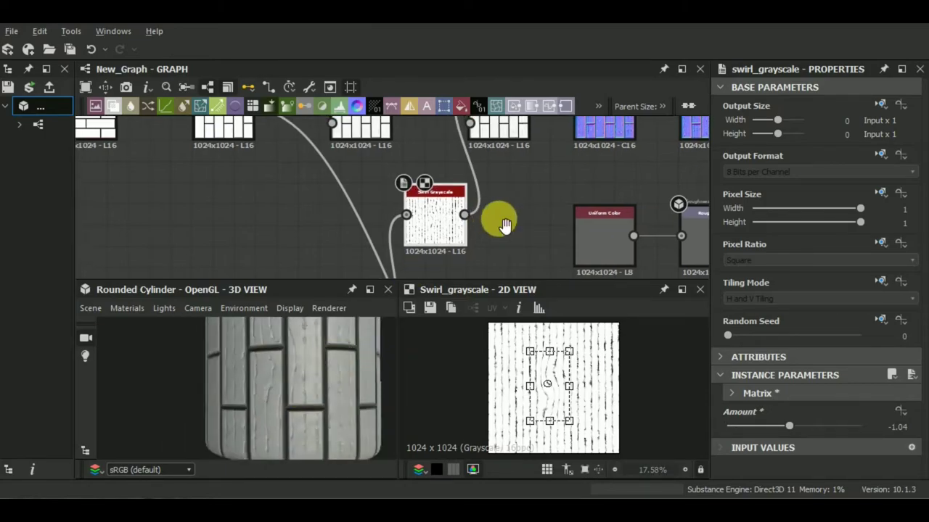
# - Shift the group of six lower-left grain nodes slightly left
pyautogui.moveTo(429, 229)
pyautogui.mouseDown(button='middle')
pyautogui.moveTo(444, 233)
pyautogui.moveTo(504, 187)
pyautogui.moveTo(419, 227)
pyautogui.mouseUp(button='middle')
pyautogui.scroll(-2, 470, 226)
pyautogui.scroll(2, 503, 186)
pyautogui.scroll(1, 419, 227)
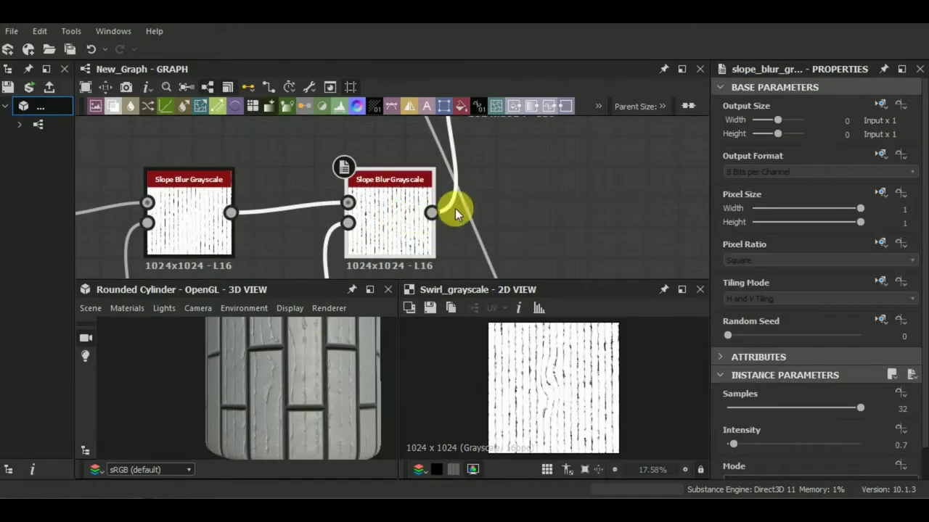
pyautogui.scroll(-2, 487, 201)
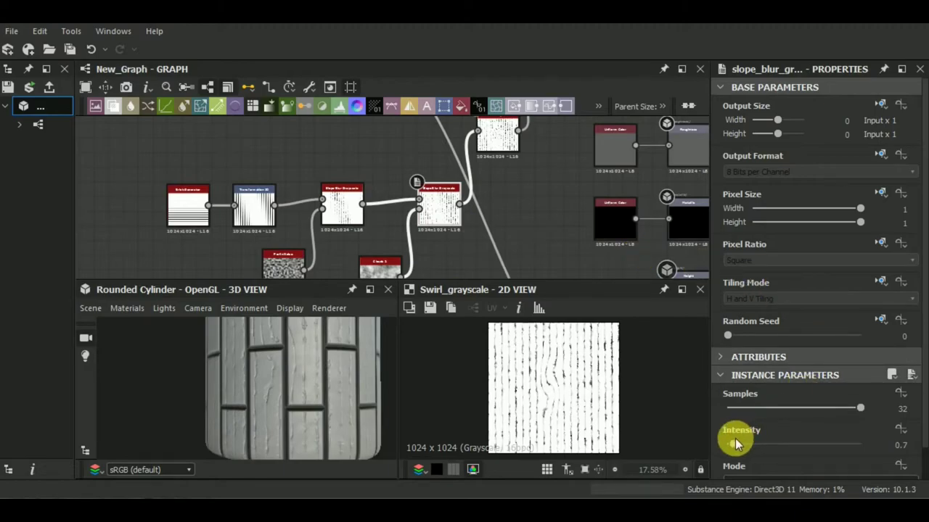
pyautogui.moveTo(381, 239)
pyautogui.mouseDown(button='middle')
pyautogui.moveTo(310, 215)
pyautogui.moveTo(326, 217)
pyautogui.moveTo(331, 254)
pyautogui.mouseUp(button='middle')
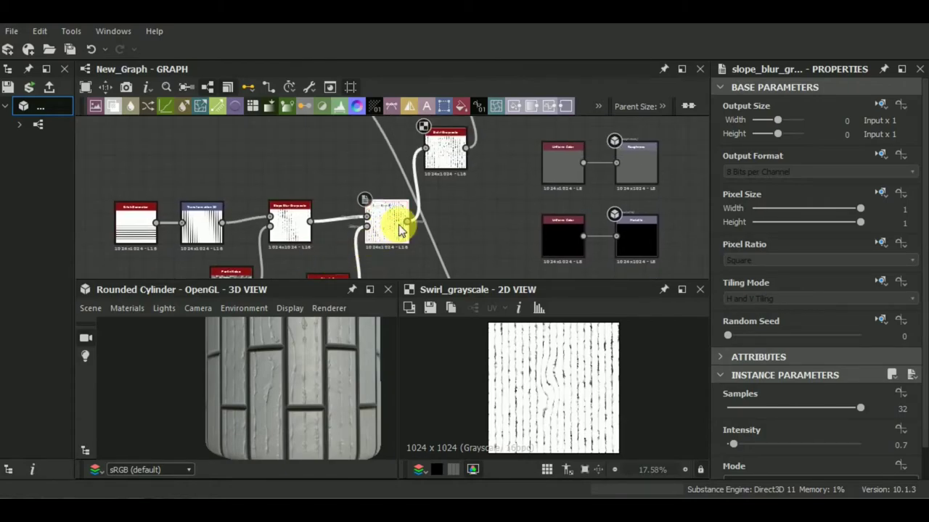
pyautogui.scroll(-3, 349, 377)
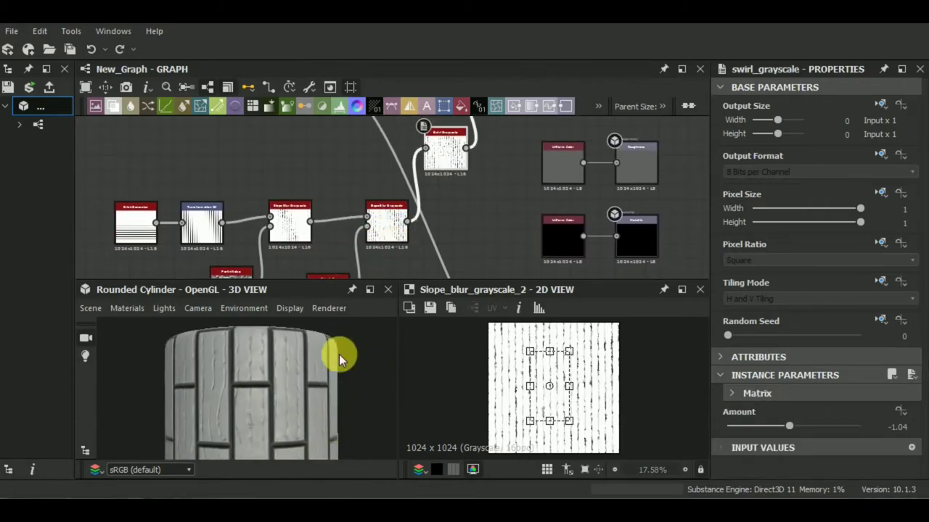
pyautogui.scroll(-2, 323, 217)
pyautogui.scroll(-1, 323, 213)
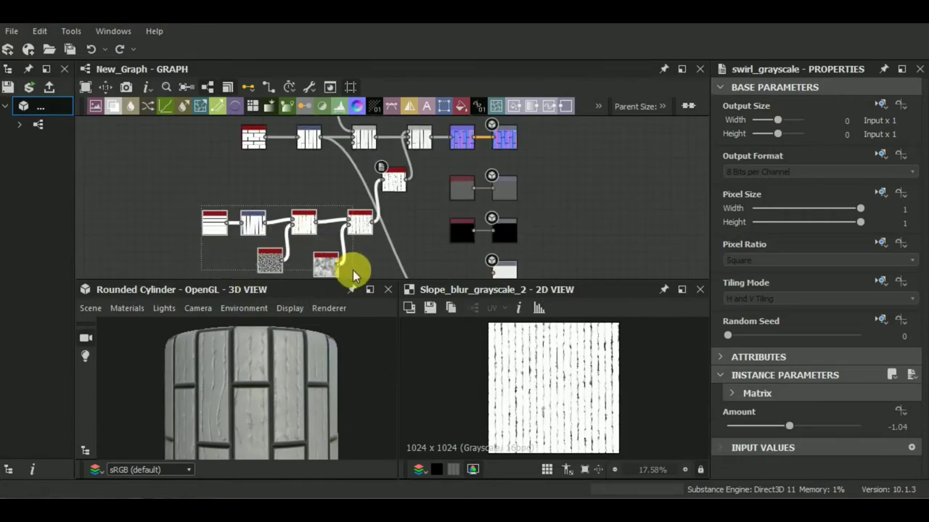
pyautogui.moveTo(356, 240); pyautogui.dragTo(324, 233)
pyautogui.scroll(1, 357, 202)
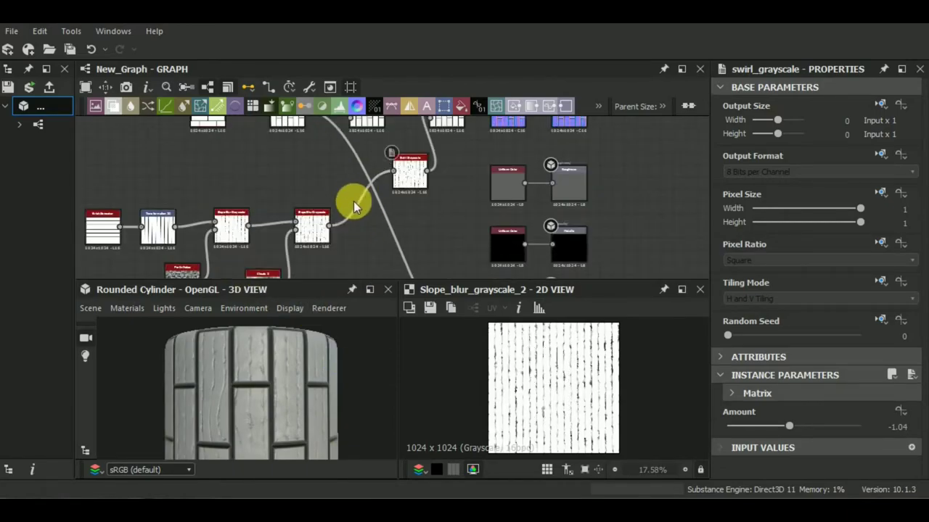
# - Add a Blur HQ Grayscale node after the Swirl node
pyautogui.press('space')
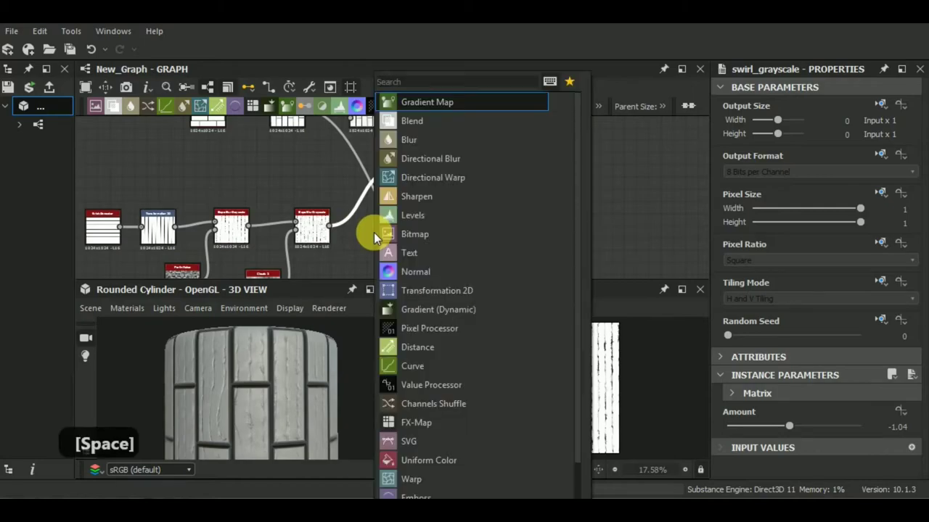
pyautogui.write('bl')
pyautogui.click(410, 178)
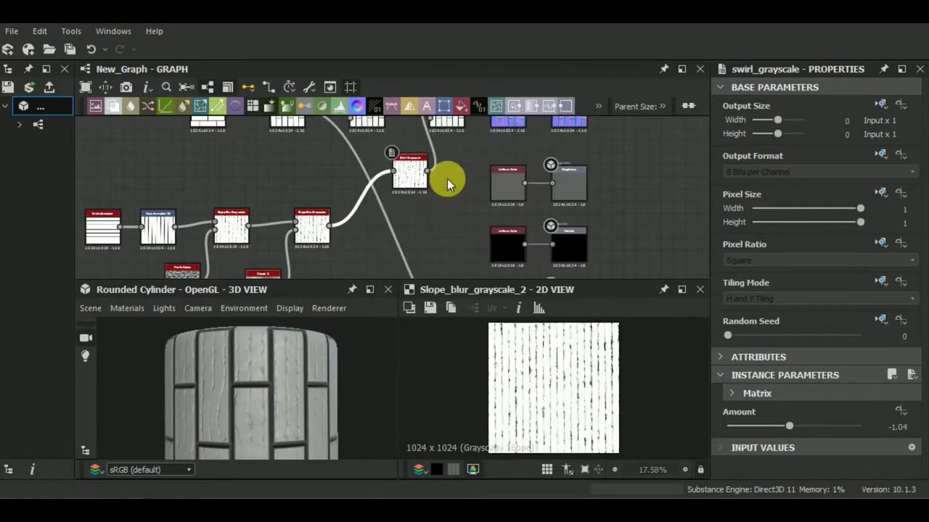
pyautogui.moveTo(446, 182); pyautogui.dragTo(394, 207)
pyautogui.scroll(1, 367, 211)
pyautogui.scroll(-2, 367, 211)
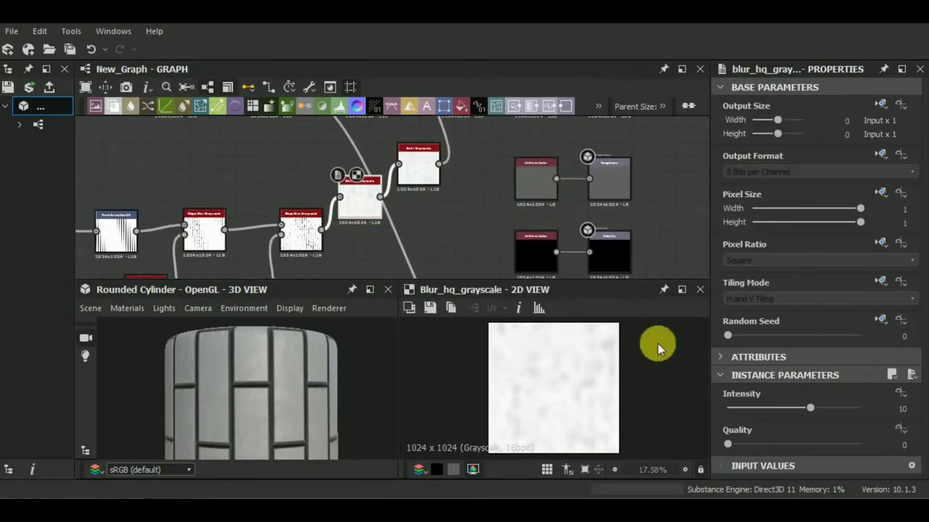
# - Set the blur Intensity to 0.96 with Quality at maximum
pyautogui.click(723, 408)
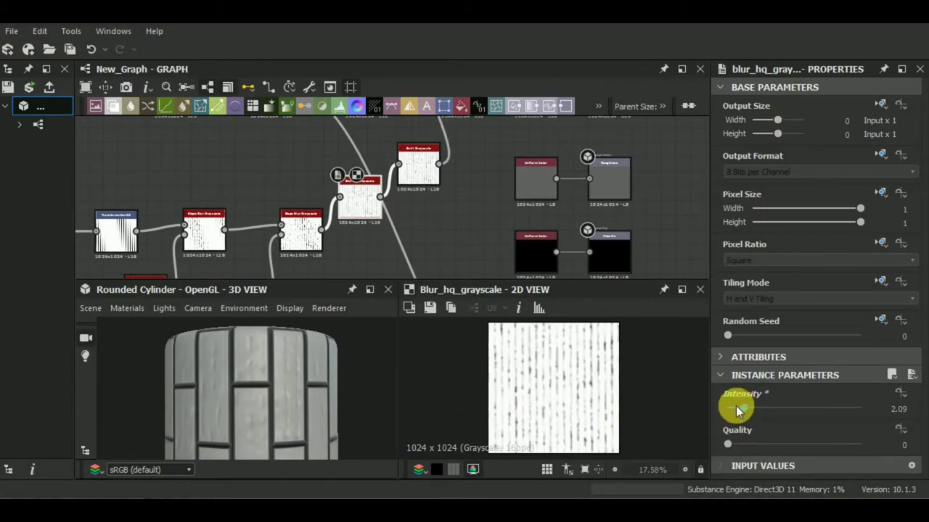
pyautogui.moveTo(825, 445); pyautogui.dragTo(871, 444)
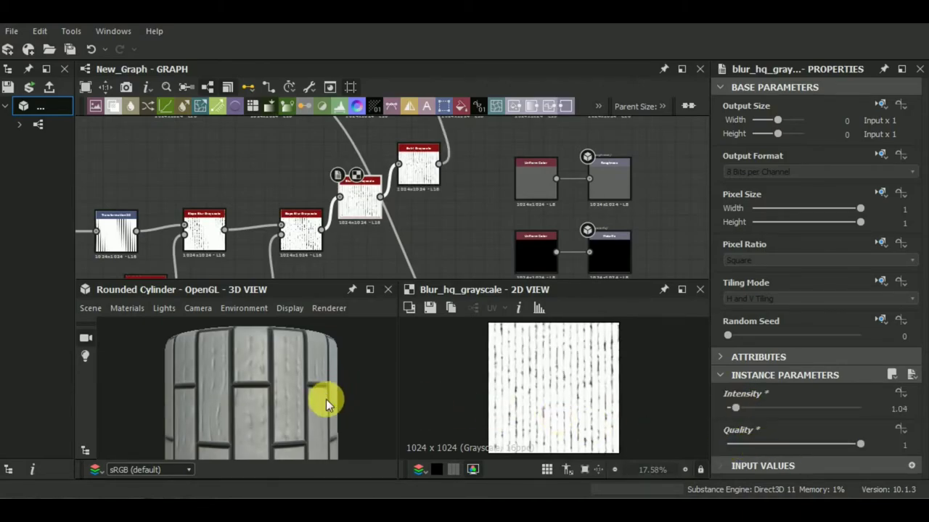
pyautogui.moveTo(326, 399)
pyautogui.mouseDown()
pyautogui.moveTo(272, 404)
pyautogui.moveTo(290, 417)
pyautogui.mouseUp()
pyautogui.moveTo(321, 332)
pyautogui.mouseDown()
pyautogui.moveTo(321, 428)
pyautogui.moveTo(256, 425)
pyautogui.moveTo(292, 414)
pyautogui.moveTo(330, 418)
pyautogui.mouseUp()
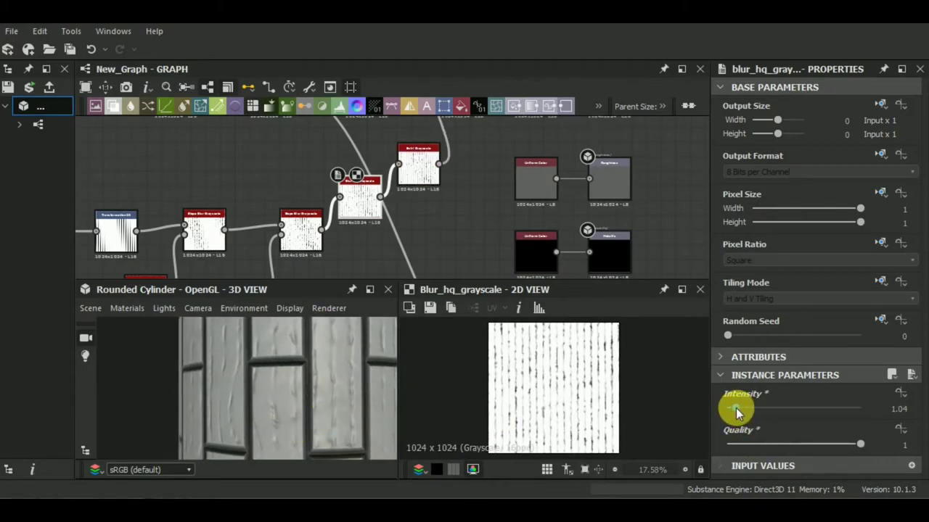
pyautogui.moveTo(731, 409)
pyautogui.mouseDown()
pyautogui.moveTo(739, 413)
pyautogui.moveTo(734, 406)
pyautogui.mouseUp()
pyautogui.moveTo(280, 421)
pyautogui.mouseDown(button='right')
pyautogui.moveTo(299, 398)
pyautogui.moveTo(321, 414)
pyautogui.moveTo(321, 403)
pyautogui.moveTo(333, 431)
pyautogui.moveTo(284, 359)
pyautogui.moveTo(325, 357)
pyautogui.moveTo(318, 412)
pyautogui.mouseUp(button='right')
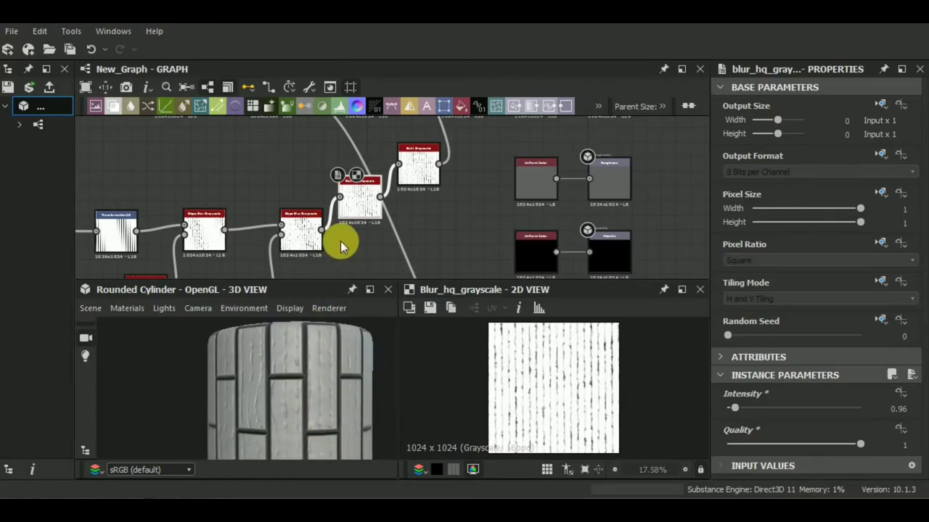
pyautogui.scroll(-2, 341, 239)
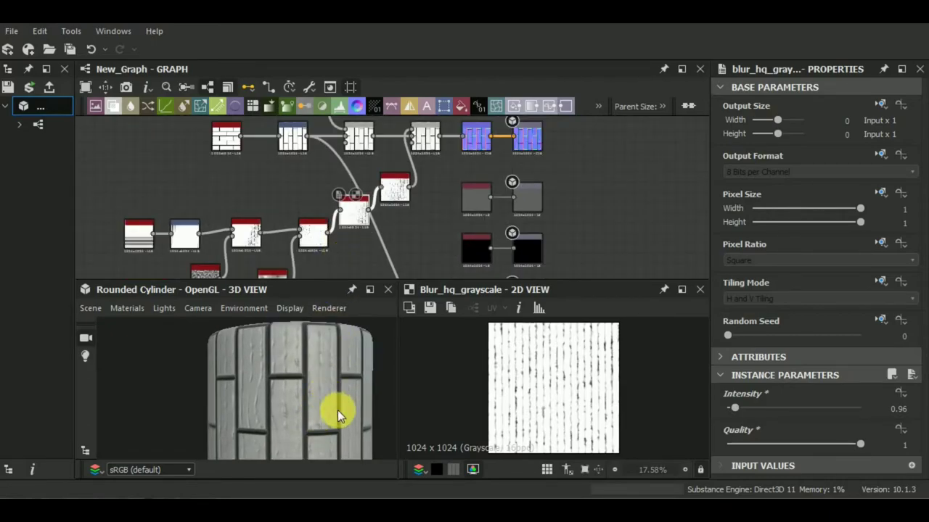
# - Lower the perlin_noise Scale from 26 to about 15 and reduce its Disorder
pyautogui.moveTo(242, 253); pyautogui.dragTo(280, 218, button='middle')
pyautogui.click(232, 238)
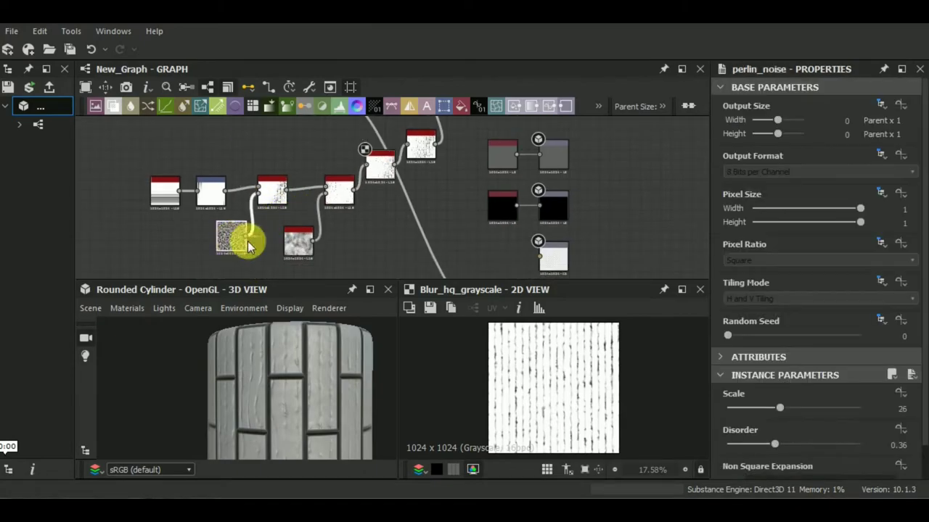
pyautogui.moveTo(780, 409); pyautogui.dragTo(771, 410)
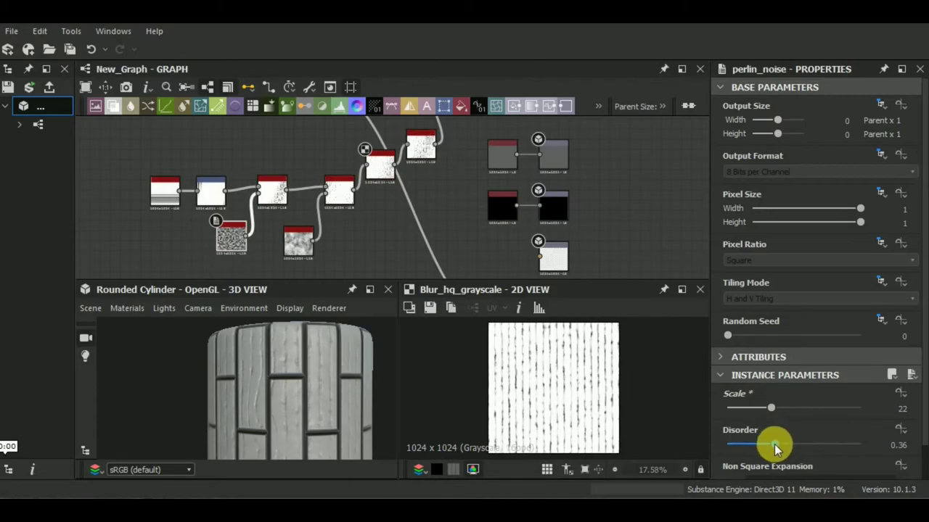
pyautogui.moveTo(774, 446); pyautogui.dragTo(754, 446)
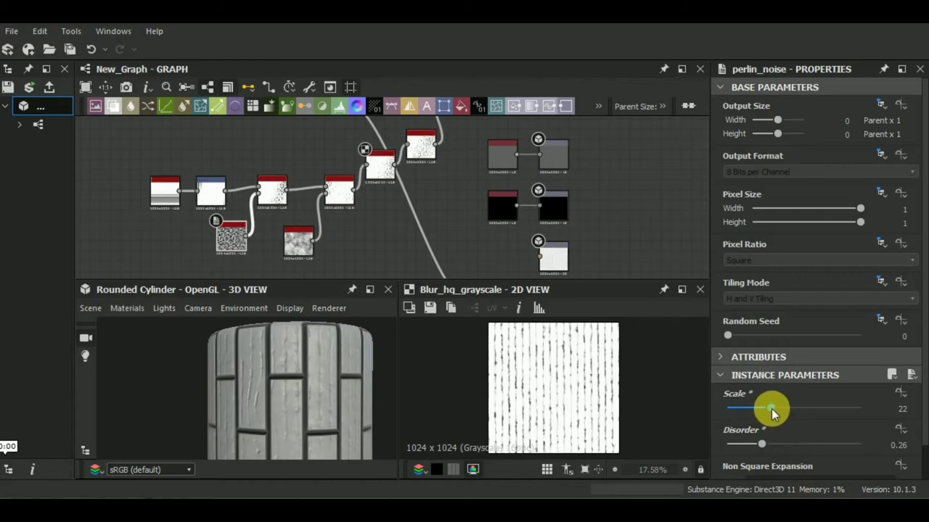
pyautogui.moveTo(771, 409); pyautogui.dragTo(756, 408)
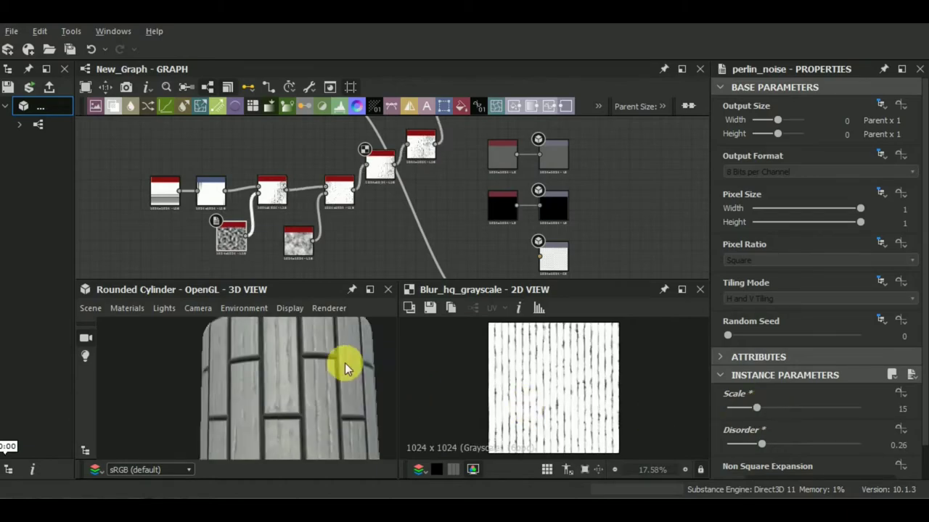
pyautogui.scroll(-5, 344, 363)
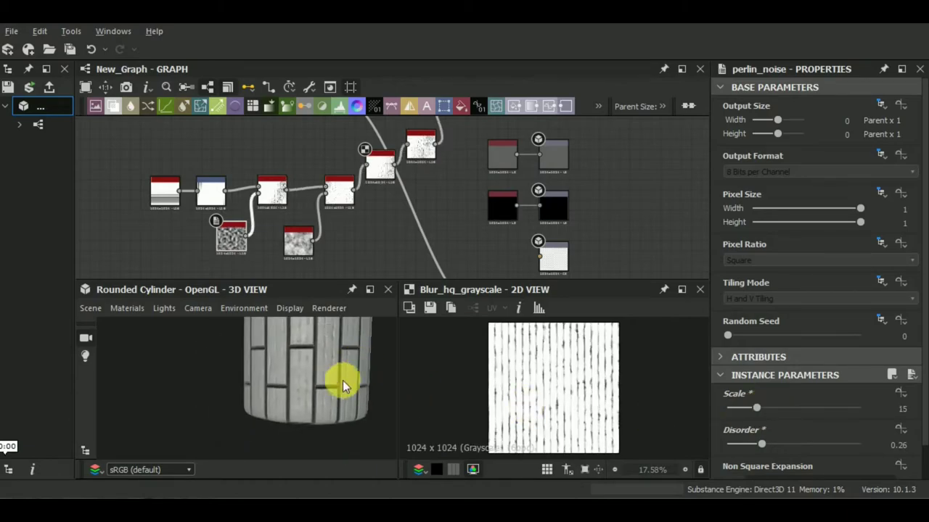
pyautogui.scroll(2, 304, 397)
pyautogui.scroll(2, 306, 397)
pyautogui.scroll(2, 307, 397)
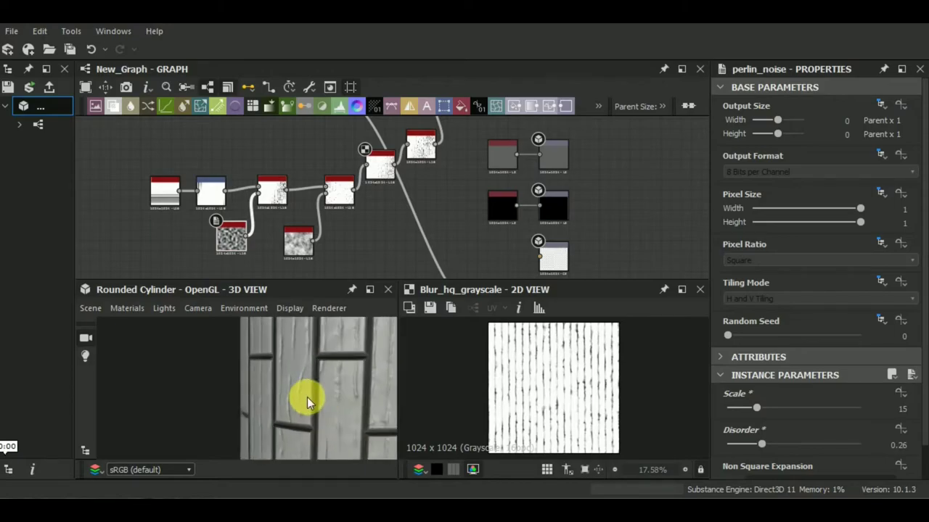
pyautogui.scroll(-4, 307, 397)
pyautogui.moveTo(754, 412); pyautogui.dragTo(742, 413)
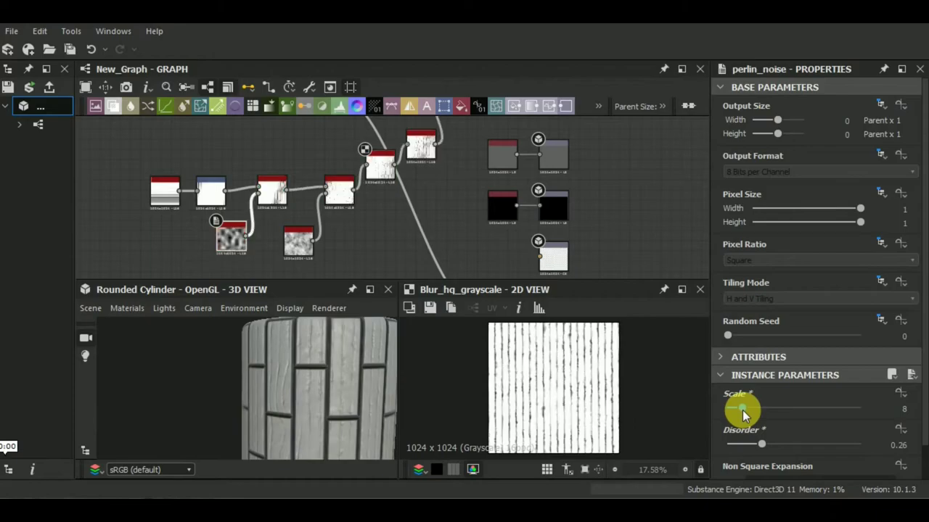
# - Bring the Perlin Disorder down to 0.08 and the Scale to 5
pyautogui.moveTo(364, 405)
pyautogui.mouseDown()
pyautogui.moveTo(366, 372)
pyautogui.moveTo(338, 372)
pyautogui.moveTo(341, 394)
pyautogui.moveTo(325, 410)
pyautogui.moveTo(356, 428)
pyautogui.moveTo(370, 373)
pyautogui.moveTo(364, 435)
pyautogui.moveTo(316, 390)
pyautogui.moveTo(353, 416)
pyautogui.moveTo(312, 399)
pyautogui.moveTo(351, 402)
pyautogui.moveTo(342, 403)
pyautogui.mouseUp()
pyautogui.scroll(-3, 316, 384)
pyautogui.scroll(2, 312, 399)
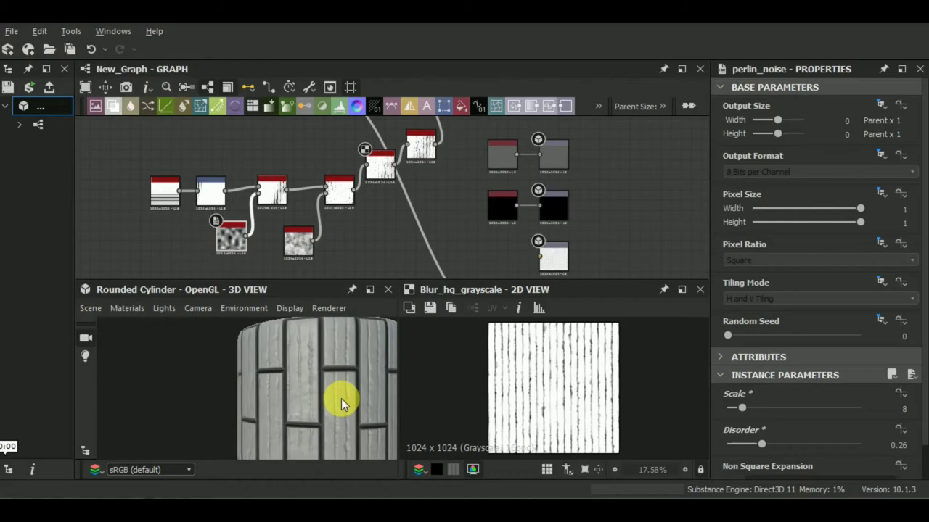
pyautogui.moveTo(764, 442); pyautogui.dragTo(739, 446)
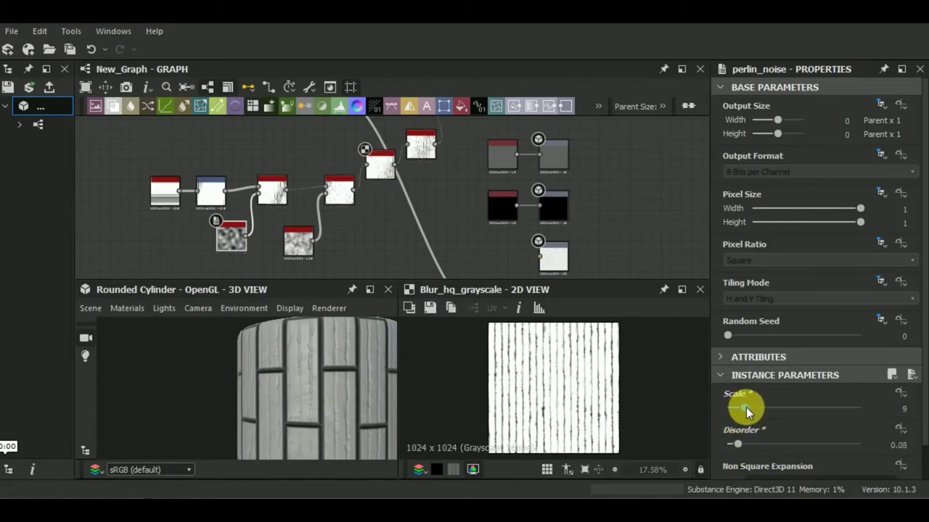
pyautogui.moveTo(742, 406); pyautogui.dragTo(736, 407)
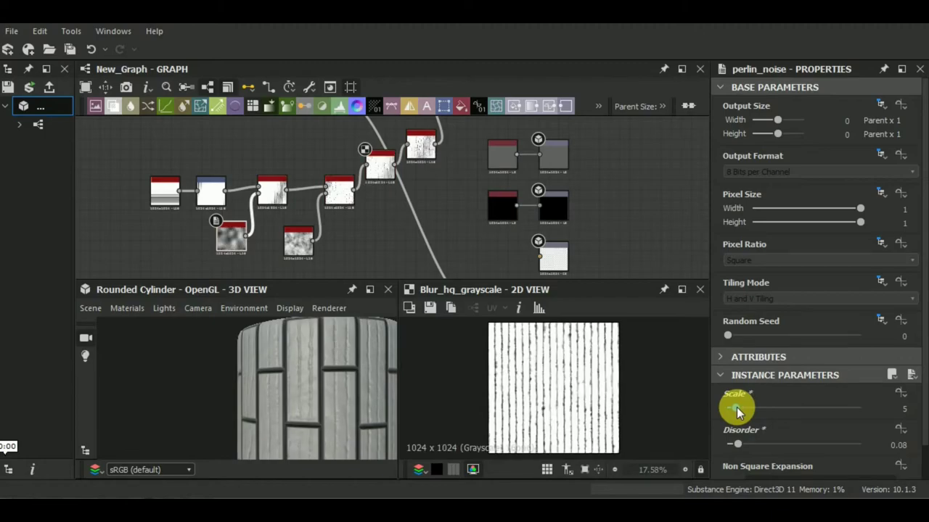
pyautogui.click(297, 243)
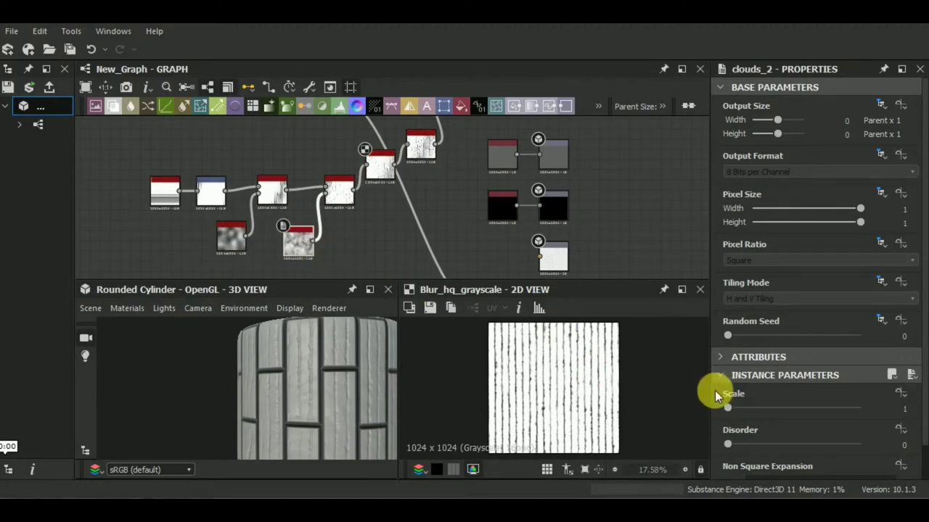
# - Raise the clouds_2 noise Scale to 2
pyautogui.moveTo(729, 408)
pyautogui.mouseDown()
pyautogui.moveTo(742, 408)
pyautogui.moveTo(722, 409)
pyautogui.moveTo(777, 408)
pyautogui.moveTo(735, 405)
pyautogui.mouseUp()
pyautogui.click(335, 189)
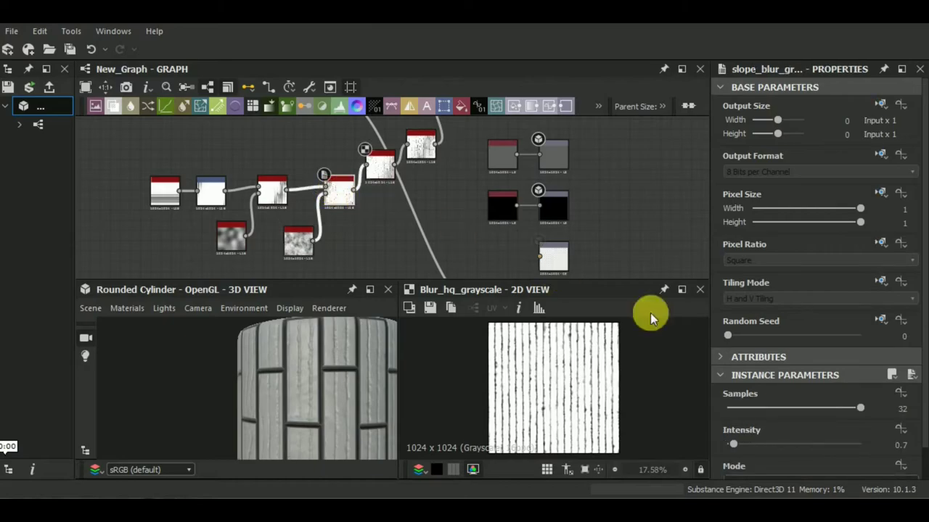
pyautogui.moveTo(365, 211); pyautogui.dragTo(341, 272, button='middle')
pyautogui.scroll(2, 341, 272)
# - Increase the Blur HQ Grayscale Intensity to 1.48
pyautogui.click(359, 216)
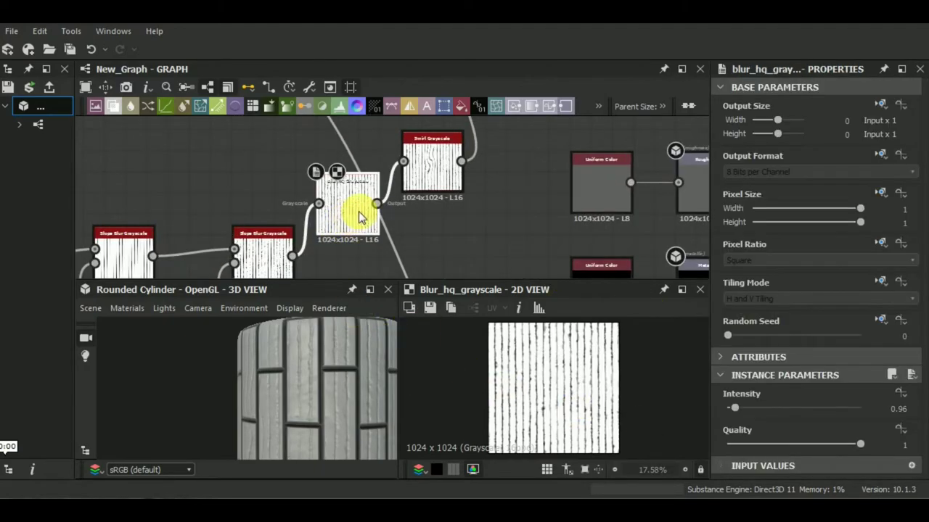
pyautogui.scroll(-2, 369, 210)
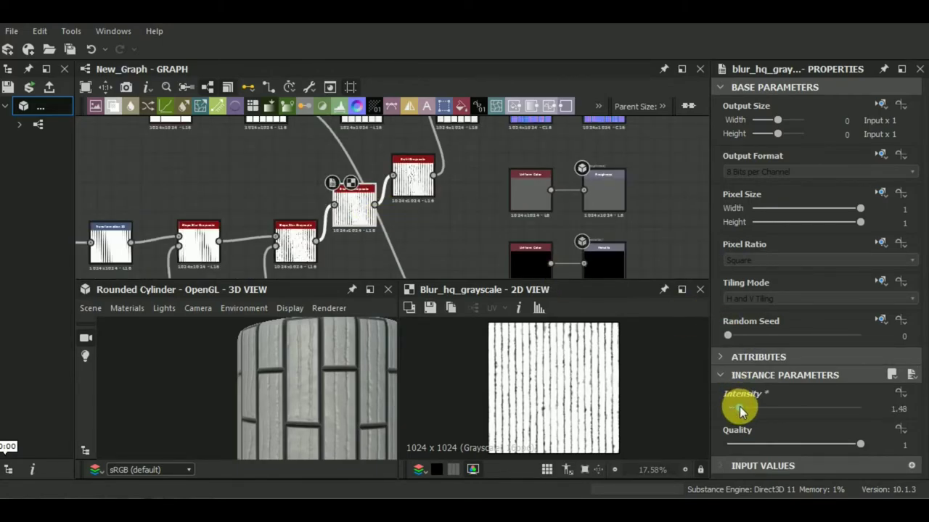
pyautogui.scroll(-3, 340, 359)
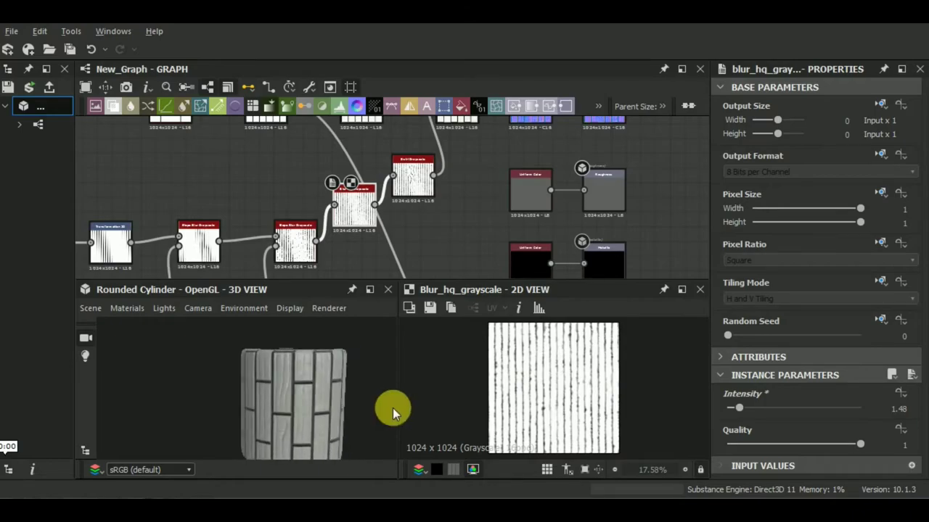
pyautogui.moveTo(351, 403)
pyautogui.mouseDown()
pyautogui.moveTo(287, 369)
pyautogui.moveTo(341, 390)
pyautogui.mouseUp()
pyautogui.scroll(3, 287, 368)
pyautogui.scroll(-3, 273, 378)
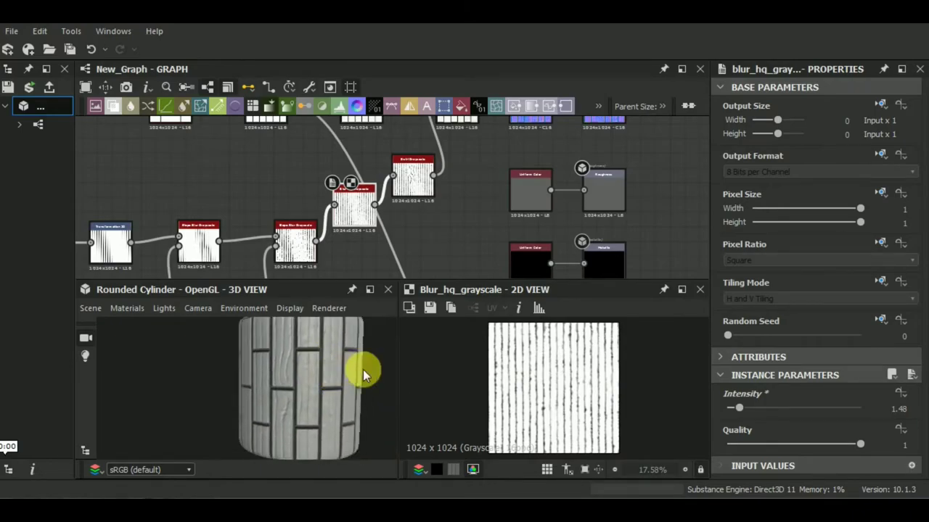
pyautogui.moveTo(386, 234); pyautogui.dragTo(356, 243, button='middle')
# - Box-select the wood-pattern node chain, move it left, and frame the Normal node
pyautogui.scroll(-3, 359, 228)
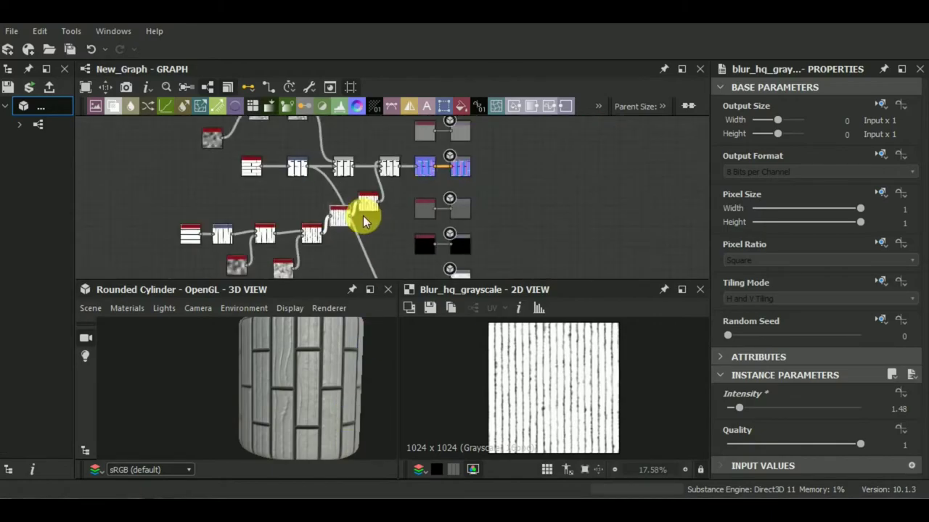
pyautogui.scroll(-3, 363, 216)
pyautogui.moveTo(240, 136)
pyautogui.mouseDown()
pyautogui.moveTo(370, 243)
pyautogui.moveTo(370, 258)
pyautogui.mouseUp()
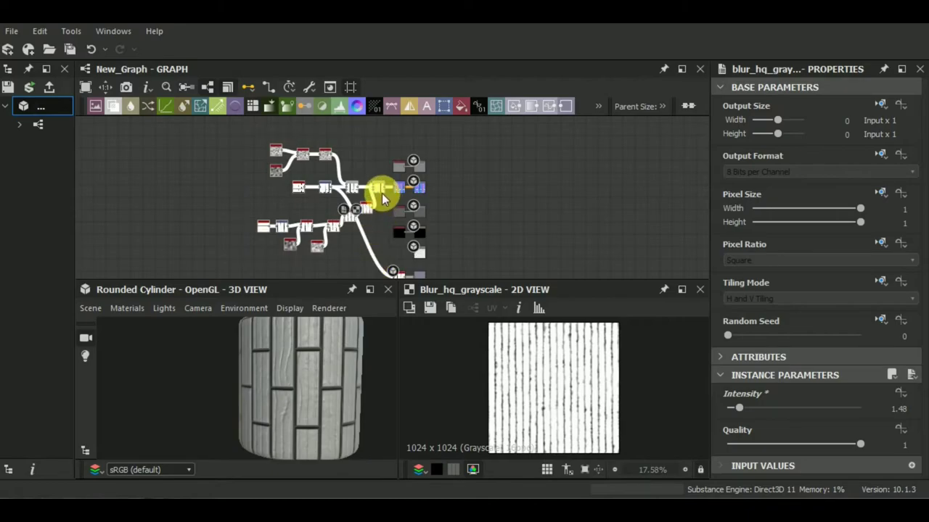
pyautogui.moveTo(378, 190); pyautogui.dragTo(337, 202)
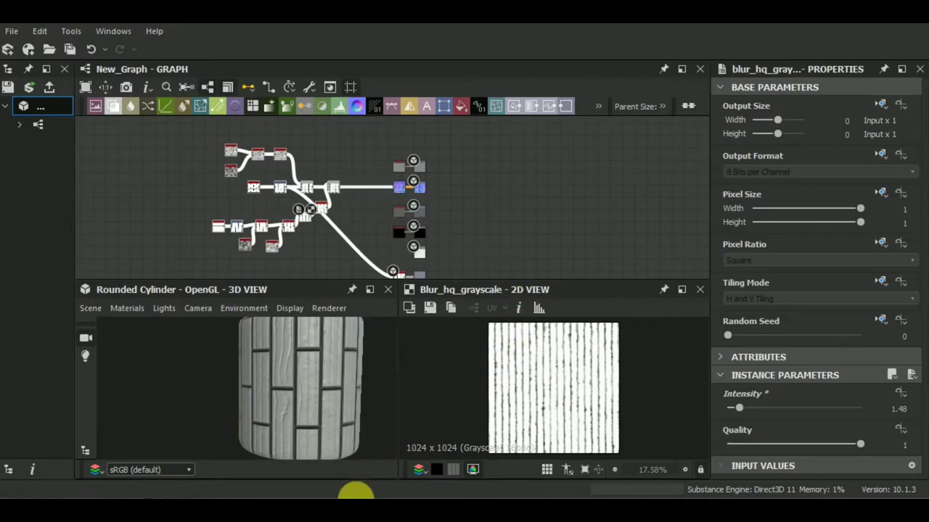
pyautogui.scroll(2, 395, 218)
pyautogui.moveTo(395, 218); pyautogui.dragTo(453, 245, button='middle')
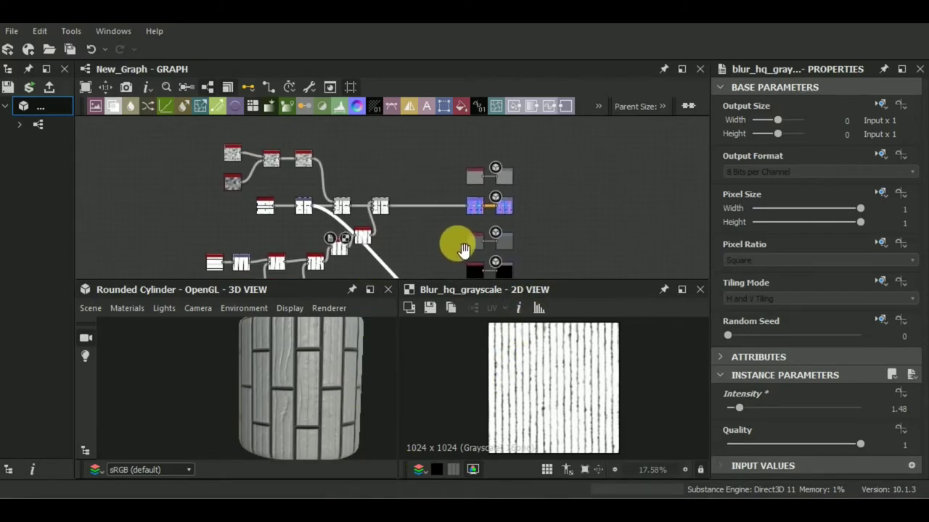
pyautogui.scroll(3, 452, 210)
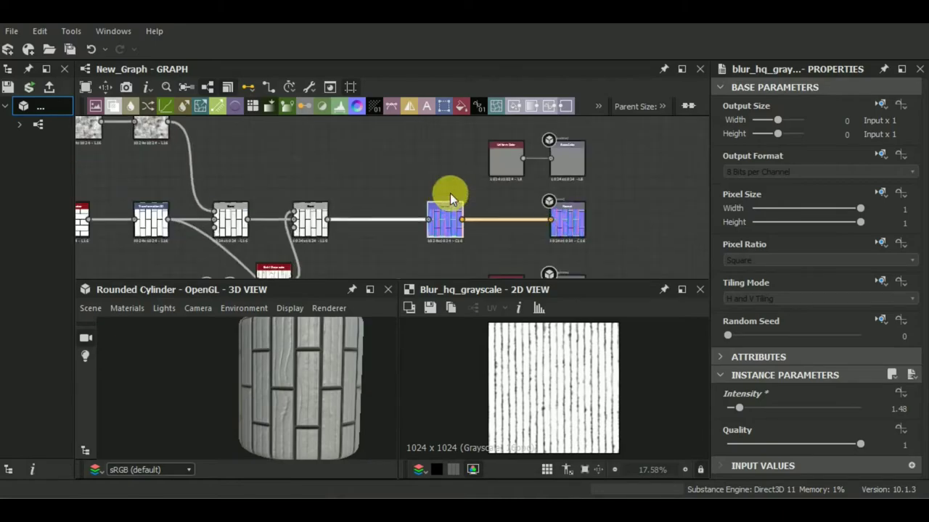
pyautogui.scroll(2, 450, 193)
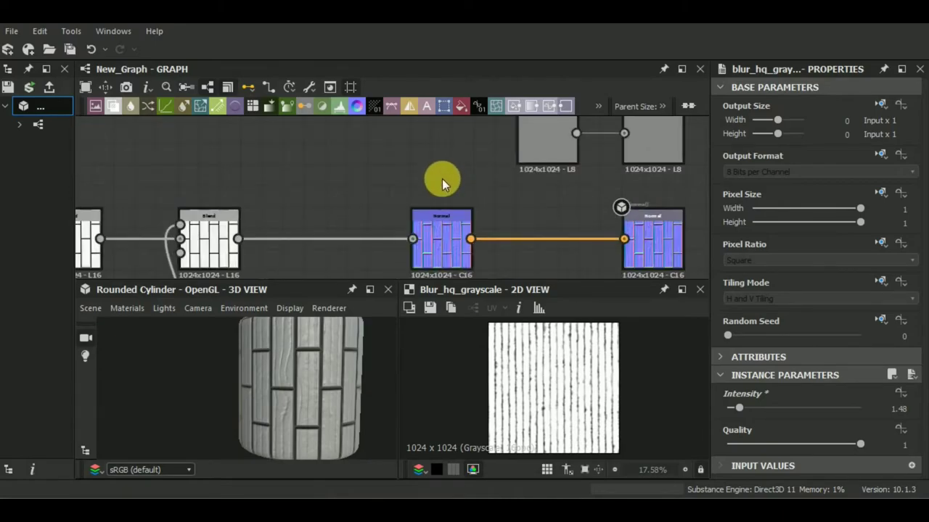
# - Move the middle Normal node left; a first Curvature Smooth insert is undone
pyautogui.click(468, 243)
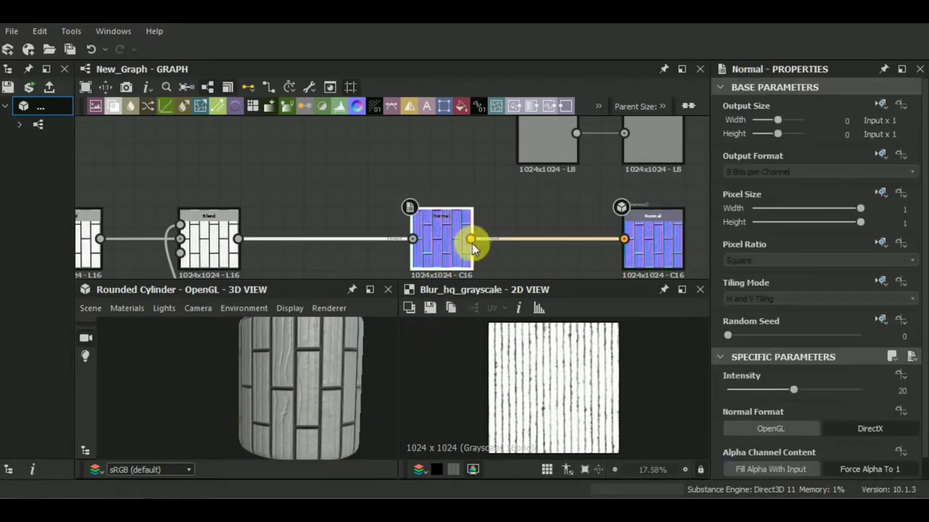
pyautogui.moveTo(481, 253); pyautogui.dragTo(428, 246, button='middle')
pyautogui.moveTo(391, 245); pyautogui.dragTo(329, 245)
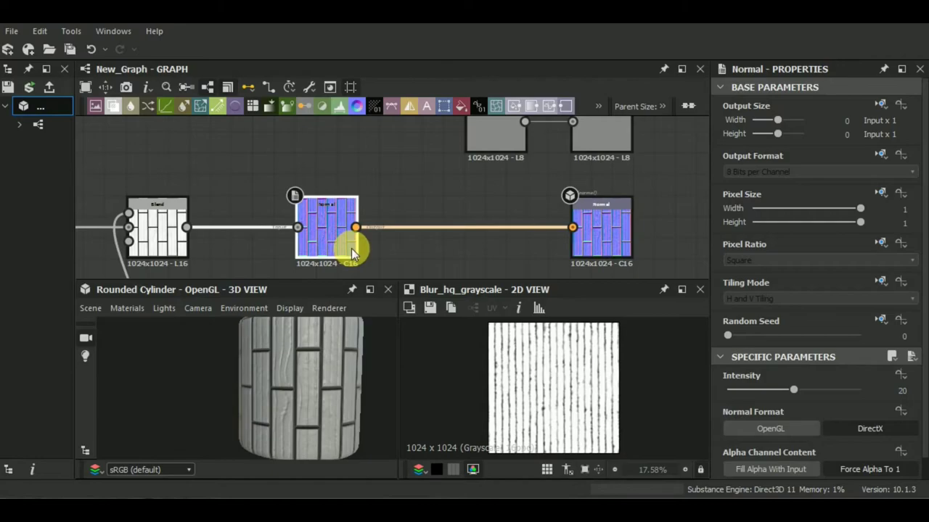
pyautogui.press('space')
pyautogui.write('cur')
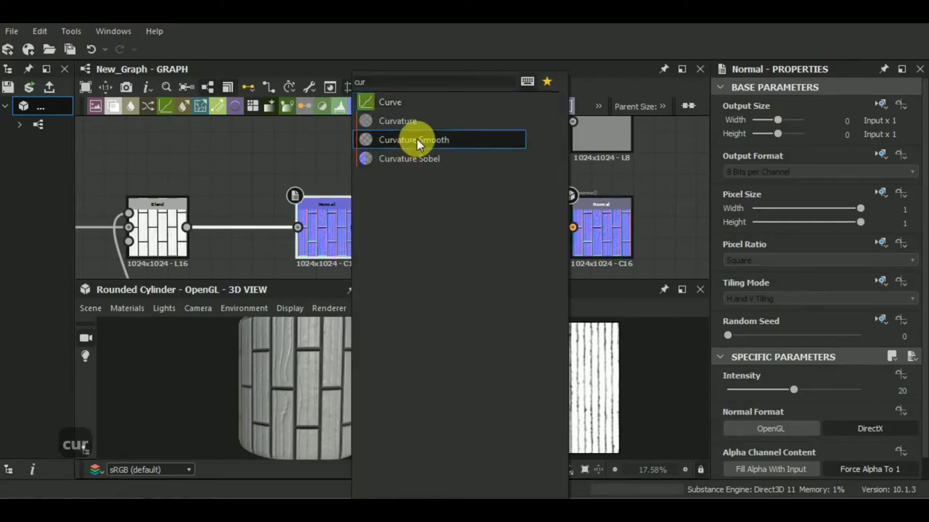
pyautogui.click(415, 141)
pyautogui.hotkey('ctrl', 'z')
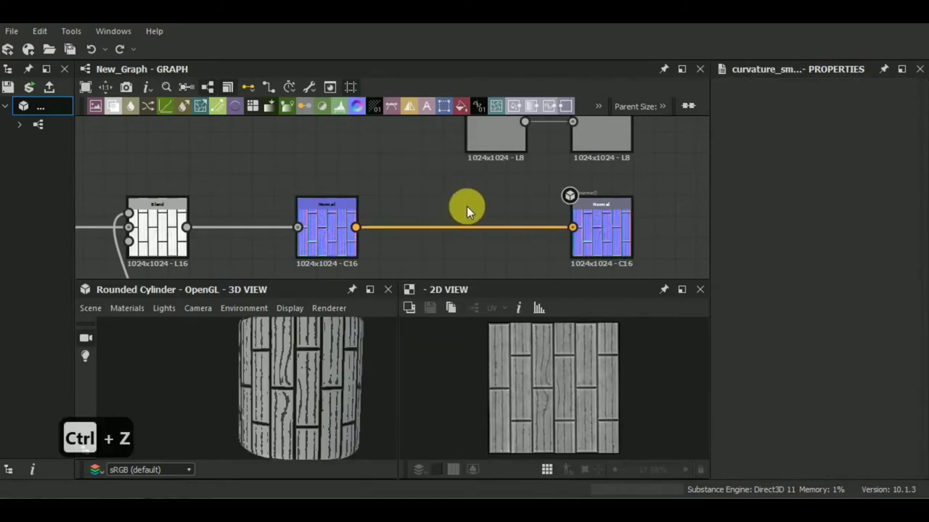
# - Add a Curvature Smooth node above the Normal node, fed by the Normal output
pyautogui.moveTo(402, 171); pyautogui.dragTo(402, 194, button='middle')
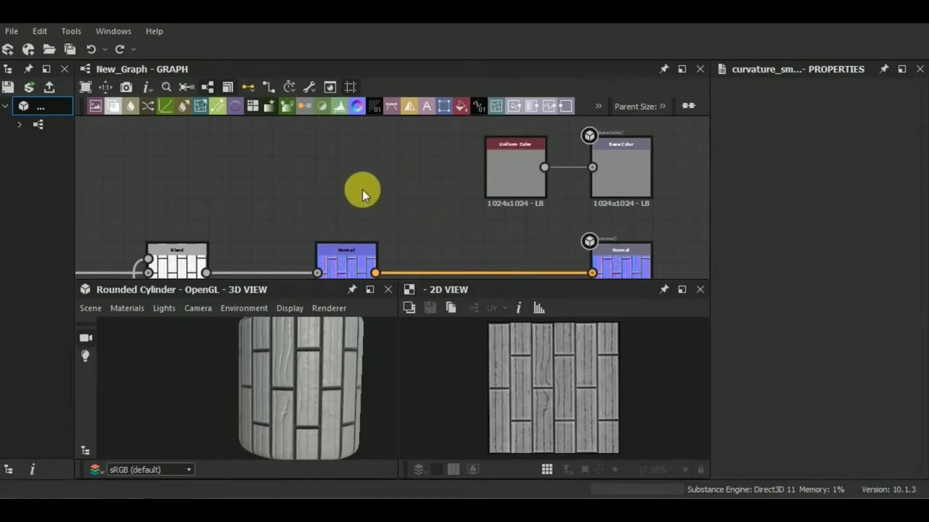
pyautogui.click(337, 253)
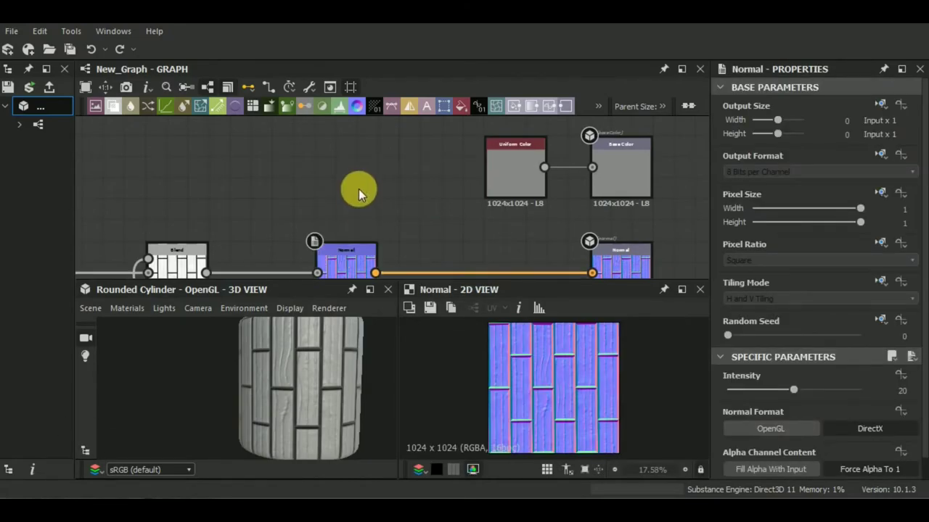
pyautogui.press('space')
pyautogui.write('cur')
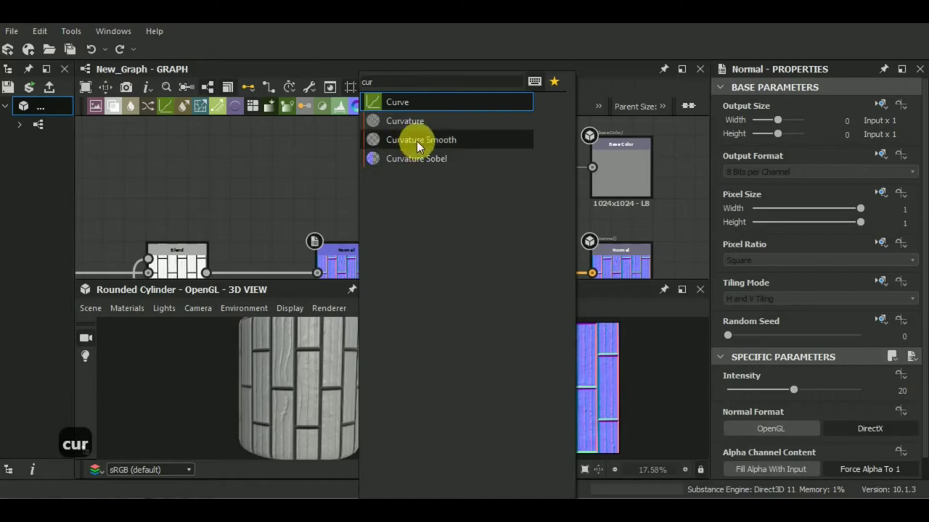
pyautogui.click(416, 141)
pyautogui.moveTo(382, 181); pyautogui.dragTo(405, 238)
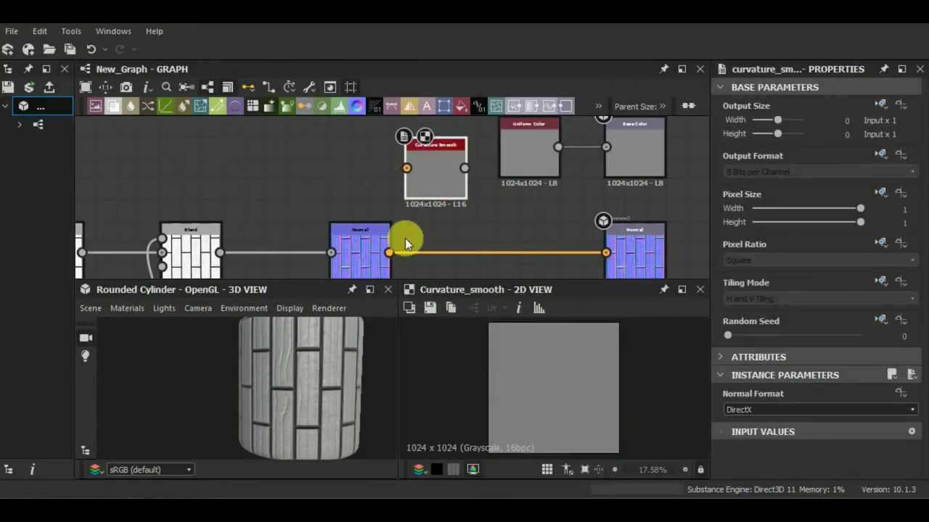
pyautogui.moveTo(407, 168); pyautogui.dragTo(388, 252)
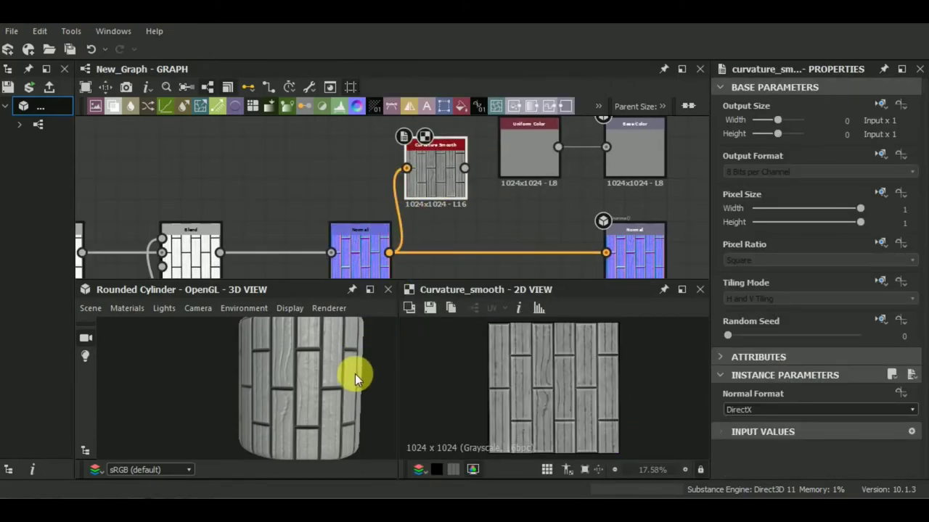
# - Nudge the Normal and Curvature Smooth nodes left
pyautogui.scroll(3, 559, 378)
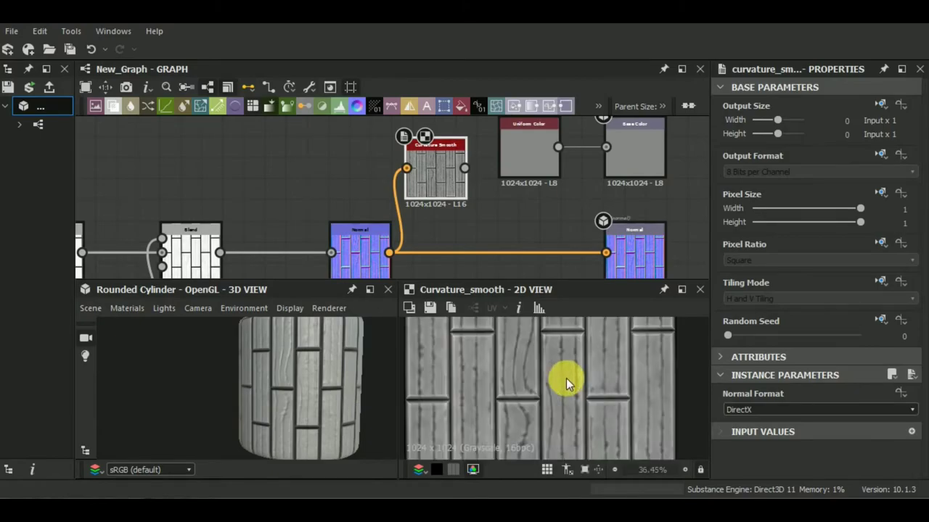
pyautogui.scroll(-1, 469, 229)
pyautogui.scroll(-2, 462, 210)
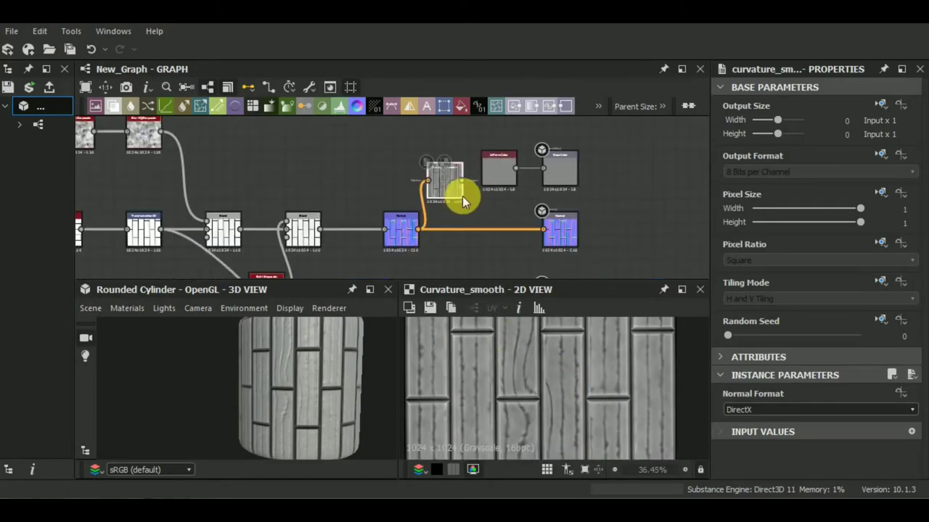
pyautogui.moveTo(396, 233); pyautogui.dragTo(375, 241)
pyautogui.moveTo(464, 215); pyautogui.dragTo(468, 238, button='middle')
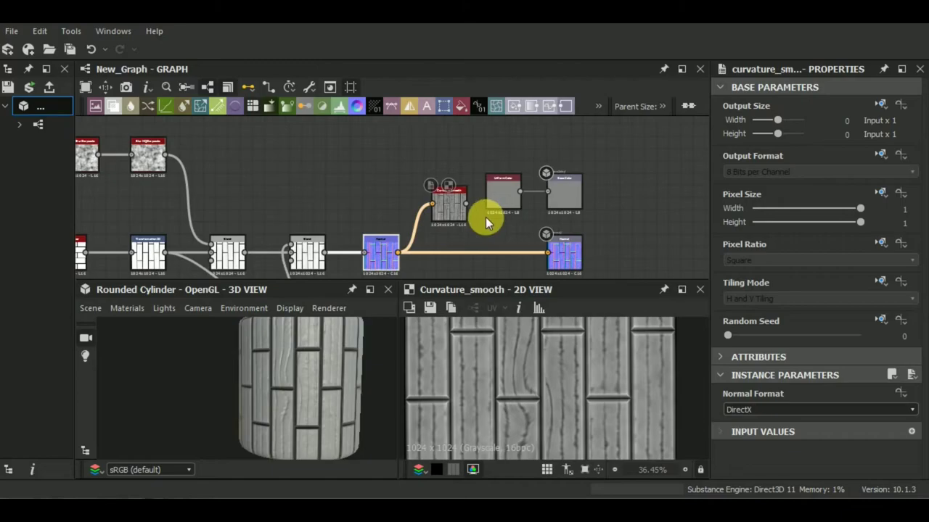
pyautogui.moveTo(447, 200); pyautogui.dragTo(433, 200)
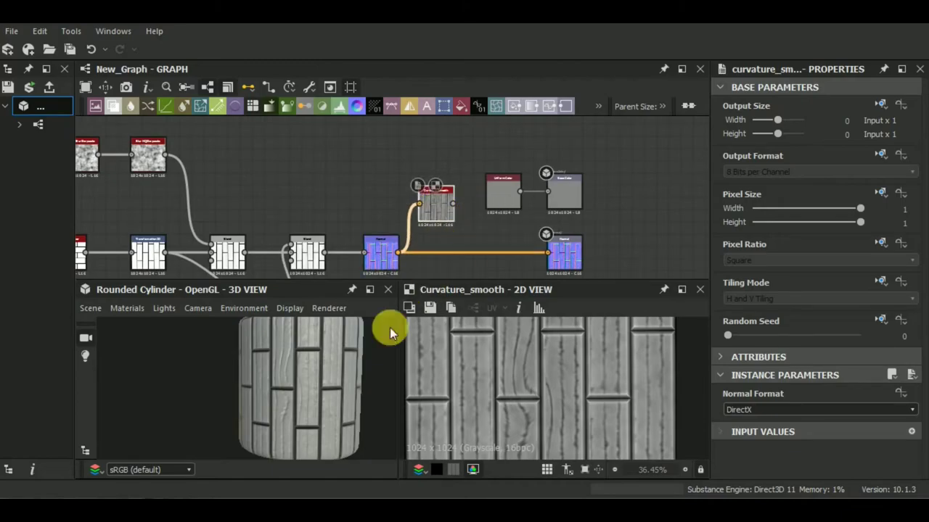
# - Move the Uniform Color node up and left, clear of the new nodes
pyautogui.scroll(1, 472, 182)
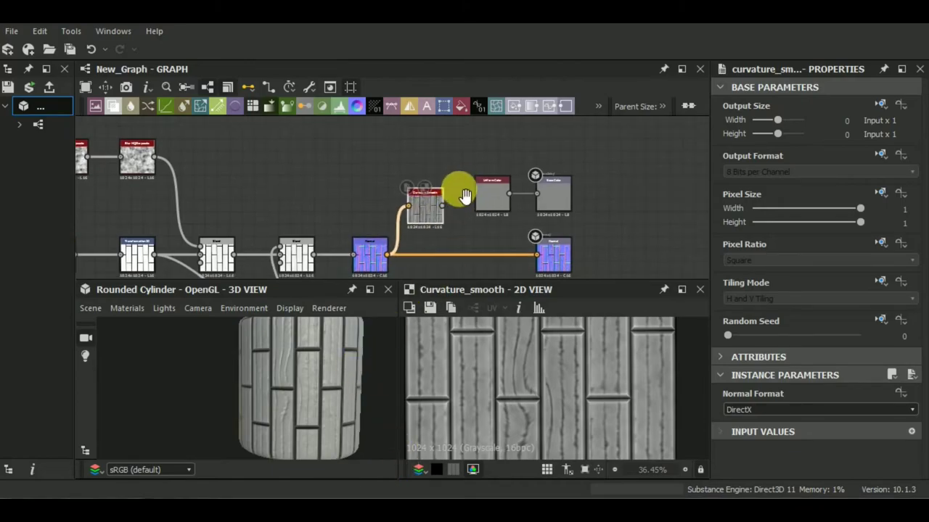
pyautogui.scroll(1, 510, 184)
pyautogui.scroll(2, 510, 184)
pyautogui.moveTo(497, 189); pyautogui.dragTo(491, 135)
pyautogui.scroll(-3, 483, 252)
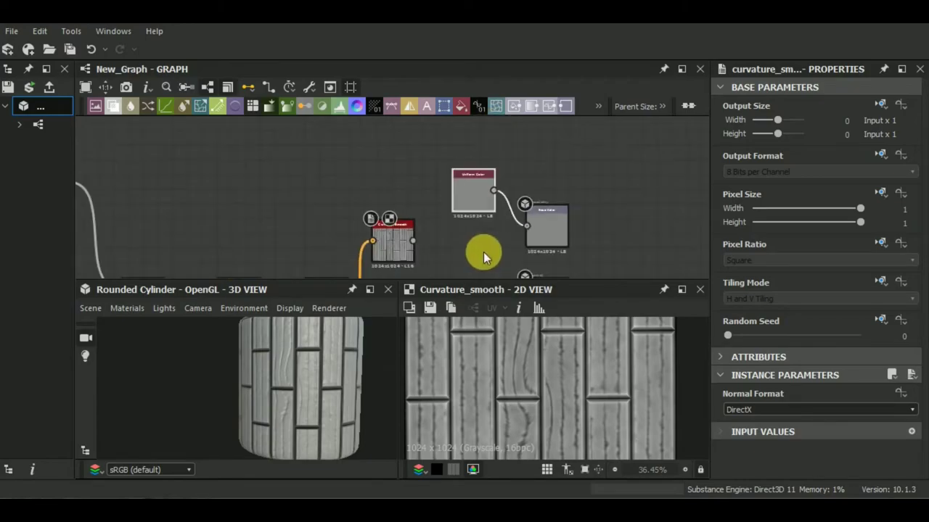
pyautogui.moveTo(477, 184); pyautogui.dragTo(462, 149)
pyautogui.click(403, 248)
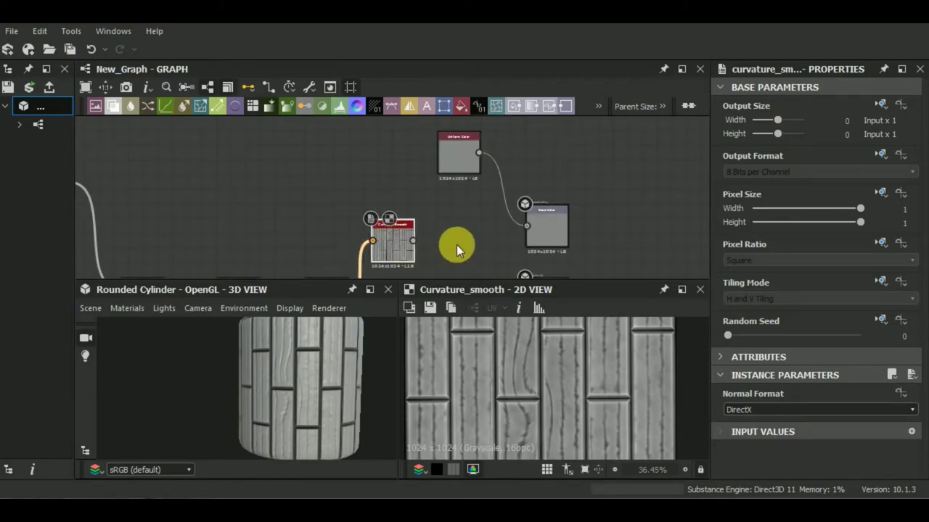
pyautogui.press('space')
# - Add a Gradient Map after Curvature Smooth and wire it into Base Color, replacing the uniform colour
pyautogui.write('gr')
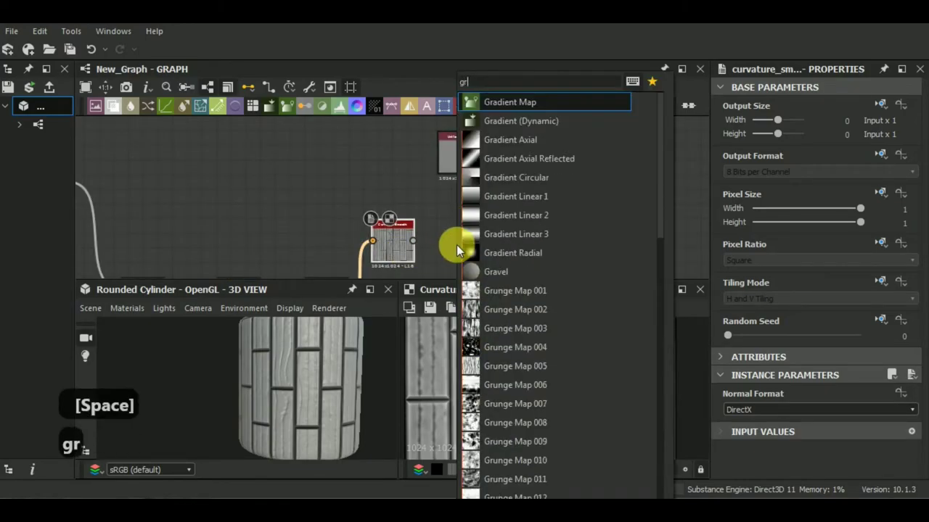
pyautogui.write('a')
pyautogui.click(531, 101)
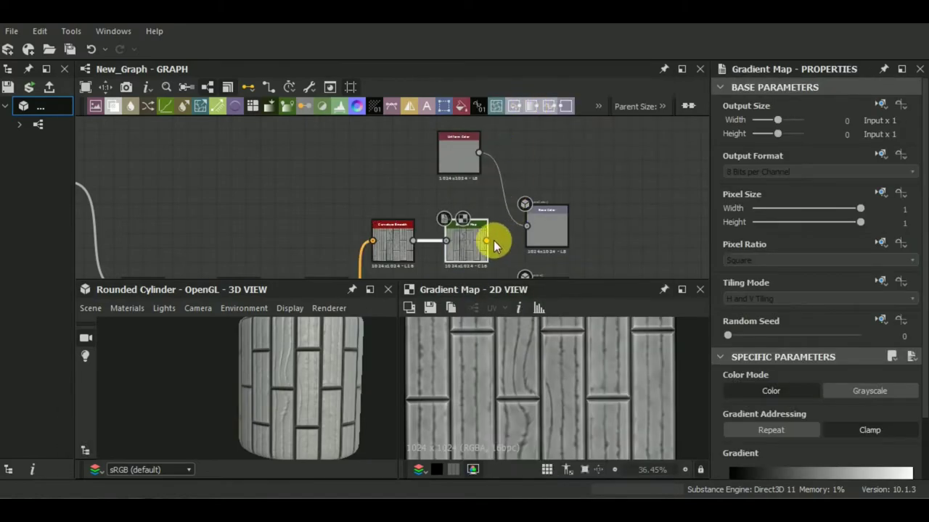
pyautogui.moveTo(486, 240); pyautogui.dragTo(519, 225)
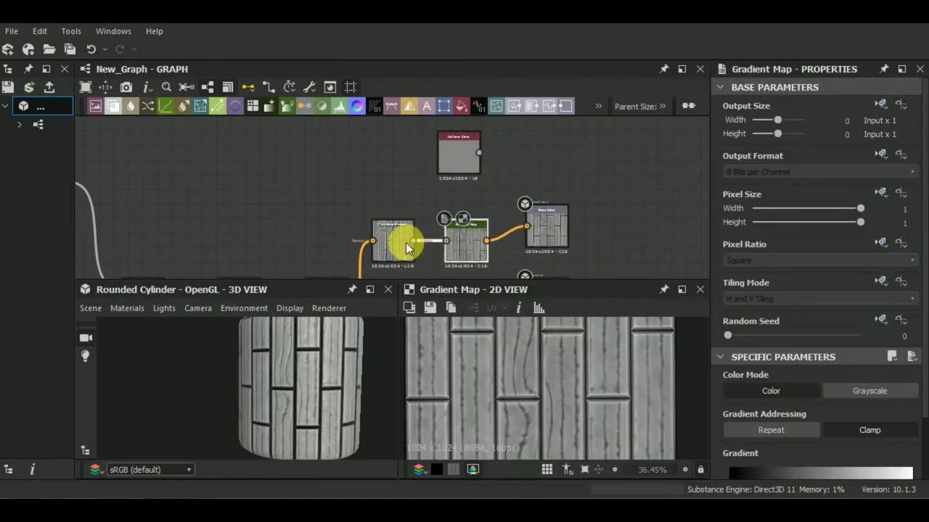
pyautogui.moveTo(401, 246); pyautogui.dragTo(437, 191, button='middle')
pyautogui.click(463, 203)
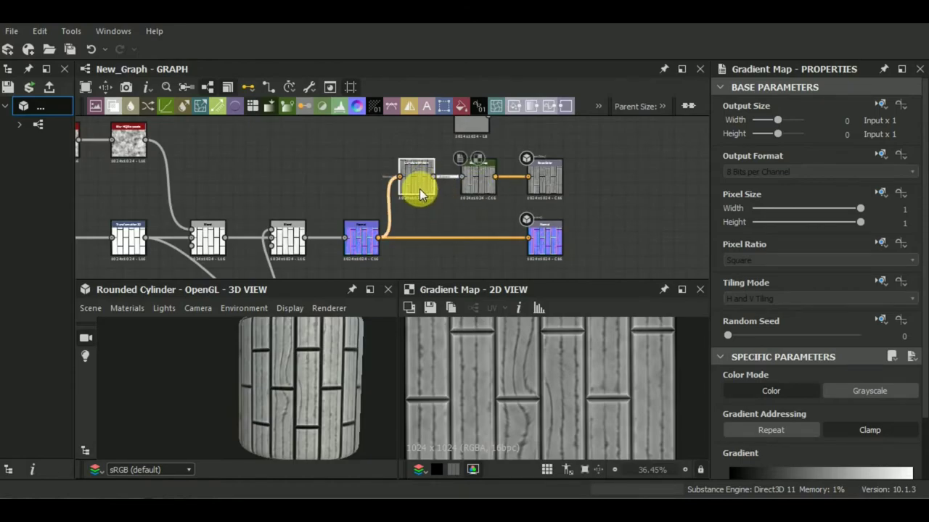
pyautogui.moveTo(420, 190); pyautogui.dragTo(446, 240, button='middle')
pyautogui.scroll(2, 441, 190)
pyautogui.scroll(-2, 810, 390)
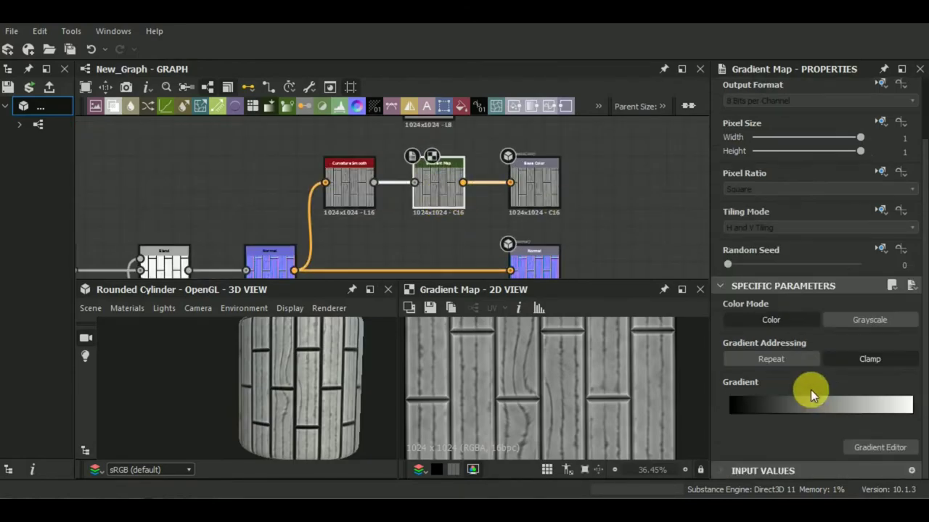
# - Add a colour key at the gradient's right end and tune it to a muted reddish brown
pyautogui.click(876, 448)
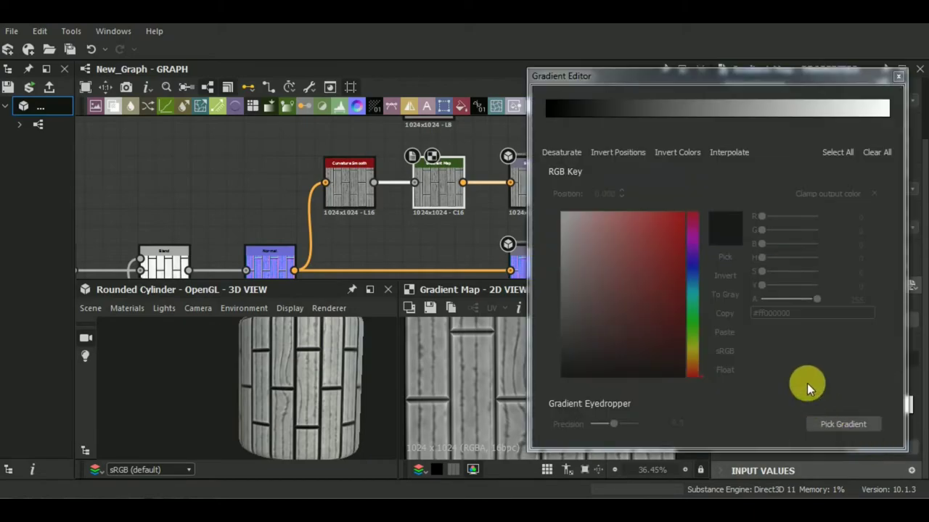
pyautogui.click(887, 120)
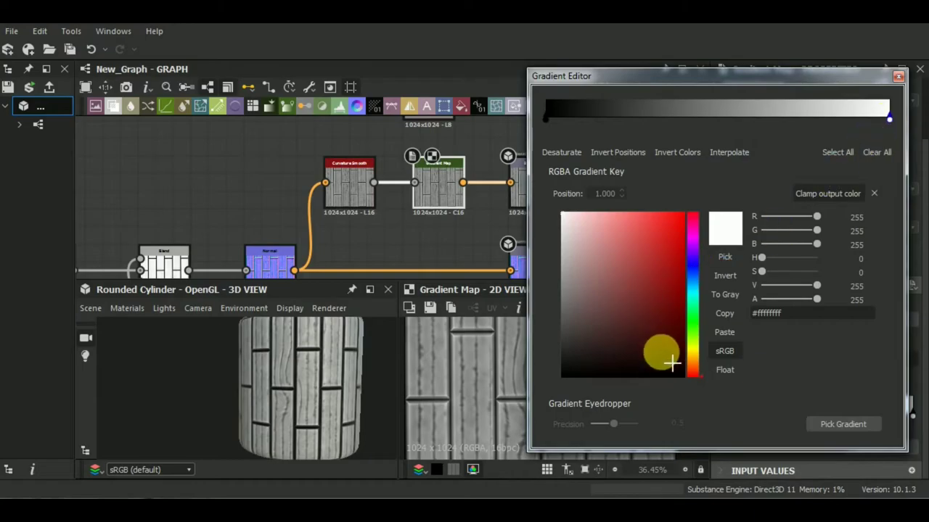
pyautogui.click(693, 353)
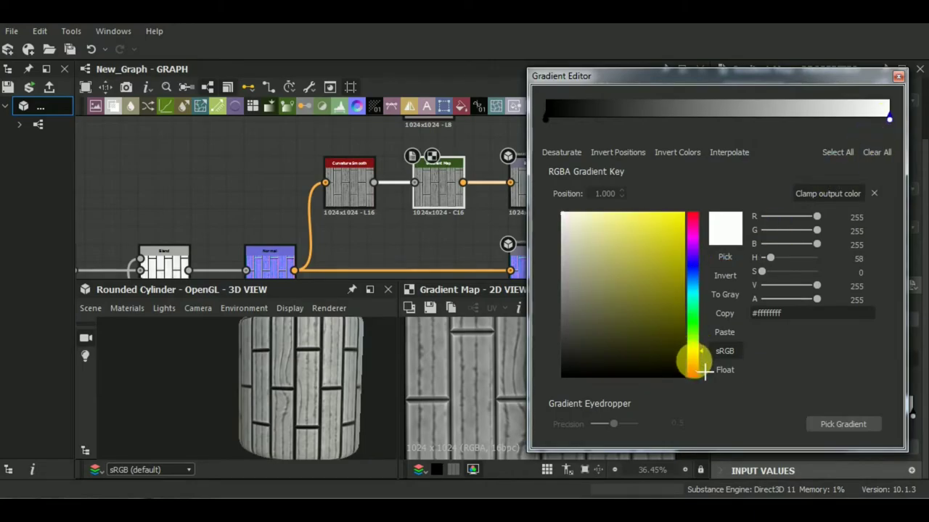
pyautogui.click(693, 360)
pyautogui.moveTo(672, 305); pyautogui.dragTo(655, 292)
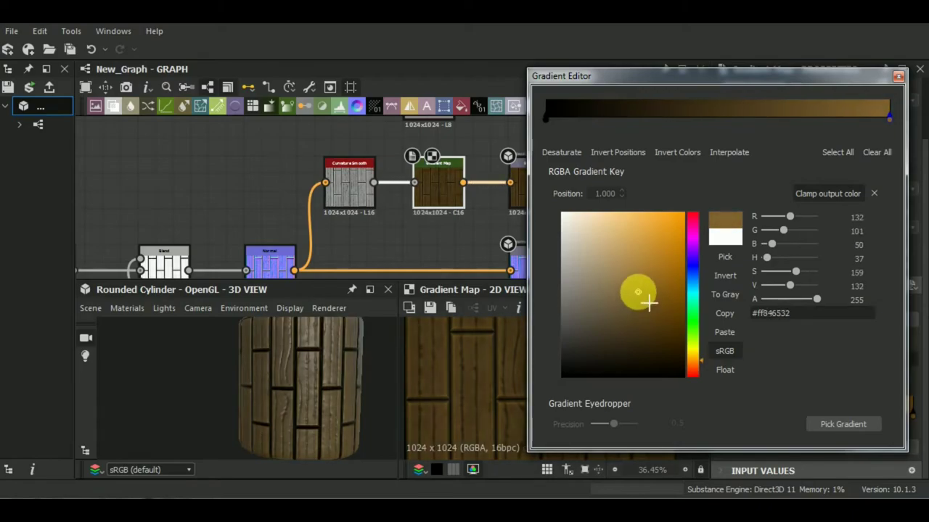
pyautogui.moveTo(655, 293); pyautogui.dragTo(638, 292)
pyautogui.moveTo(698, 362); pyautogui.dragTo(700, 368)
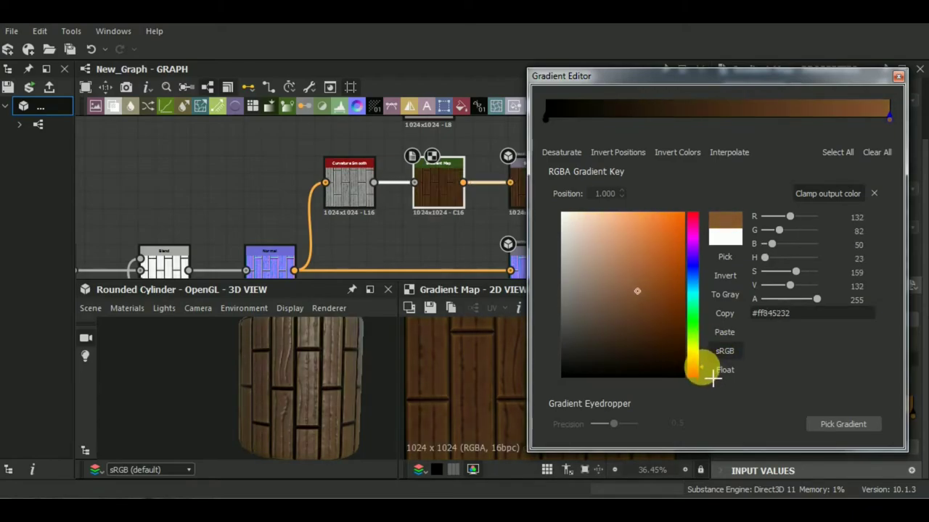
pyautogui.moveTo(648, 305)
pyautogui.mouseDown()
pyautogui.moveTo(639, 306)
pyautogui.moveTo(644, 299)
pyautogui.mouseUp()
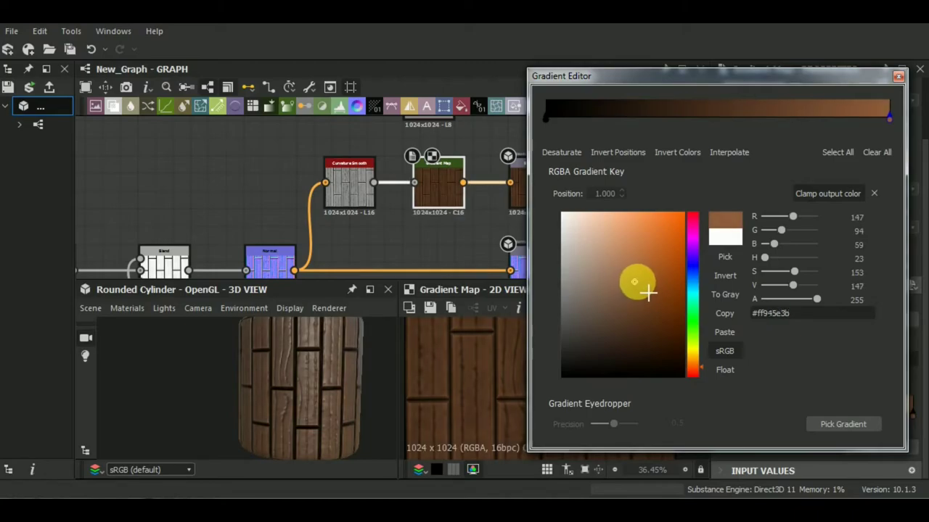
pyautogui.moveTo(644, 294); pyautogui.dragTo(662, 286)
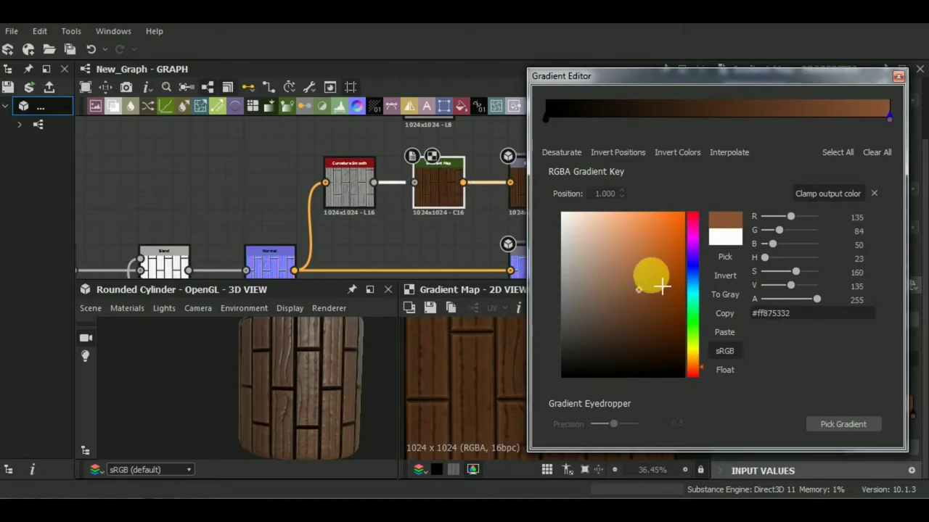
# - Add a dark brown middle key at 0.382 and move the gradient editor aside
pyautogui.click(688, 116)
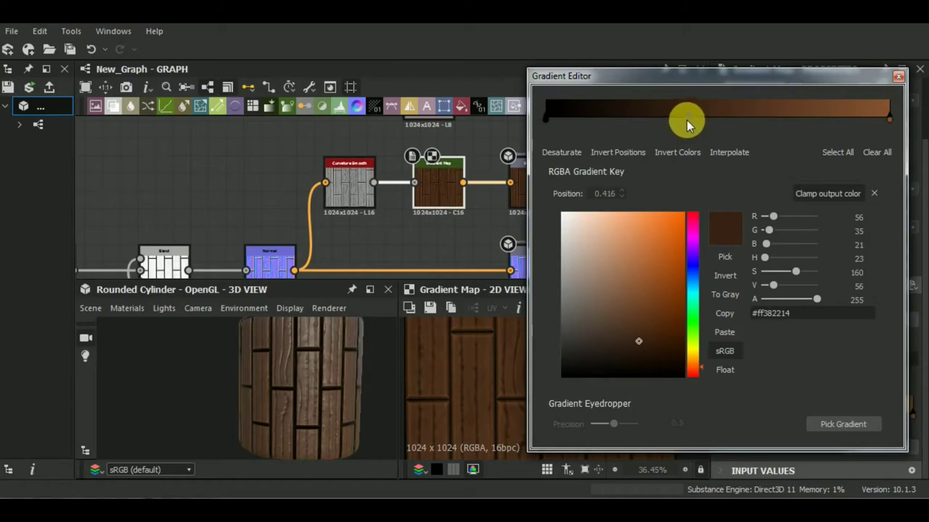
pyautogui.moveTo(641, 339); pyautogui.dragTo(639, 330)
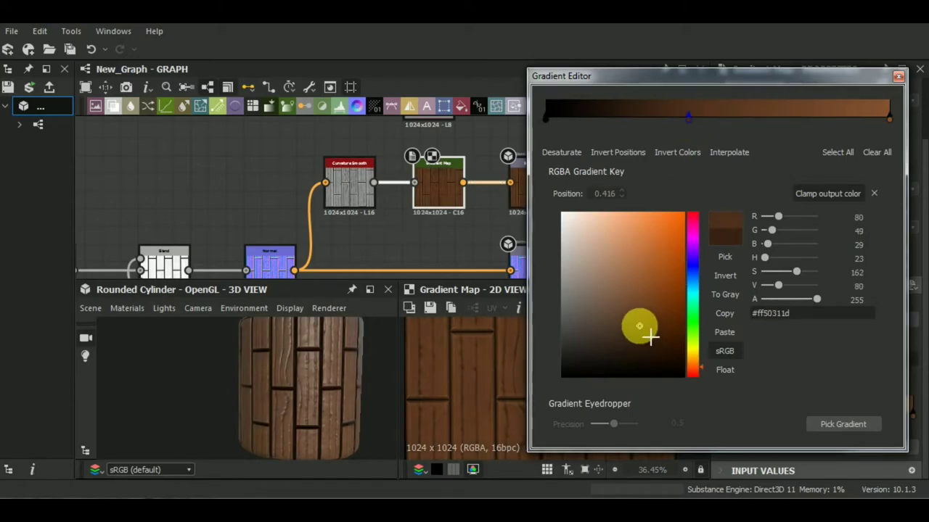
pyautogui.moveTo(686, 121); pyautogui.dragTo(675, 121)
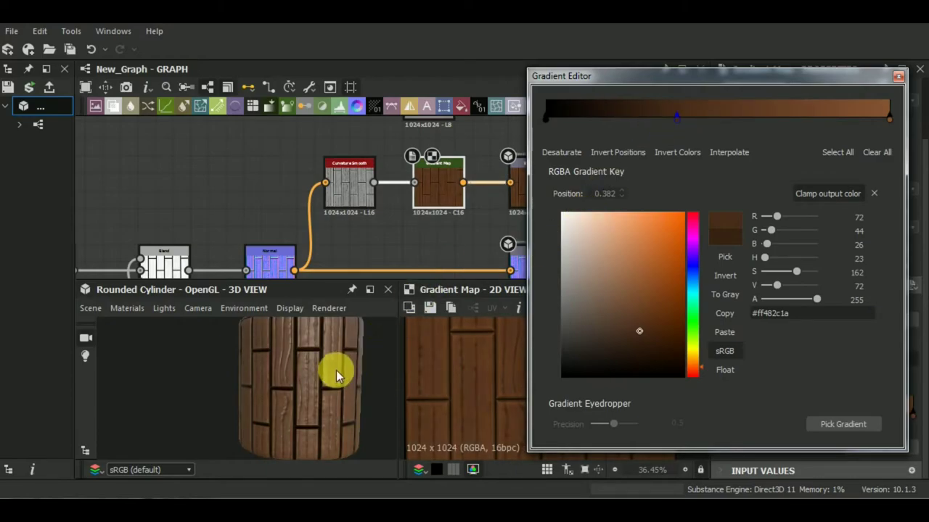
pyautogui.moveTo(335, 370); pyautogui.dragTo(272, 382, button='middle')
pyautogui.scroll(-2, 464, 371)
pyautogui.scroll(-2, 470, 370)
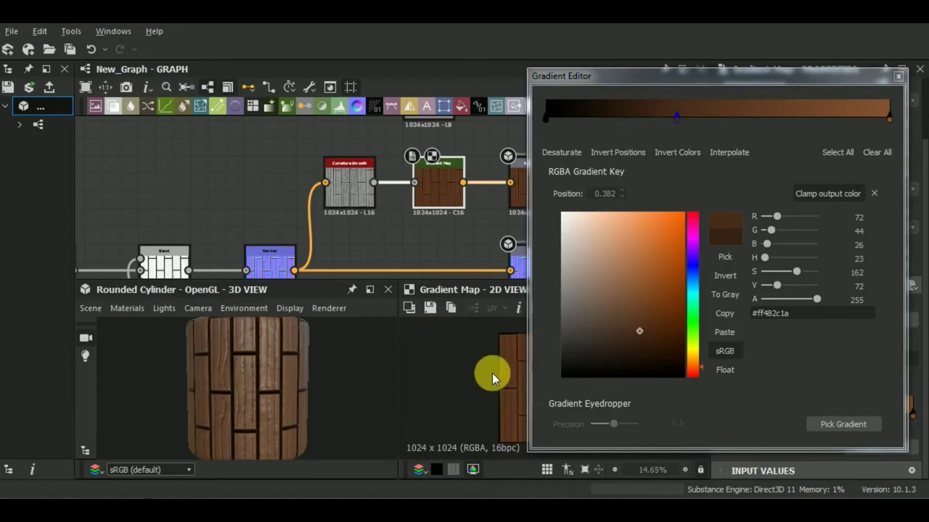
pyautogui.moveTo(663, 77); pyautogui.dragTo(165, 80)
# - Lighten the middle brown key and add a warmer, darker brown key at 0.504
pyautogui.scroll(1, 497, 342)
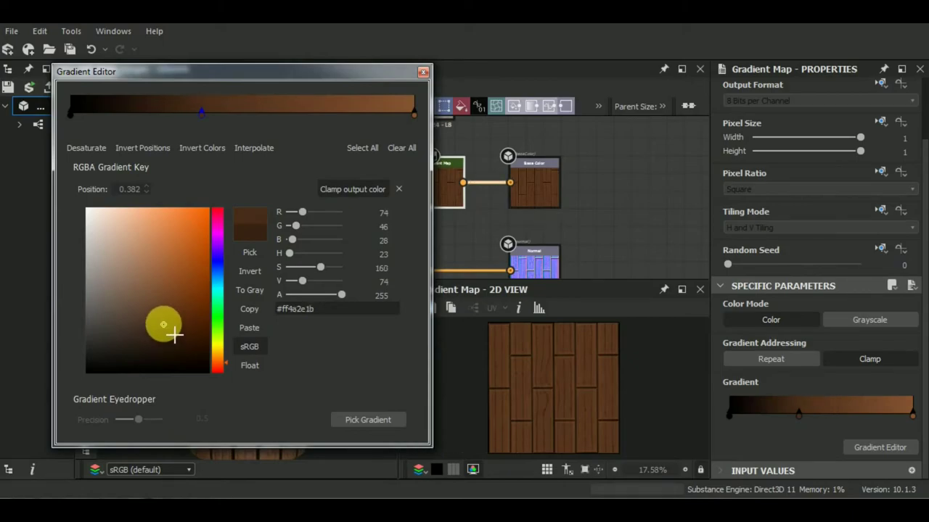
pyautogui.moveTo(164, 326); pyautogui.dragTo(160, 320)
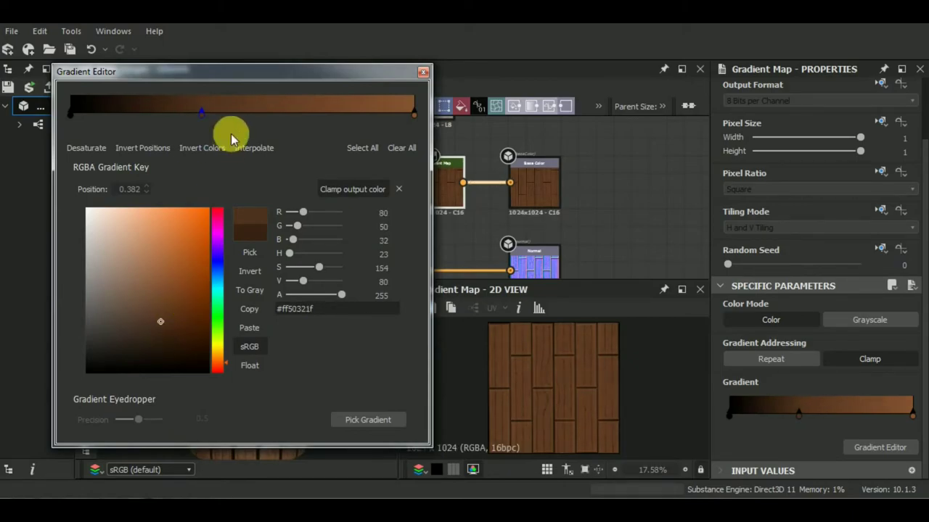
pyautogui.click(244, 115)
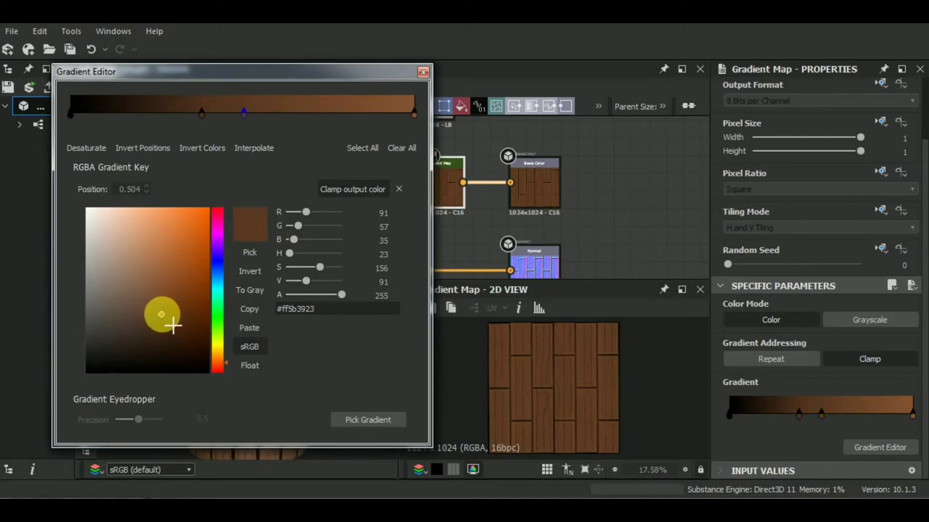
pyautogui.click(169, 297)
pyautogui.moveTo(168, 297); pyautogui.dragTo(162, 307)
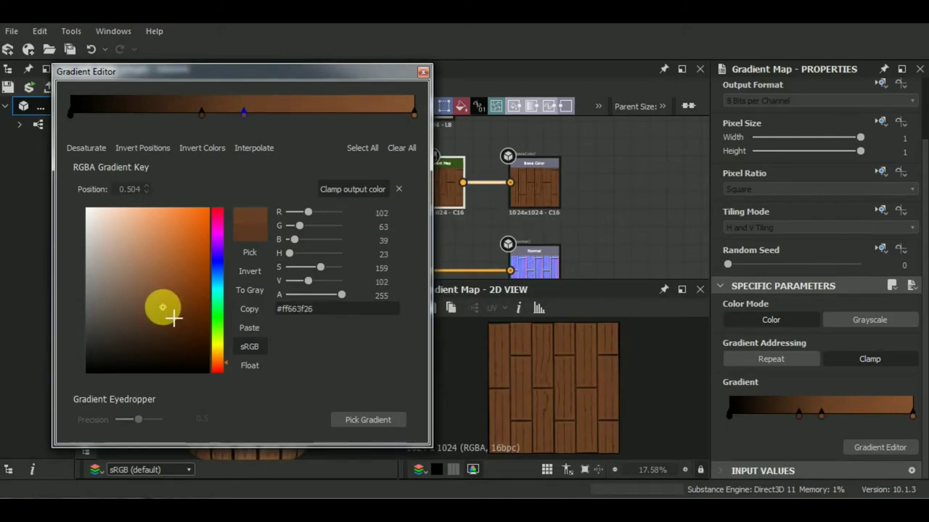
pyautogui.moveTo(227, 71)
pyautogui.mouseDown()
pyautogui.moveTo(518, 61)
pyautogui.moveTo(497, 58)
pyautogui.mouseUp()
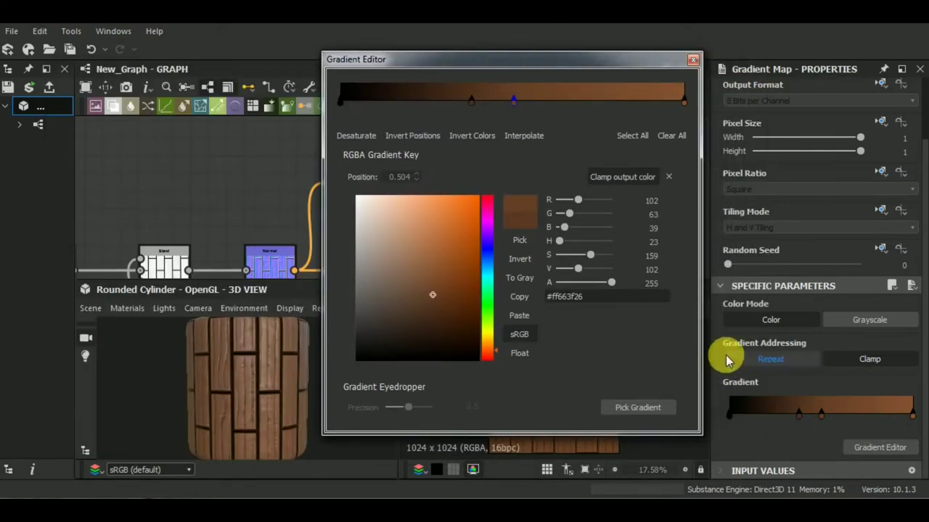
# - Recolour the right-end key a lighter warm orange, discarding an extra middle key
pyautogui.click(347, 496)
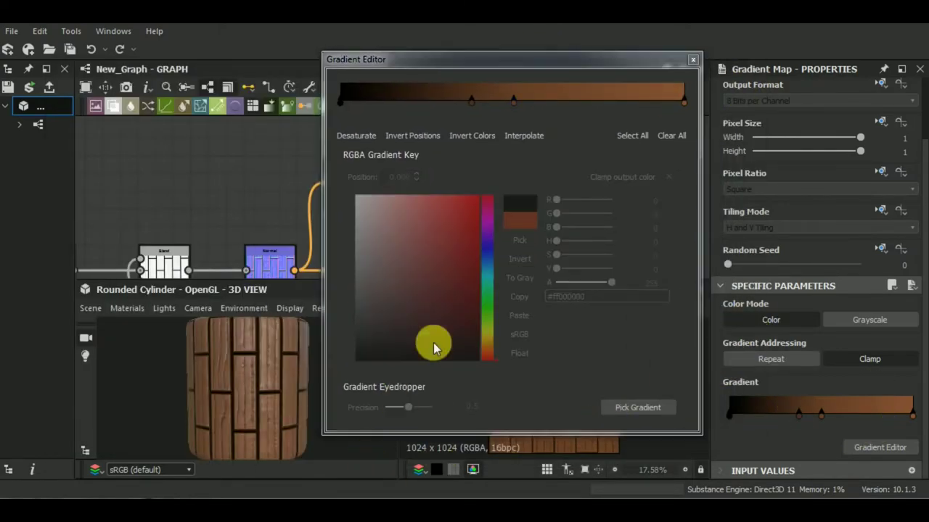
pyautogui.click(682, 102)
pyautogui.click(415, 242)
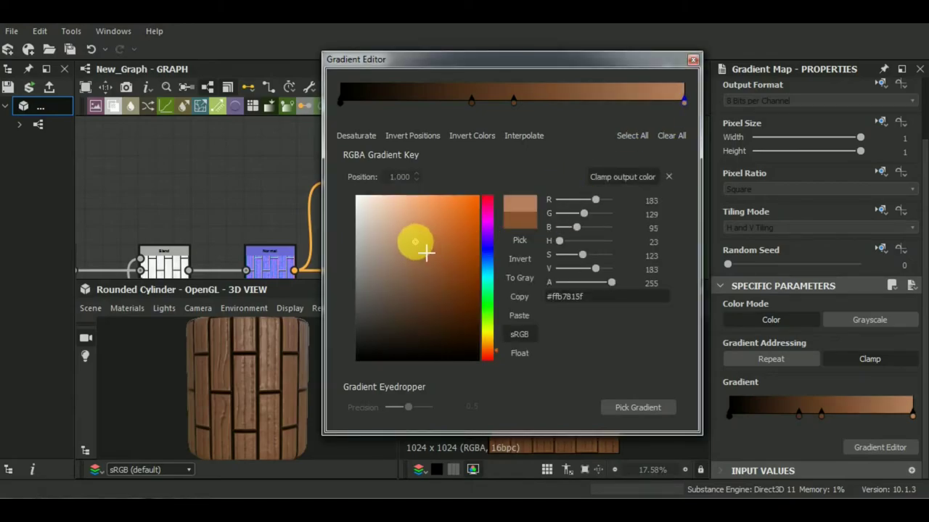
pyautogui.click(425, 229)
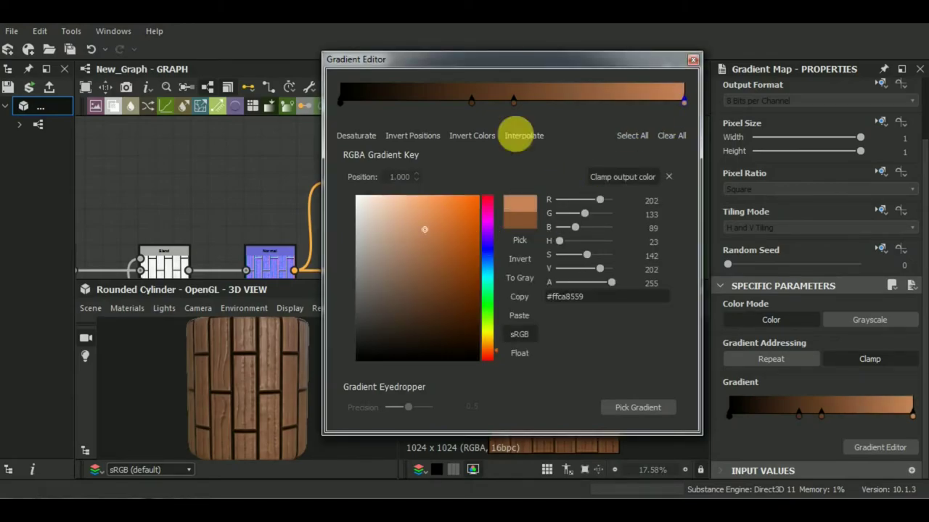
pyautogui.click(513, 103)
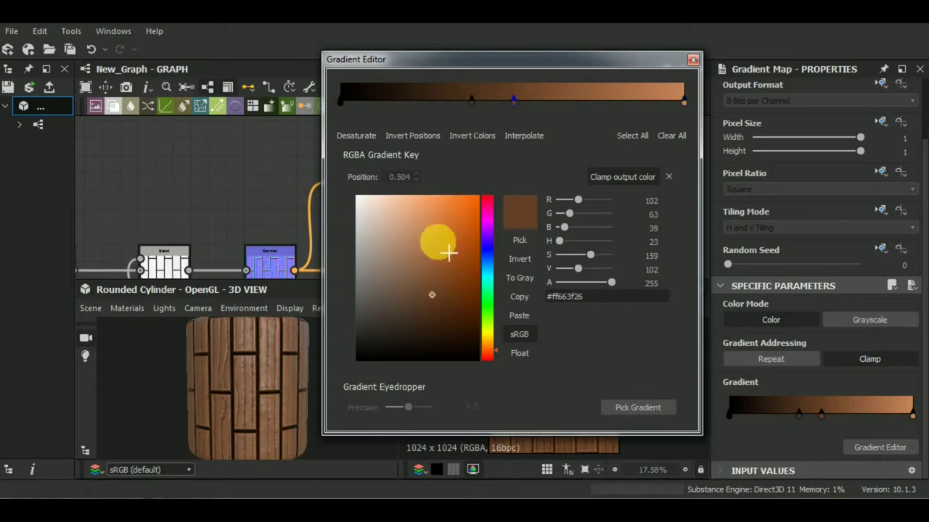
pyautogui.moveTo(436, 244); pyautogui.dragTo(419, 267)
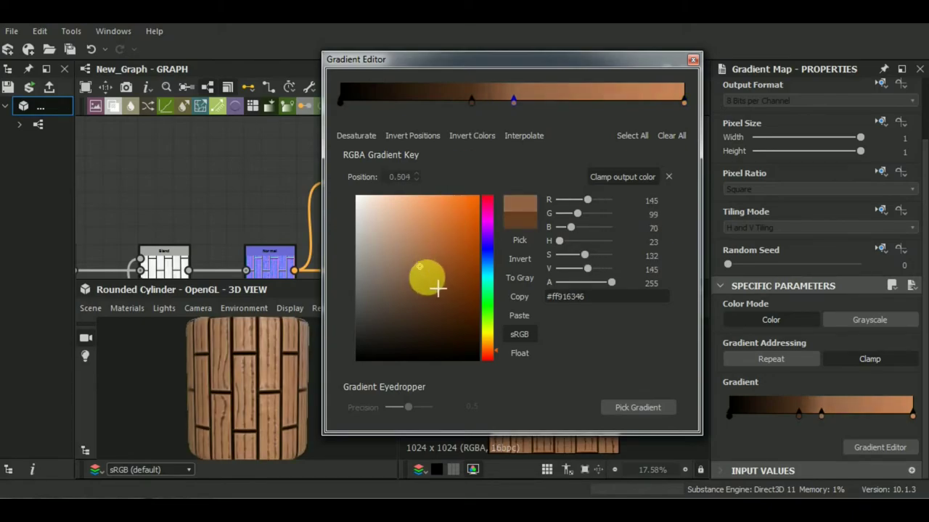
pyautogui.moveTo(430, 277); pyautogui.dragTo(428, 279)
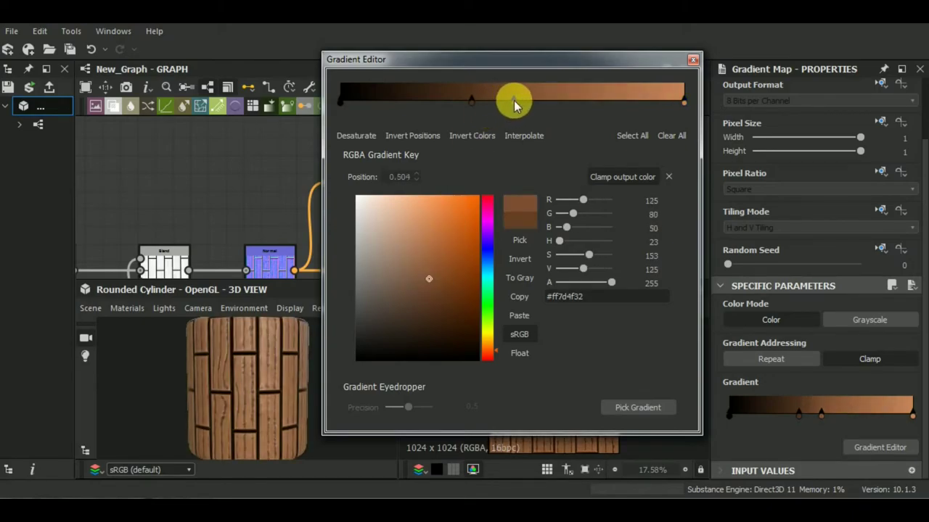
pyautogui.press('Delete')
# - Add a black key at the gradient start and move the lightened brown key to about 0.36
pyautogui.click(473, 102)
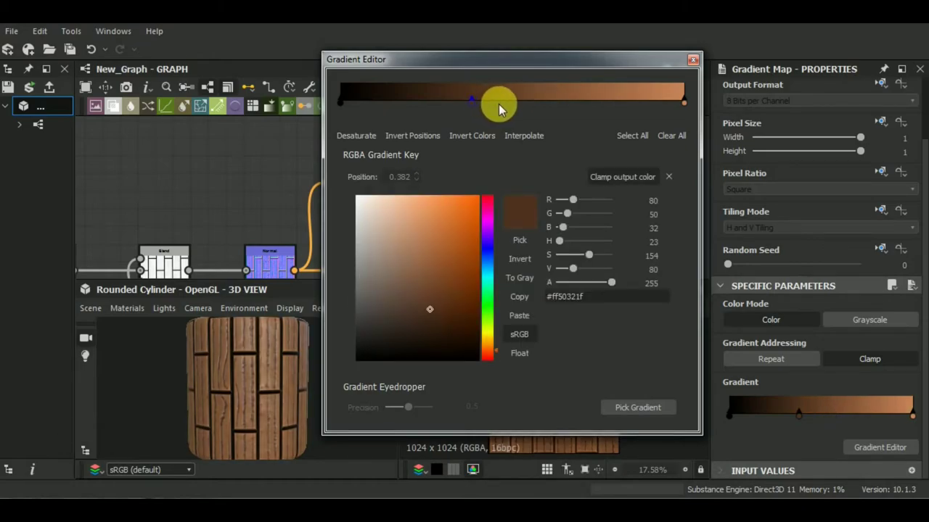
pyautogui.moveTo(471, 106)
pyautogui.mouseDown()
pyautogui.moveTo(449, 104)
pyautogui.moveTo(488, 106)
pyautogui.mouseUp()
pyautogui.click(340, 106)
pyautogui.moveTo(441, 302)
pyautogui.mouseDown()
pyautogui.moveTo(500, 365)
pyautogui.moveTo(443, 326)
pyautogui.mouseUp()
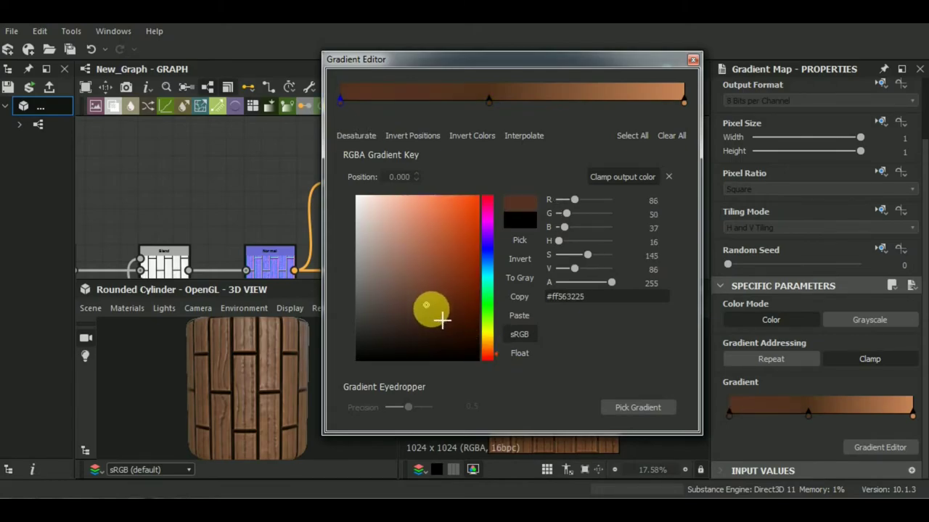
pyautogui.moveTo(489, 101); pyautogui.dragTo(461, 105)
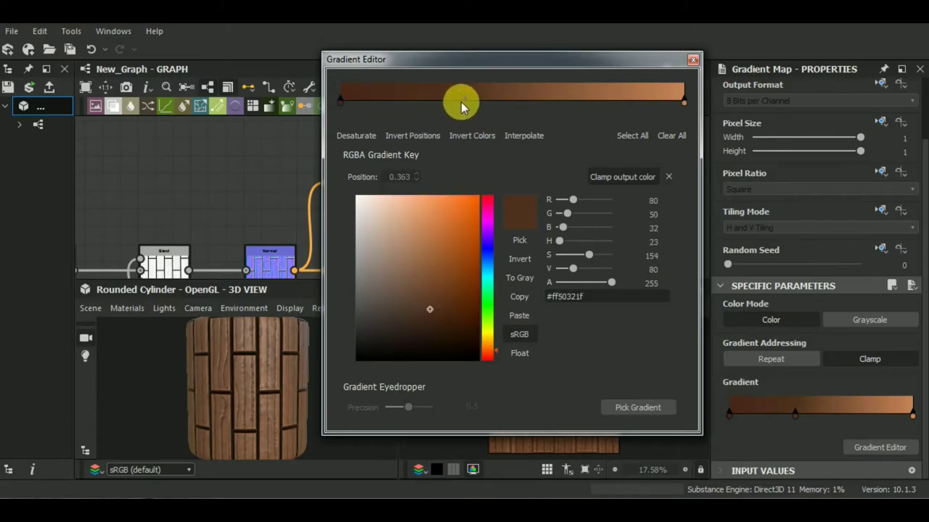
pyautogui.click(434, 295)
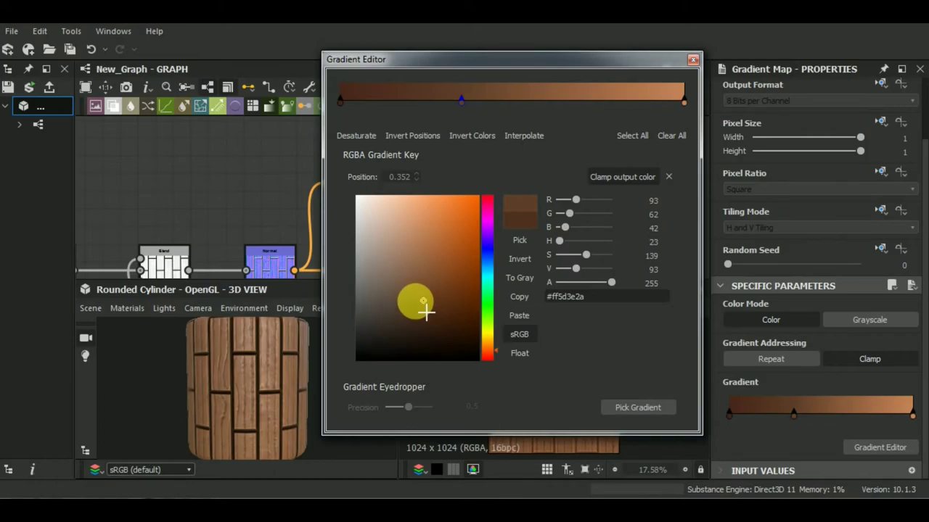
# - Close the gradient editor and check the brown planks on the cylinder preview
pyautogui.click(693, 59)
pyautogui.moveTo(338, 407)
pyautogui.mouseDown()
pyautogui.moveTo(306, 370)
pyautogui.moveTo(298, 393)
pyautogui.moveTo(307, 407)
pyautogui.mouseUp()
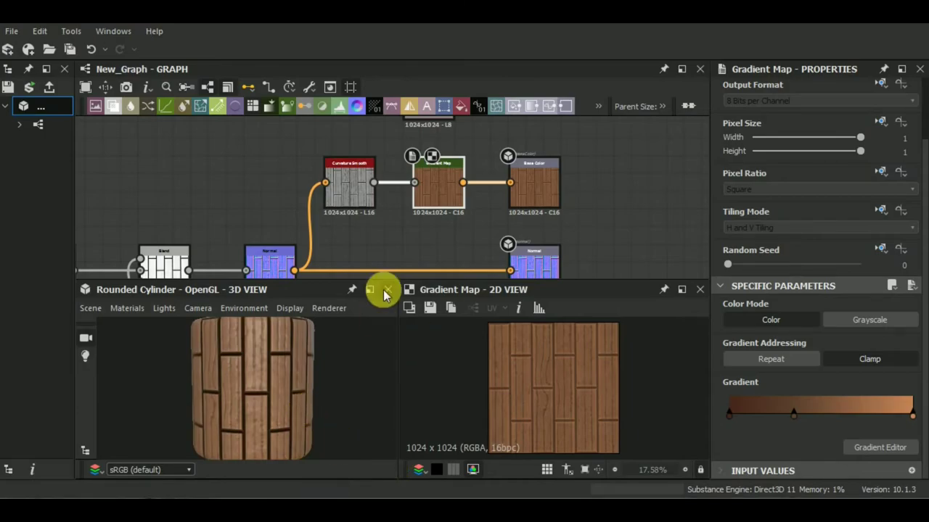
pyautogui.moveTo(383, 290); pyautogui.dragTo(393, 218, button='middle')
pyautogui.scroll(-2, 445, 198)
pyautogui.scroll(-3, 445, 198)
# - Box-select the lower-left group of nodes and move it up and left
pyautogui.moveTo(426, 251); pyautogui.dragTo(433, 209, button='middle')
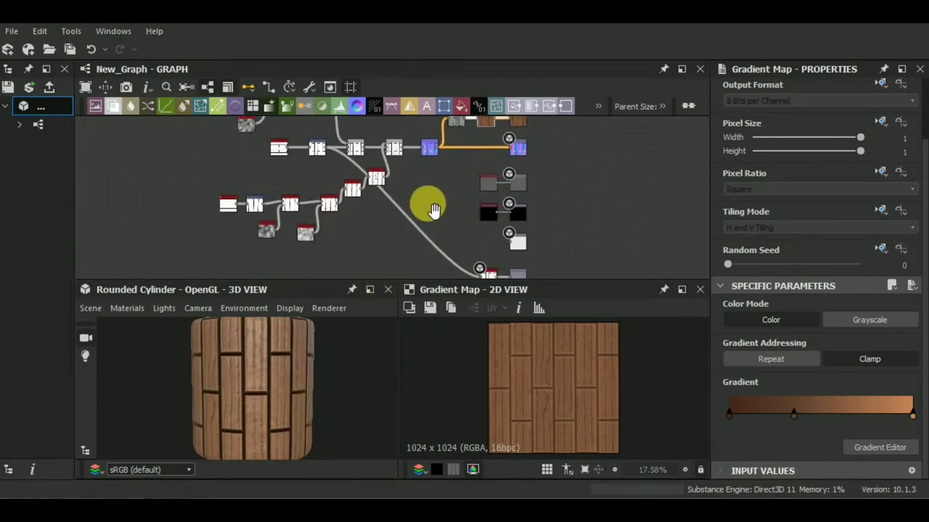
pyautogui.scroll(2, 403, 143)
pyautogui.scroll(3, 415, 164)
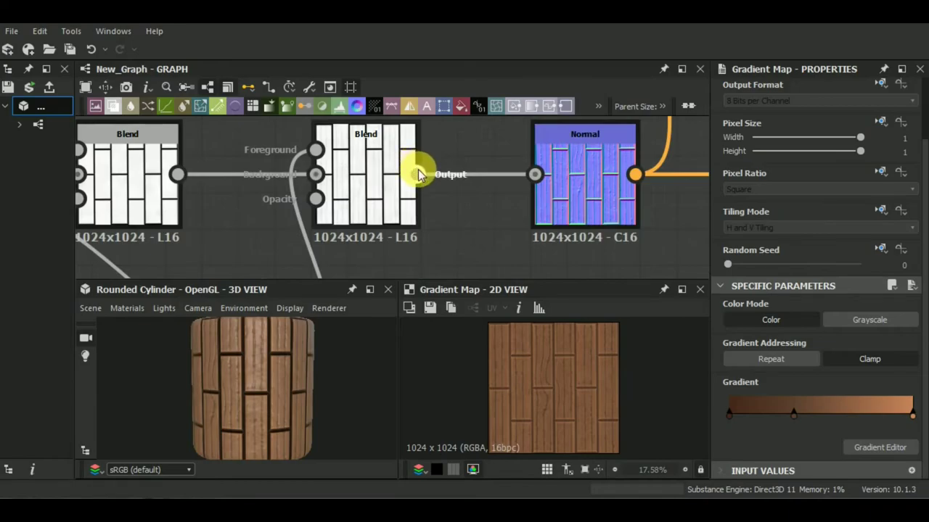
pyautogui.scroll(-2, 436, 167)
pyautogui.scroll(-2, 436, 166)
pyautogui.scroll(-1, 436, 167)
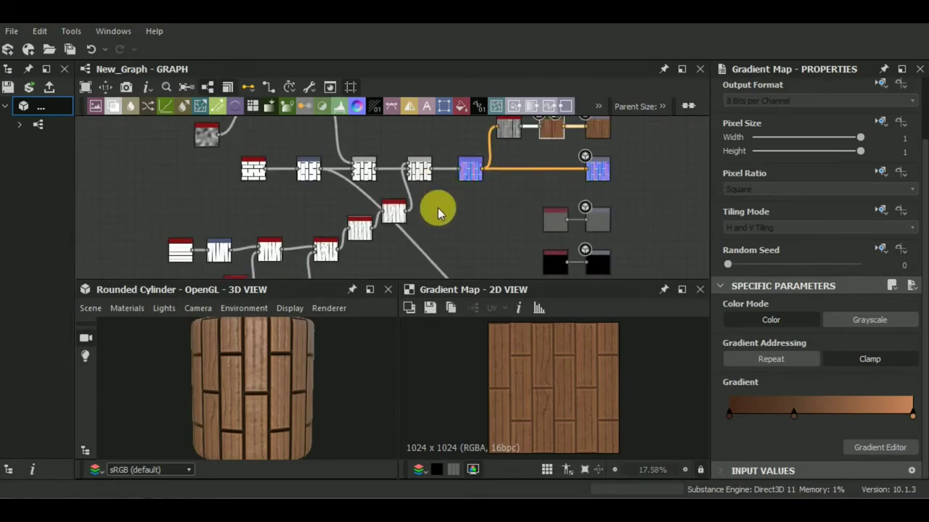
pyautogui.moveTo(437, 210)
pyautogui.mouseDown(button='middle')
pyautogui.moveTo(476, 210)
pyautogui.moveTo(472, 196)
pyautogui.mouseUp(button='middle')
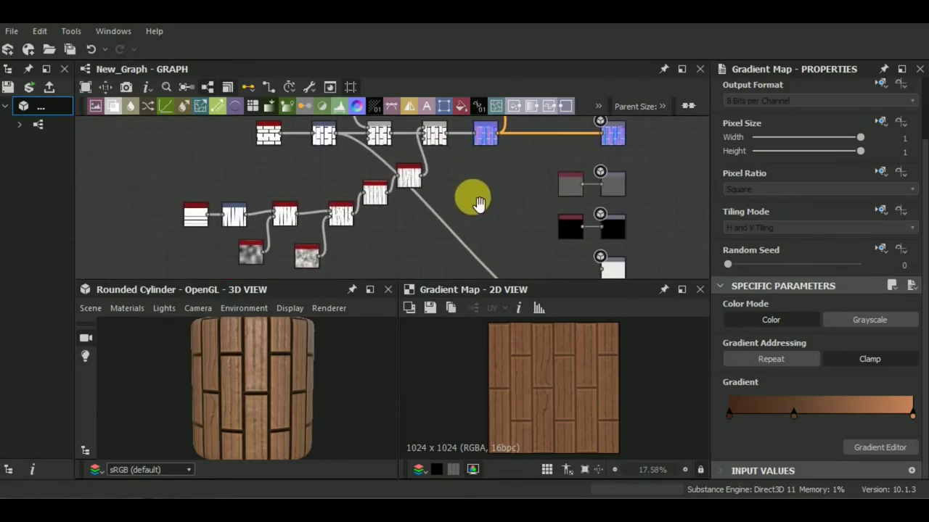
pyautogui.moveTo(169, 187); pyautogui.dragTo(356, 274)
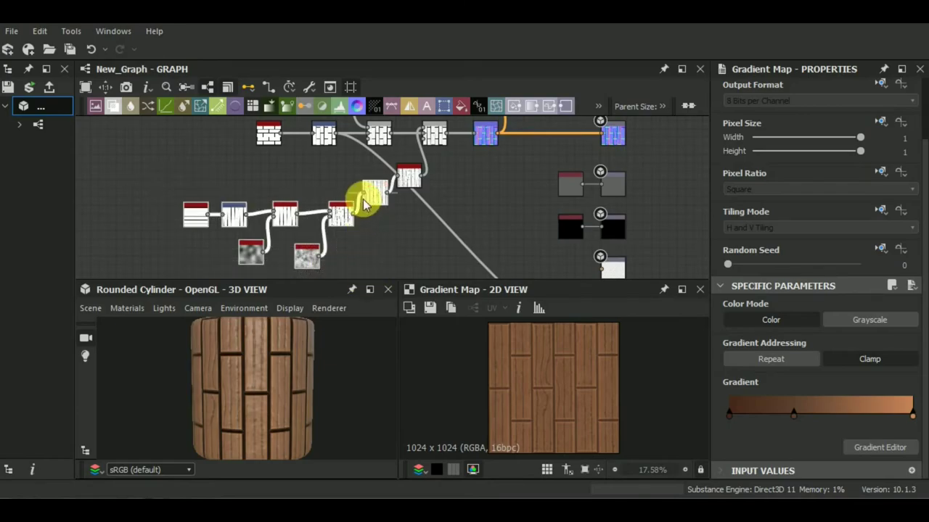
pyautogui.moveTo(365, 206); pyautogui.dragTo(344, 179)
pyautogui.moveTo(486, 188); pyautogui.dragTo(449, 229, button='middle')
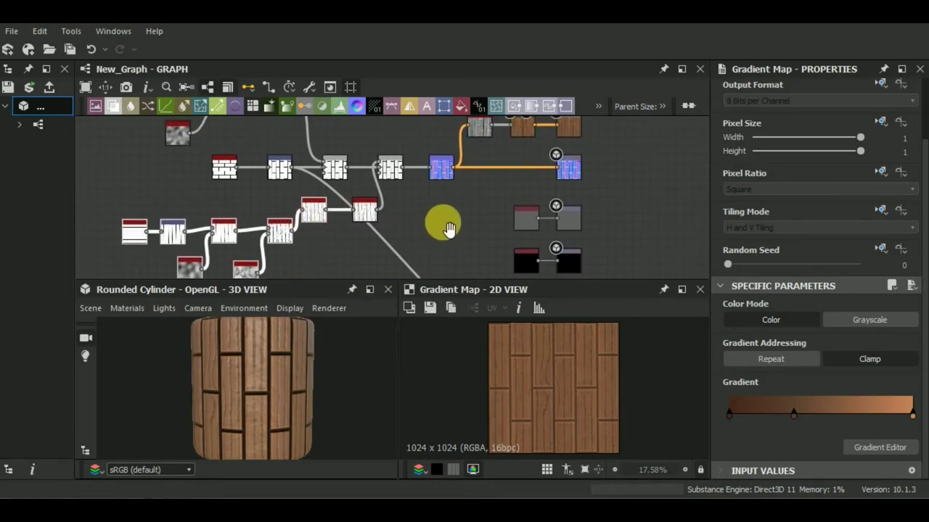
pyautogui.moveTo(107, 194)
pyautogui.mouseDown()
pyautogui.moveTo(286, 240)
pyautogui.moveTo(356, 278)
pyautogui.mouseUp()
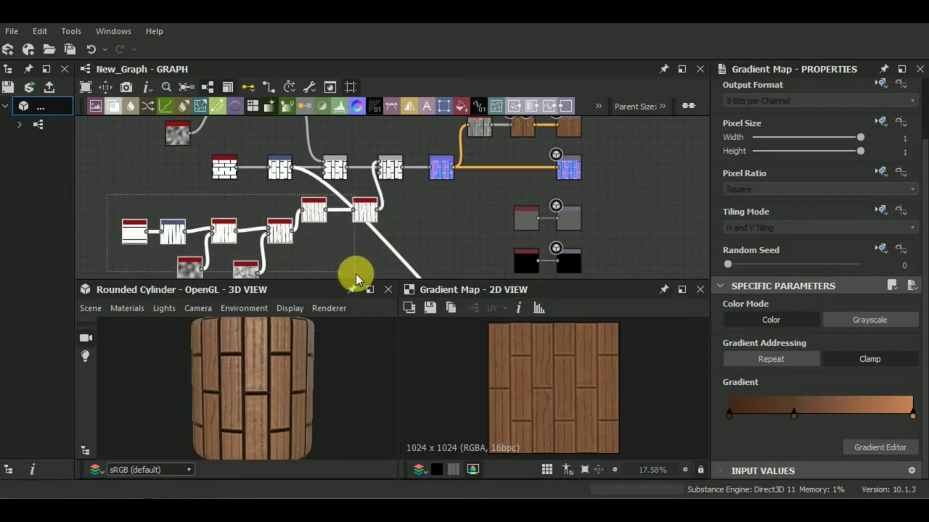
pyautogui.moveTo(356, 224); pyautogui.dragTo(333, 216)
# - Inspect the Blend node's settings and delete the unused Uniform Color node
pyautogui.moveTo(400, 213); pyautogui.dragTo(403, 227, button='middle')
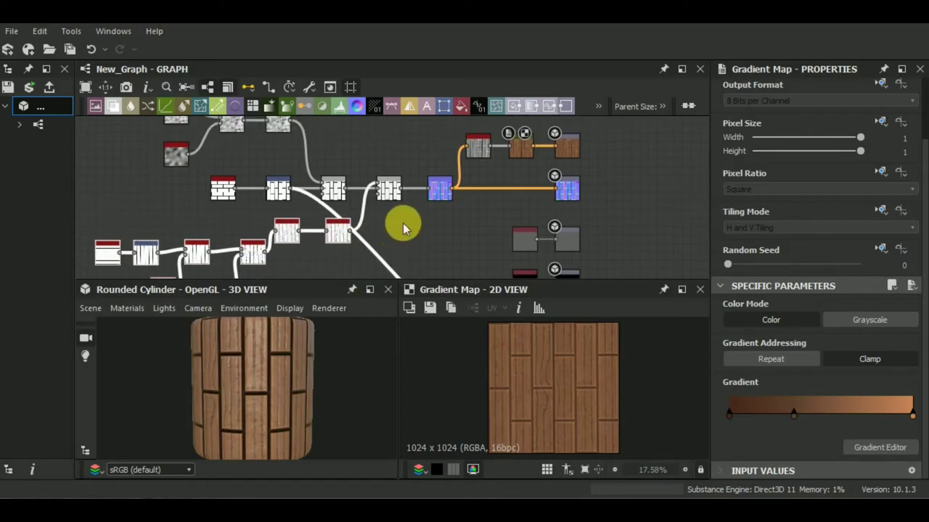
pyautogui.scroll(2, 391, 184)
pyautogui.scroll(3, 392, 184)
pyautogui.click(389, 193)
pyautogui.scroll(-2, 389, 193)
pyautogui.scroll(-2, 437, 182)
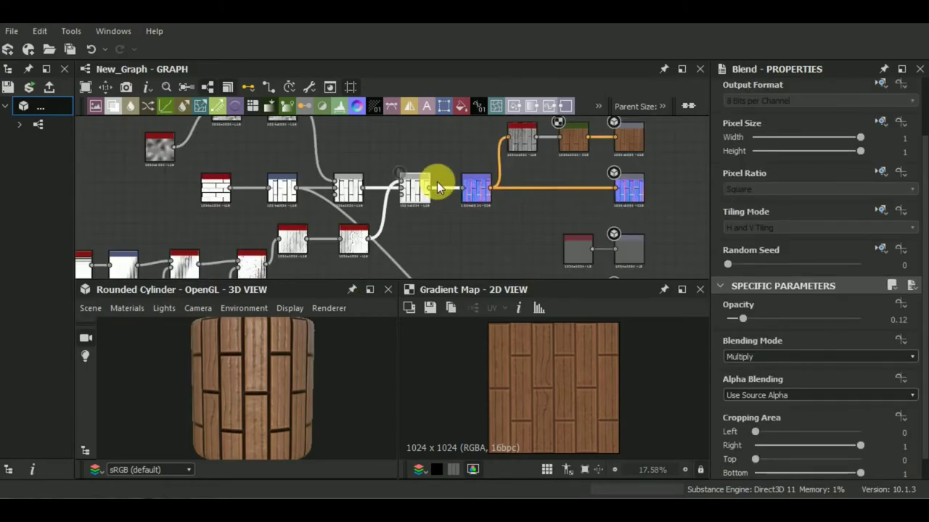
pyautogui.moveTo(437, 181); pyautogui.dragTo(456, 204, button='middle')
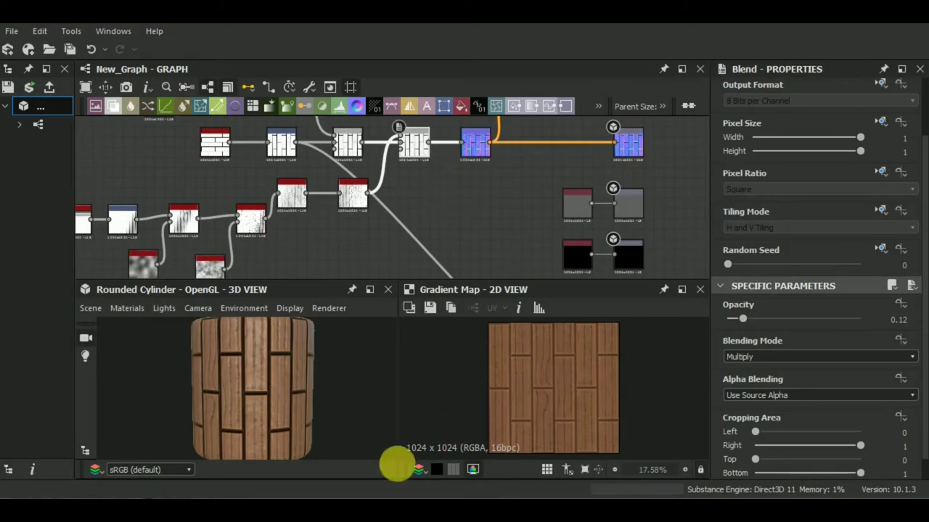
pyautogui.moveTo(537, 196); pyautogui.dragTo(437, 270, button='middle')
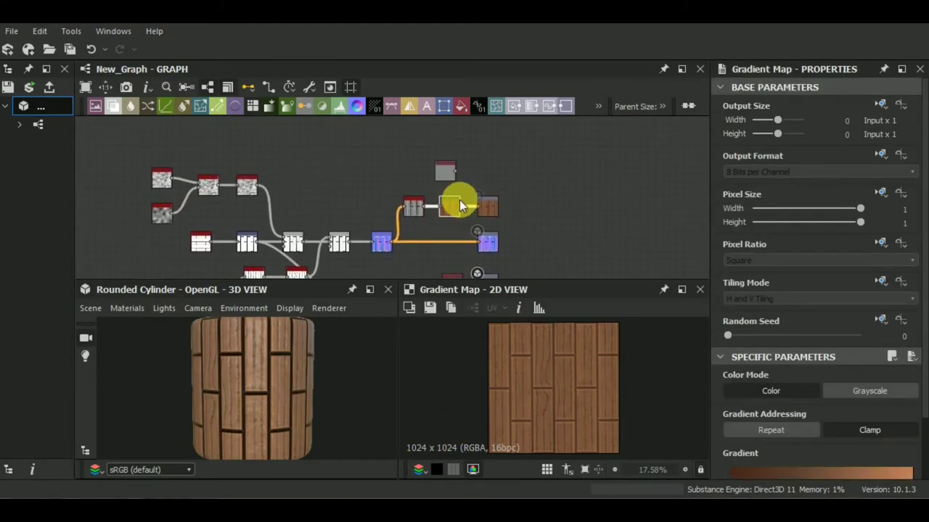
pyautogui.scroll(2, 457, 195)
pyautogui.scroll(2, 455, 189)
pyautogui.click(428, 182)
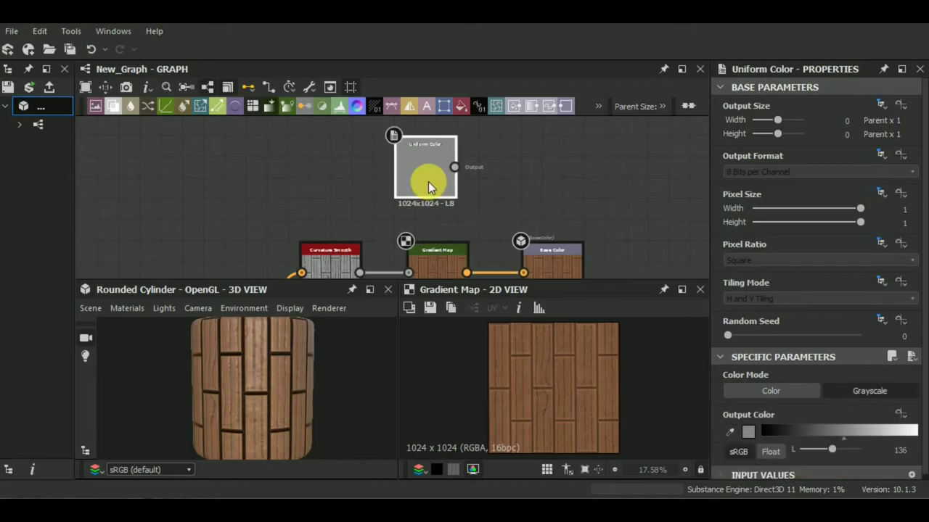
pyautogui.press('Delete')
# - Preview the Curvature Smooth node, then select the brown Gradient Map node
pyautogui.click(405, 209)
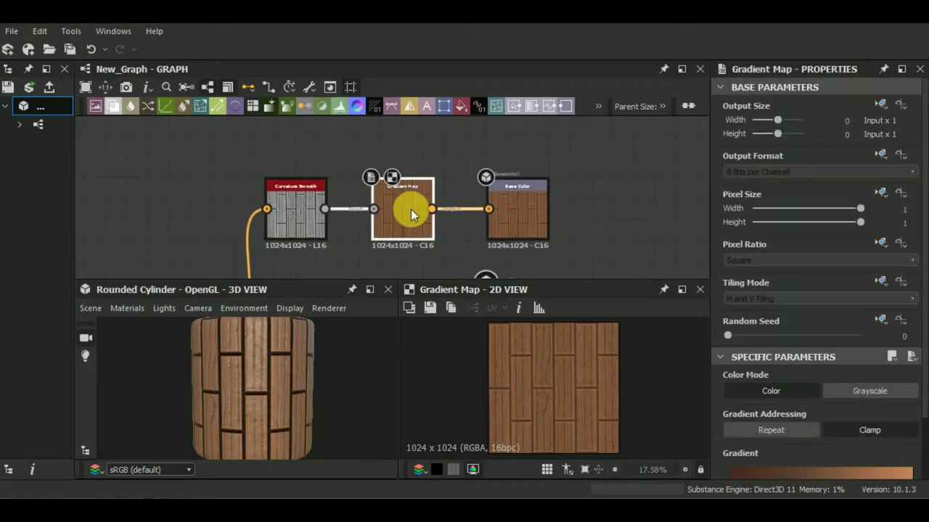
pyautogui.scroll(-2, 406, 209)
pyautogui.moveTo(547, 231); pyautogui.dragTo(564, 248, button='middle')
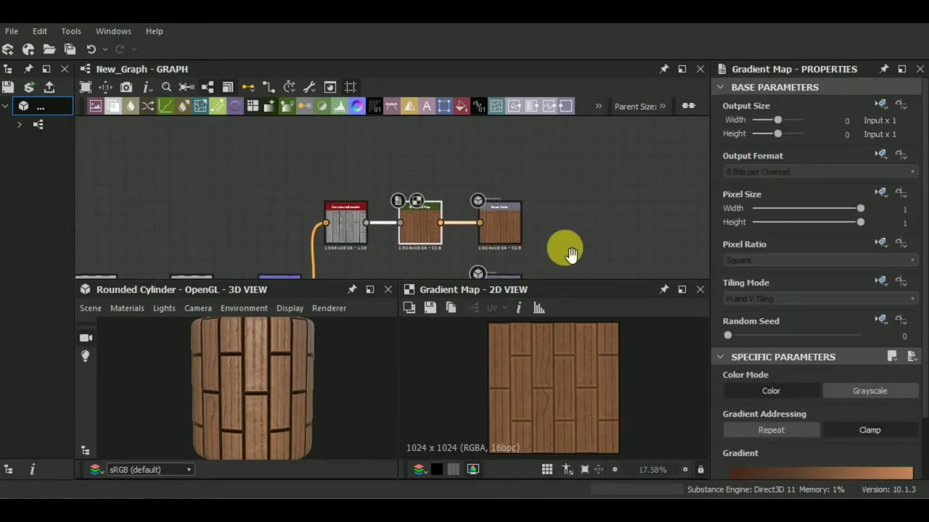
pyautogui.scroll(2, 407, 210)
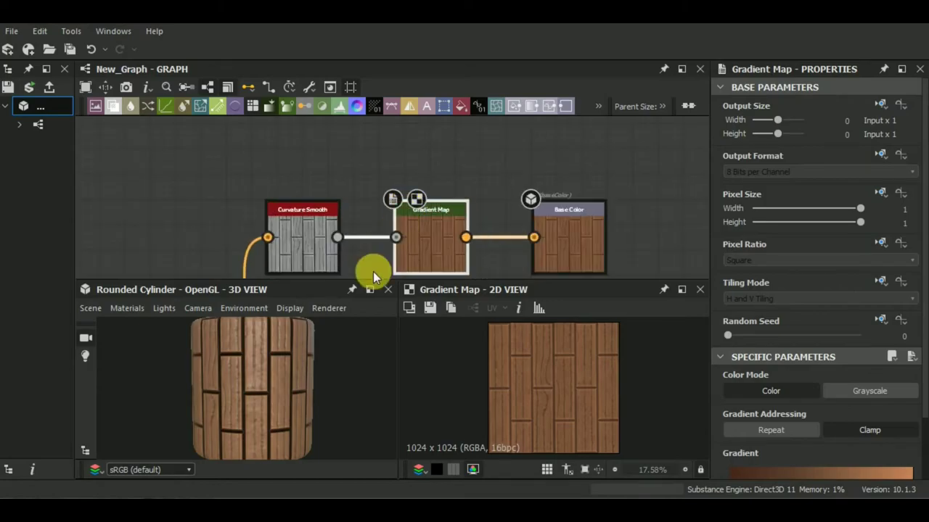
pyautogui.moveTo(344, 230); pyautogui.dragTo(346, 223, button='middle')
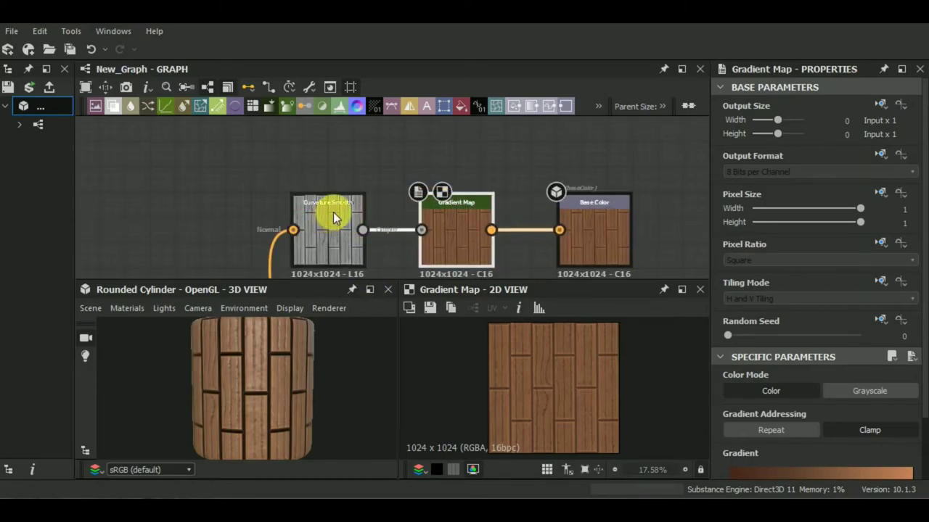
pyautogui.click(336, 209)
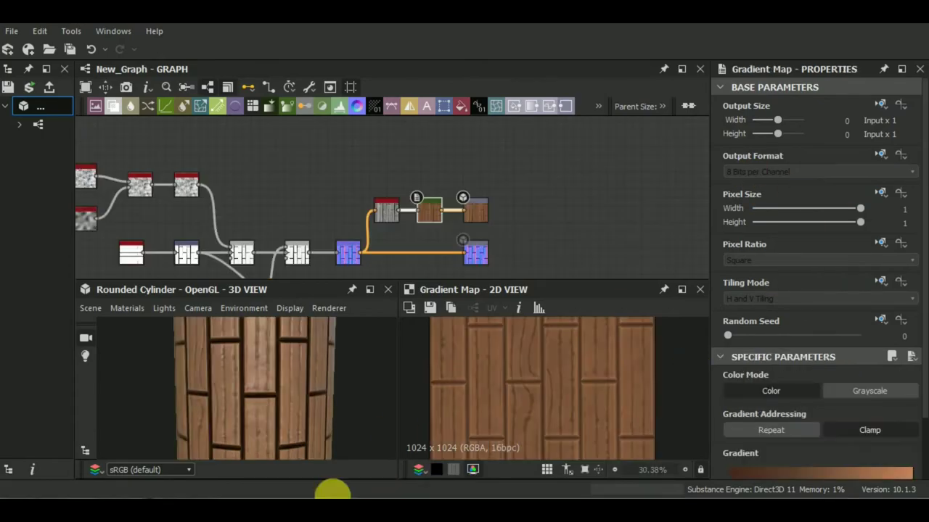
pyautogui.moveTo(587, 208); pyautogui.dragTo(609, 210, button='middle')
pyautogui.scroll(3, 448, 209)
pyautogui.scroll(2, 393, 224)
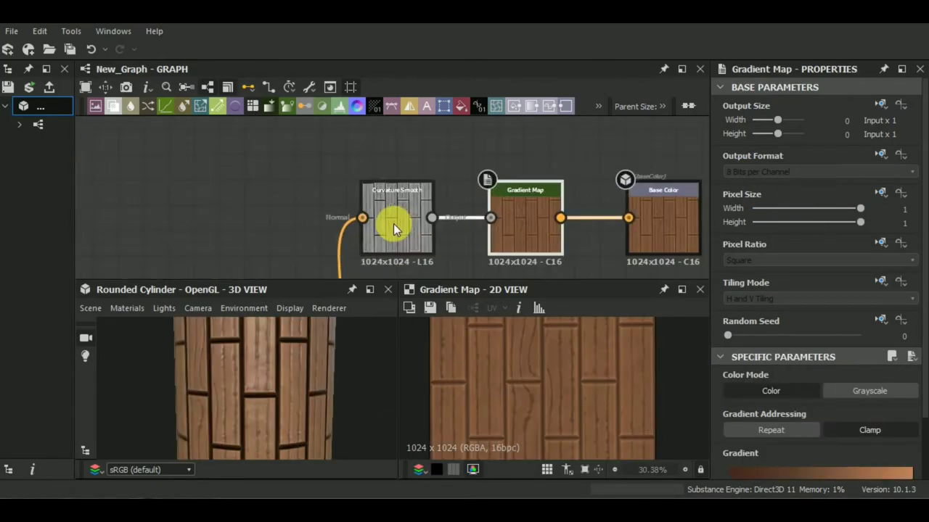
pyautogui.click(394, 223)
pyautogui.click(538, 219)
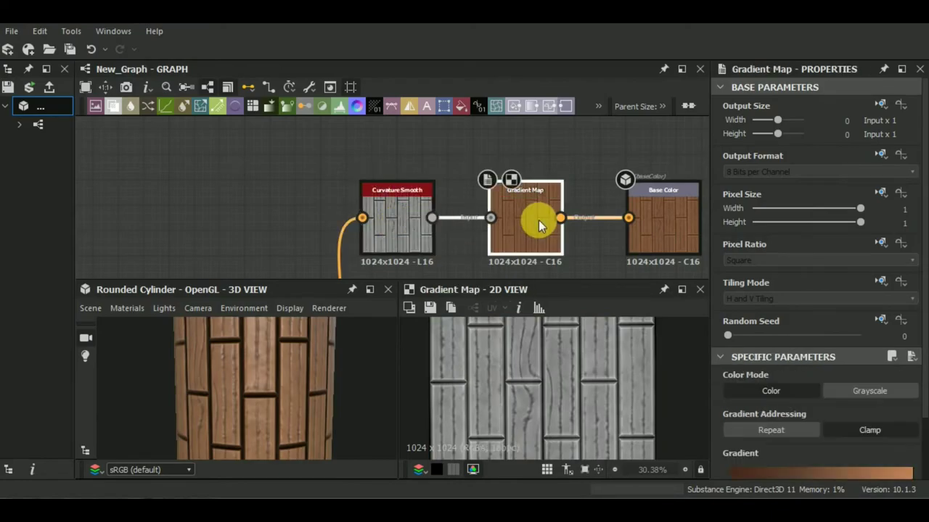
pyautogui.scroll(-2, 500, 221)
# - Duplicate the Gradient Map and place the copy above the original
pyautogui.hotkey('ctrl', 'd')
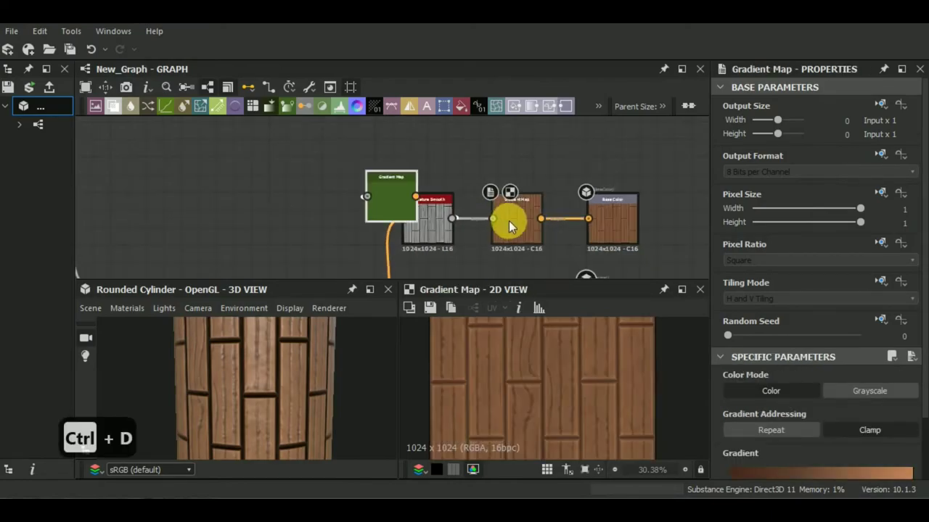
pyautogui.moveTo(392, 210)
pyautogui.mouseDown()
pyautogui.moveTo(493, 182)
pyautogui.moveTo(535, 152)
pyautogui.moveTo(520, 154)
pyautogui.mouseUp()
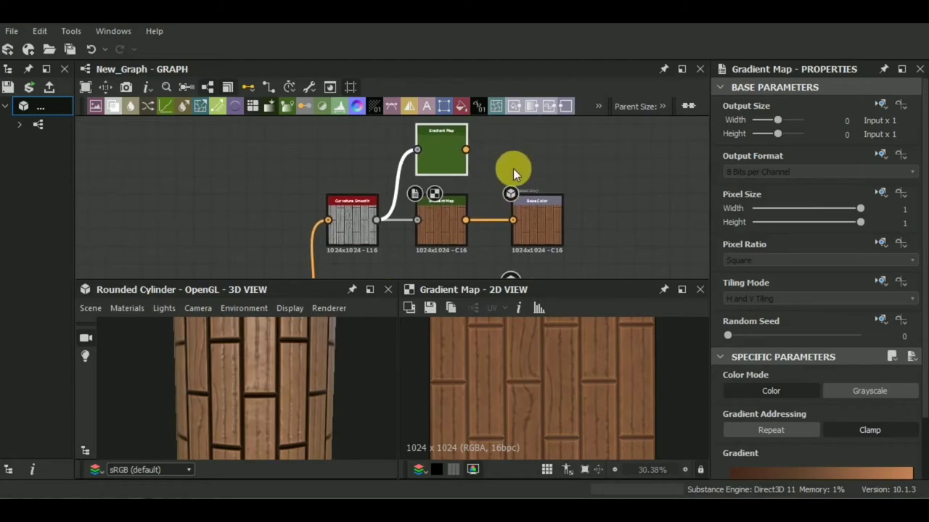
pyautogui.scroll(-2, 513, 169)
# - Tidy the graph by shifting the colouring nodes, Normal node and a Blend node left
pyautogui.moveTo(465, 211); pyautogui.dragTo(434, 207)
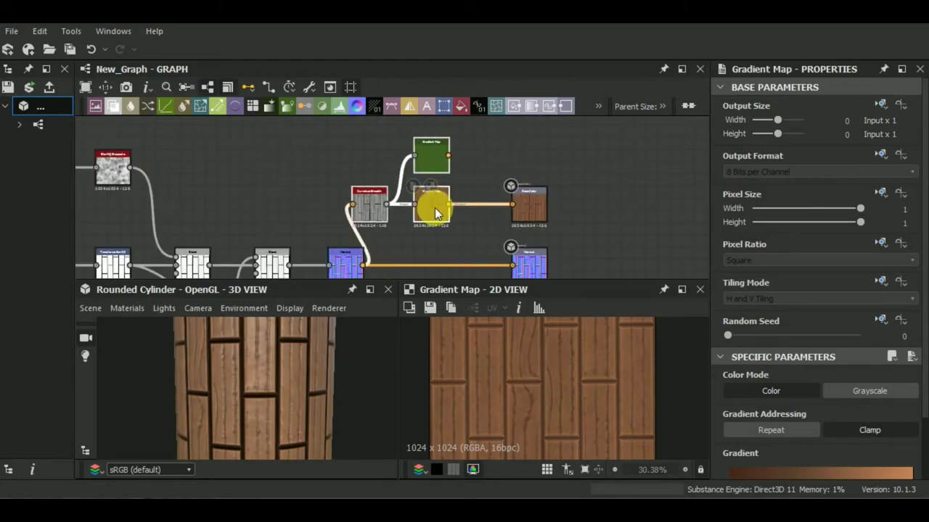
pyautogui.moveTo(346, 272); pyautogui.dragTo(323, 271)
pyautogui.moveTo(423, 230); pyautogui.dragTo(484, 173, button='middle')
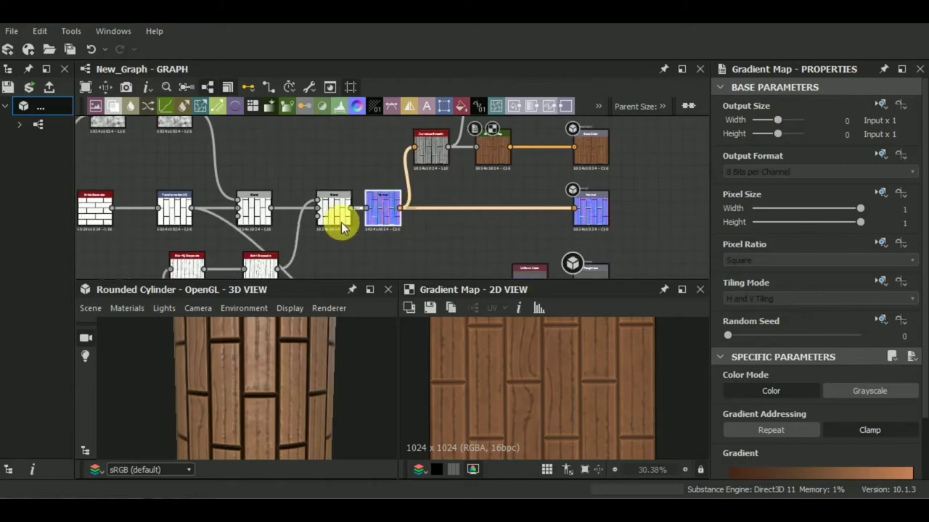
pyautogui.moveTo(341, 222); pyautogui.dragTo(316, 220)
pyautogui.moveTo(437, 236); pyautogui.dragTo(433, 252, button='middle')
pyautogui.scroll(-1, 433, 251)
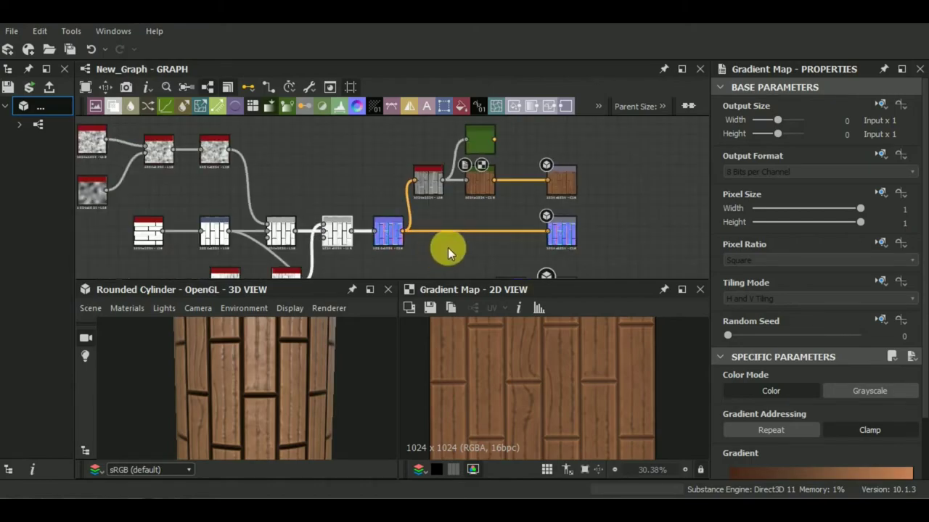
pyautogui.scroll(-1, 448, 247)
pyautogui.scroll(-1, 383, 213)
pyautogui.scroll(-1, 366, 201)
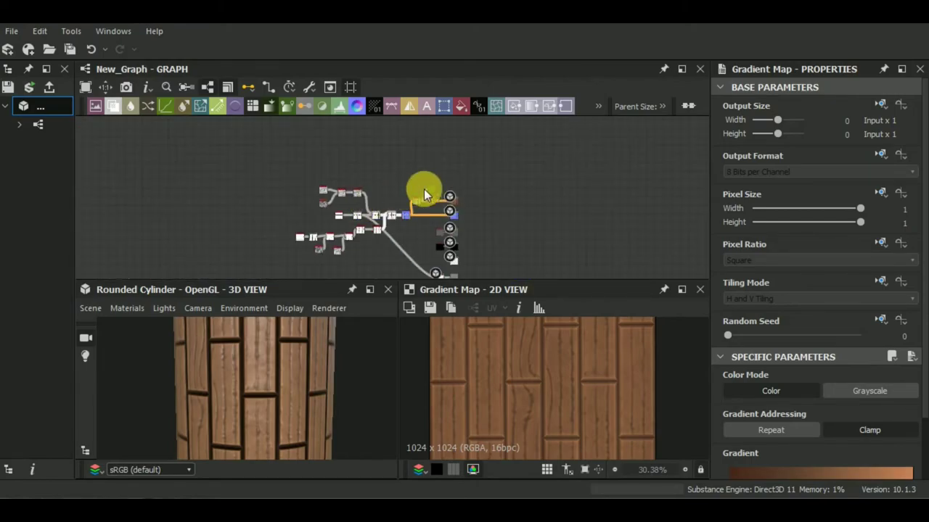
pyautogui.scroll(3, 423, 188)
pyautogui.scroll(2, 437, 201)
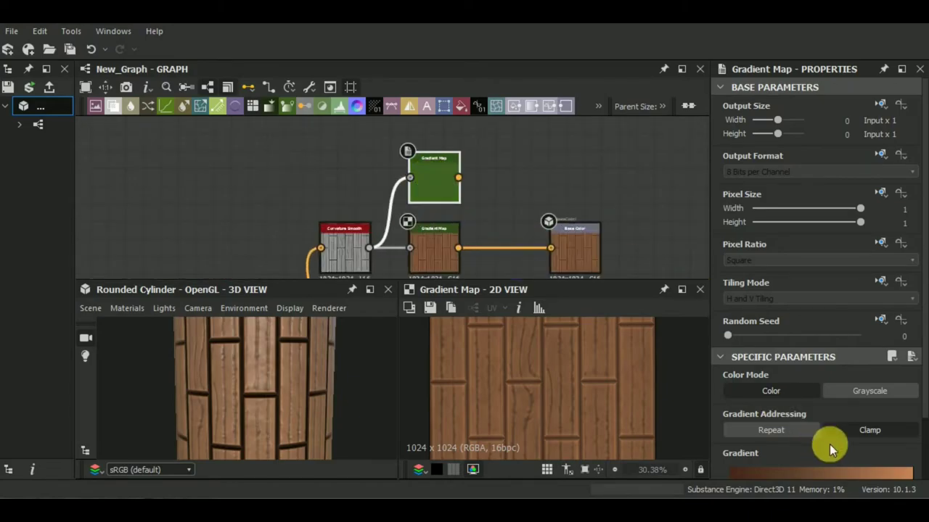
pyautogui.scroll(-1, 829, 444)
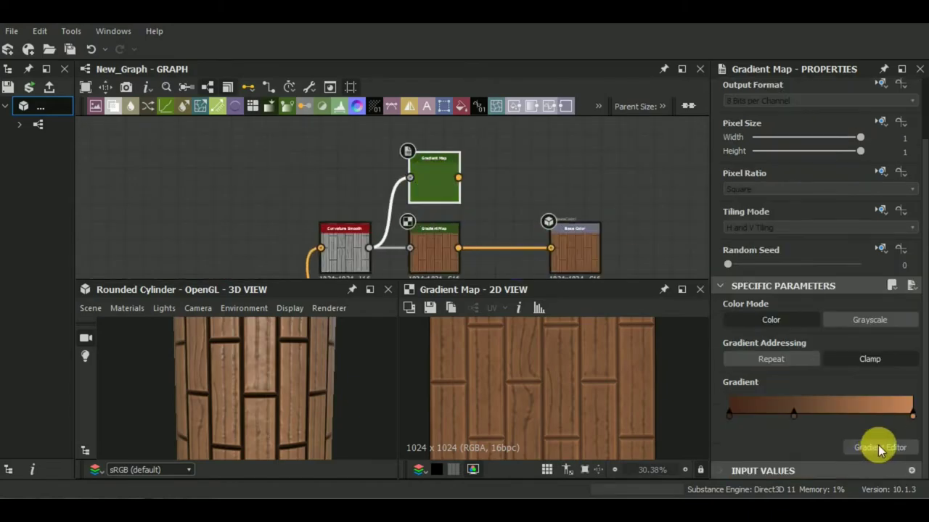
# - Recolour the copy's gradient: yellow-green end key, dark green middle key, darkest key at 0.114
pyautogui.click(914, 417)
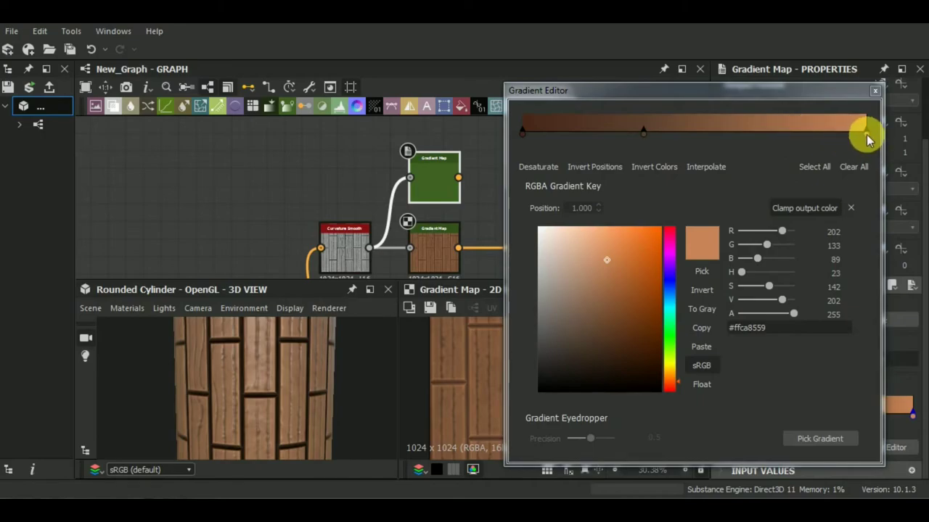
pyautogui.click(670, 354)
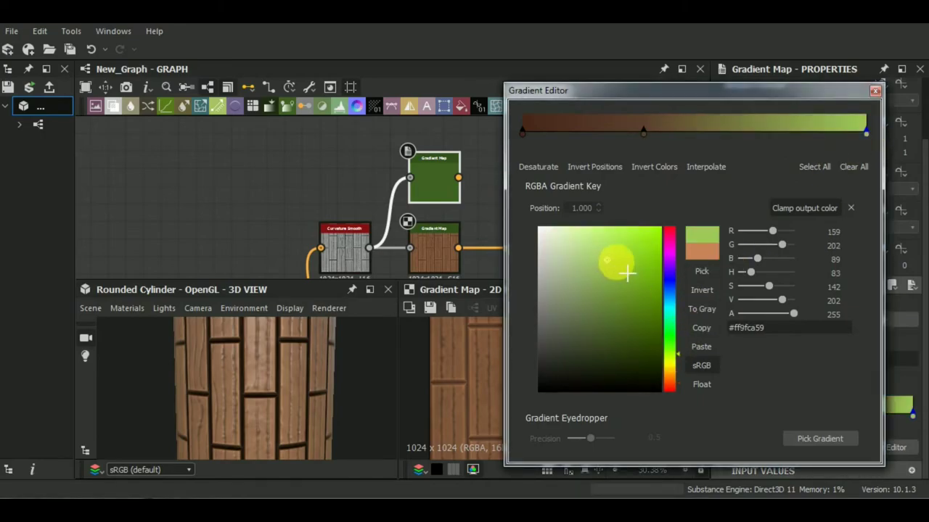
pyautogui.click(644, 132)
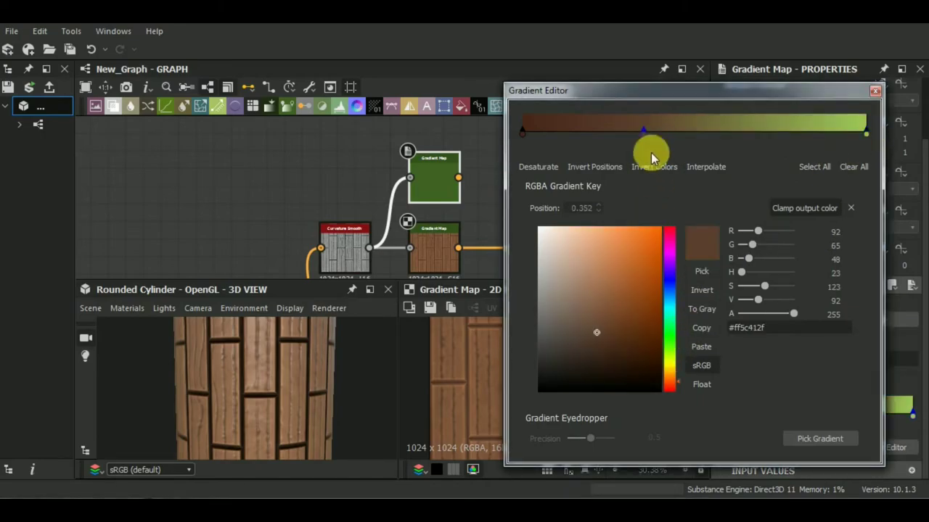
pyautogui.click(674, 354)
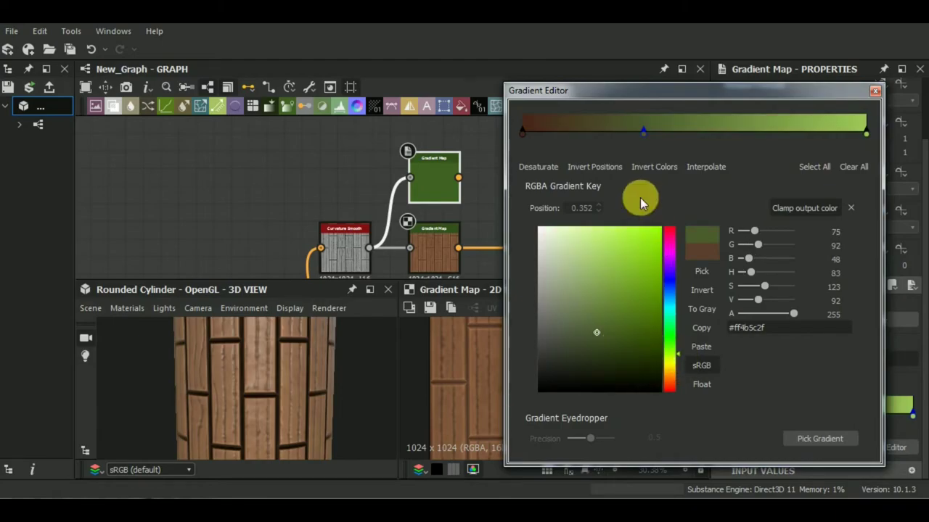
pyautogui.moveTo(524, 134); pyautogui.dragTo(563, 135)
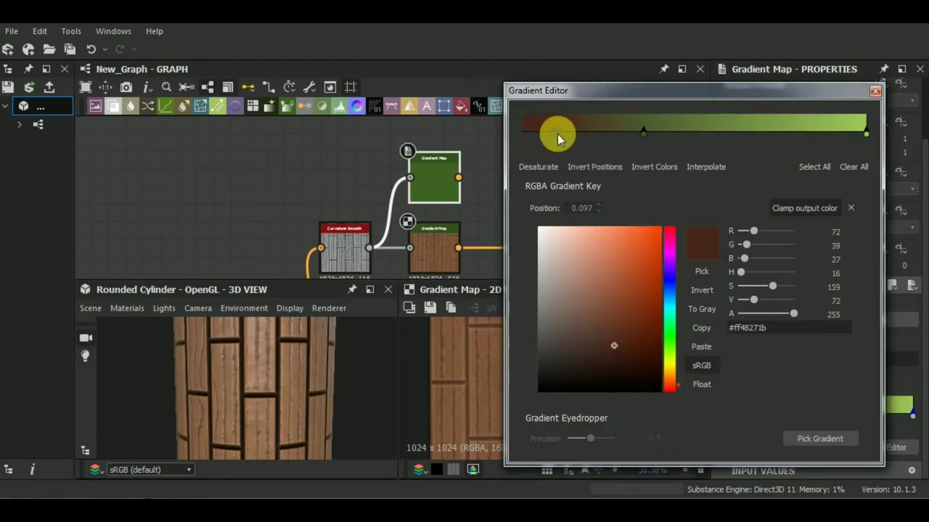
pyautogui.click(643, 133)
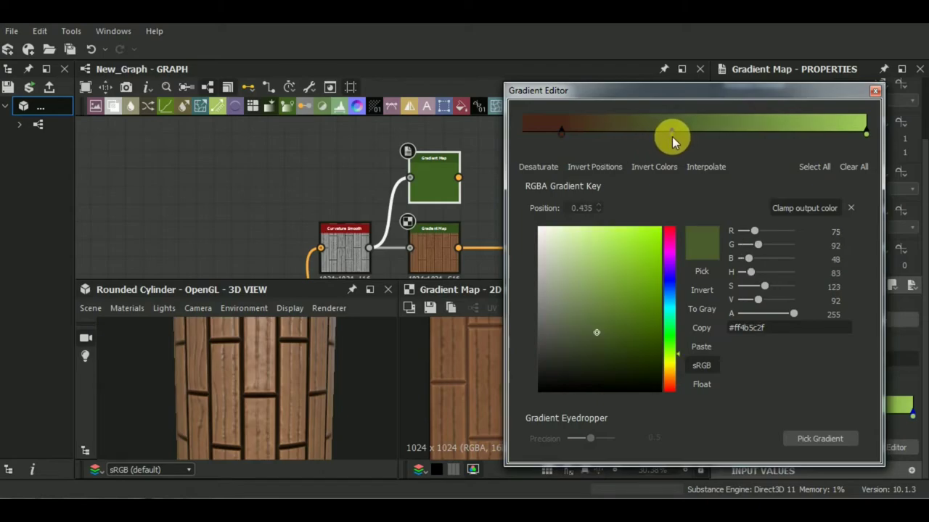
pyautogui.click(875, 91)
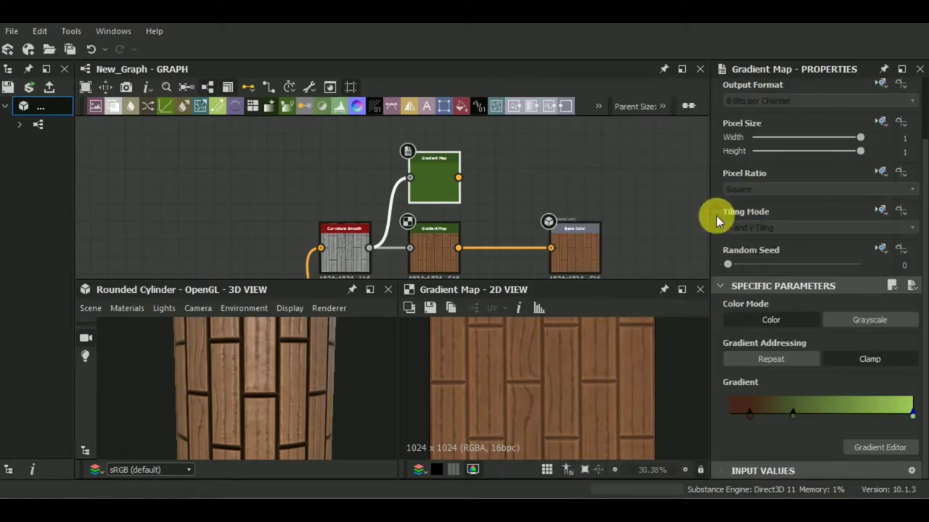
pyautogui.moveTo(521, 227); pyautogui.dragTo(491, 172, button='middle')
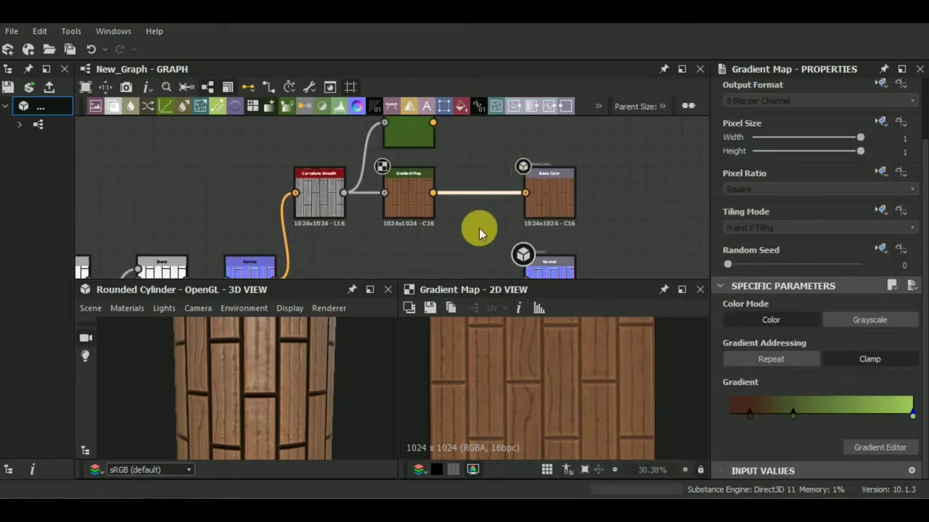
# - Insert a Blend node between the brown Gradient Map and Base Color, feeding in the green map
pyautogui.press('space')
pyautogui.write('bl')
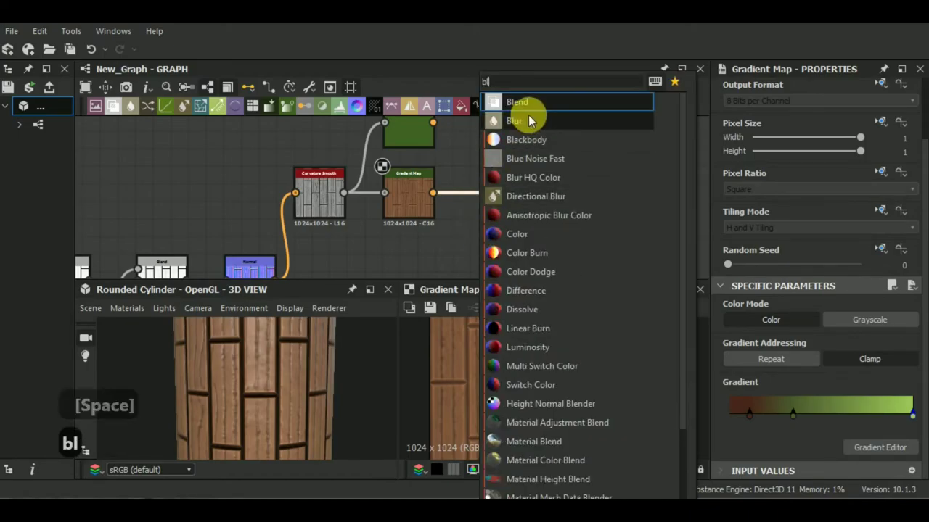
pyautogui.click(536, 106)
pyautogui.click(480, 202)
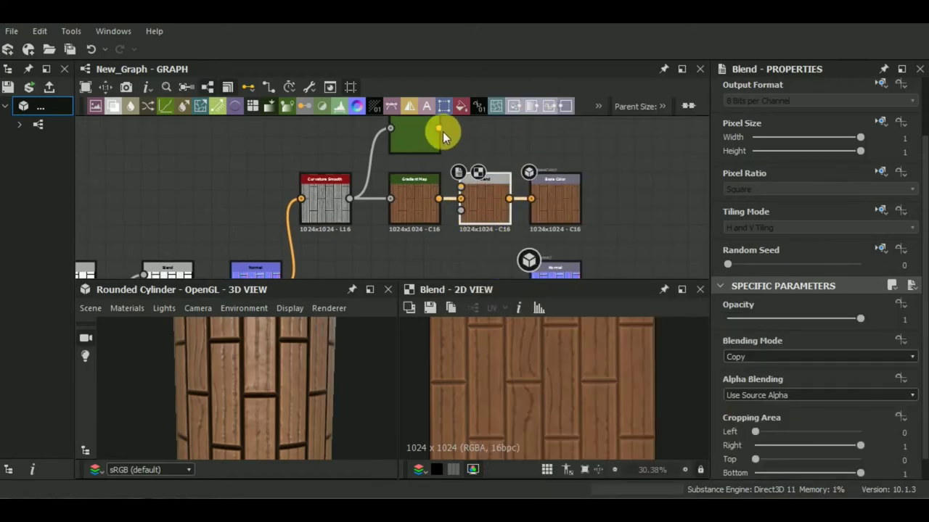
pyautogui.moveTo(439, 129); pyautogui.dragTo(461, 187)
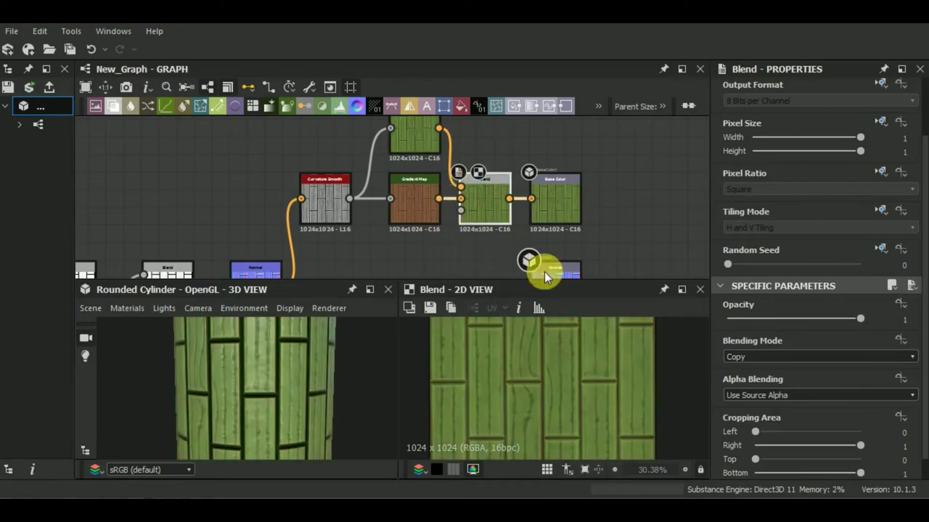
# - Set the Blend's opacity to 0.41 and its blending mode to Overlay
pyautogui.click(782, 317)
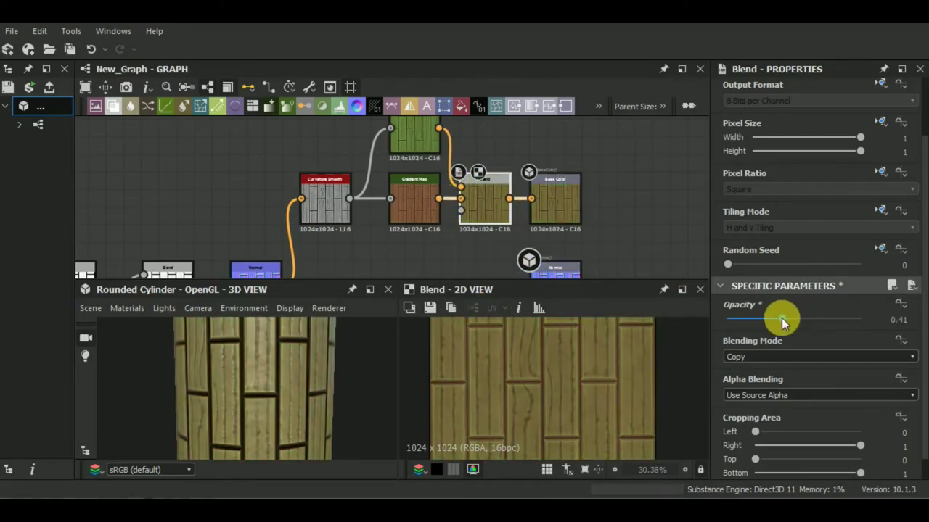
pyautogui.click(773, 357)
pyautogui.click(770, 383)
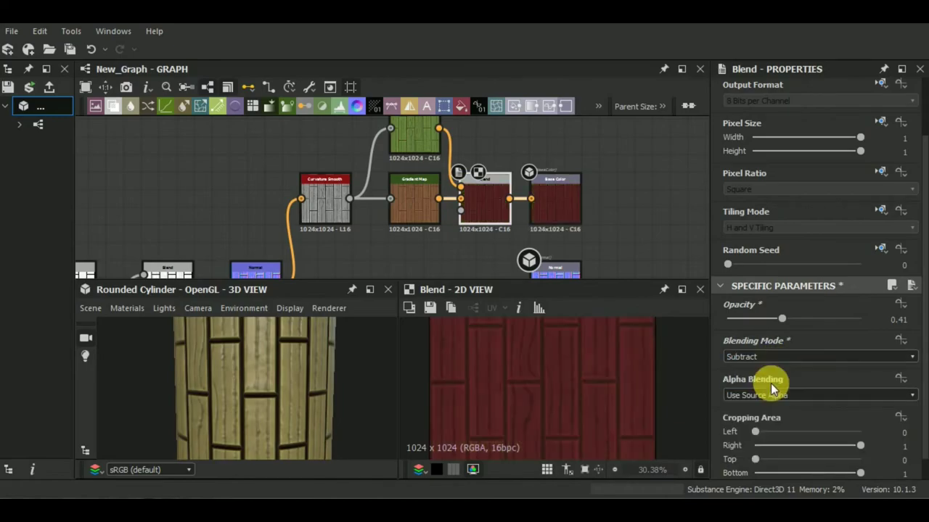
pyautogui.press('Down')
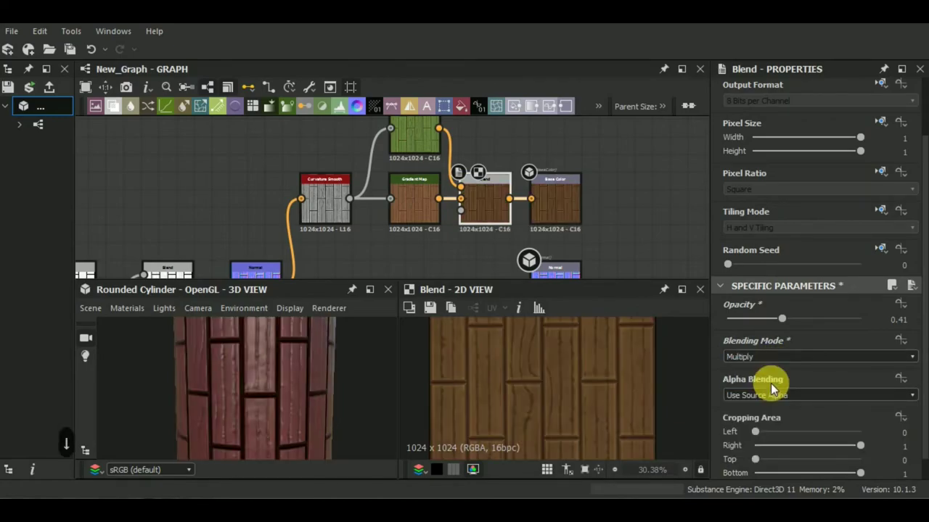
pyautogui.scroll(-2, 815, 362)
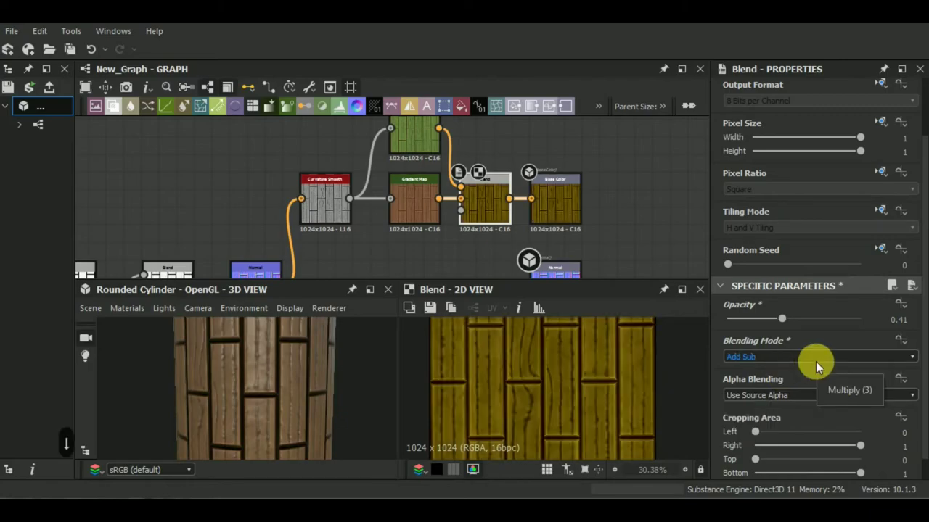
pyautogui.press('Down')
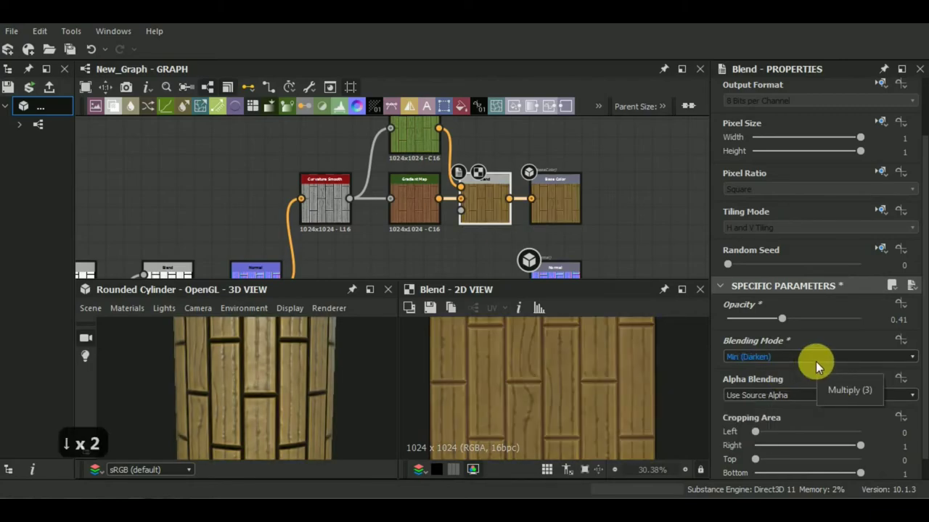
pyautogui.press('Down')
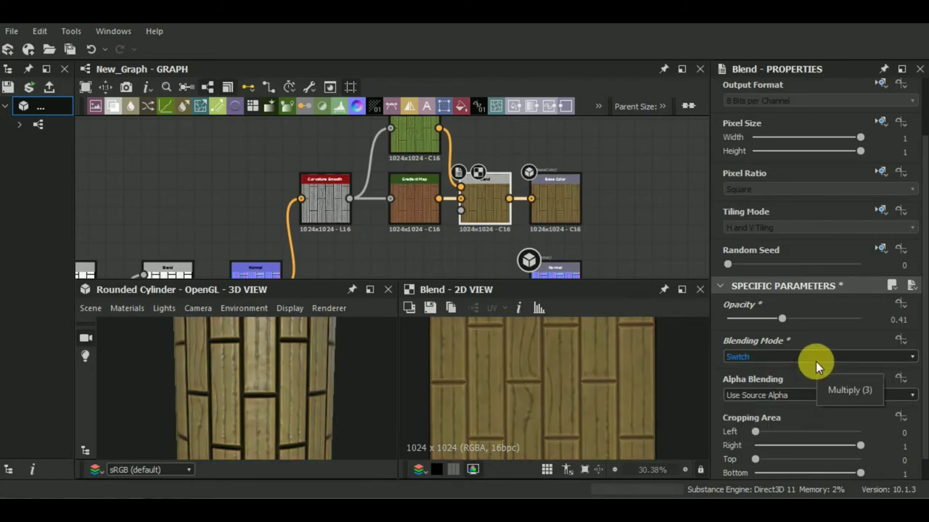
pyautogui.press('Down')
pyautogui.press('Down')
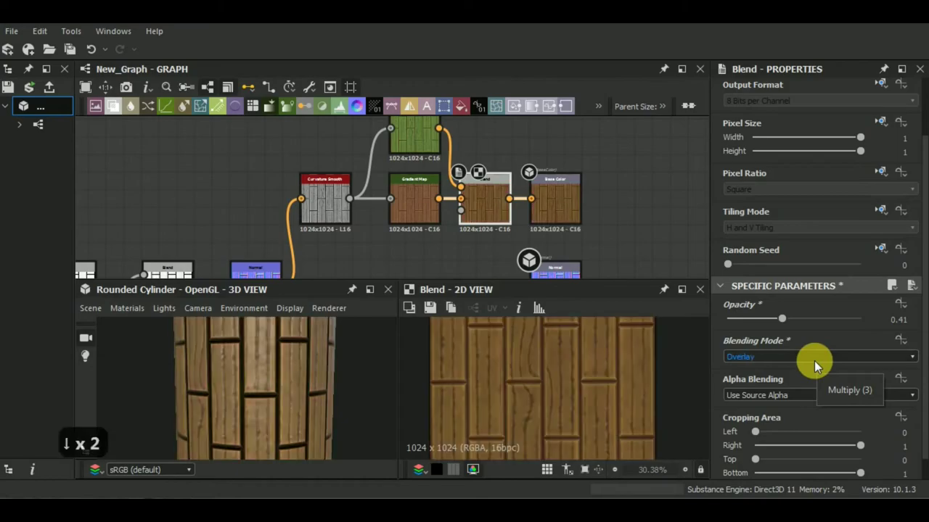
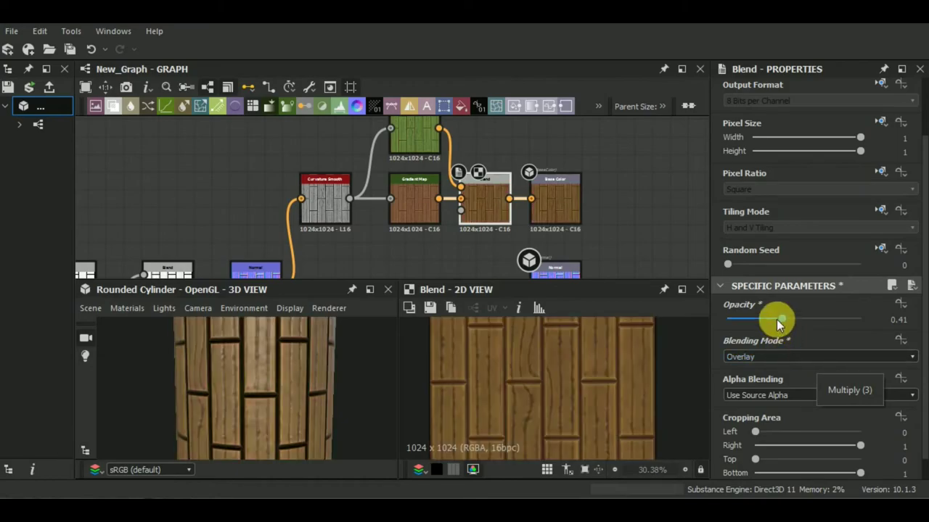
# - Raise the Overlay blend's opacity over the planks from 0.41 to about 0.46
pyautogui.moveTo(779, 323)
pyautogui.mouseDown()
pyautogui.moveTo(816, 325)
pyautogui.moveTo(788, 321)
pyautogui.mouseUp()
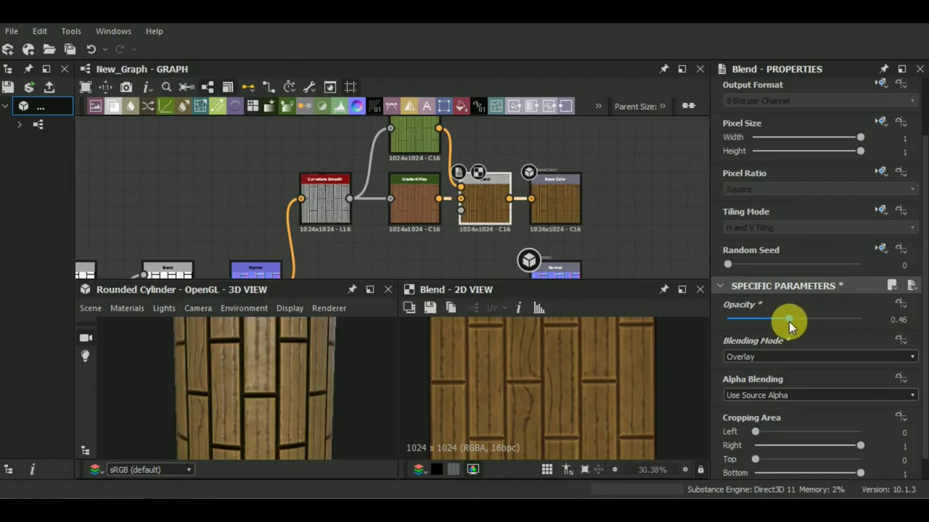
# - Rearrange the colour stops on the brown Gradient Map
pyautogui.click(419, 200)
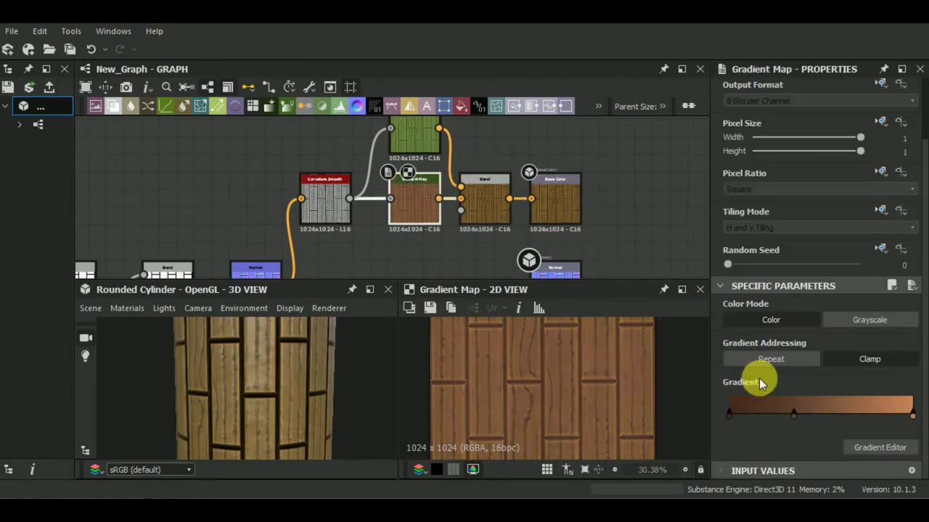
pyautogui.moveTo(729, 413); pyautogui.dragTo(922, 418)
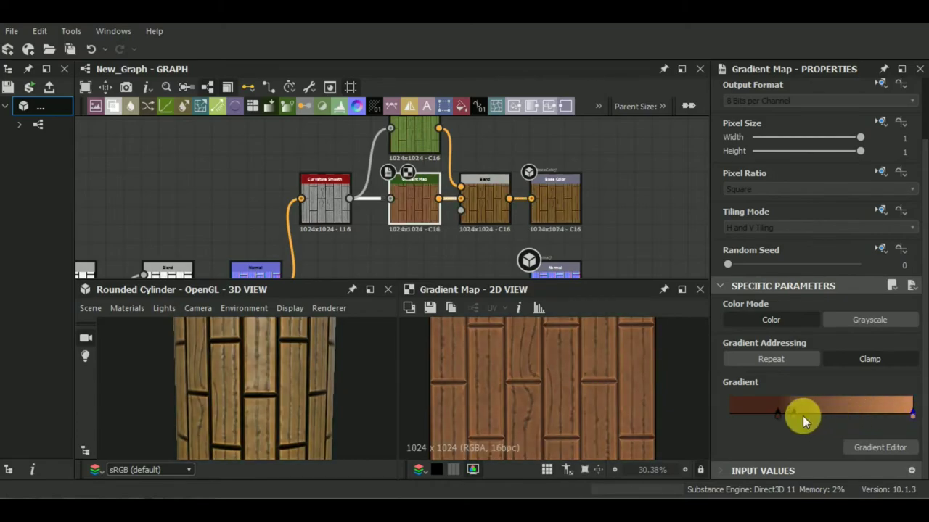
pyautogui.moveTo(802, 416)
pyautogui.mouseDown()
pyautogui.moveTo(793, 415)
pyautogui.moveTo(824, 418)
pyautogui.moveTo(804, 418)
pyautogui.mouseUp()
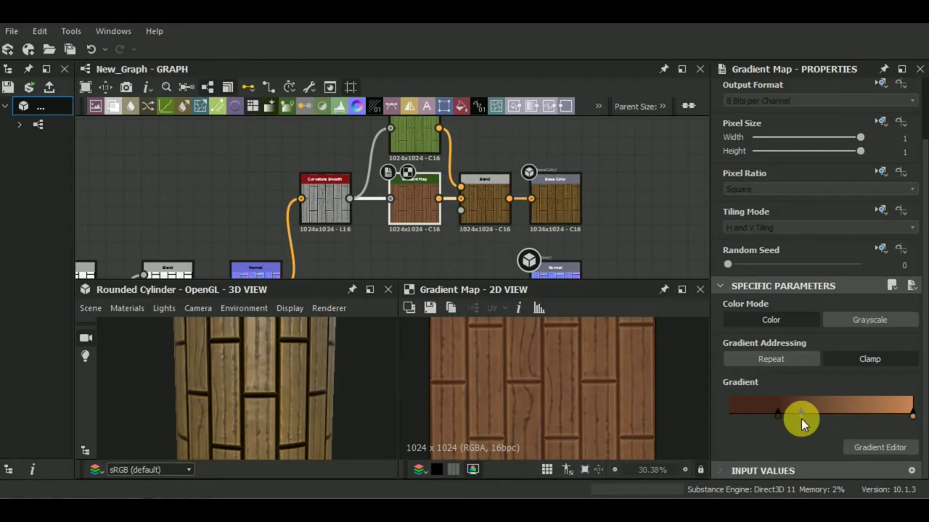
# - Widen the green gradient's dark-brown-to-green blend and add an extra middle stop
pyautogui.click(425, 137)
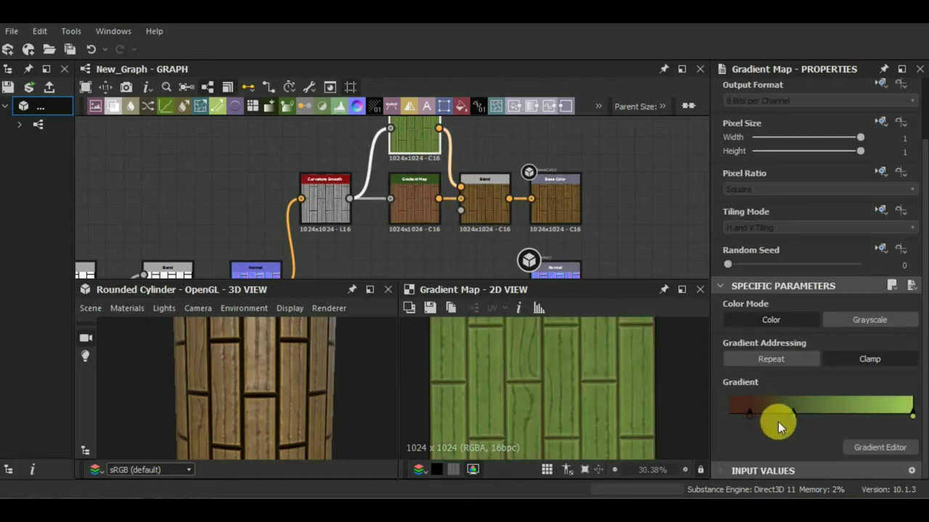
pyautogui.moveTo(778, 423)
pyautogui.mouseDown()
pyautogui.moveTo(736, 419)
pyautogui.moveTo(822, 414)
pyautogui.moveTo(804, 414)
pyautogui.mouseUp()
pyautogui.moveTo(365, 394); pyautogui.dragTo(339, 391)
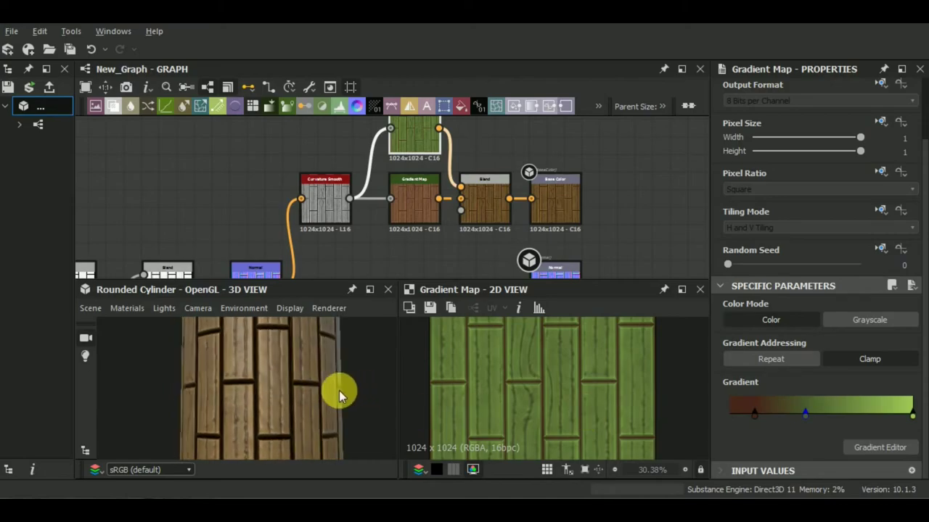
pyautogui.moveTo(911, 416); pyautogui.dragTo(857, 417)
pyautogui.click(856, 416)
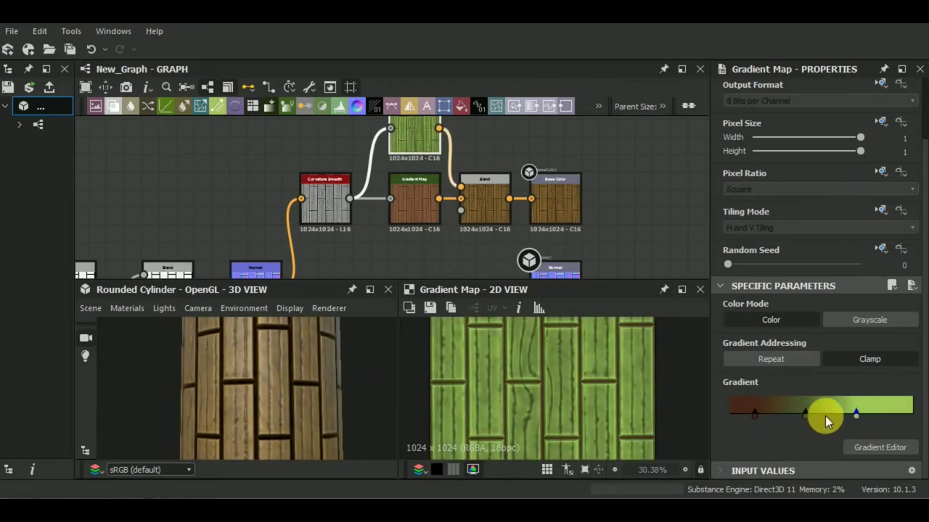
# - Try other blending modes on the plank Blend, testing Multiply at about 0.4 opacity
pyautogui.click(494, 211)
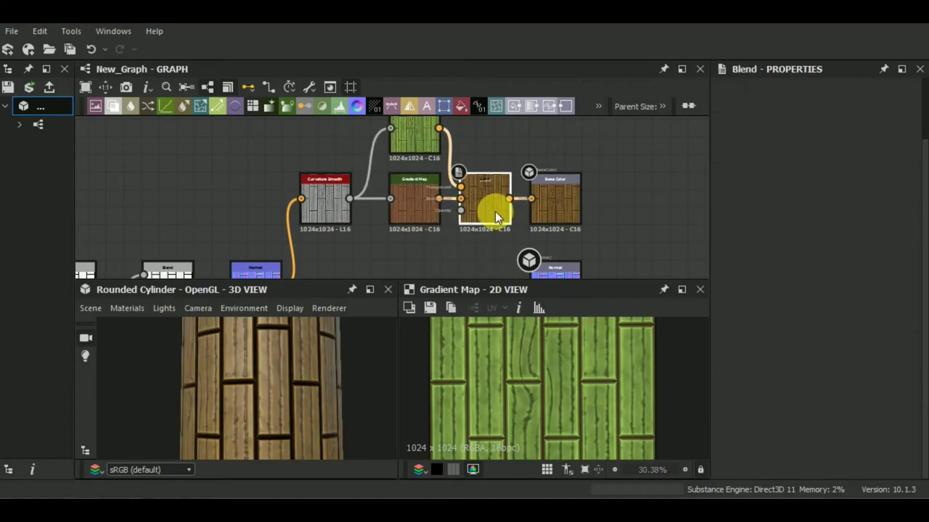
pyautogui.moveTo(791, 319)
pyautogui.mouseDown()
pyautogui.moveTo(769, 319)
pyautogui.moveTo(834, 325)
pyautogui.moveTo(809, 325)
pyautogui.mouseUp()
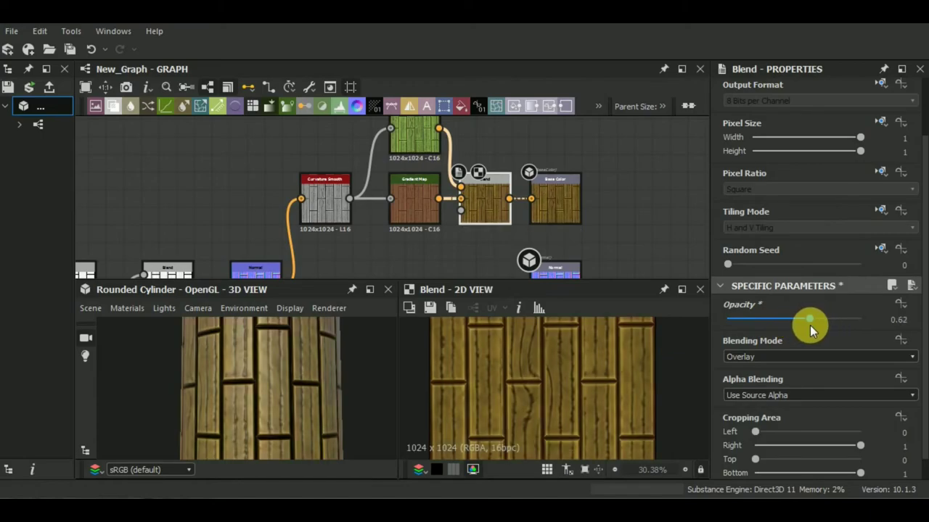
pyautogui.click(775, 354)
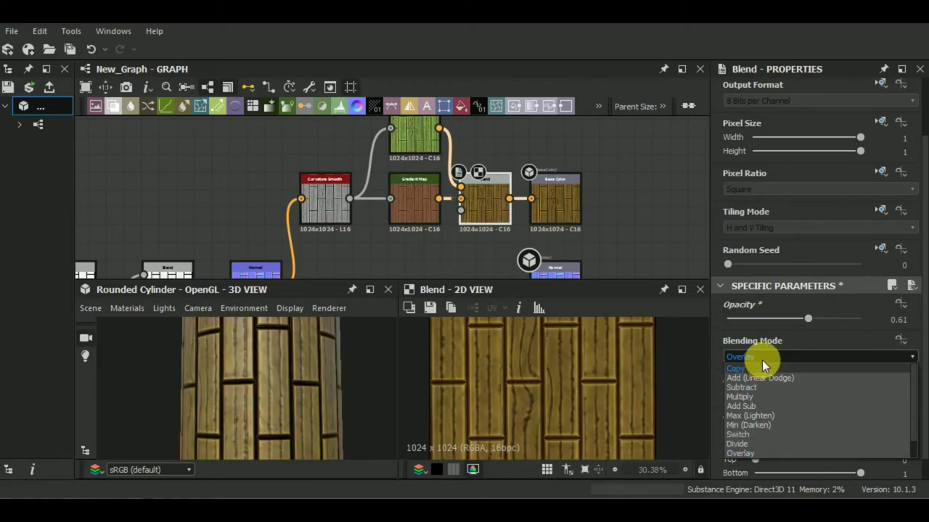
pyautogui.click(763, 368)
pyautogui.press('Down')
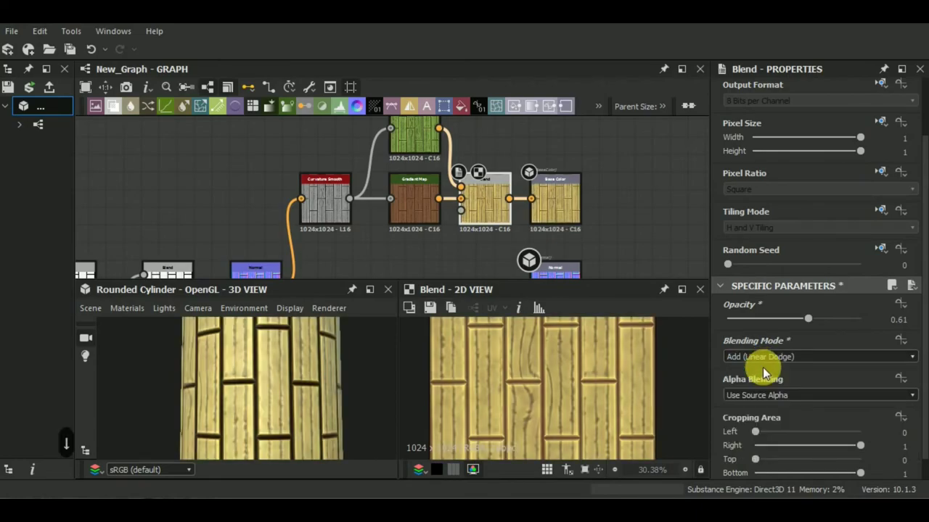
pyautogui.press('Down')
pyautogui.press('Down')
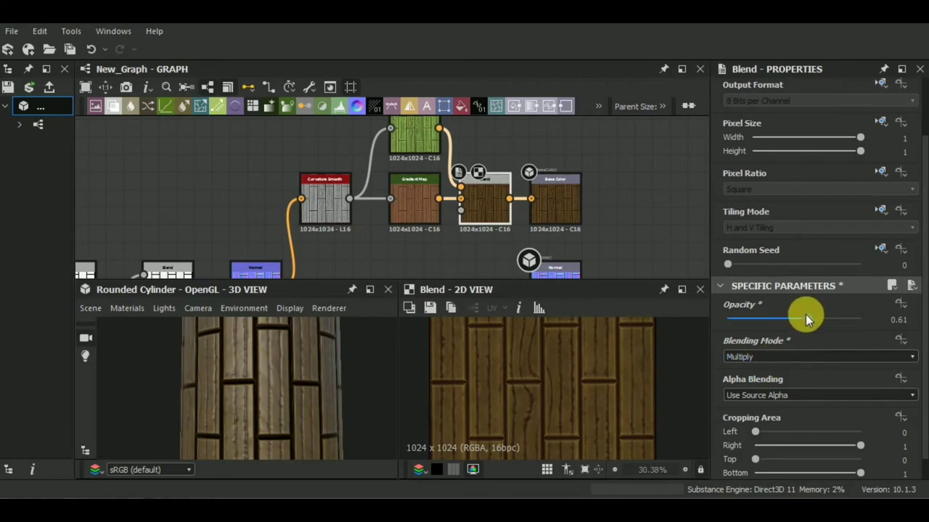
pyautogui.moveTo(805, 317)
pyautogui.mouseDown()
pyautogui.moveTo(758, 322)
pyautogui.moveTo(820, 319)
pyautogui.moveTo(780, 318)
pyautogui.mouseUp()
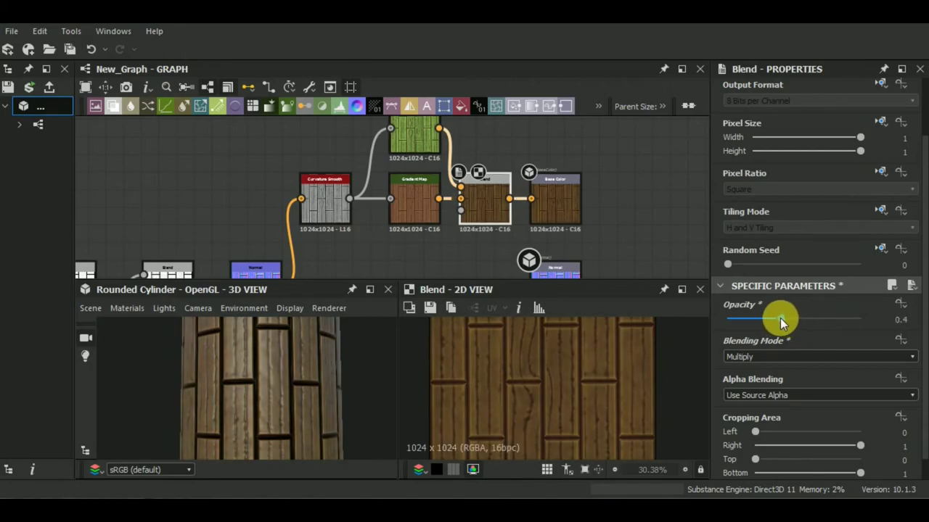
# - Switch the plank Blend to Add Sub and lower its opacity to about 0.22
pyautogui.click(779, 357)
pyautogui.click(755, 405)
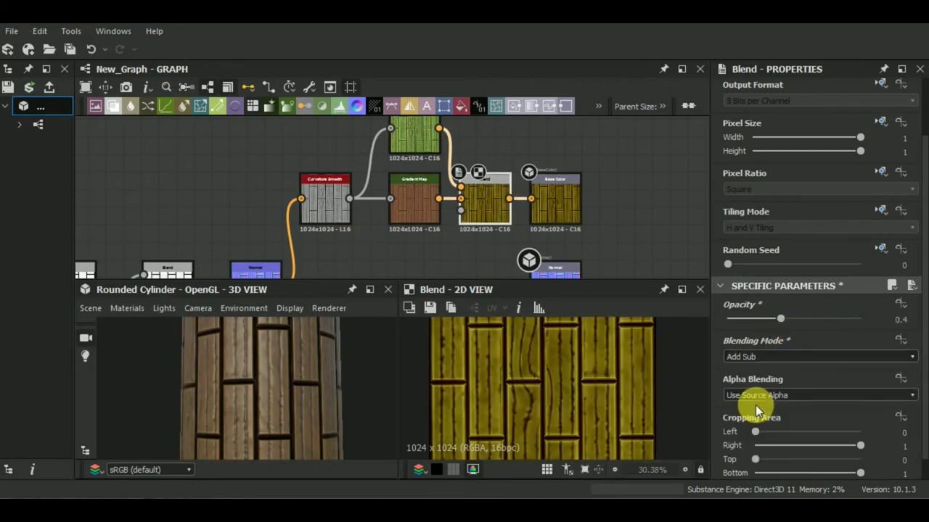
pyautogui.moveTo(782, 319)
pyautogui.mouseDown()
pyautogui.moveTo(751, 320)
pyautogui.moveTo(760, 320)
pyautogui.mouseUp()
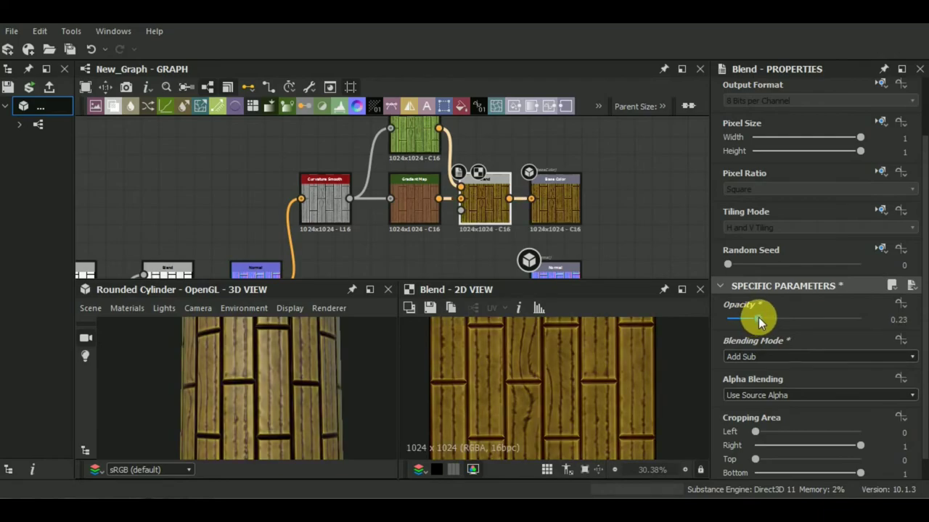
pyautogui.scroll(-1, 381, 391)
pyautogui.scroll(-1, 381, 392)
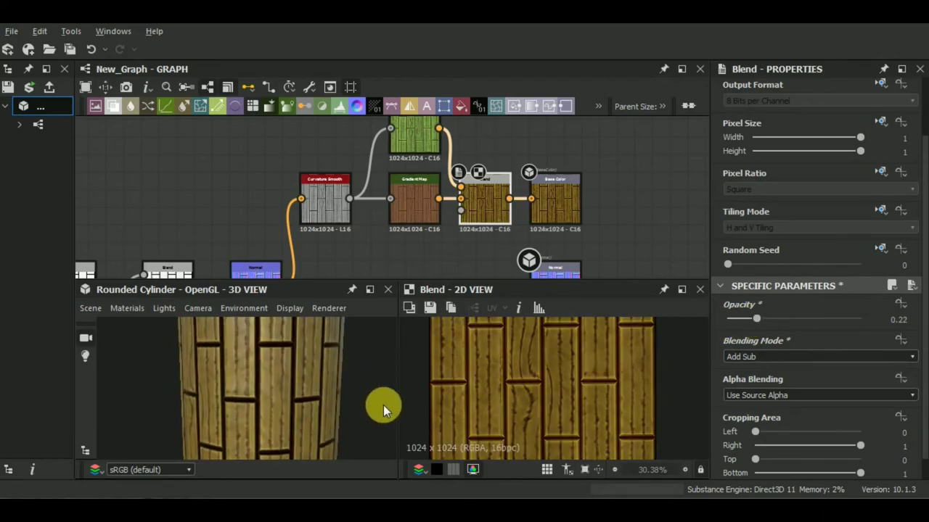
pyautogui.scroll(-1, 383, 404)
pyautogui.scroll(-1, 383, 402)
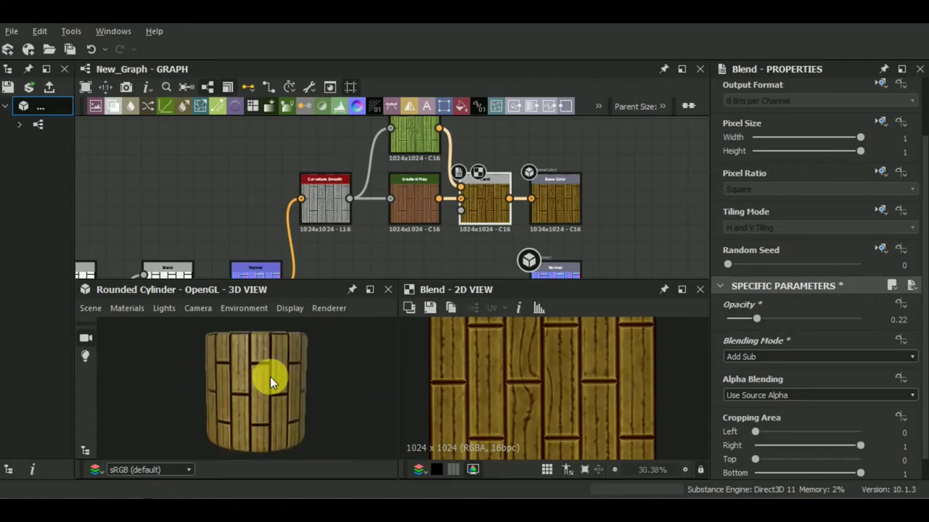
pyautogui.scroll(2, 266, 370)
pyautogui.scroll(-1, 341, 397)
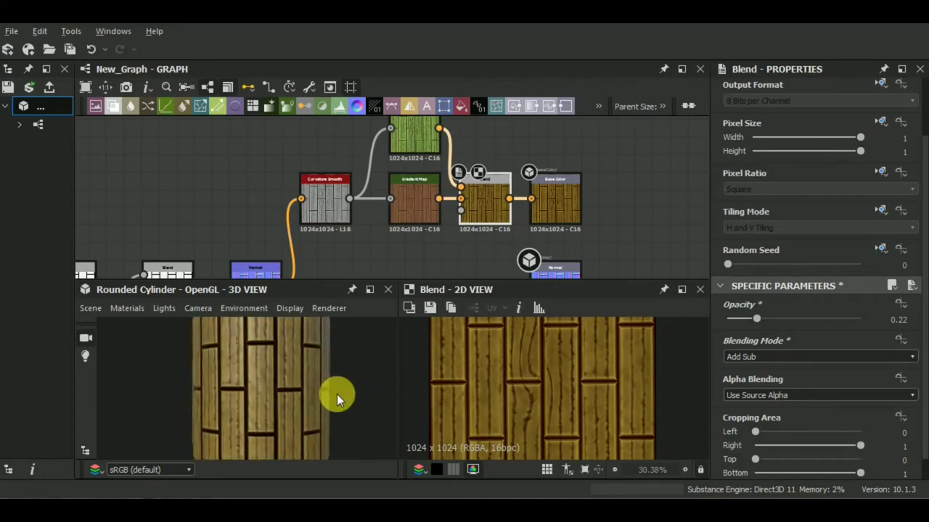
pyautogui.scroll(-1, 346, 398)
pyautogui.click(421, 138)
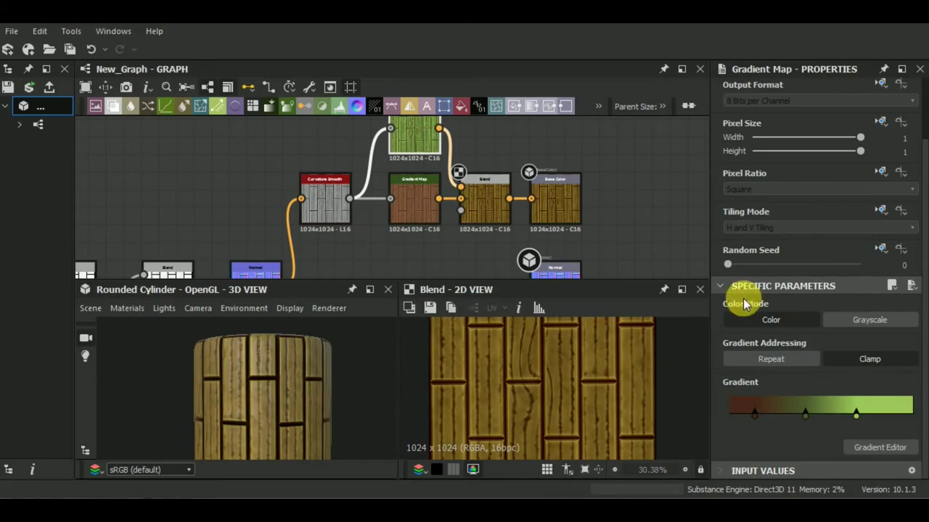
# - Turn the bright green key and the middle key purple, darkening the middle key
pyautogui.doubleClick(856, 415)
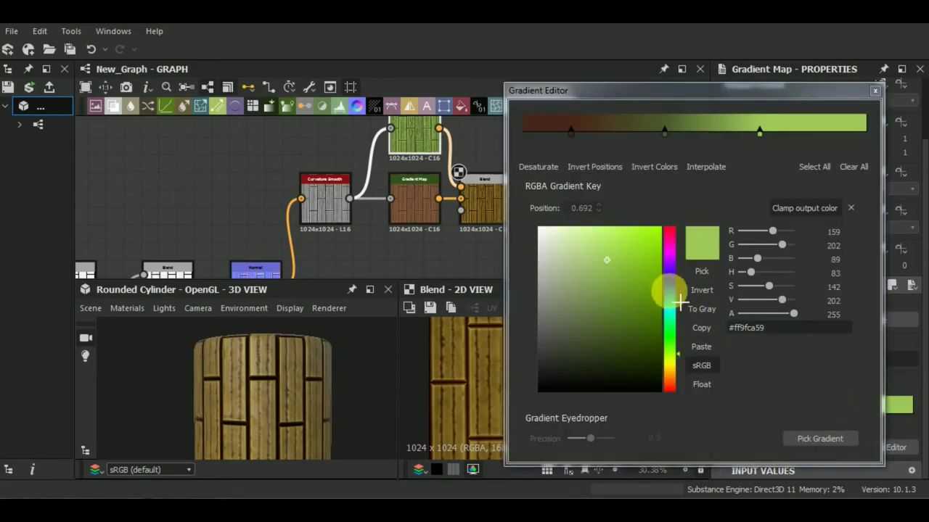
pyautogui.click(672, 267)
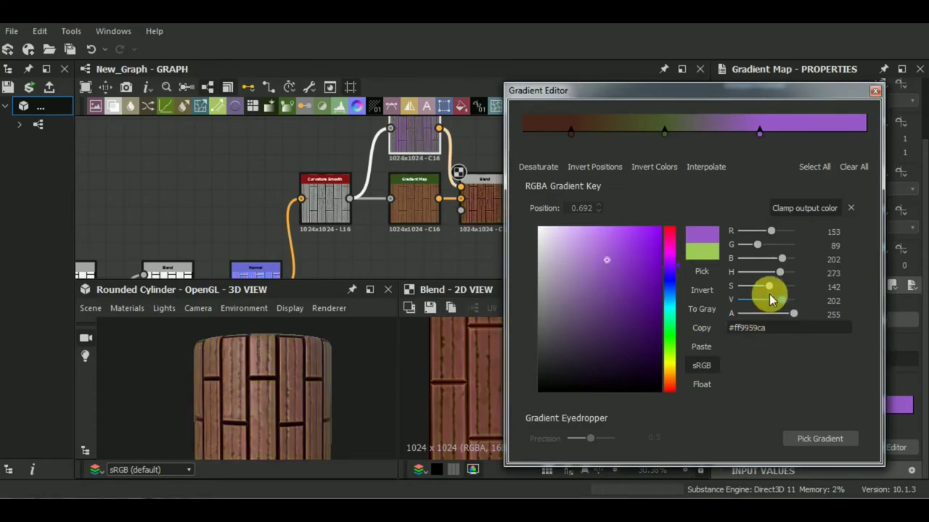
pyautogui.click(666, 135)
pyautogui.click(671, 276)
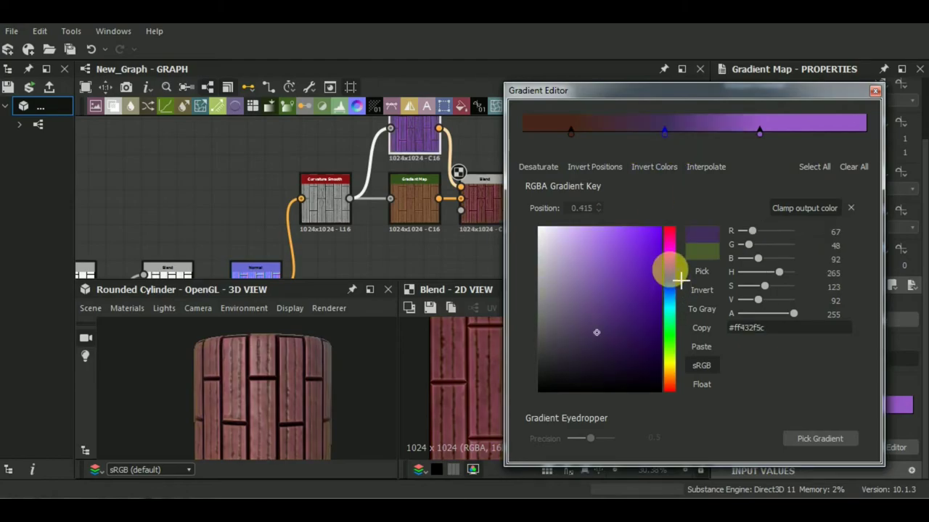
pyautogui.click(608, 321)
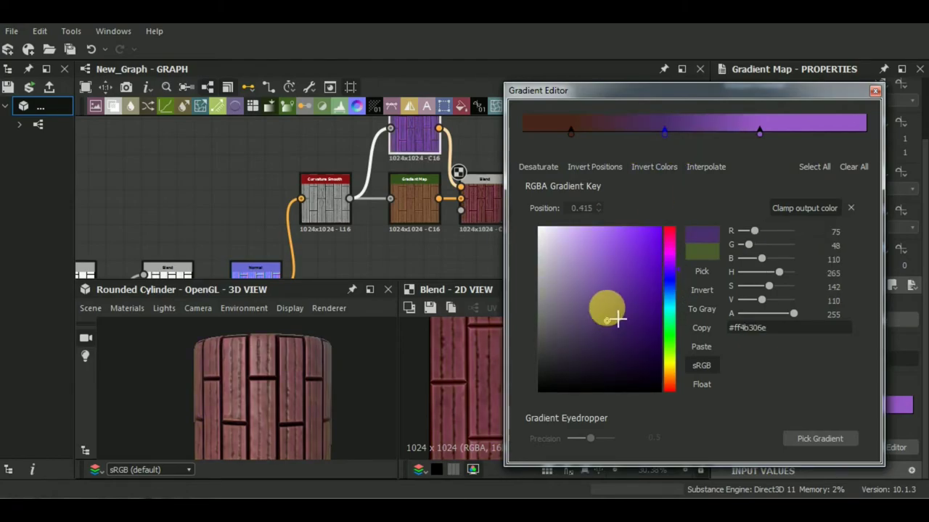
pyautogui.moveTo(617, 320); pyautogui.dragTo(599, 355)
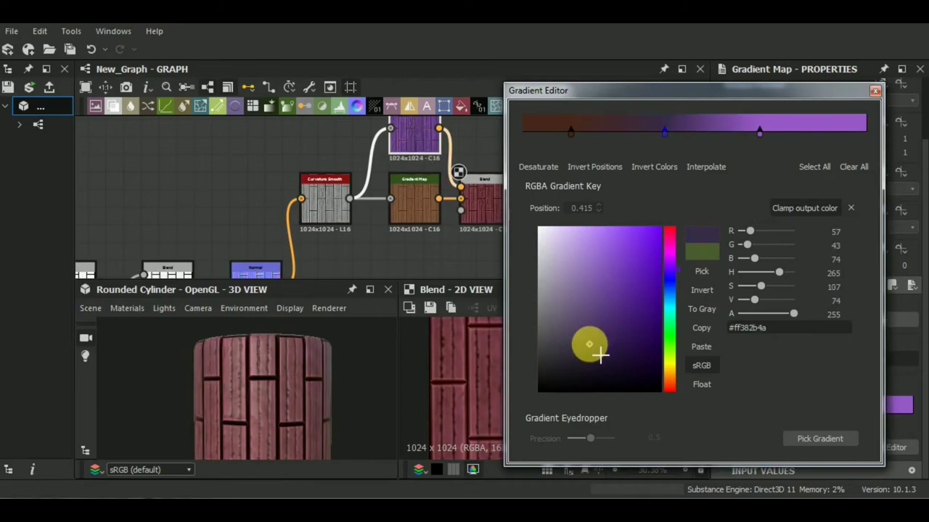
pyautogui.click(613, 174)
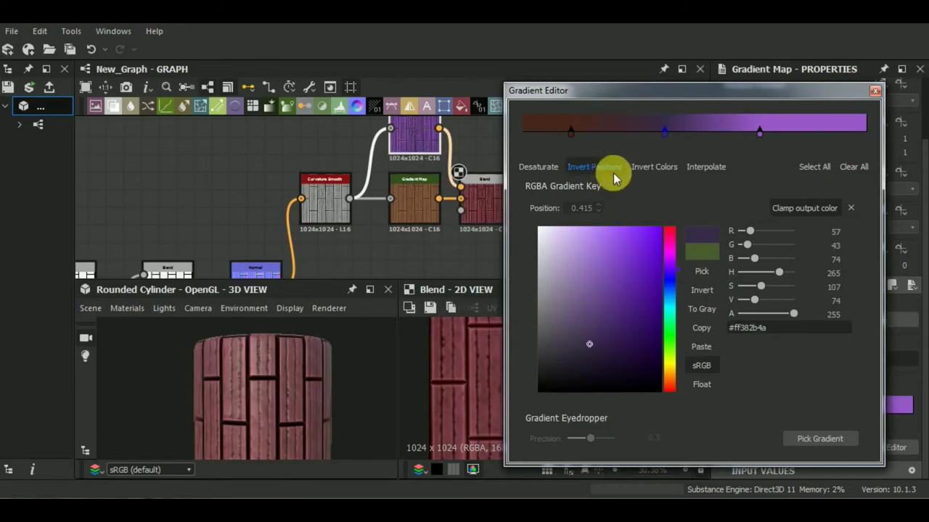
# - Slide the dark brown start key and the purple key to new gradient positions
pyautogui.click(570, 133)
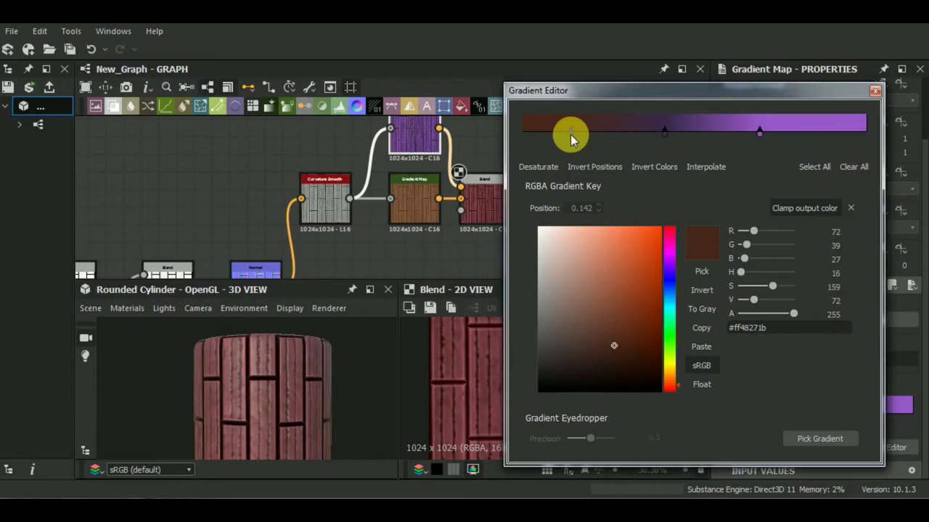
pyautogui.moveTo(570, 135)
pyautogui.mouseDown()
pyautogui.moveTo(563, 137)
pyautogui.moveTo(580, 137)
pyautogui.mouseUp()
pyautogui.moveTo(757, 134)
pyautogui.mouseDown()
pyautogui.moveTo(738, 135)
pyautogui.moveTo(786, 139)
pyautogui.mouseUp()
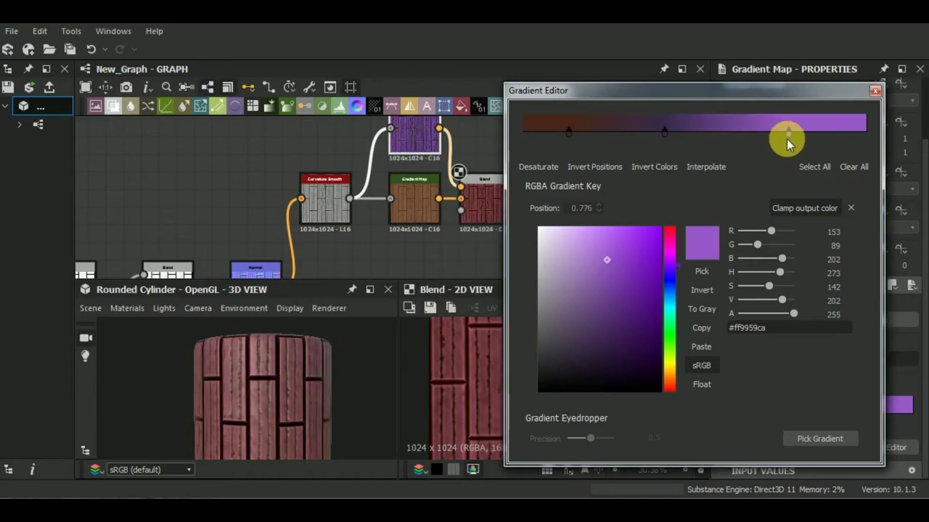
pyautogui.click(875, 93)
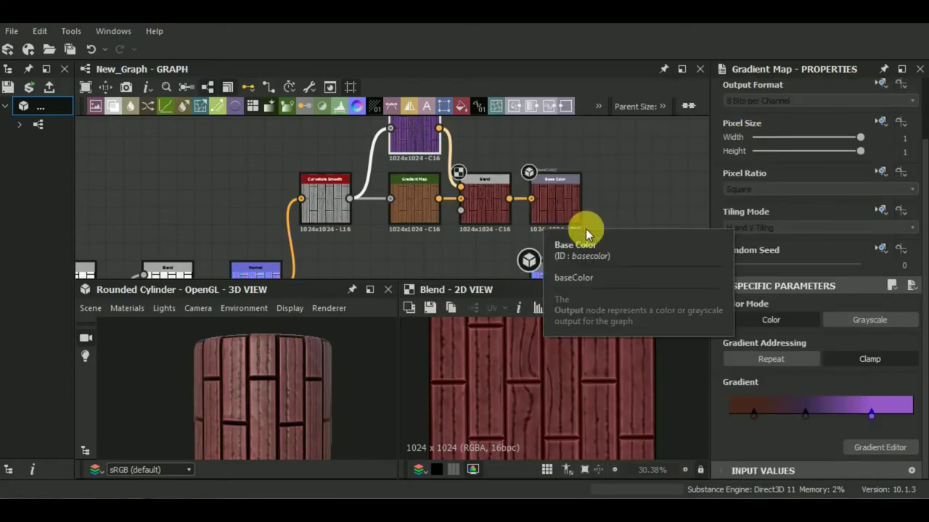
# - Drop the purple-tint Add Sub Blend opacity to 0.15 and check the planks on the cylinder
pyautogui.click(487, 210)
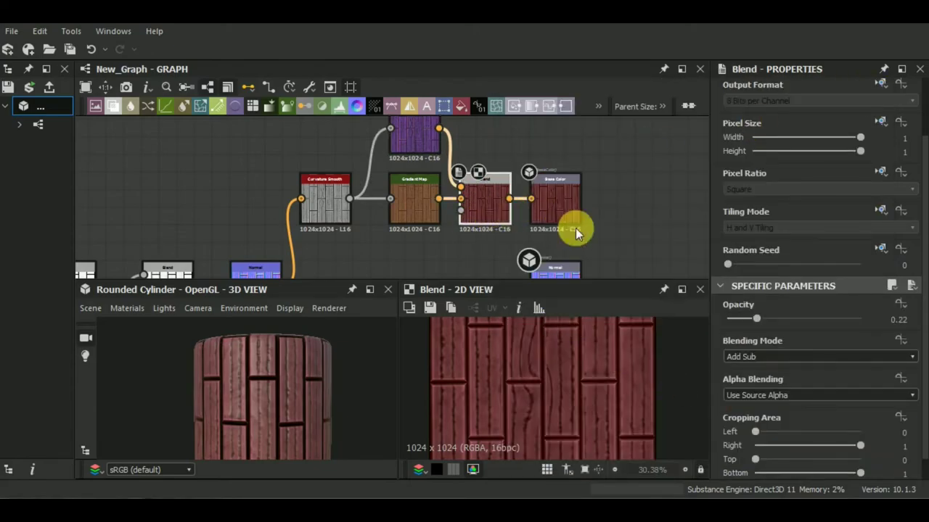
pyautogui.moveTo(753, 319); pyautogui.dragTo(741, 320)
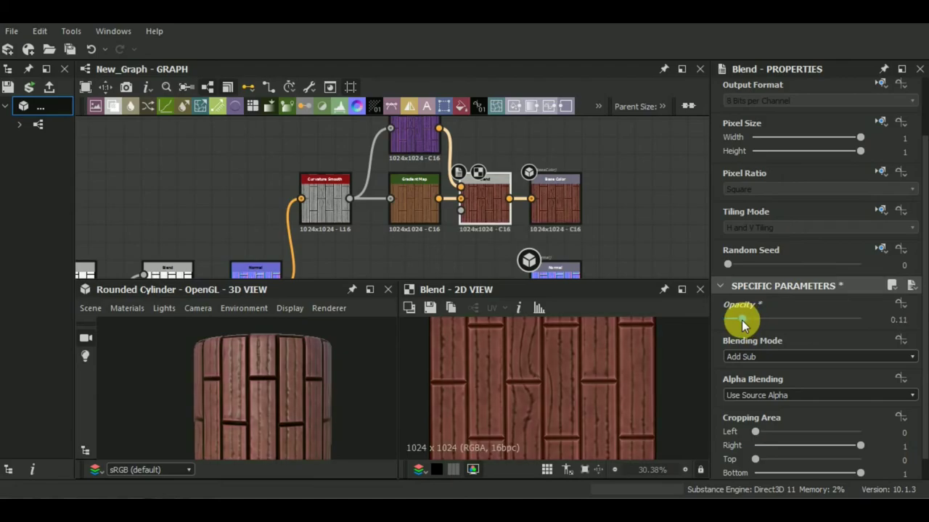
pyautogui.moveTo(743, 320); pyautogui.dragTo(745, 320)
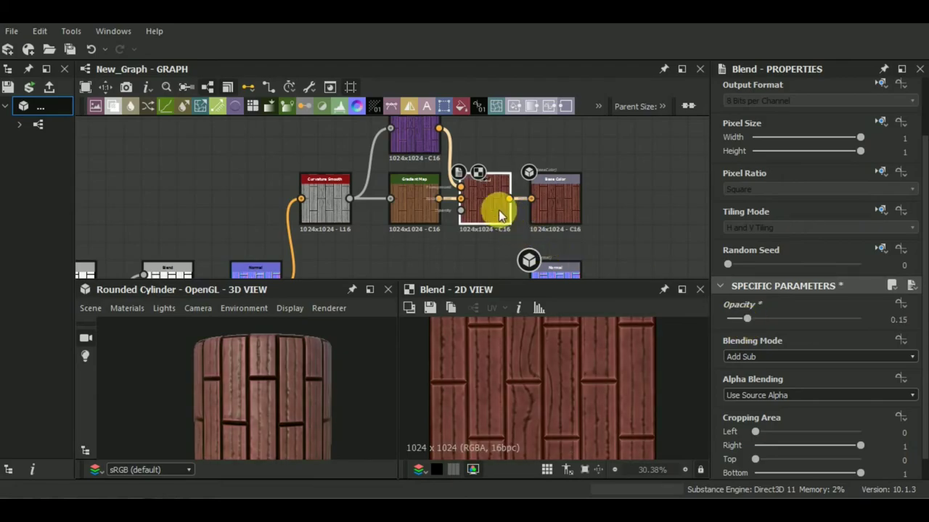
pyautogui.moveTo(316, 354)
pyautogui.mouseDown()
pyautogui.moveTo(297, 402)
pyautogui.moveTo(312, 382)
pyautogui.moveTo(345, 397)
pyautogui.moveTo(324, 379)
pyautogui.moveTo(293, 391)
pyautogui.mouseUp()
pyautogui.scroll(-2, 333, 401)
pyautogui.scroll(-1, 345, 404)
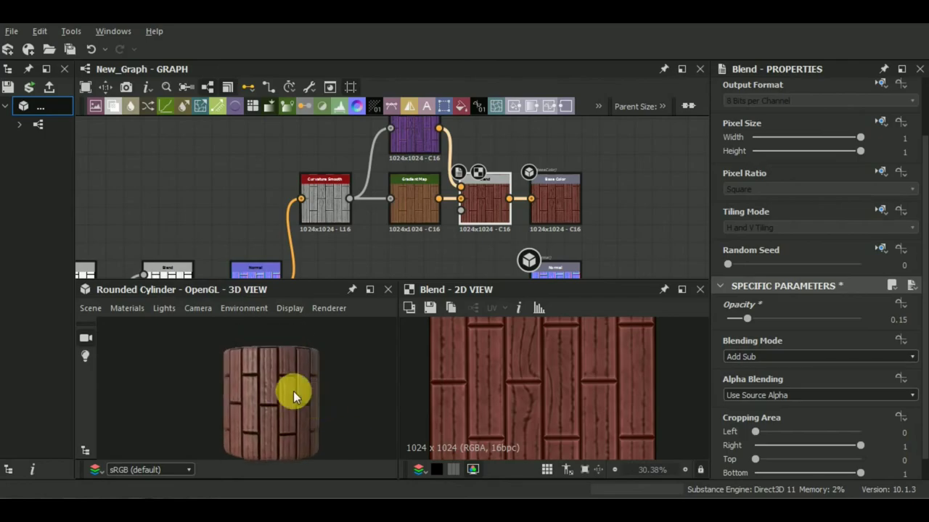
pyautogui.scroll(1, 285, 387)
pyautogui.scroll(2, 285, 386)
pyautogui.scroll(-1, 286, 387)
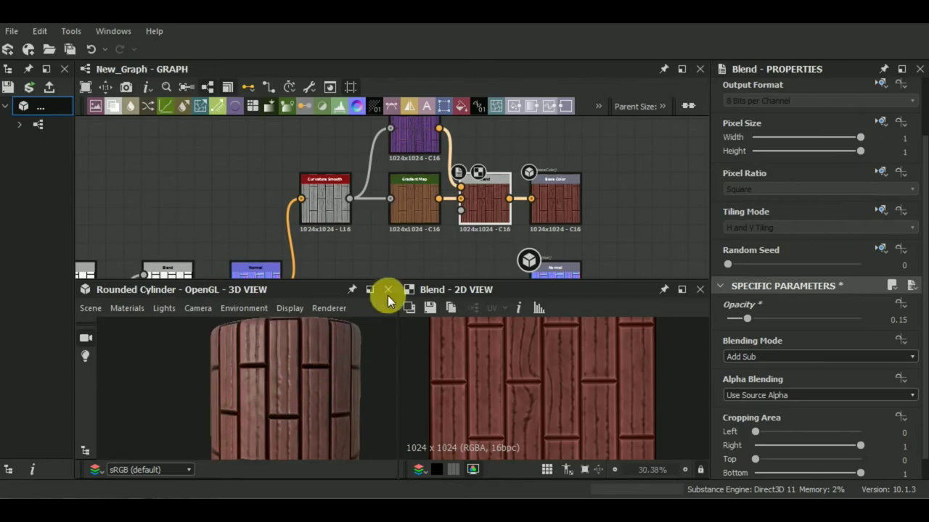
# - Shift the brown Gradient Map's keys, pulling its rightmost key inward
pyautogui.click(415, 209)
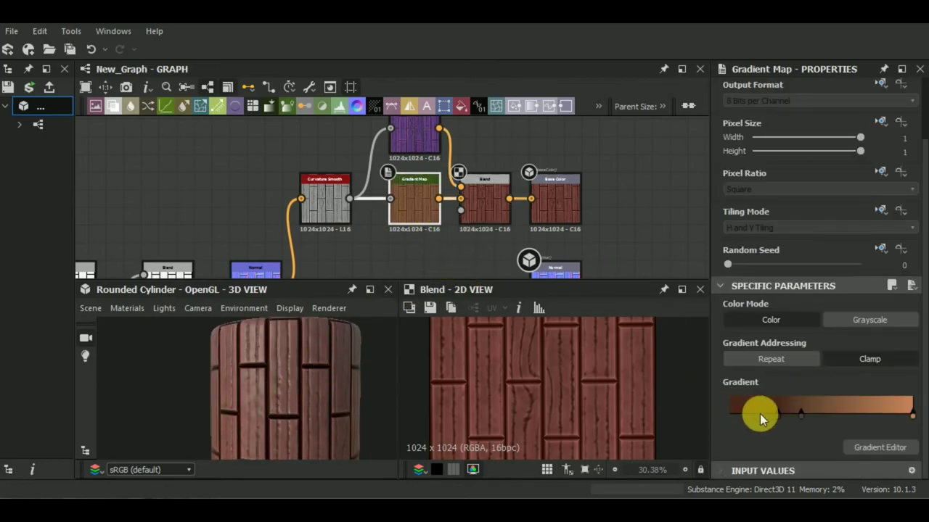
pyautogui.moveTo(775, 416)
pyautogui.mouseDown()
pyautogui.moveTo(727, 415)
pyautogui.moveTo(847, 420)
pyautogui.moveTo(791, 413)
pyautogui.moveTo(799, 412)
pyautogui.mouseUp()
pyautogui.click(912, 418)
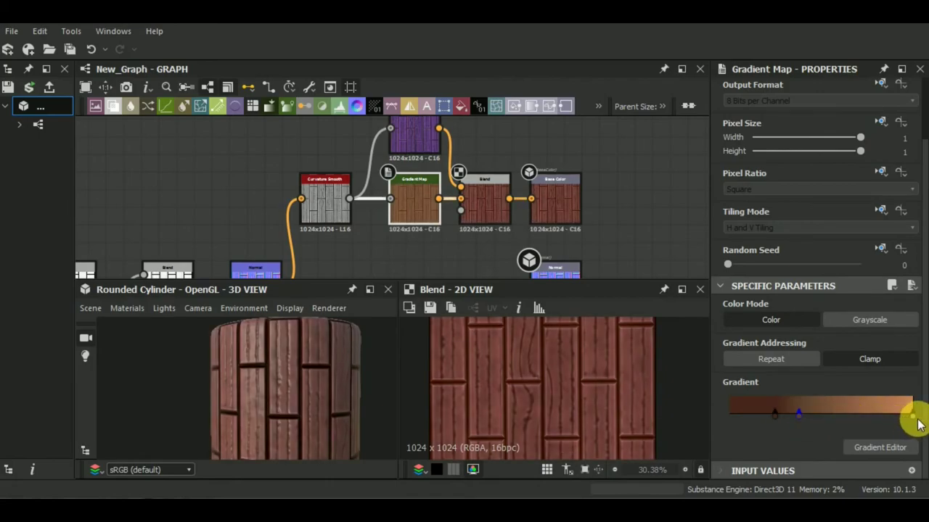
pyautogui.moveTo(914, 420)
pyautogui.mouseDown()
pyautogui.moveTo(847, 417)
pyautogui.moveTo(878, 419)
pyautogui.mouseUp()
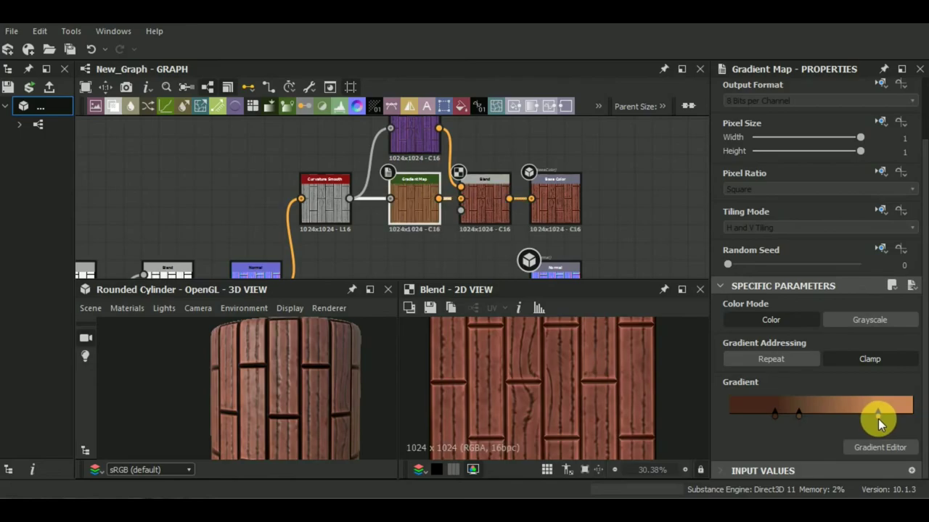
pyautogui.moveTo(776, 415)
pyautogui.mouseDown()
pyautogui.moveTo(740, 410)
pyautogui.moveTo(768, 411)
pyautogui.mouseUp()
# - Delete the purple Gradient Map's middle key and move keys right so purple starts later
pyautogui.doubleClick(423, 147)
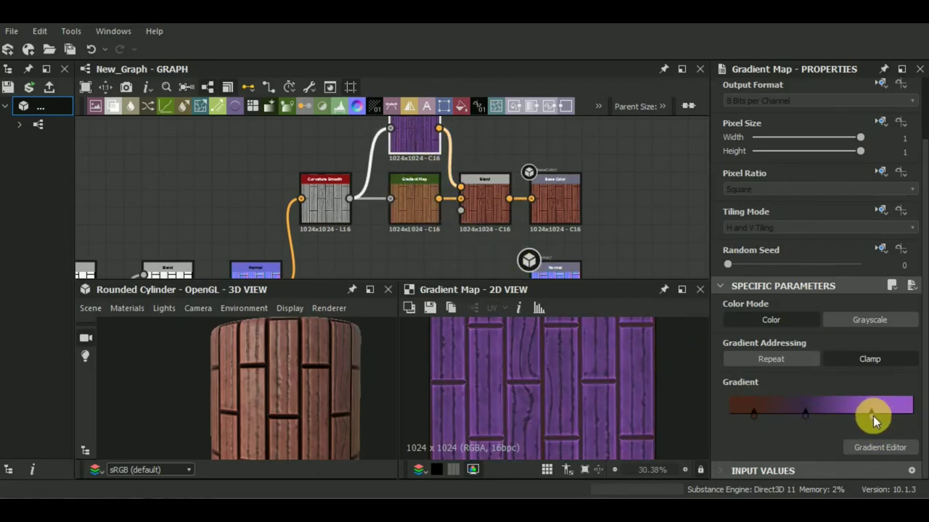
pyautogui.moveTo(873, 416); pyautogui.dragTo(890, 427)
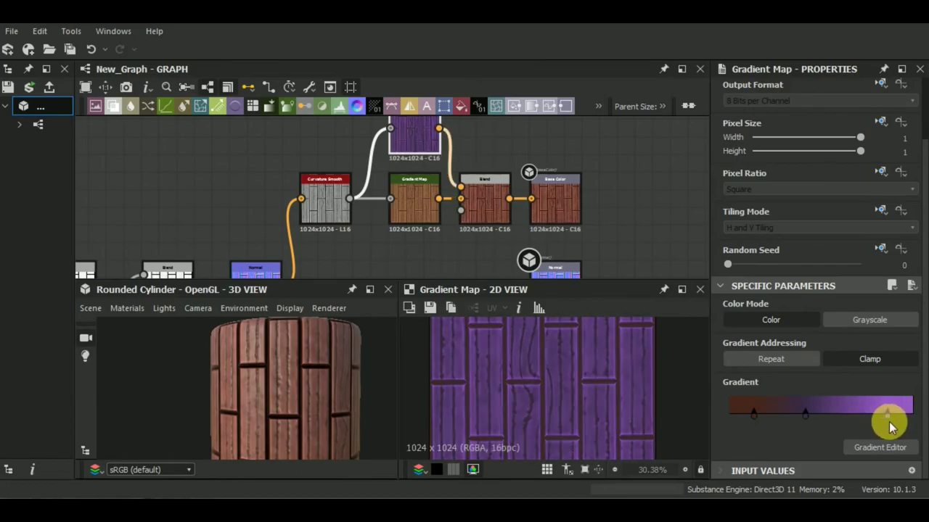
pyautogui.press('Delete')
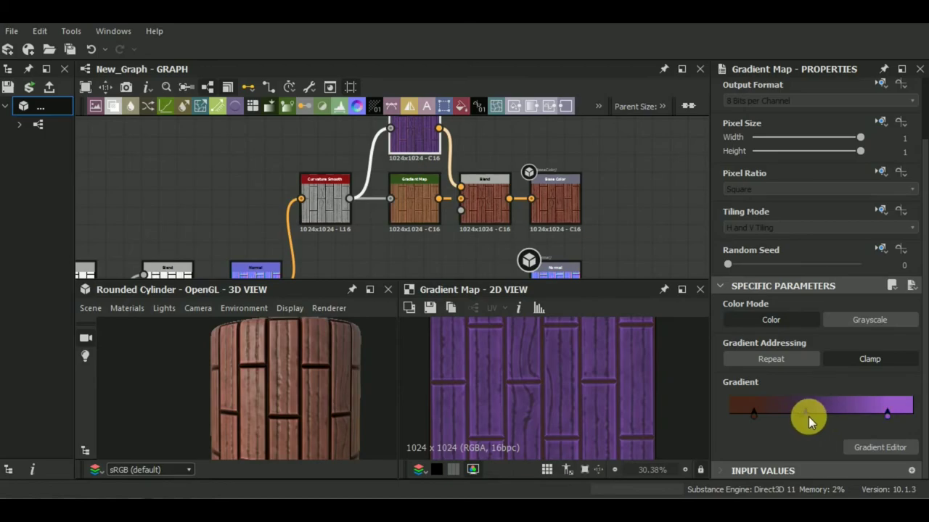
pyautogui.moveTo(808, 416)
pyautogui.mouseDown()
pyautogui.moveTo(847, 420)
pyautogui.moveTo(820, 416)
pyautogui.mouseUp()
# - Recolour the first purple gradient key to deep dark purple and move the third key to 1.0
pyautogui.doubleClick(754, 417)
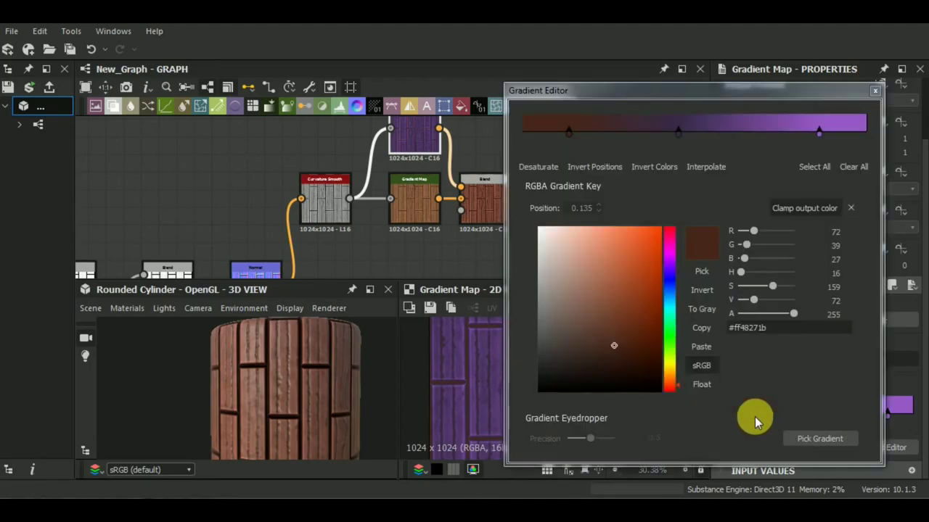
pyautogui.click(673, 272)
pyautogui.moveTo(629, 303); pyautogui.dragTo(617, 281)
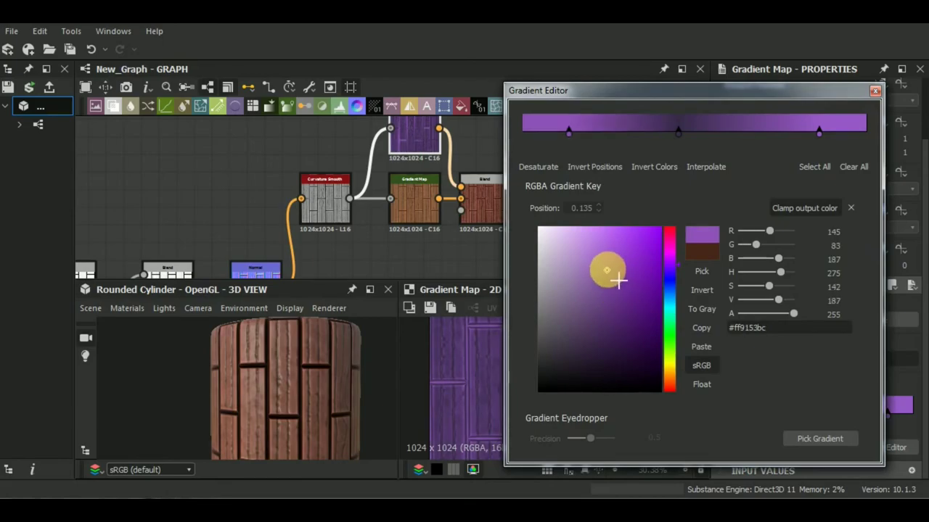
pyautogui.moveTo(617, 282)
pyautogui.mouseDown()
pyautogui.moveTo(589, 304)
pyautogui.moveTo(592, 348)
pyautogui.mouseUp()
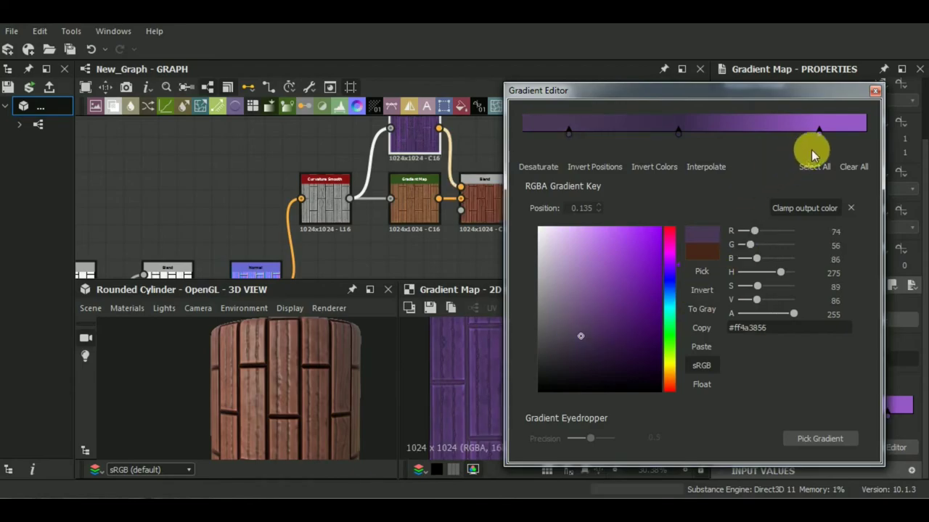
pyautogui.moveTo(818, 131)
pyautogui.mouseDown()
pyautogui.moveTo(749, 134)
pyautogui.moveTo(891, 135)
pyautogui.mouseUp()
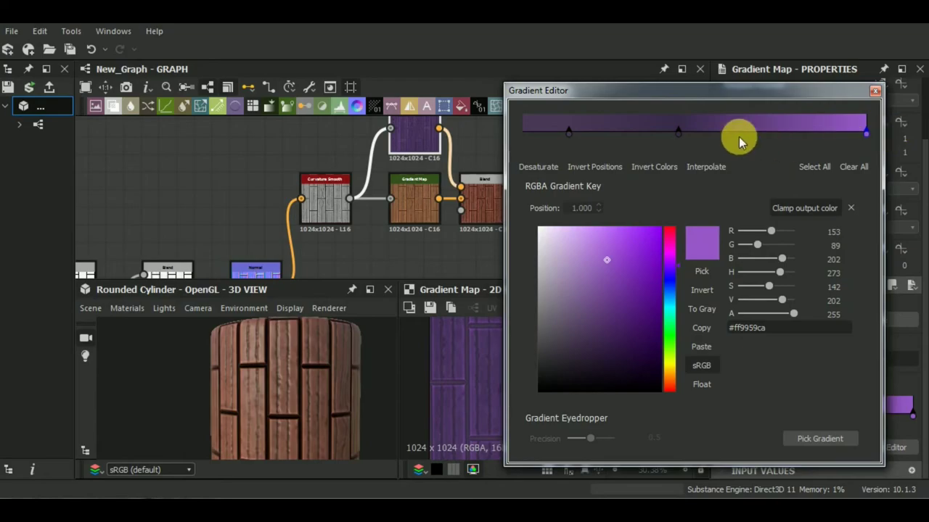
pyautogui.click(568, 132)
pyautogui.click(611, 352)
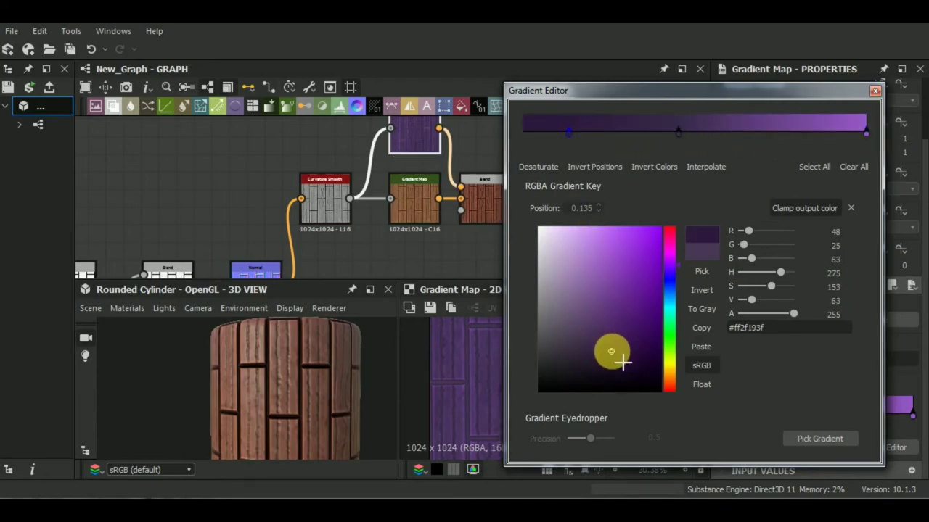
# - Add a muted middle key near 0.465 to the purple gradient
pyautogui.click(680, 136)
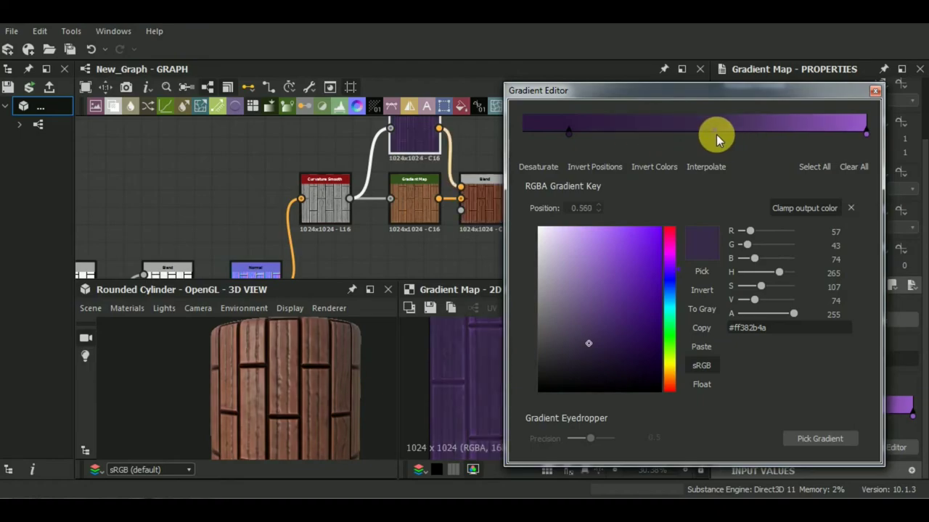
pyautogui.moveTo(683, 135); pyautogui.dragTo(683, 134)
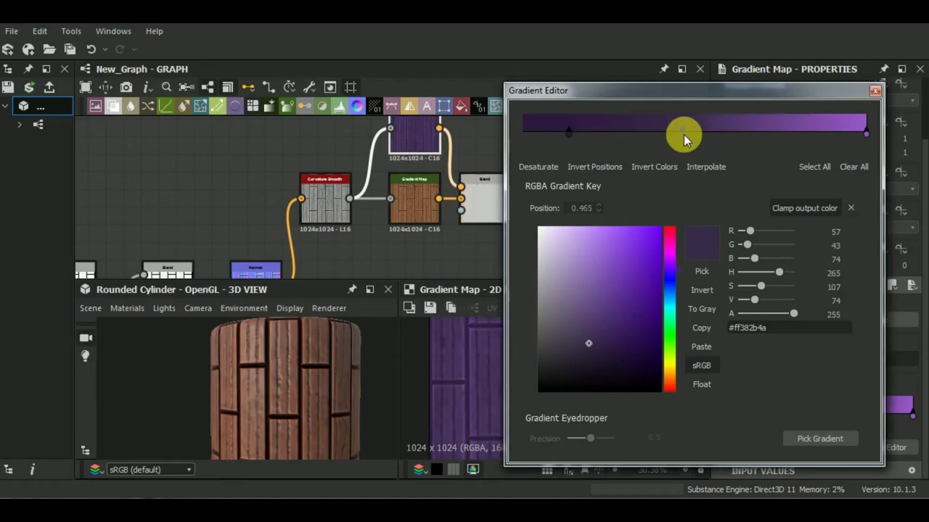
pyautogui.click(875, 90)
# - Pull the purple Gradient Map's bright purple end key inward
pyautogui.click(502, 201)
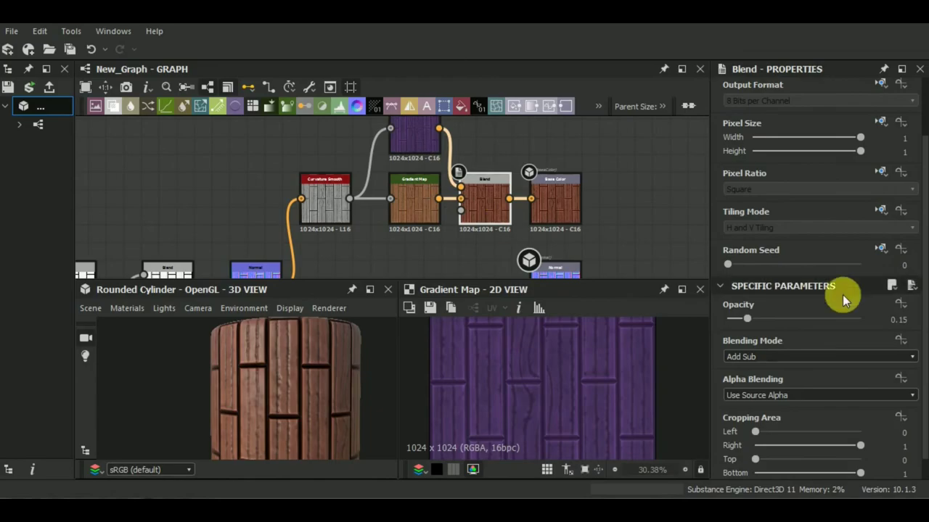
pyautogui.click(413, 134)
pyautogui.moveTo(418, 225); pyautogui.dragTo(421, 257, button='middle')
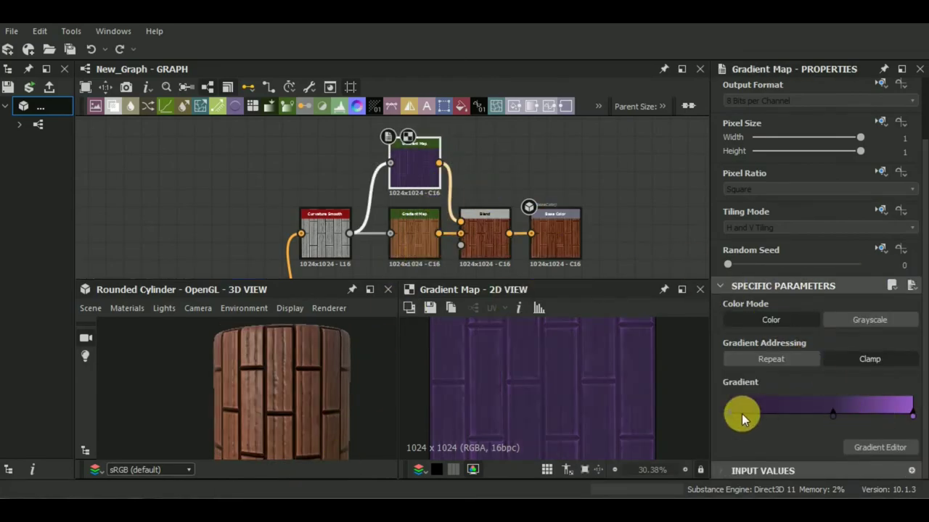
pyautogui.moveTo(912, 420); pyautogui.dragTo(837, 416)
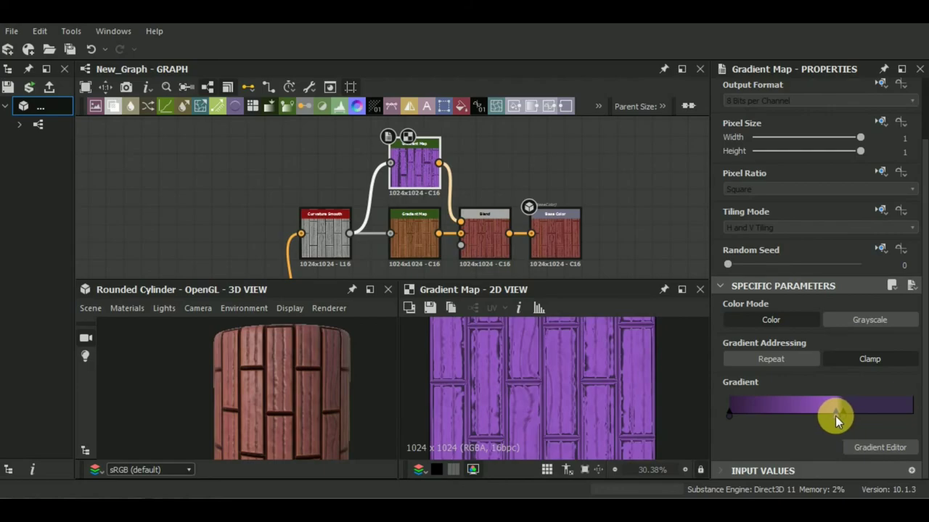
# - Add a vivid violet key (#ff651cc5) at 0.624, setting the neighbouring key to mid purple
pyautogui.doubleClick(837, 416)
pyautogui.moveTo(615, 263); pyautogui.dragTo(616, 279)
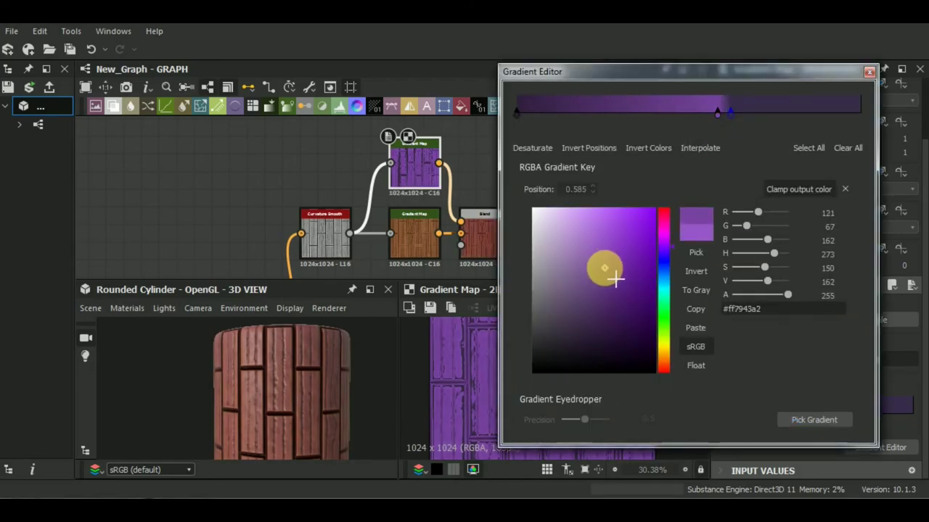
pyautogui.click(727, 117)
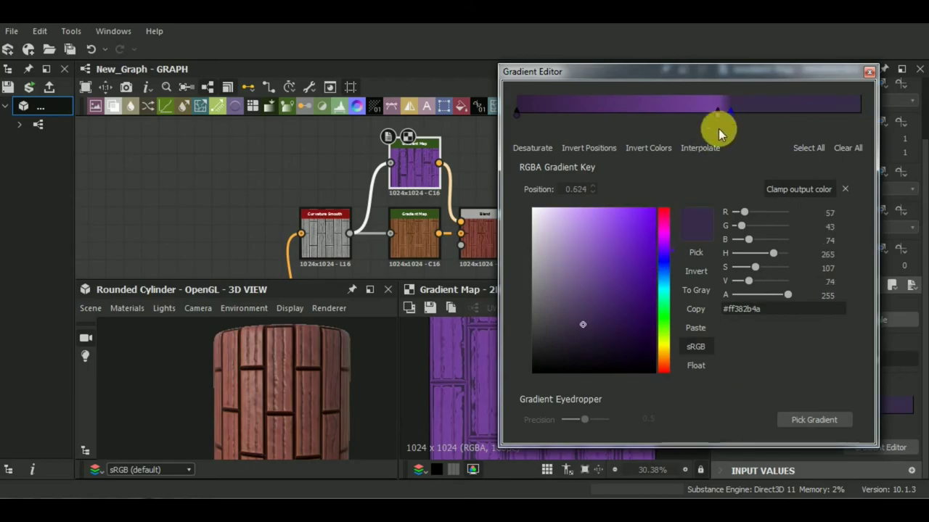
pyautogui.click(597, 283)
pyautogui.moveTo(625, 258); pyautogui.dragTo(643, 234)
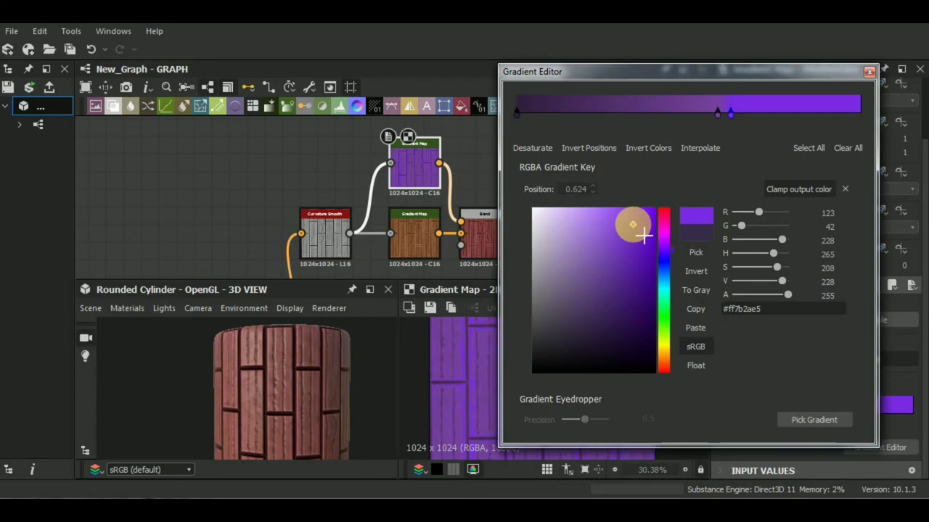
pyautogui.moveTo(645, 238); pyautogui.dragTo(649, 259)
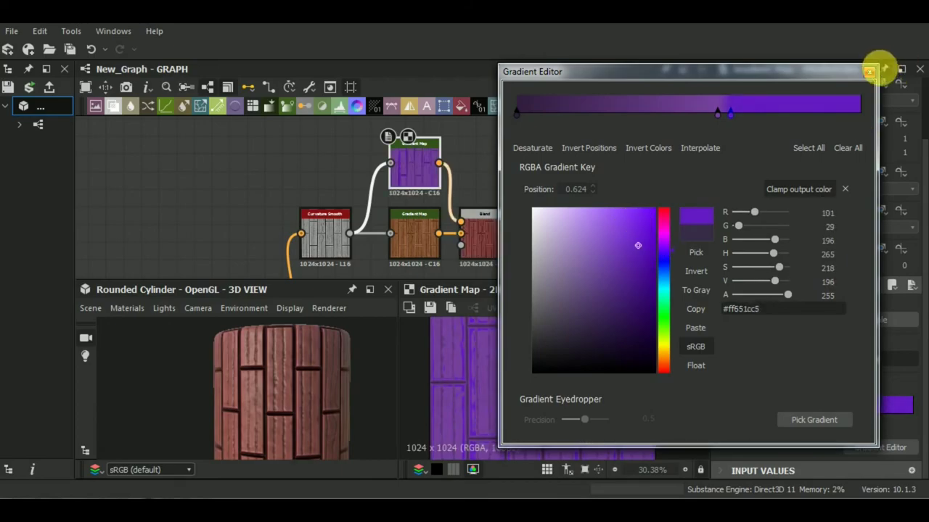
pyautogui.click(869, 71)
pyautogui.moveTo(331, 396)
pyautogui.mouseDown()
pyautogui.moveTo(270, 384)
pyautogui.moveTo(327, 369)
pyautogui.moveTo(333, 397)
pyautogui.mouseUp()
# - Link the plank height node's output to the Height output node
pyautogui.scroll(-2, 312, 376)
pyautogui.scroll(-2, 325, 398)
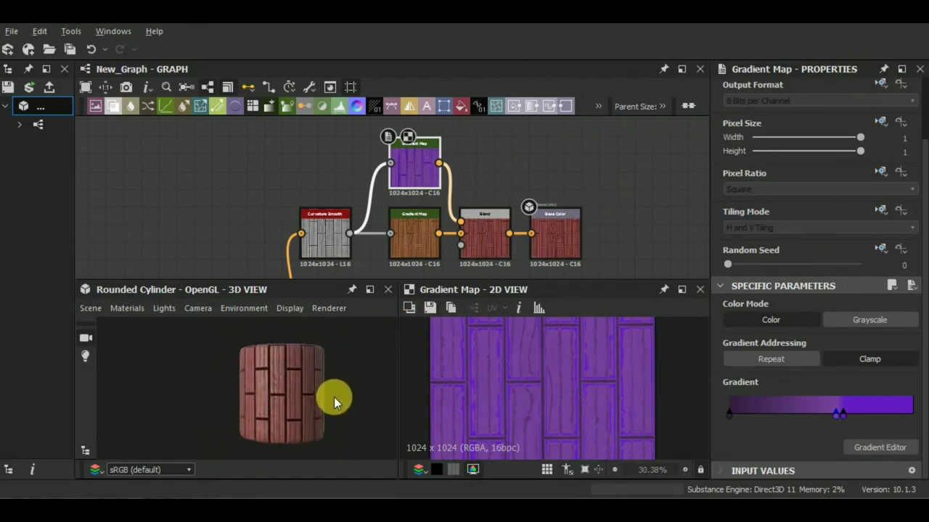
pyautogui.scroll(-2, 605, 217)
pyautogui.scroll(-2, 620, 181)
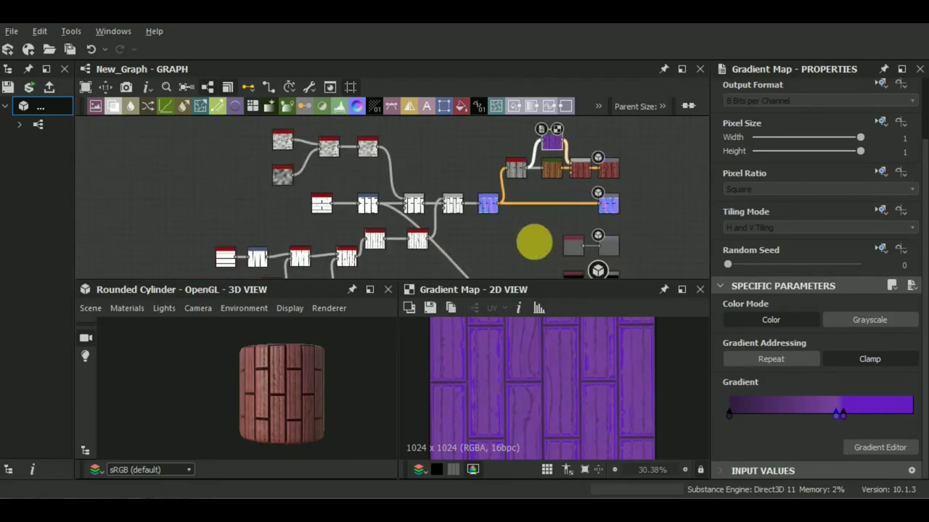
pyautogui.moveTo(535, 245); pyautogui.dragTo(490, 224, button='middle')
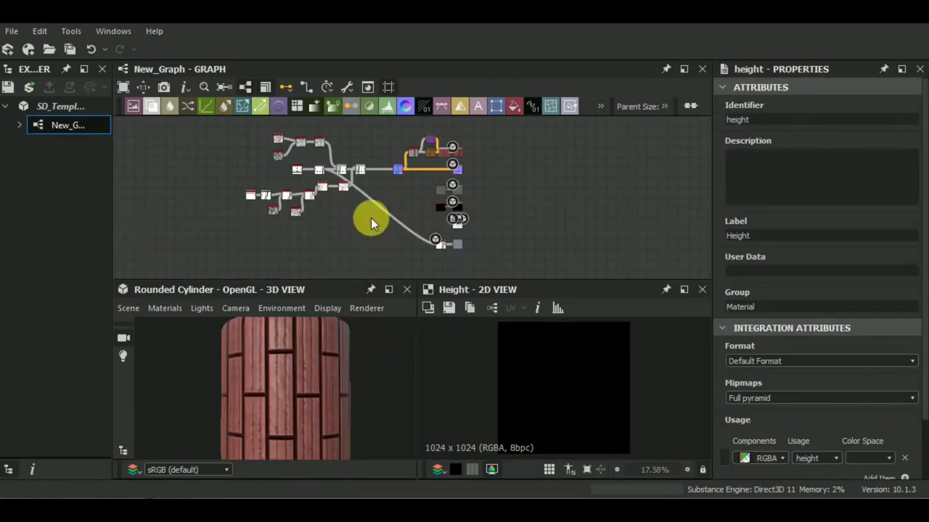
pyautogui.scroll(2, 371, 218)
pyautogui.scroll(2, 382, 208)
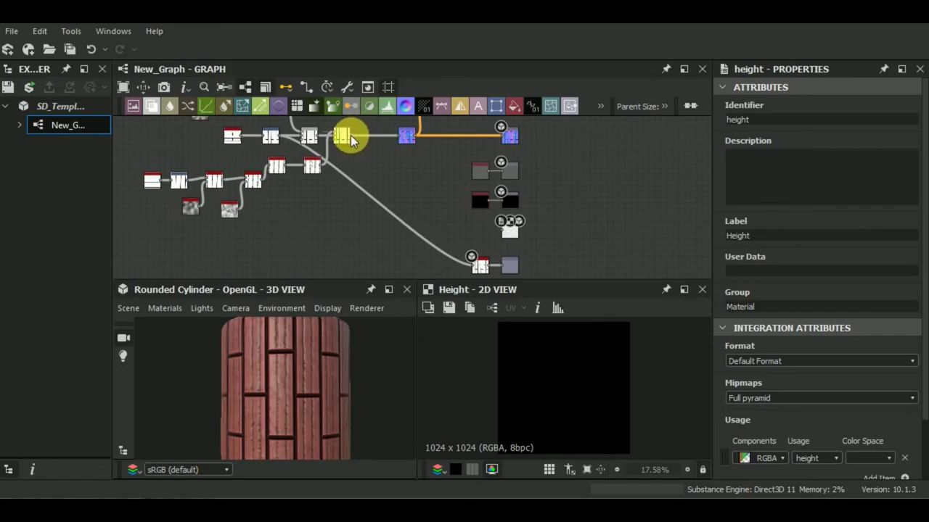
pyautogui.moveTo(352, 137); pyautogui.dragTo(500, 232)
# - Orbit the cylinder preview to inspect the plank relief, then reframe the graph on the grunge nodes
pyautogui.scroll(-2, 419, 248)
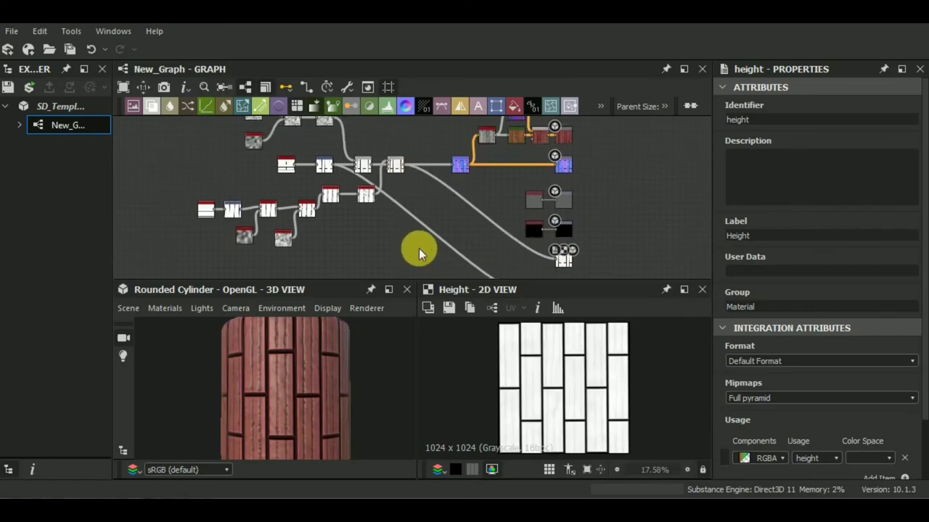
pyautogui.scroll(3, 423, 183)
pyautogui.scroll(-2, 443, 177)
pyautogui.scroll(-1, 443, 181)
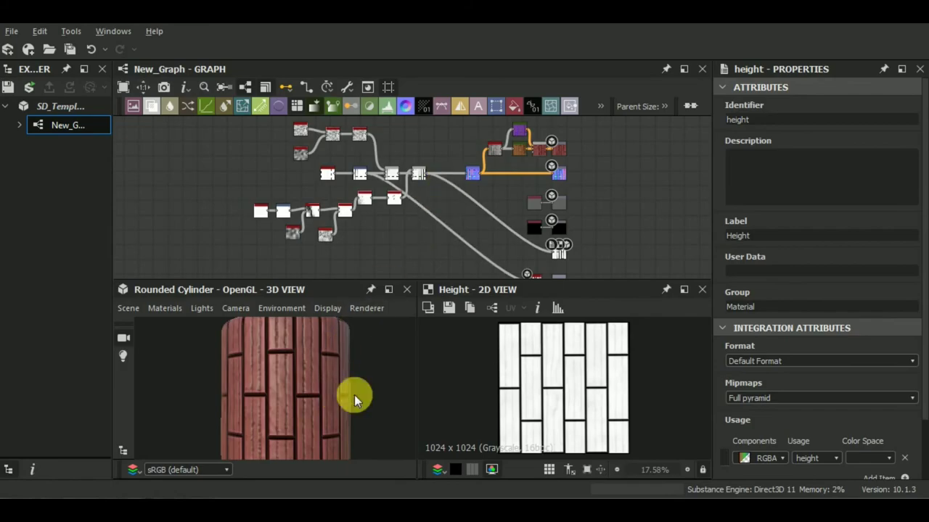
pyautogui.moveTo(354, 395)
pyautogui.mouseDown()
pyautogui.moveTo(308, 443)
pyautogui.moveTo(285, 394)
pyautogui.moveTo(246, 386)
pyautogui.moveTo(356, 403)
pyautogui.moveTo(348, 411)
pyautogui.moveTo(196, 404)
pyautogui.mouseUp()
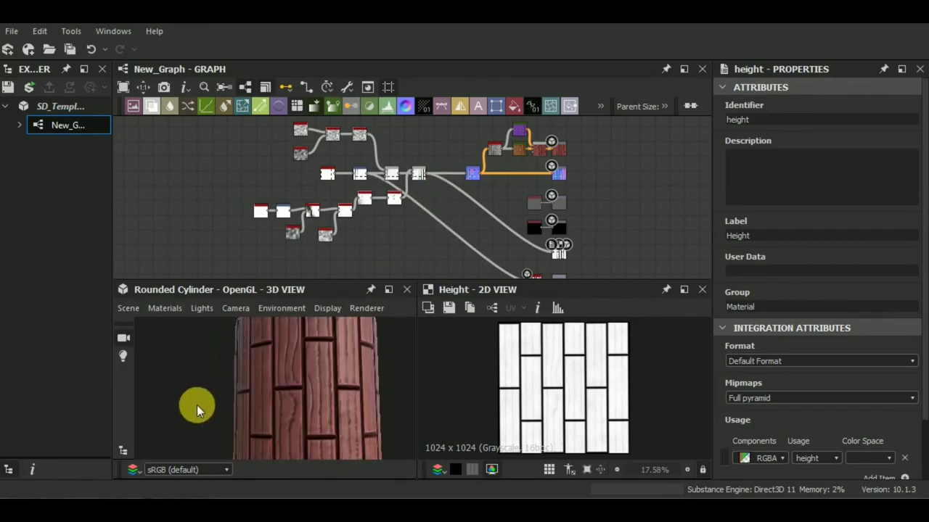
pyautogui.scroll(-3, 293, 408)
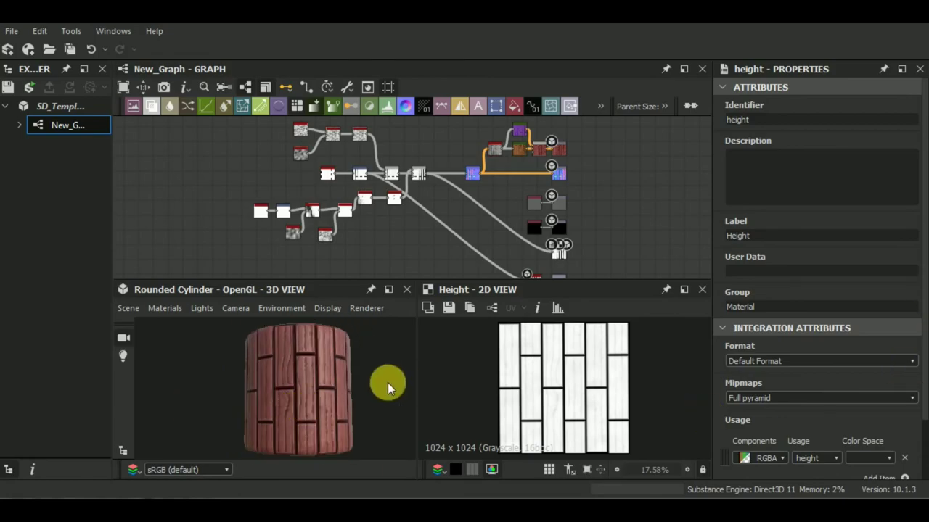
pyautogui.moveTo(387, 382)
pyautogui.mouseDown()
pyautogui.moveTo(414, 403)
pyautogui.moveTo(379, 399)
pyautogui.mouseUp()
pyautogui.scroll(3, 268, 401)
pyautogui.scroll(-3, 280, 399)
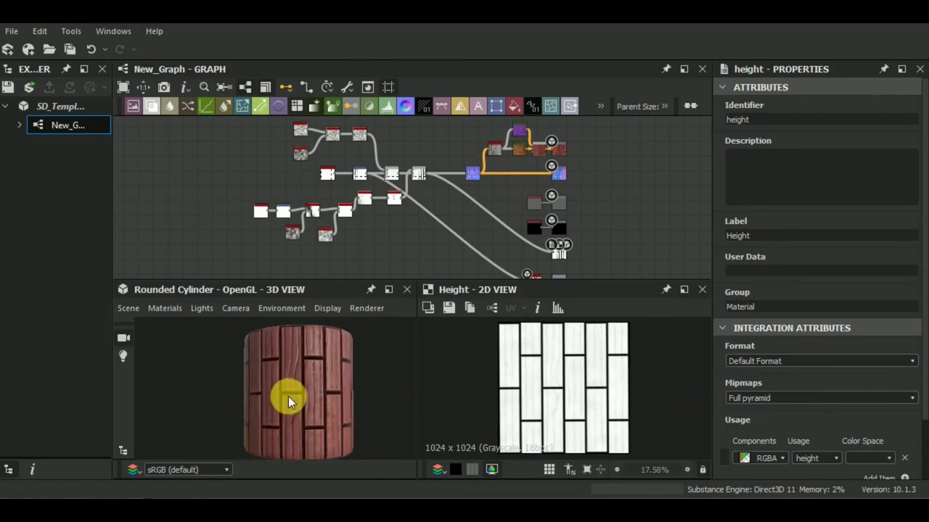
pyautogui.moveTo(481, 221); pyautogui.dragTo(467, 249, button='middle')
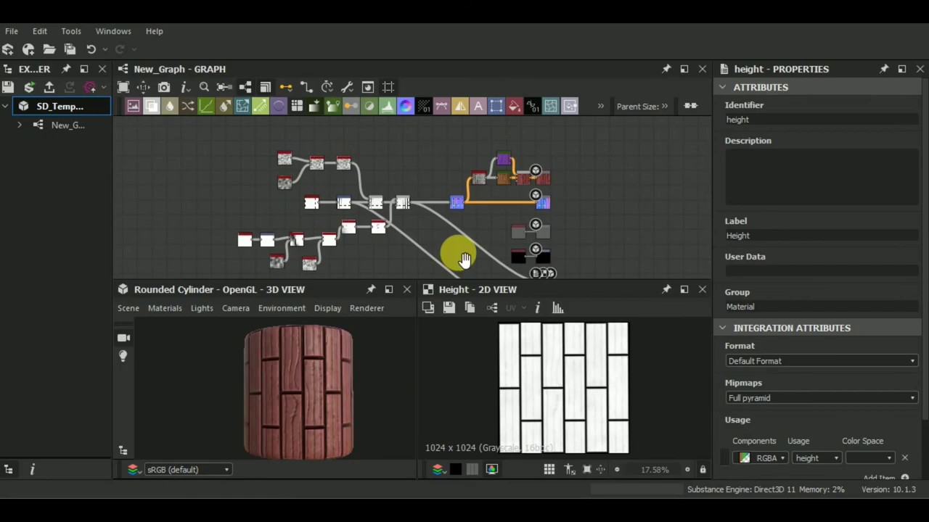
pyautogui.scroll(2, 445, 201)
pyautogui.scroll(2, 441, 199)
pyautogui.scroll(-2, 473, 186)
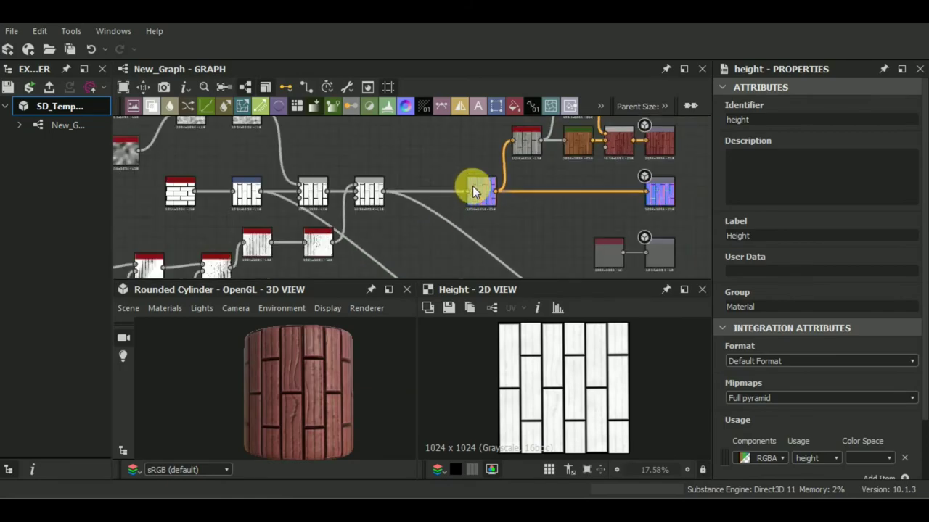
pyautogui.scroll(1, 455, 210)
pyautogui.moveTo(456, 210); pyautogui.dragTo(460, 197, button='middle')
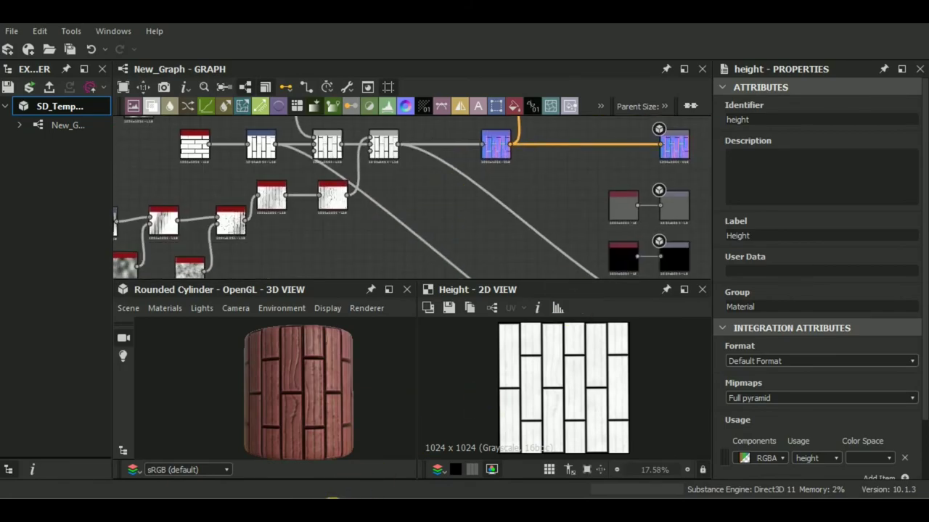
pyautogui.scroll(-3, 532, 213)
pyautogui.moveTo(533, 214)
pyautogui.mouseDown(button='middle')
pyautogui.moveTo(524, 255)
pyautogui.moveTo(541, 234)
pyautogui.mouseUp(button='middle')
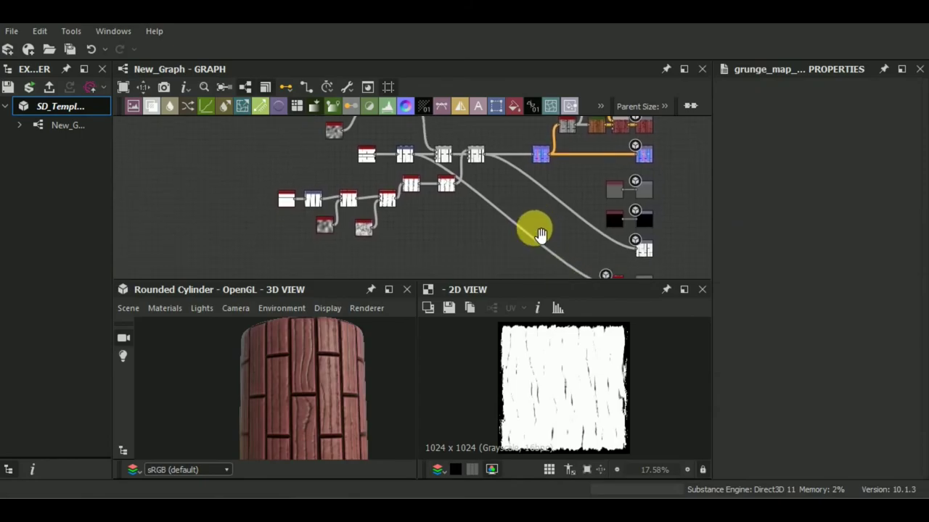
pyautogui.scroll(2, 474, 232)
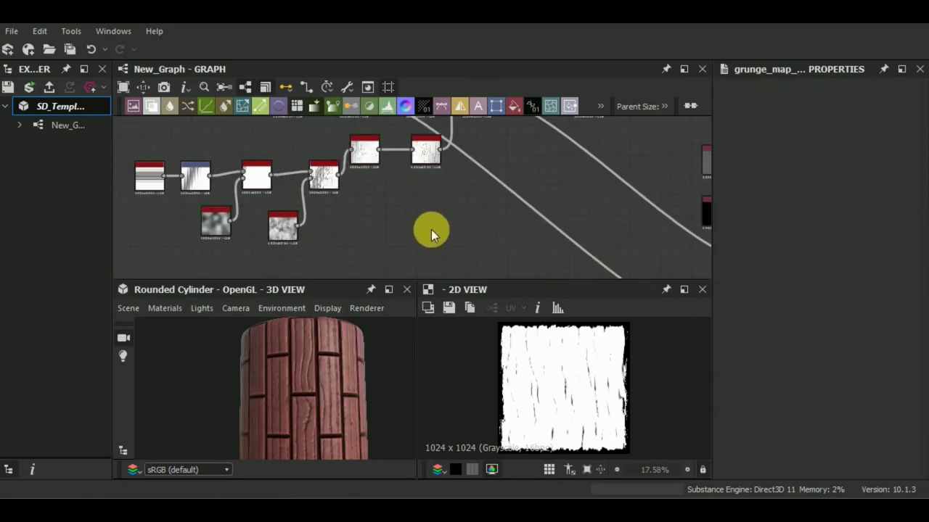
# - Add a Grunge Map 005 node followed by a Histogram Scan node
pyautogui.press('space')
pyautogui.write('gru')
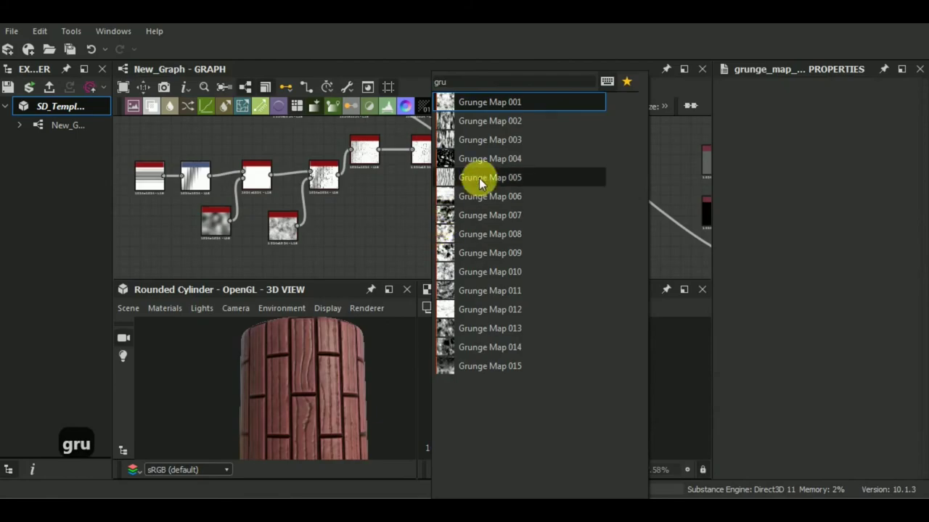
pyautogui.click(479, 178)
pyautogui.moveTo(477, 249); pyautogui.dragTo(467, 246, button='middle')
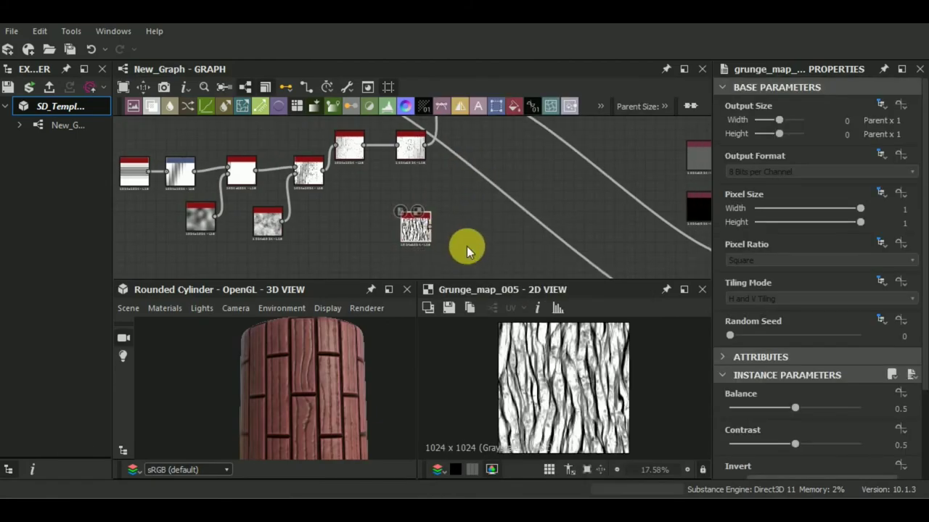
pyautogui.press('space')
pyautogui.write('h')
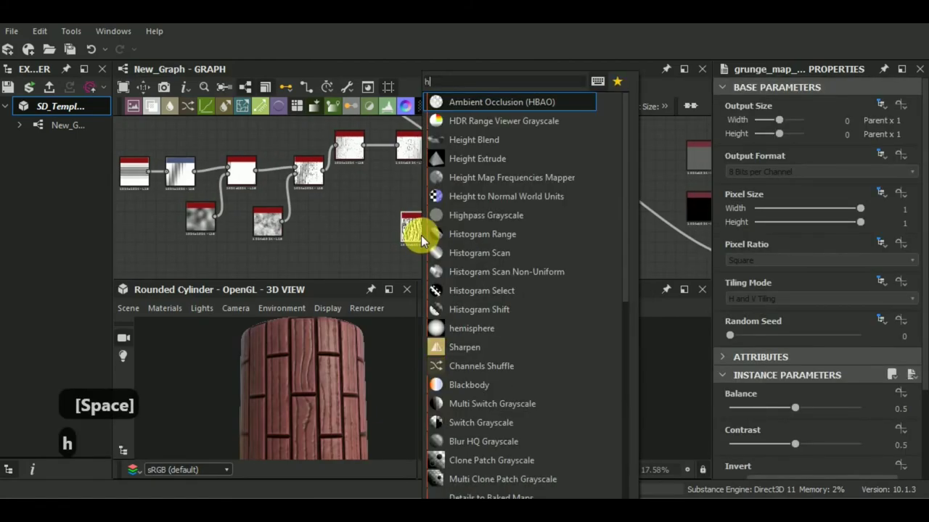
pyautogui.write('i')
pyautogui.click(500, 139)
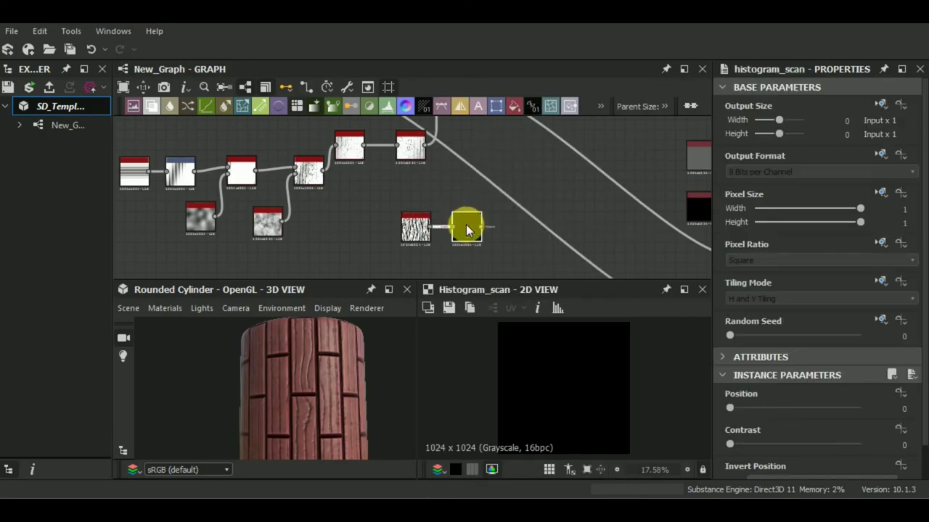
pyautogui.scroll(5, 419, 239)
# - Raise grunge Balance to 0.88, then set the Histogram Scan to Position 0.09, Contrast 0.26
pyautogui.click(436, 222)
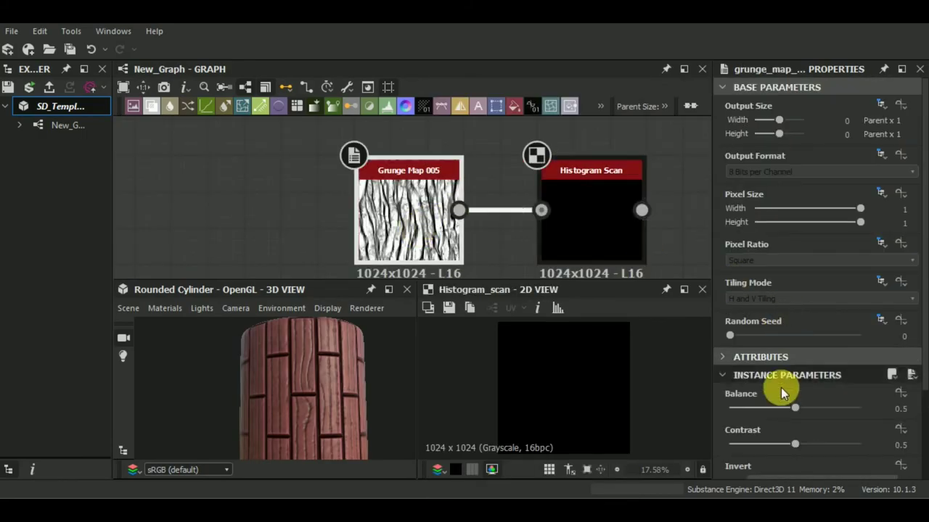
pyautogui.moveTo(799, 408)
pyautogui.mouseDown()
pyautogui.moveTo(857, 411)
pyautogui.moveTo(845, 407)
pyautogui.mouseUp()
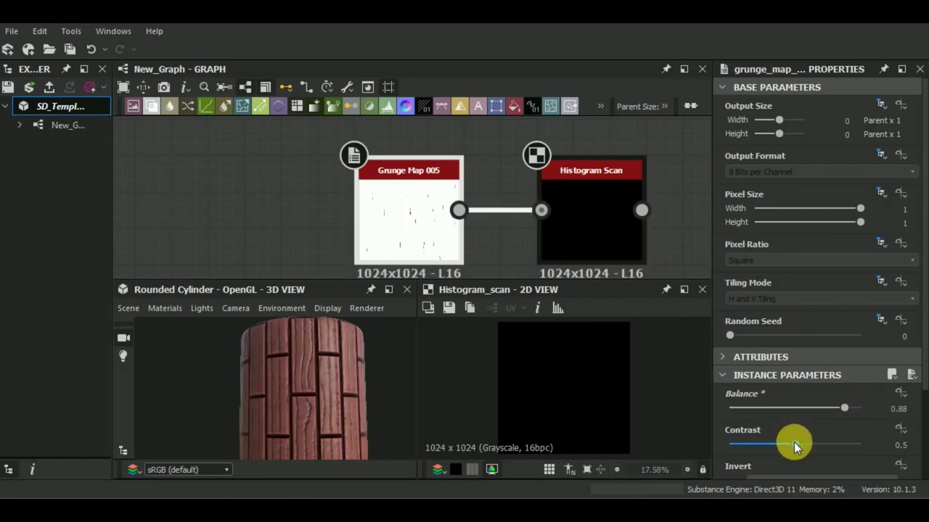
pyautogui.moveTo(794, 442); pyautogui.dragTo(760, 443)
pyautogui.click(591, 225)
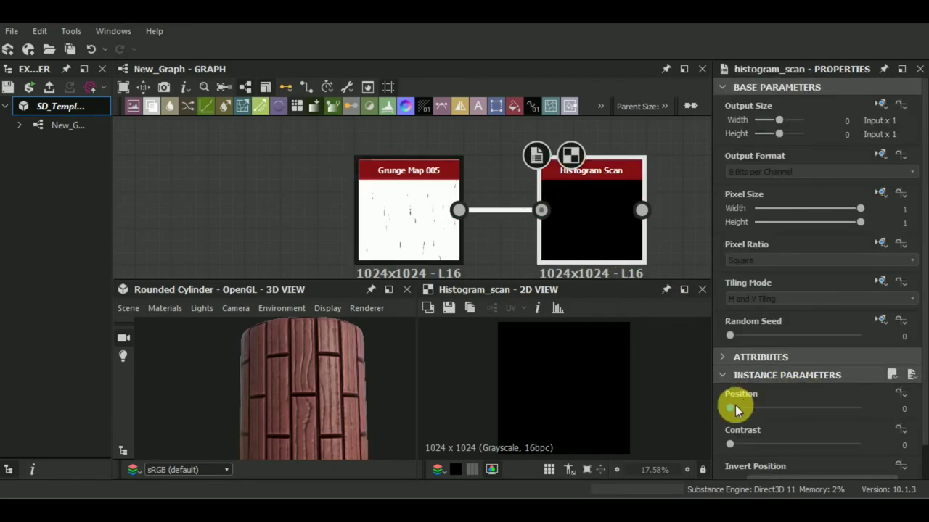
pyautogui.moveTo(731, 408); pyautogui.dragTo(743, 408)
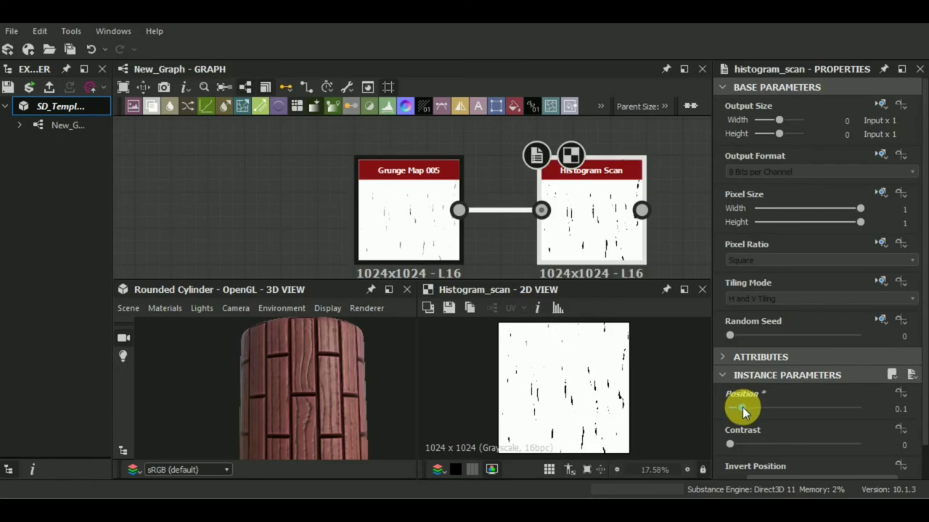
pyautogui.moveTo(742, 407); pyautogui.dragTo(741, 406)
pyautogui.moveTo(730, 444)
pyautogui.mouseDown()
pyautogui.moveTo(780, 451)
pyautogui.moveTo(764, 452)
pyautogui.mouseUp()
# - Set the Grunge Map 005 contrast back to 0.5
pyautogui.click(408, 211)
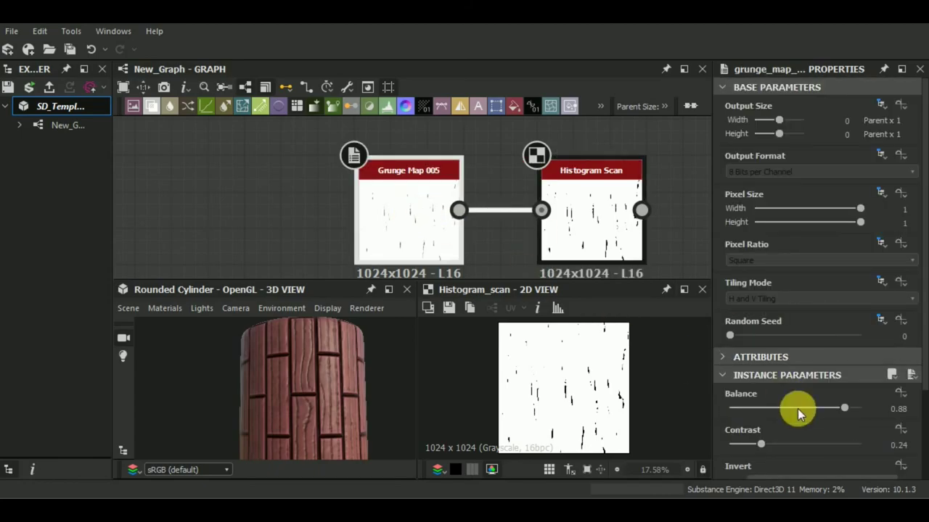
pyautogui.moveTo(763, 443); pyautogui.dragTo(794, 446)
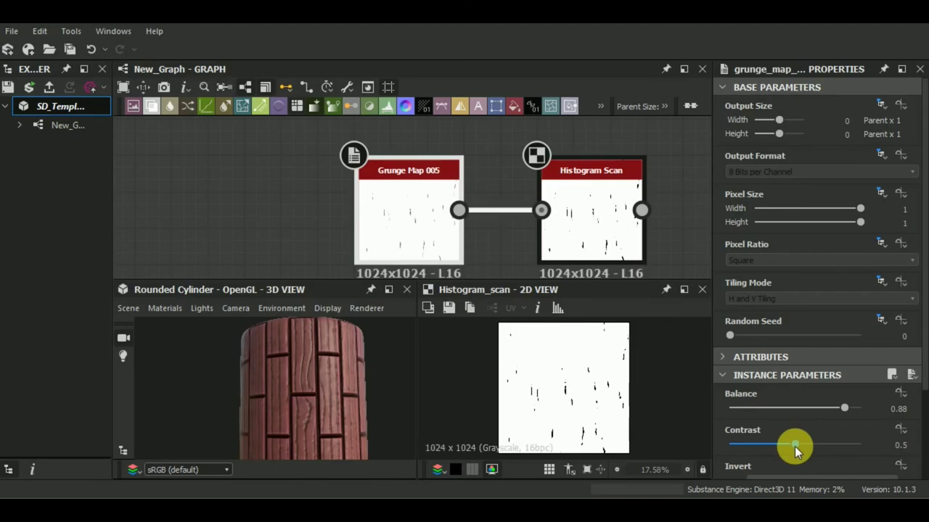
pyautogui.moveTo(457, 216); pyautogui.dragTo(347, 224, button='middle')
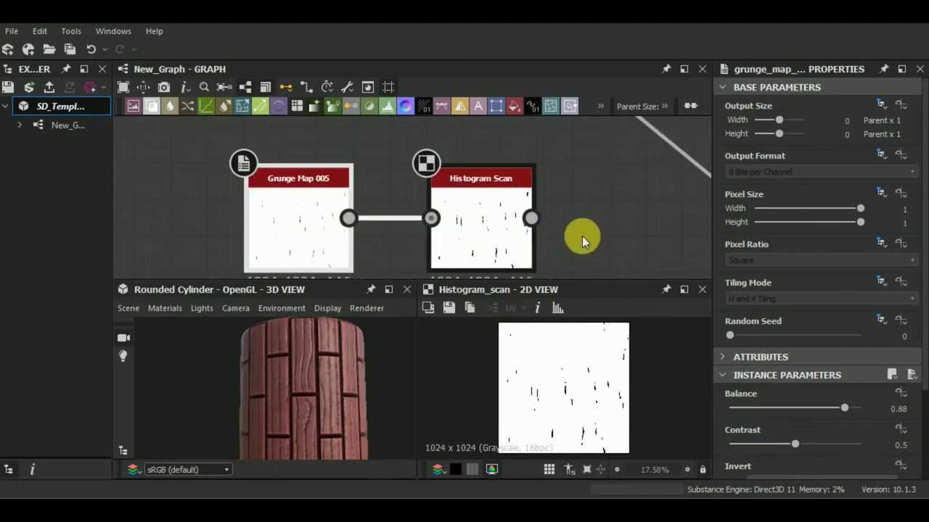
pyautogui.moveTo(582, 236); pyautogui.dragTo(573, 245, button='middle')
pyautogui.scroll(2, 518, 233)
pyautogui.click(452, 218)
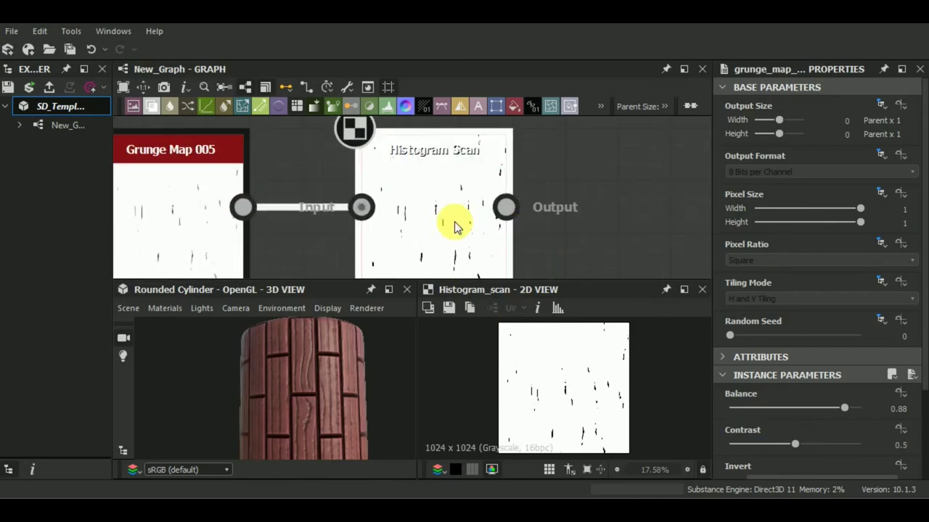
pyautogui.scroll(-3, 472, 219)
pyautogui.scroll(-3, 473, 221)
pyautogui.moveTo(537, 236); pyautogui.dragTo(500, 233, button='middle')
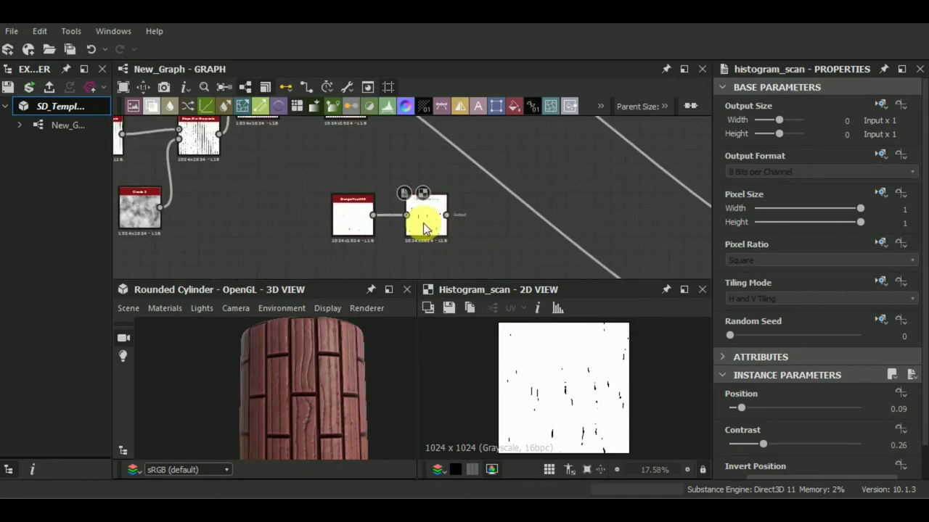
# - Add a Transformation 2D after the Histogram Scan, rotating the crack streaks horizontal
pyautogui.press('space')
pyautogui.write('tr')
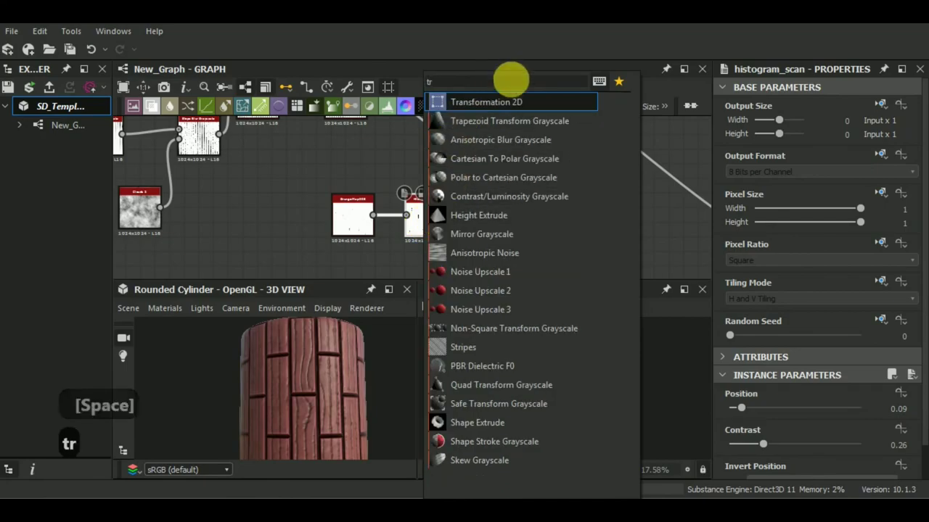
pyautogui.click(519, 103)
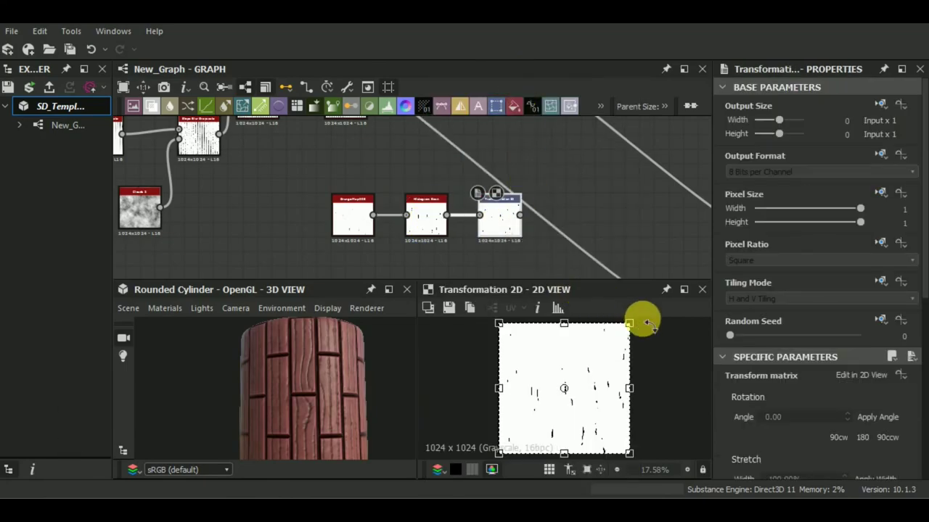
pyautogui.moveTo(643, 321); pyautogui.dragTo(648, 457)
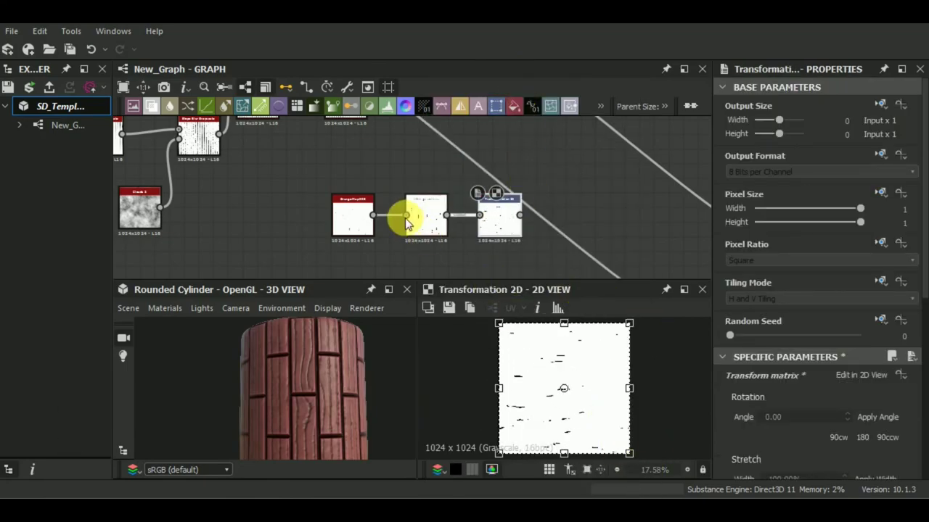
# - Preview Grunge Map 005 in the 2D view and lower its contrast to 0.19
pyautogui.click(346, 221)
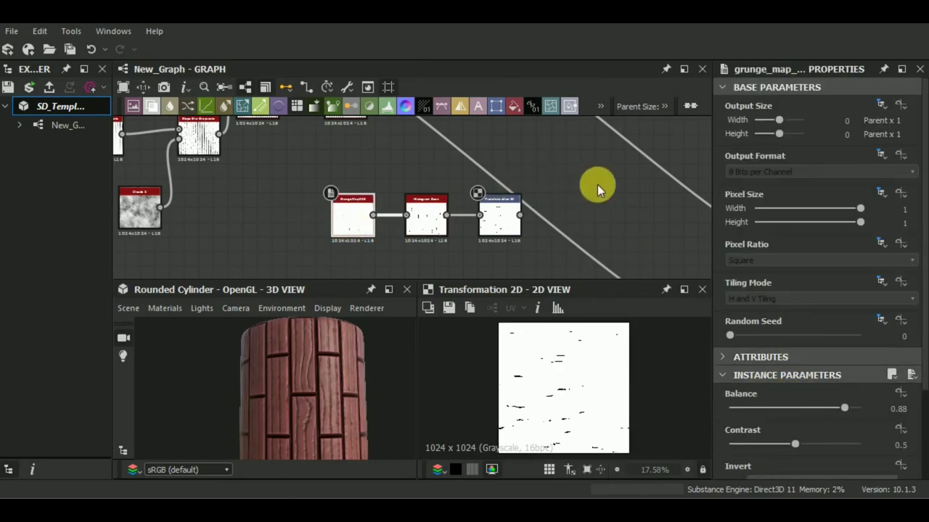
pyautogui.moveTo(597, 187); pyautogui.dragTo(536, 208, button='middle')
pyautogui.doubleClick(286, 244)
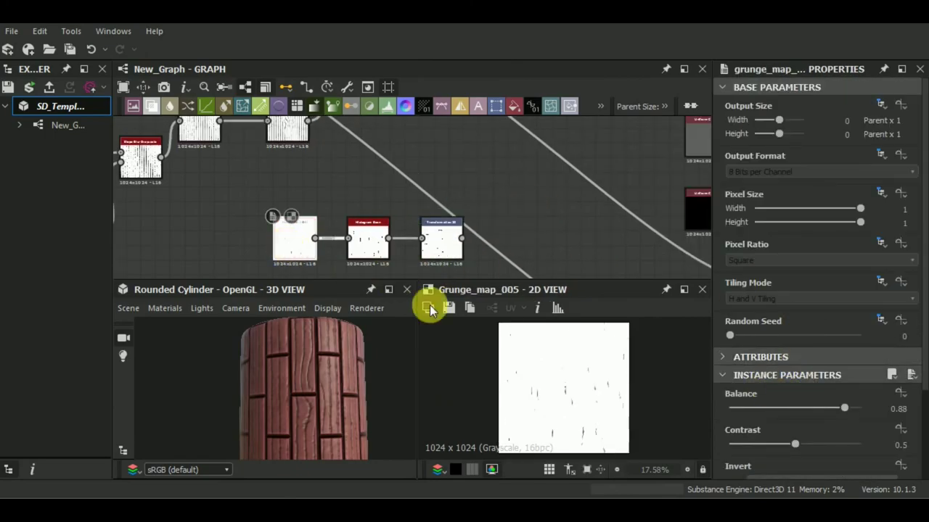
pyautogui.moveTo(795, 444)
pyautogui.mouseDown()
pyautogui.moveTo(745, 444)
pyautogui.moveTo(783, 444)
pyautogui.moveTo(754, 444)
pyautogui.mouseUp()
pyautogui.moveTo(504, 124)
pyautogui.mouseDown(button='middle')
pyautogui.moveTo(490, 174)
pyautogui.moveTo(481, 132)
pyautogui.mouseUp(button='middle')
pyautogui.scroll(-2, 479, 160)
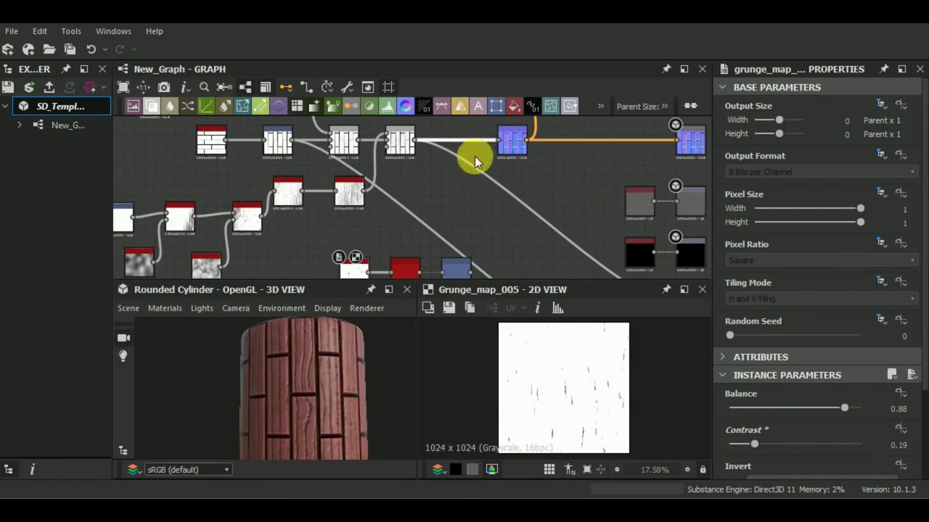
# - Add a Blend node via 'bl' and plug the transformed grunge mask into it
pyautogui.press('space')
pyautogui.write('bl')
pyautogui.click(522, 106)
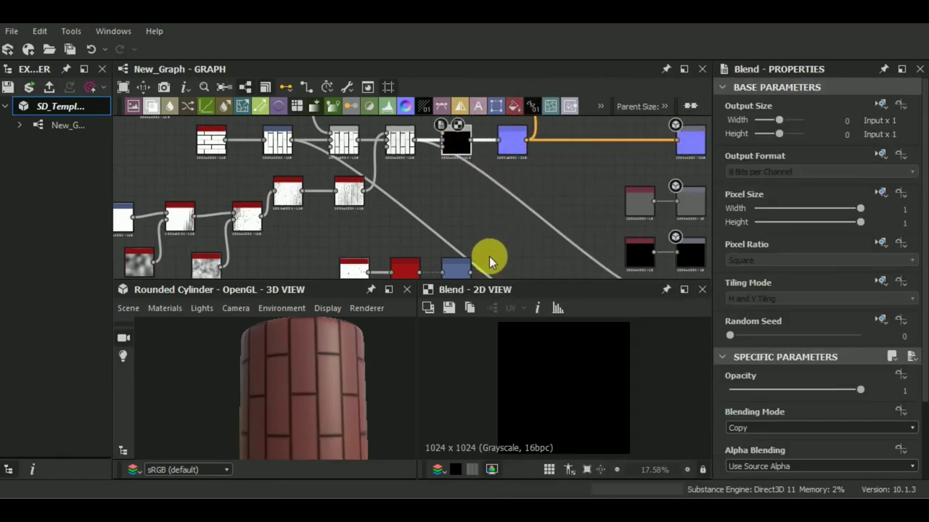
pyautogui.moveTo(489, 257); pyautogui.dragTo(457, 254, button='middle')
pyautogui.scroll(-1, 443, 245)
pyautogui.moveTo(439, 272); pyautogui.dragTo(407, 190)
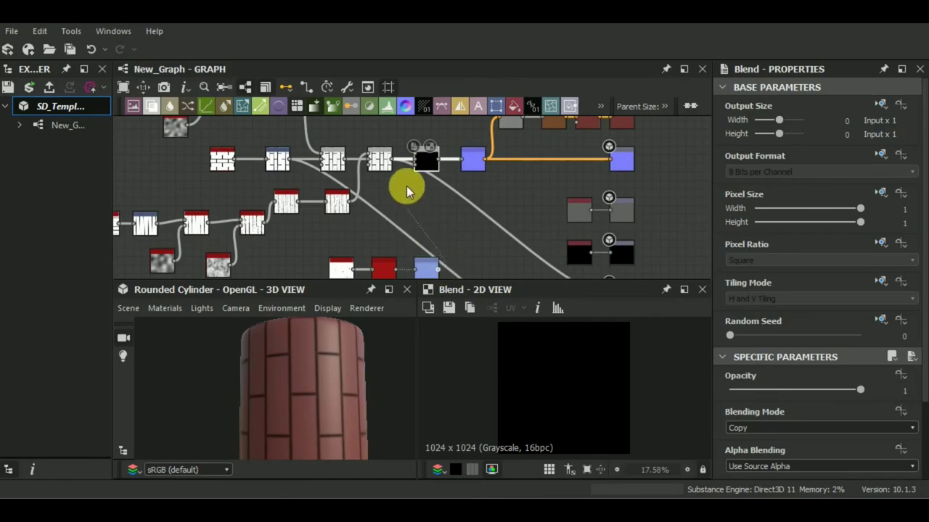
pyautogui.moveTo(409, 154); pyautogui.dragTo(412, 154)
pyautogui.scroll(-1, 436, 206)
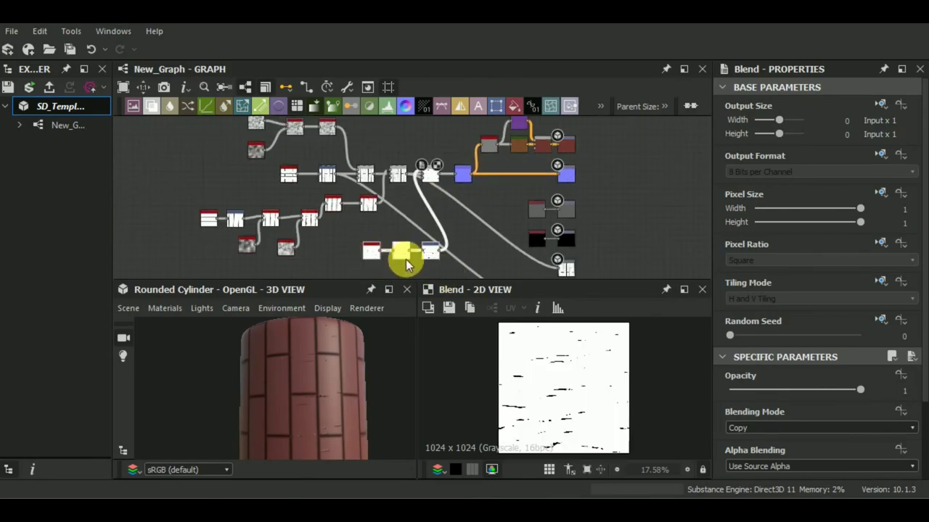
# - Move the grunge node group above the main chain and place the Blend beside the next node
pyautogui.moveTo(399, 265); pyautogui.dragTo(391, 139)
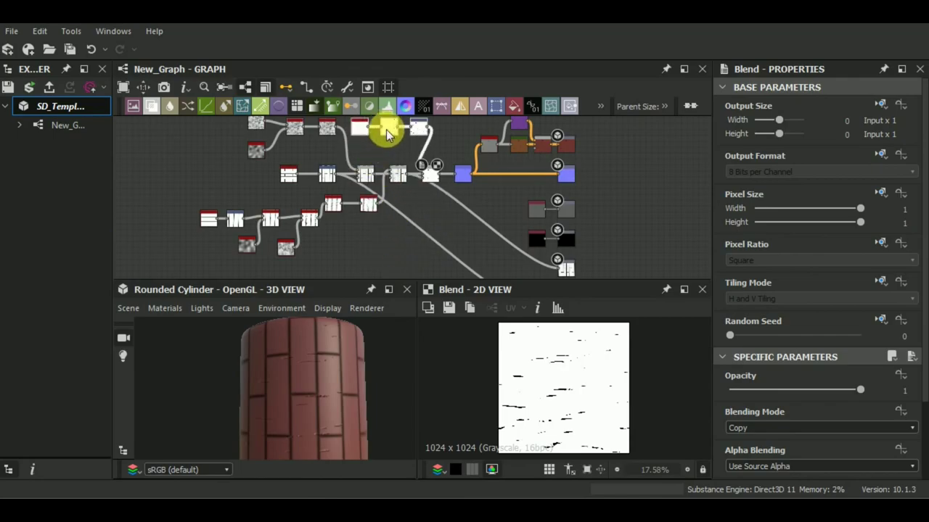
pyautogui.moveTo(394, 135); pyautogui.dragTo(404, 224, button='middle')
pyautogui.scroll(3, 387, 186)
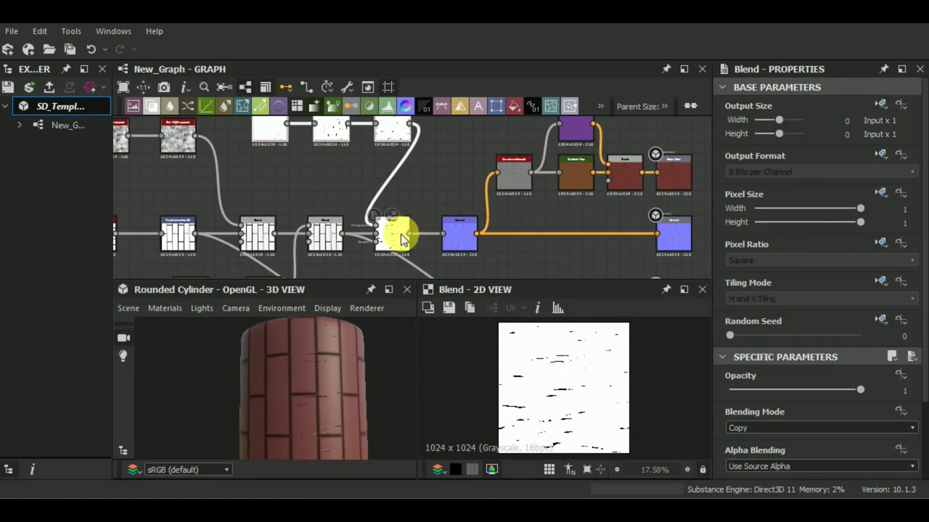
pyautogui.moveTo(394, 235); pyautogui.dragTo(422, 236)
pyautogui.scroll(-2, 485, 232)
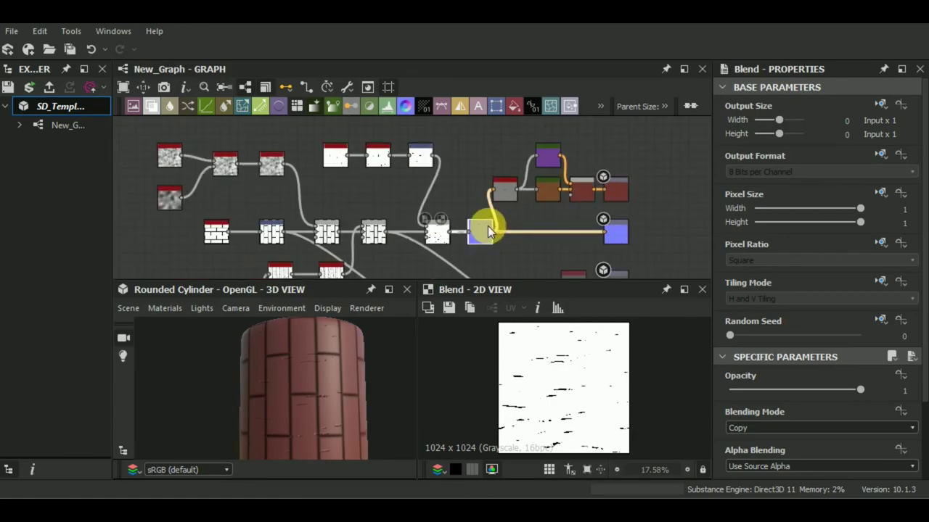
pyautogui.scroll(1, 452, 186)
pyautogui.scroll(1, 428, 175)
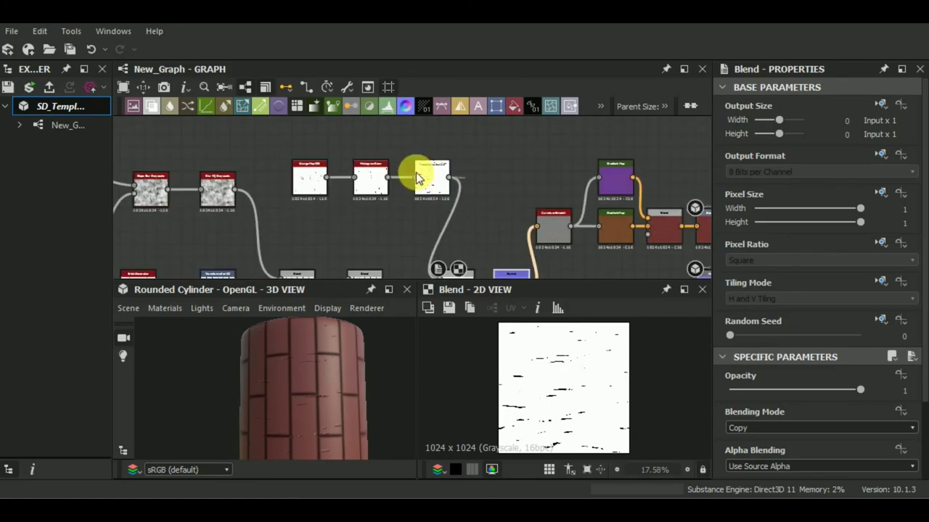
# - Set the crack Blend to Multiply mode with opacity 0.19
pyautogui.click(312, 189)
pyautogui.click(439, 181)
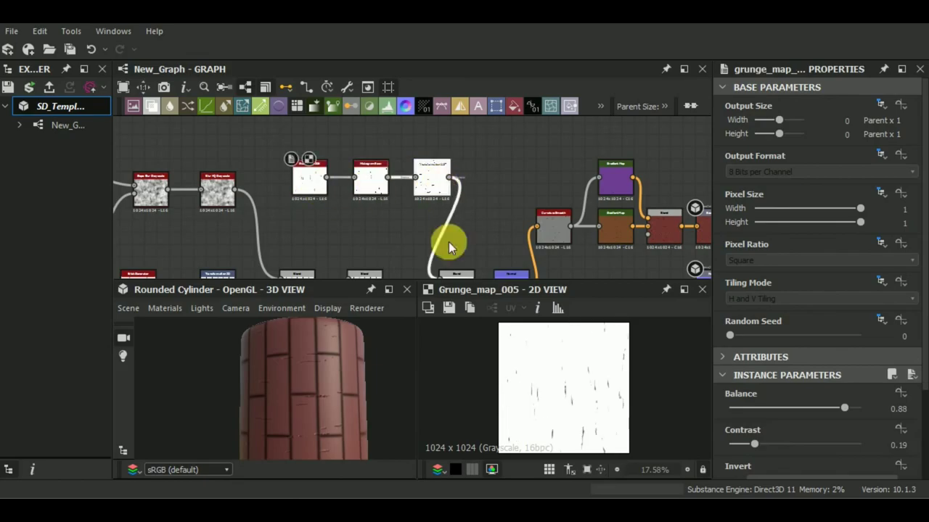
pyautogui.click(455, 274)
pyautogui.click(773, 389)
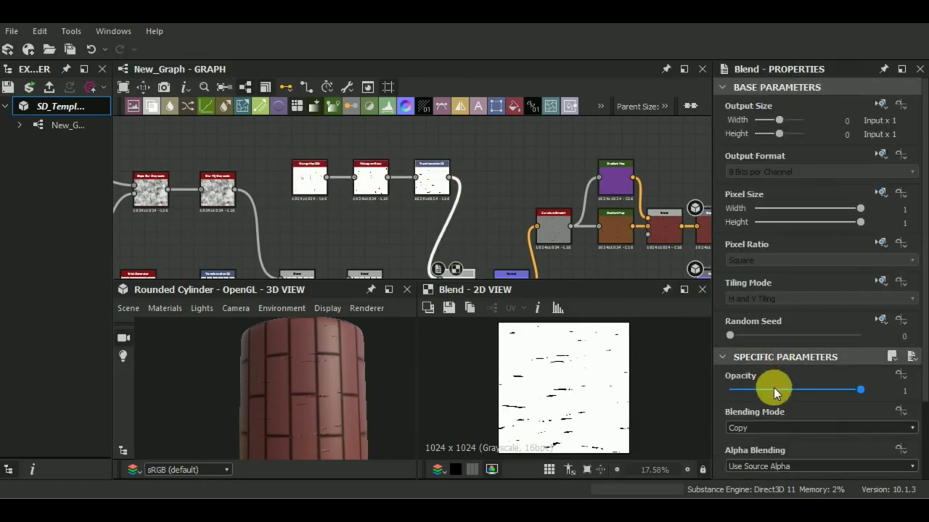
pyautogui.click(767, 426)
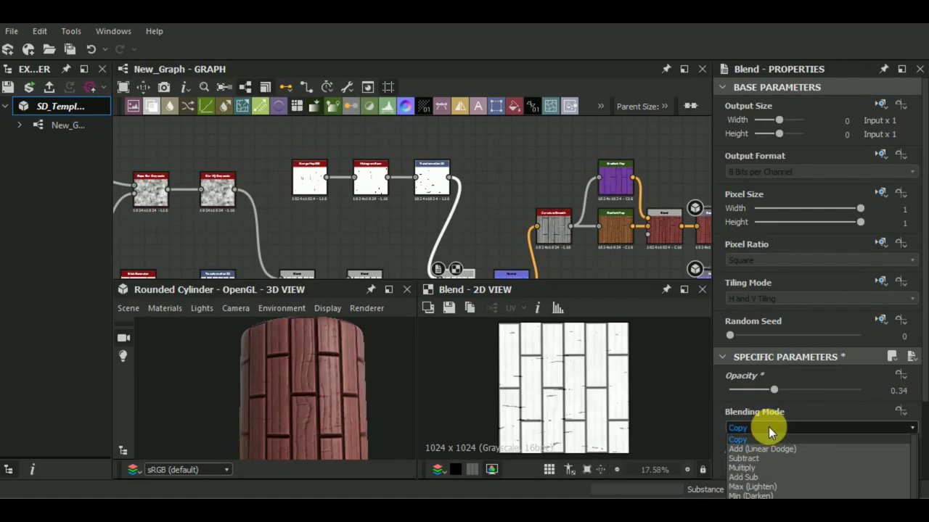
pyautogui.click(775, 467)
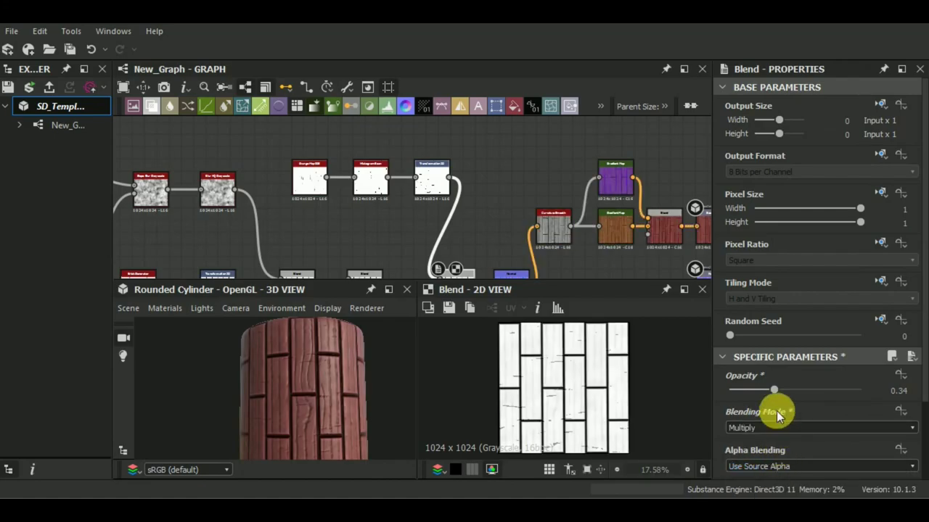
pyautogui.moveTo(777, 390)
pyautogui.mouseDown()
pyautogui.moveTo(735, 392)
pyautogui.moveTo(755, 392)
pyautogui.mouseUp()
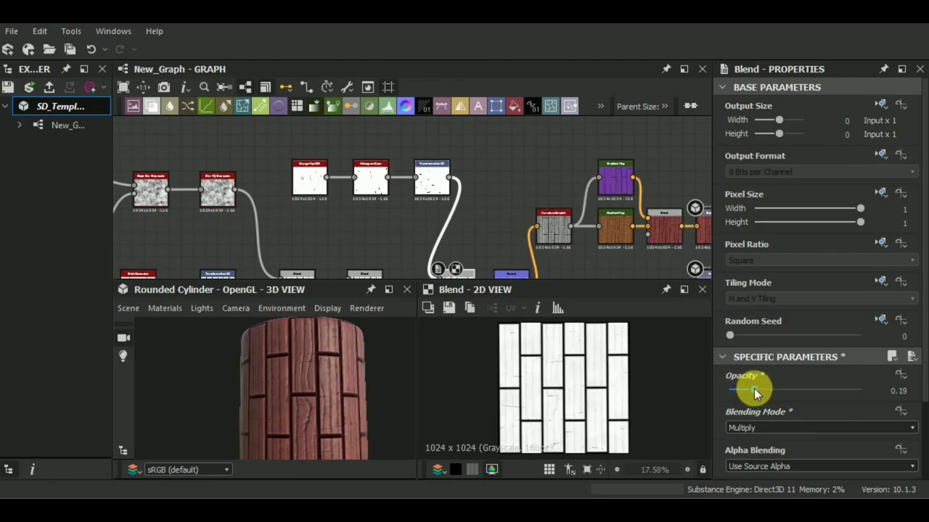
# - Set the grunge map Balance to 0.84 and raise its contrast slightly
pyautogui.doubleClick(314, 176)
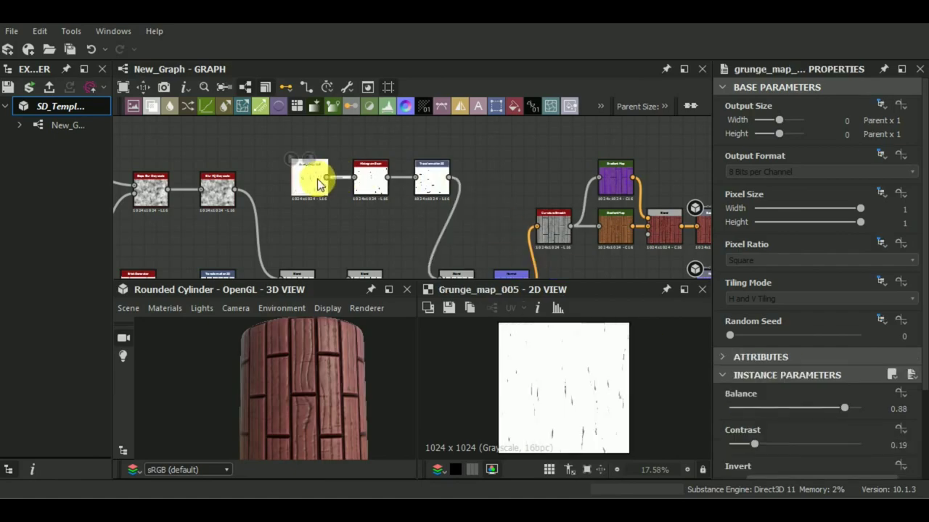
pyautogui.moveTo(407, 218); pyautogui.dragTo(428, 193, button='middle')
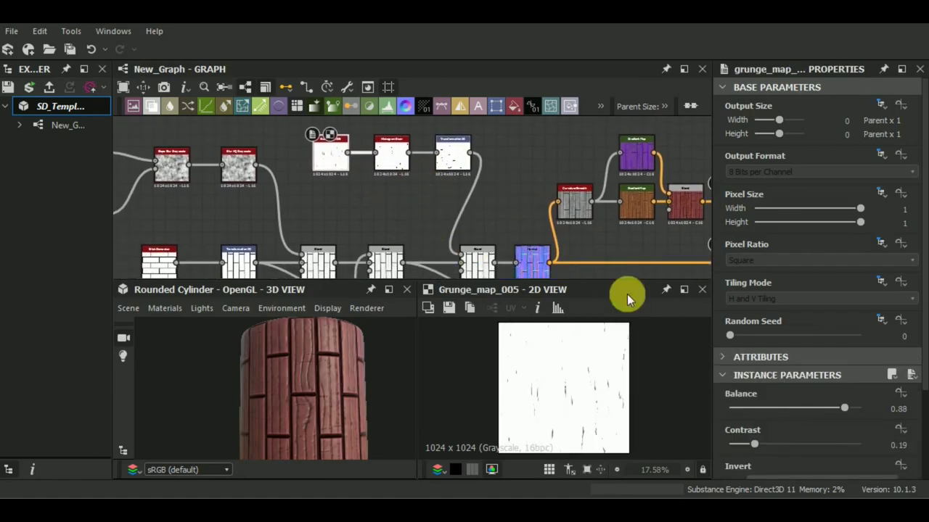
pyautogui.moveTo(844, 410)
pyautogui.mouseDown()
pyautogui.moveTo(787, 408)
pyautogui.moveTo(840, 410)
pyautogui.mouseUp()
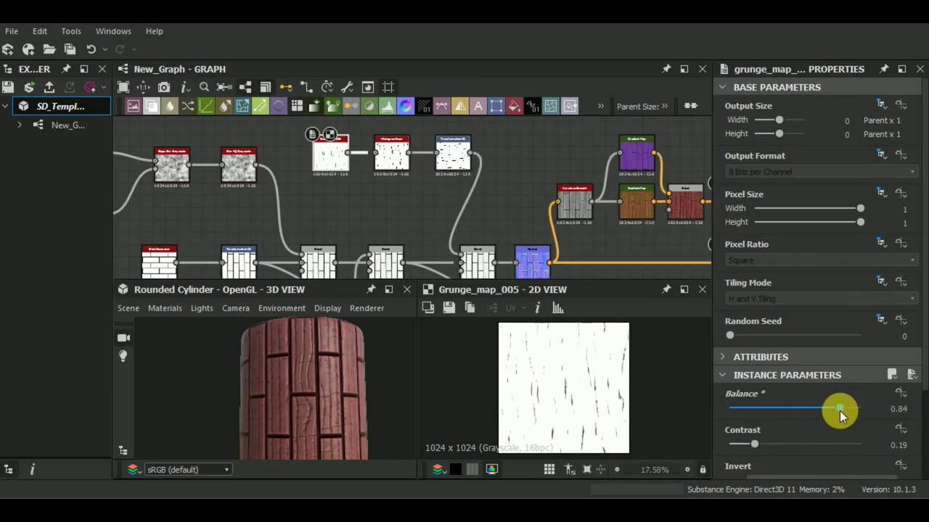
pyautogui.moveTo(325, 377); pyautogui.dragTo(298, 396)
pyautogui.scroll(3, 297, 395)
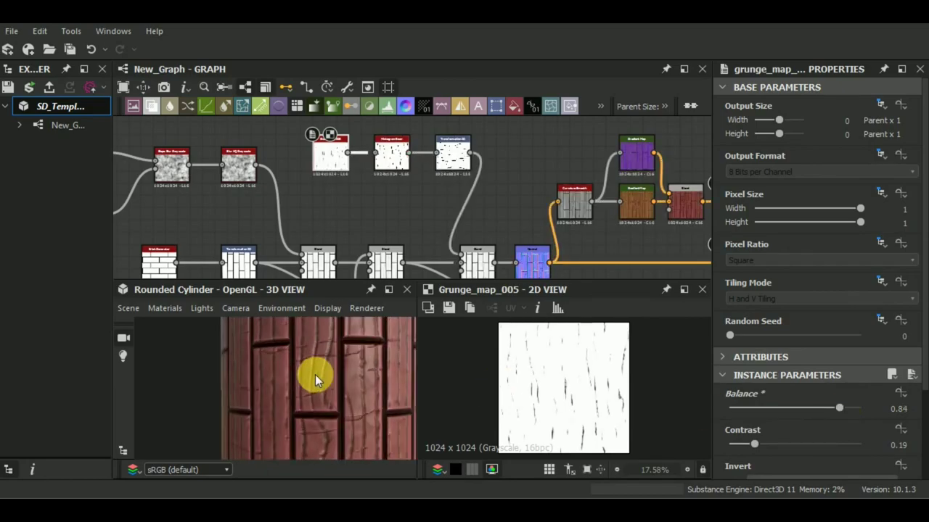
pyautogui.moveTo(834, 408); pyautogui.dragTo(840, 408)
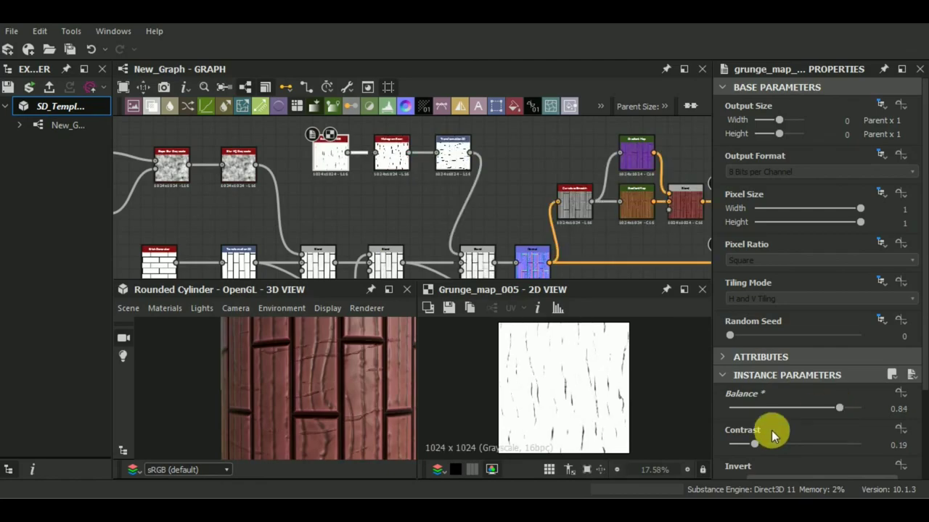
pyautogui.moveTo(754, 444)
pyautogui.mouseDown()
pyautogui.moveTo(789, 443)
pyautogui.moveTo(755, 441)
pyautogui.mouseUp()
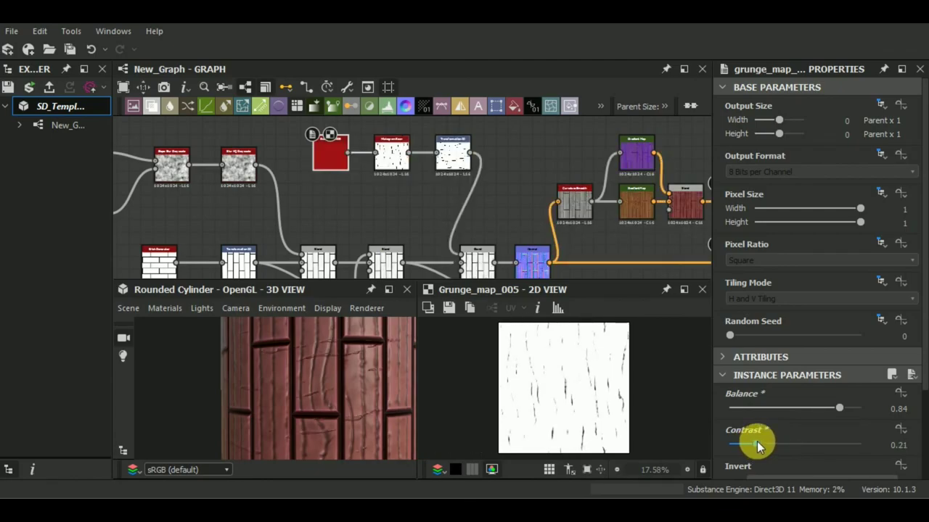
# - Set the Histogram Scan Position and Contrast to 0.11, checking the cylinder preview
pyautogui.click(391, 167)
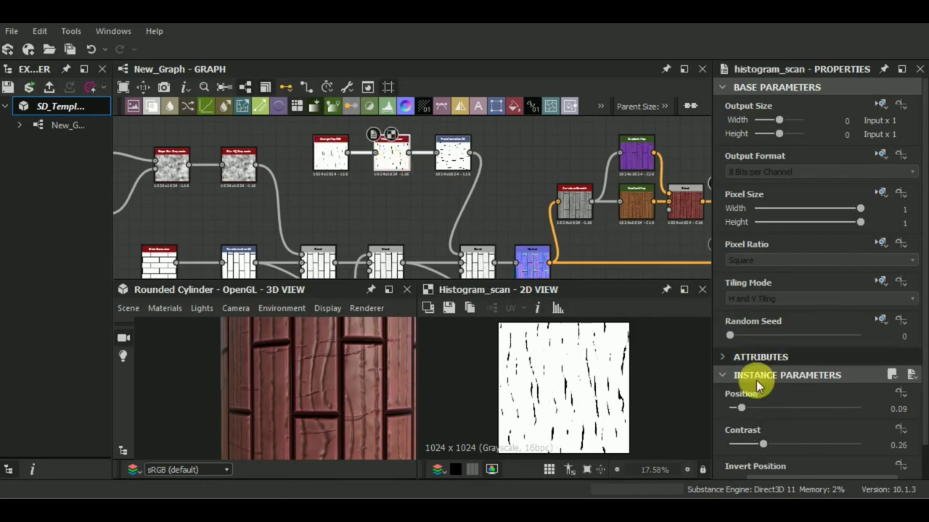
pyautogui.moveTo(740, 409)
pyautogui.mouseDown()
pyautogui.moveTo(733, 412)
pyautogui.moveTo(740, 408)
pyautogui.mouseUp()
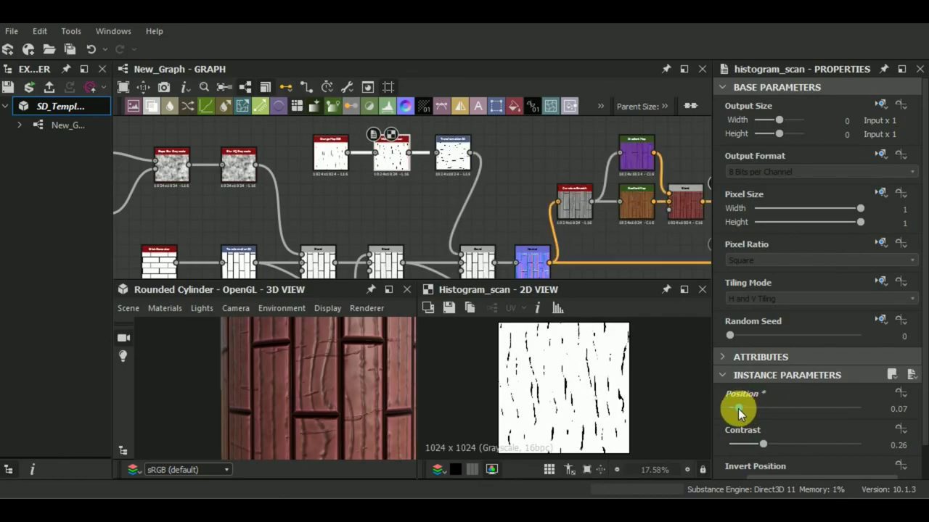
pyautogui.moveTo(755, 441)
pyautogui.mouseDown()
pyautogui.moveTo(738, 443)
pyautogui.moveTo(775, 442)
pyautogui.moveTo(743, 444)
pyautogui.mouseUp()
pyautogui.moveTo(738, 408); pyautogui.dragTo(744, 408)
pyautogui.moveTo(364, 371)
pyautogui.mouseDown()
pyautogui.moveTo(308, 386)
pyautogui.moveTo(329, 371)
pyautogui.mouseUp()
pyautogui.scroll(-3, 360, 354)
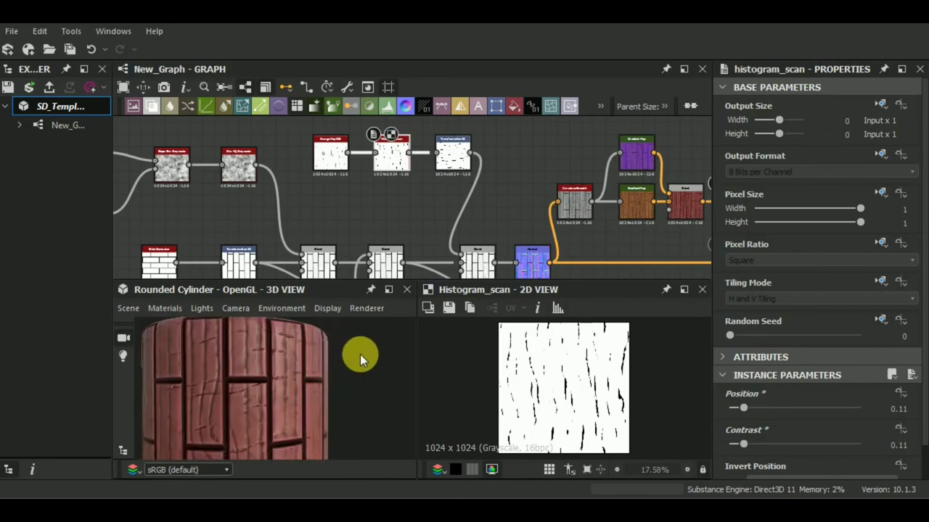
pyautogui.scroll(-2, 271, 395)
pyautogui.moveTo(271, 395)
pyautogui.mouseDown()
pyautogui.moveTo(326, 349)
pyautogui.moveTo(310, 357)
pyautogui.moveTo(342, 377)
pyautogui.moveTo(330, 412)
pyautogui.mouseUp()
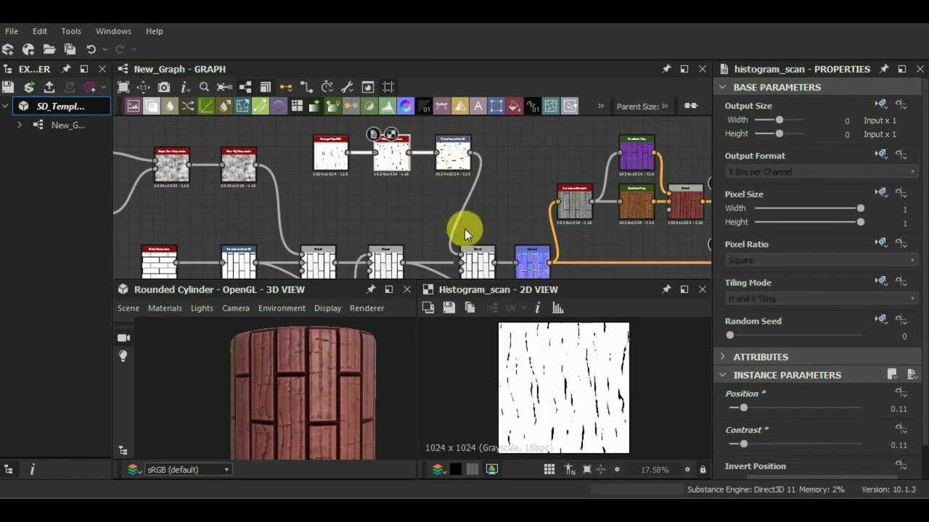
# - Fade the crack Blend opacity down to 0.07
pyautogui.click(478, 270)
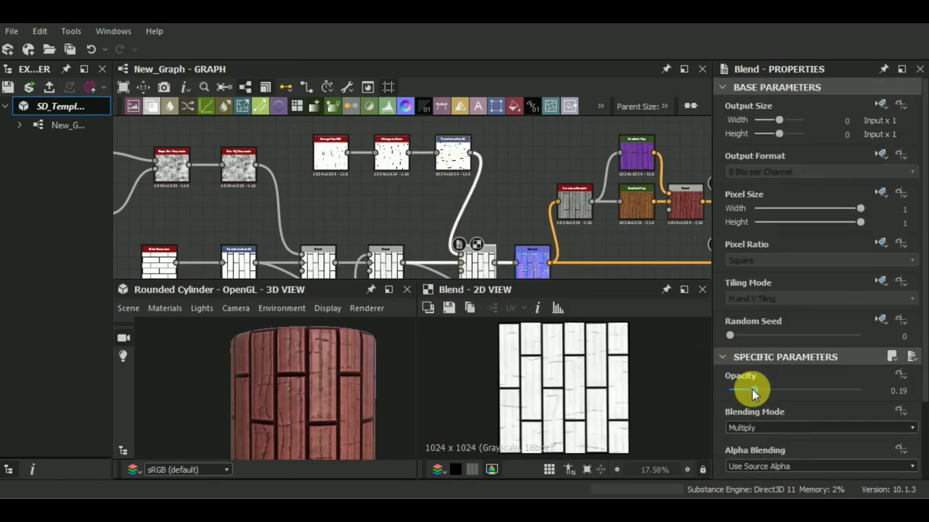
pyautogui.moveTo(752, 393); pyautogui.dragTo(747, 392)
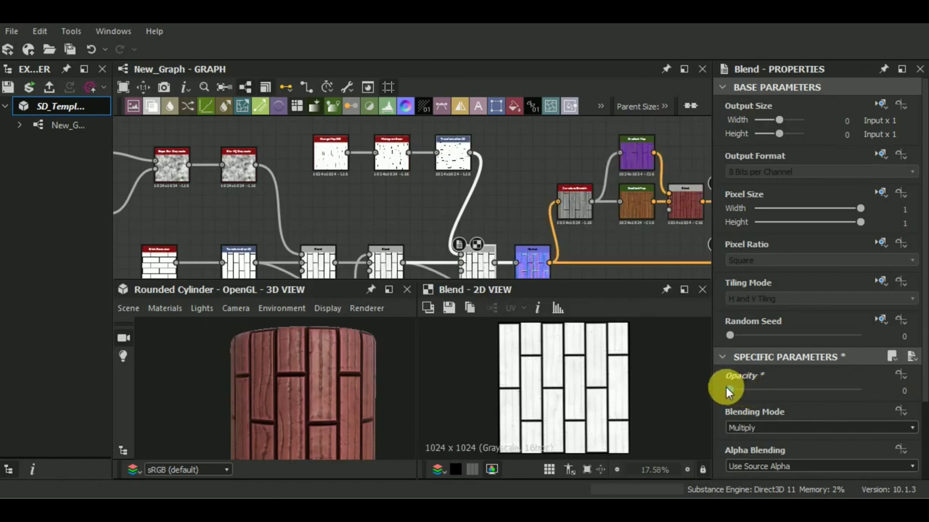
pyautogui.moveTo(747, 389); pyautogui.dragTo(737, 390)
pyautogui.moveTo(368, 383)
pyautogui.mouseDown()
pyautogui.moveTo(350, 340)
pyautogui.moveTo(318, 361)
pyautogui.moveTo(266, 362)
pyautogui.moveTo(312, 414)
pyautogui.moveTo(321, 400)
pyautogui.moveTo(293, 396)
pyautogui.moveTo(411, 400)
pyautogui.moveTo(352, 400)
pyautogui.moveTo(326, 362)
pyautogui.mouseUp()
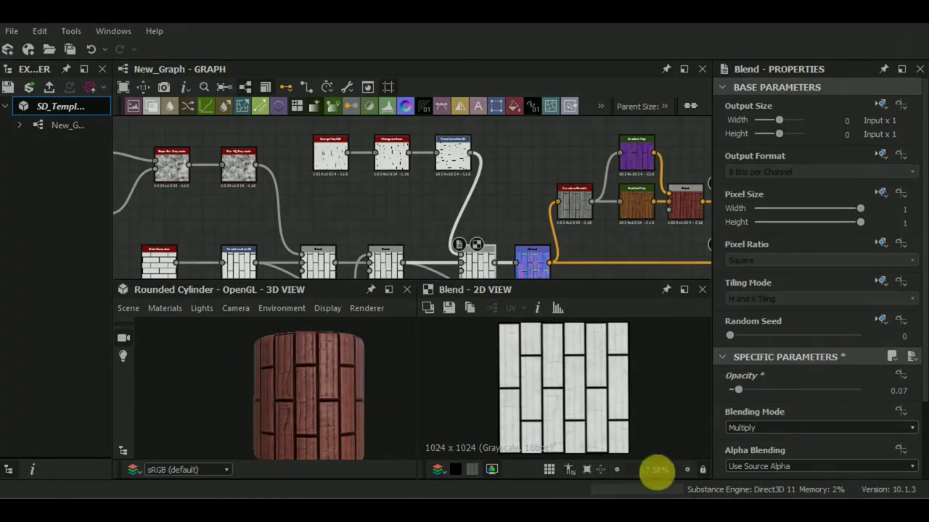